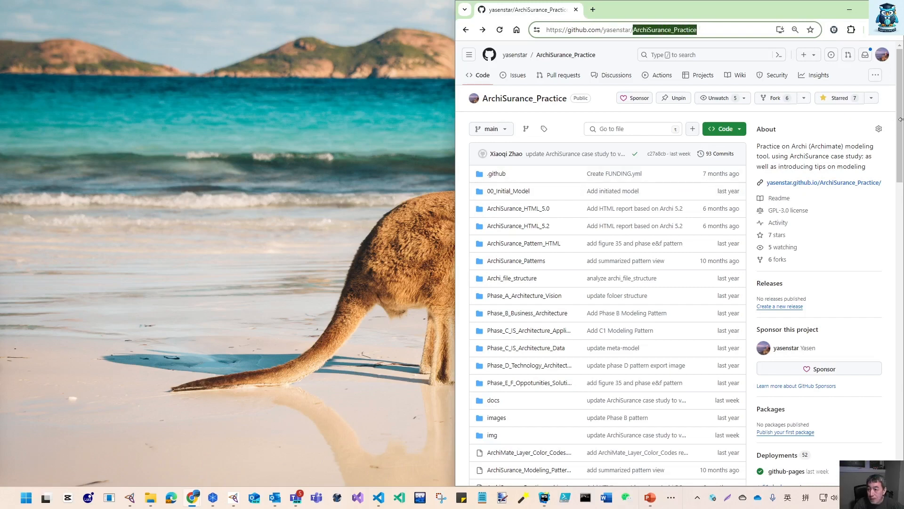
Browse the file list of the ArchiSurance_Practice repository on GitHub
mouse_move(902, 124)
mouse_down()
mouse_move(902, 432)
mouse_move(901, 132)
mouse_up()
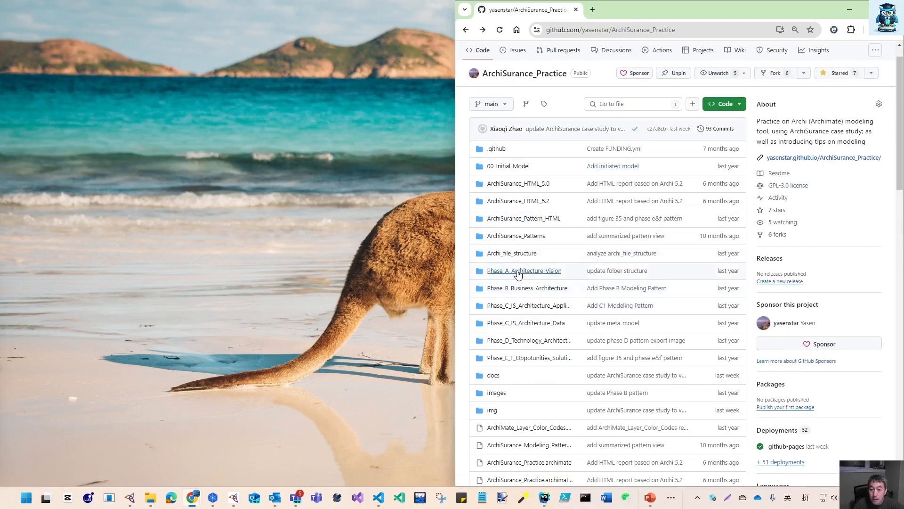
scroll(544, 325, down, 10)
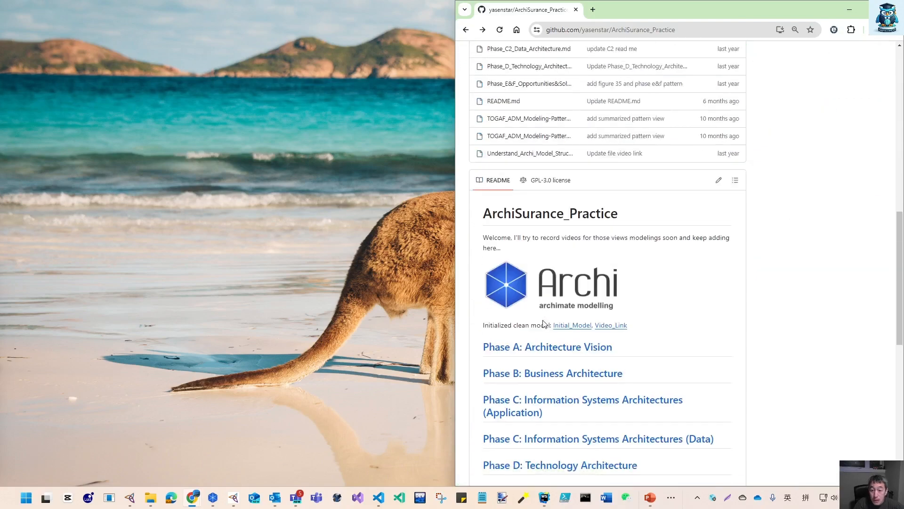
scroll(518, 358, up, 5)
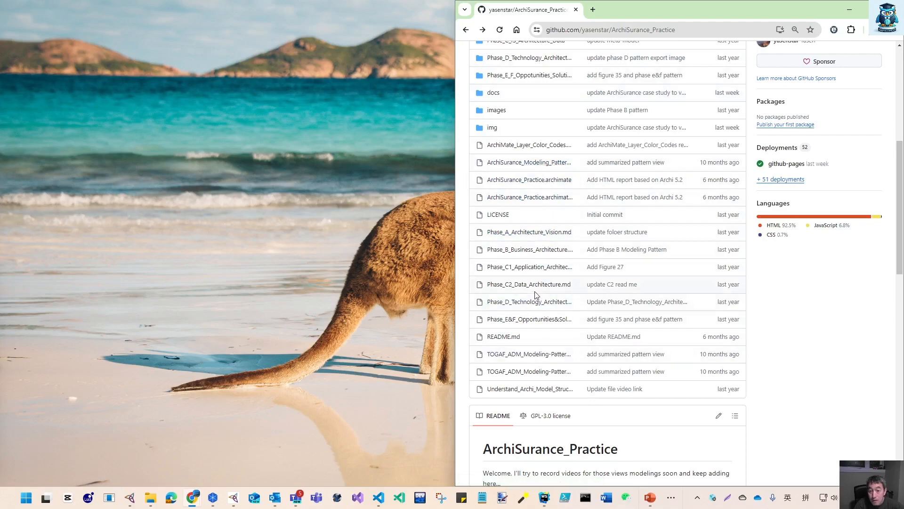
scroll(521, 209, up, 7)
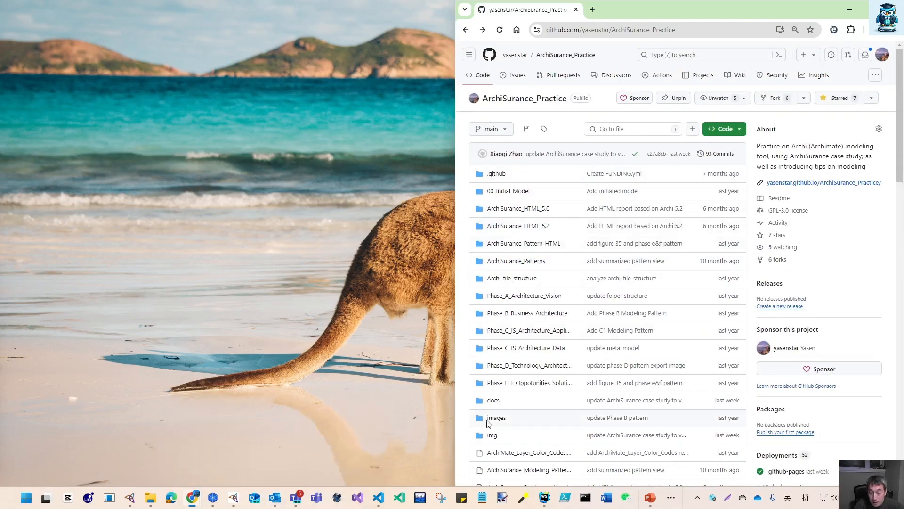
scroll(489, 424, down, 4)
scroll(527, 424, down, 3)
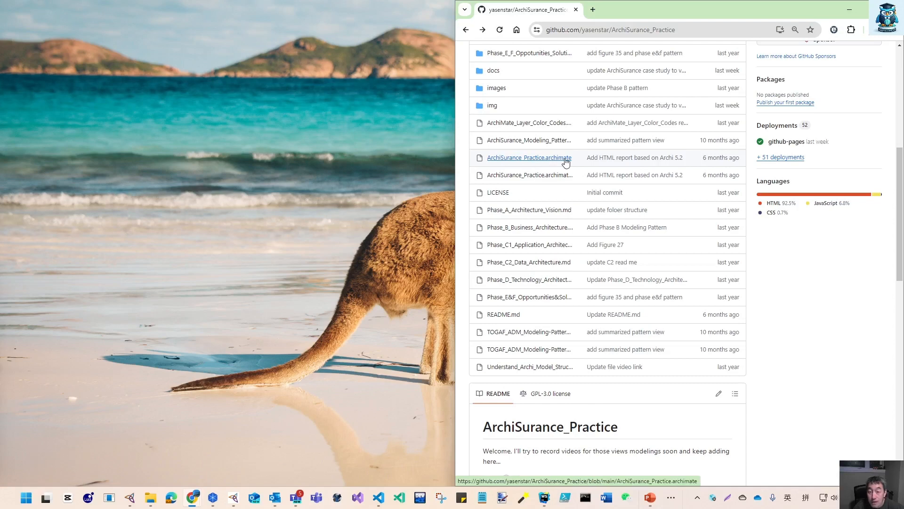
Switch to Archi and resize its window to fill the left half of the screen
mouse_move(214, 504)
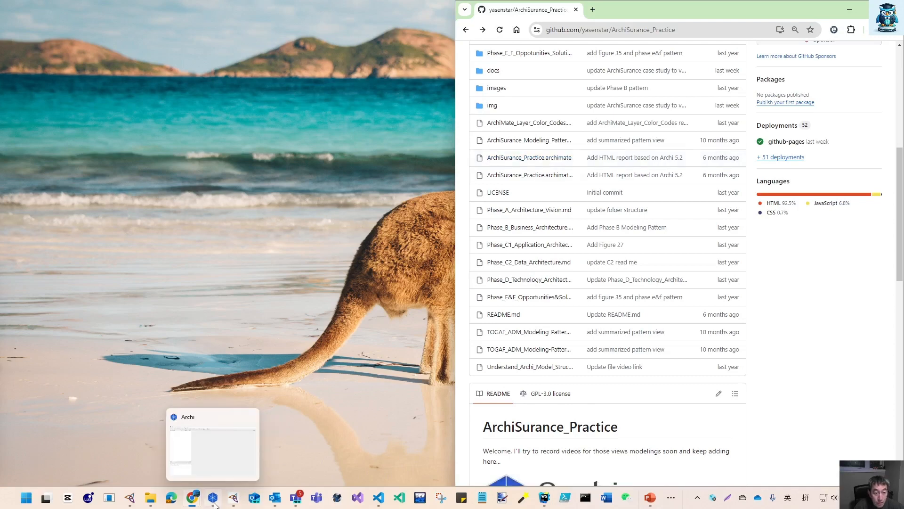
click(214, 503)
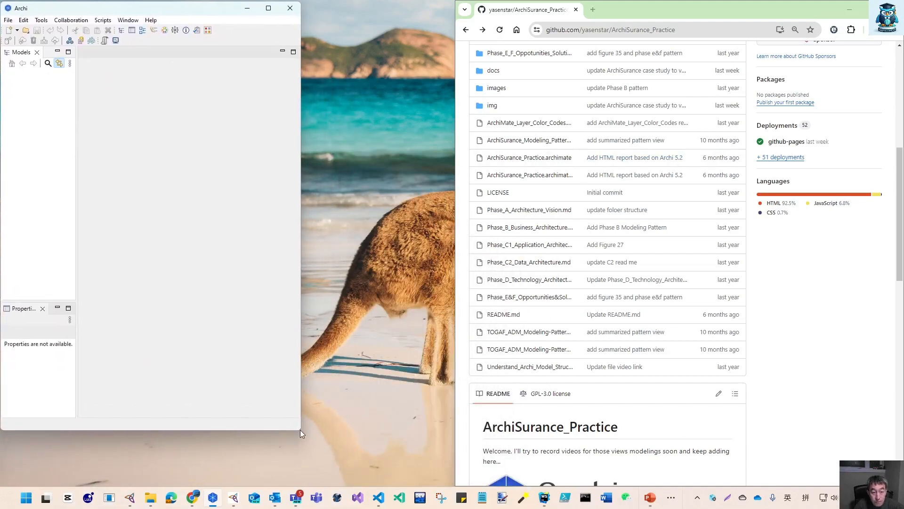
drag(300, 430, 453, 484)
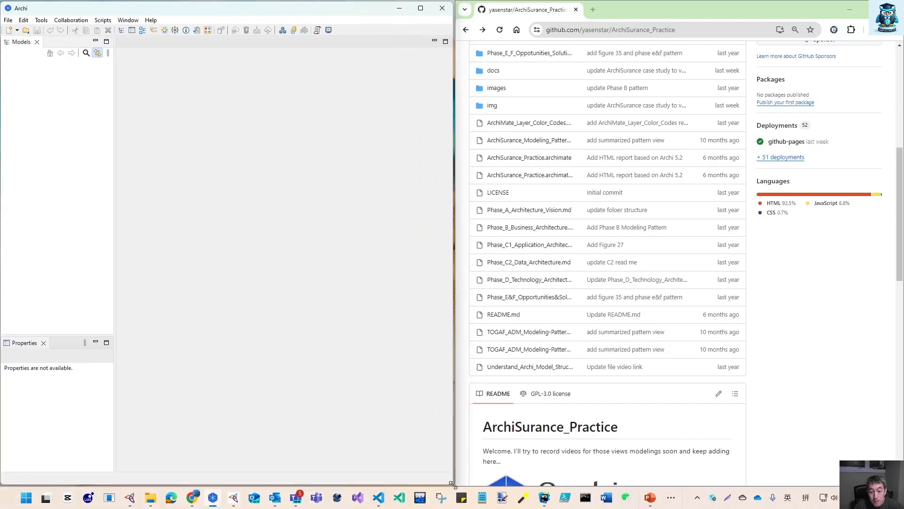
Open the model ArchiSurance_Practice.archimate from the D:\GitHub\ArchiSurance_Practice folder
click(26, 31)
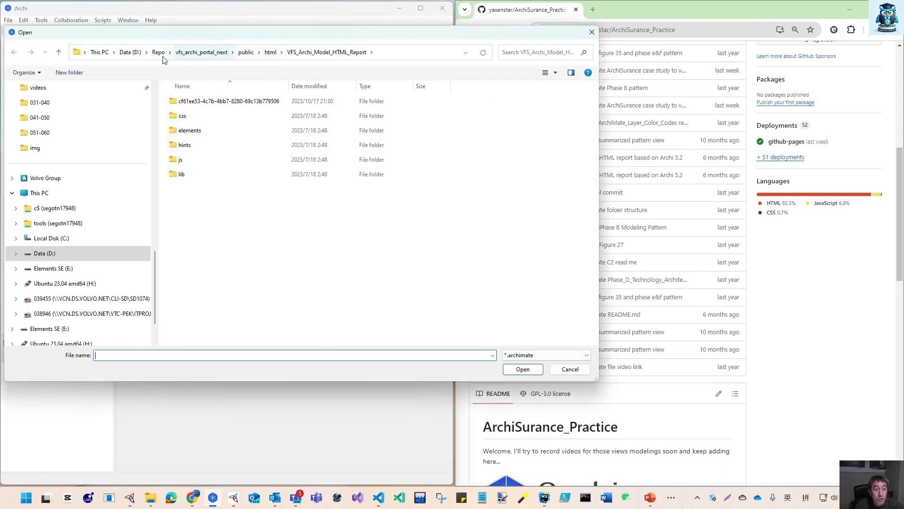
click(131, 53)
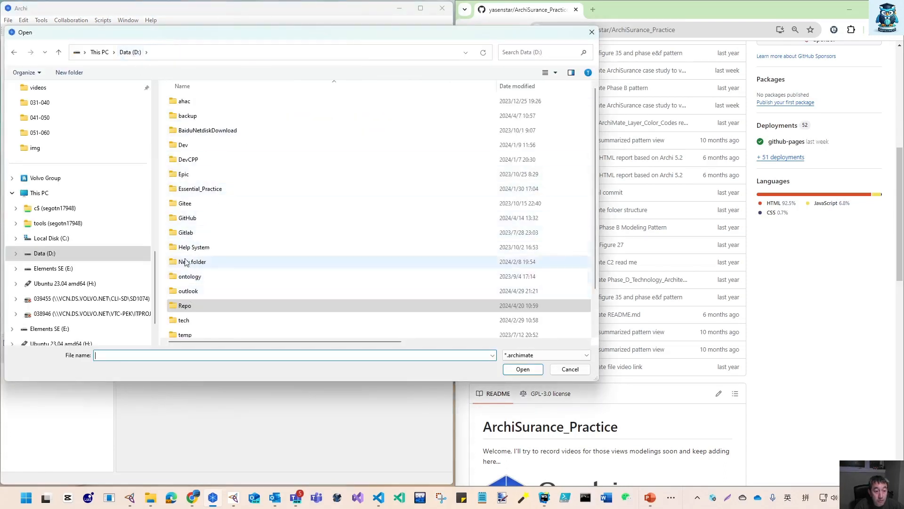
double_click(187, 218)
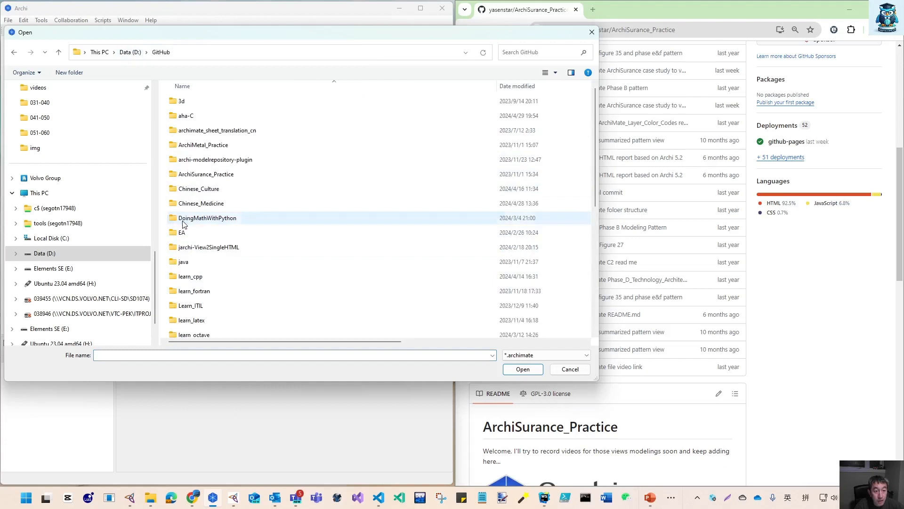
double_click(194, 176)
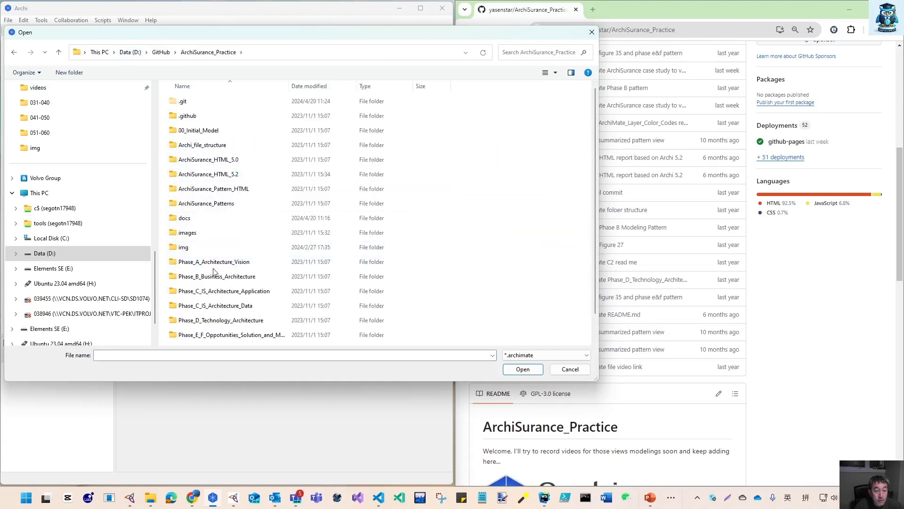
scroll(214, 272, down, 1)
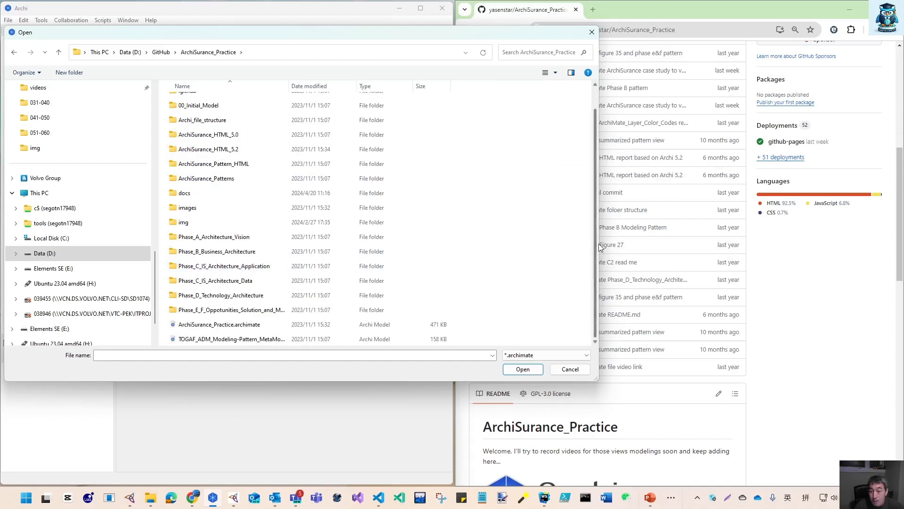
drag(599, 247, 443, 287)
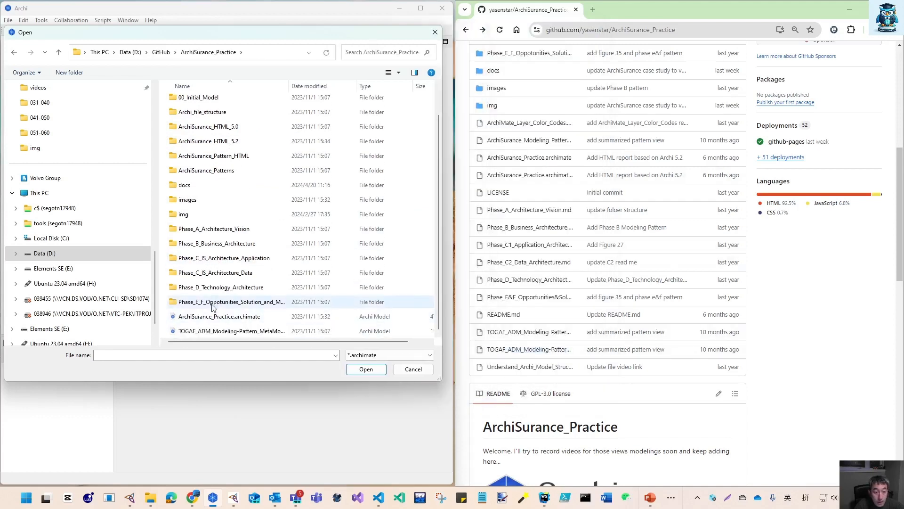
click(236, 318)
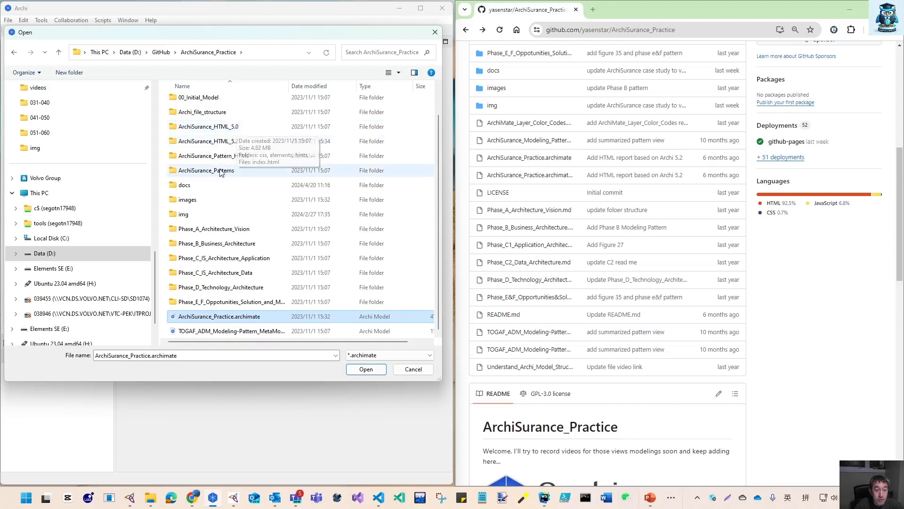
click(374, 369)
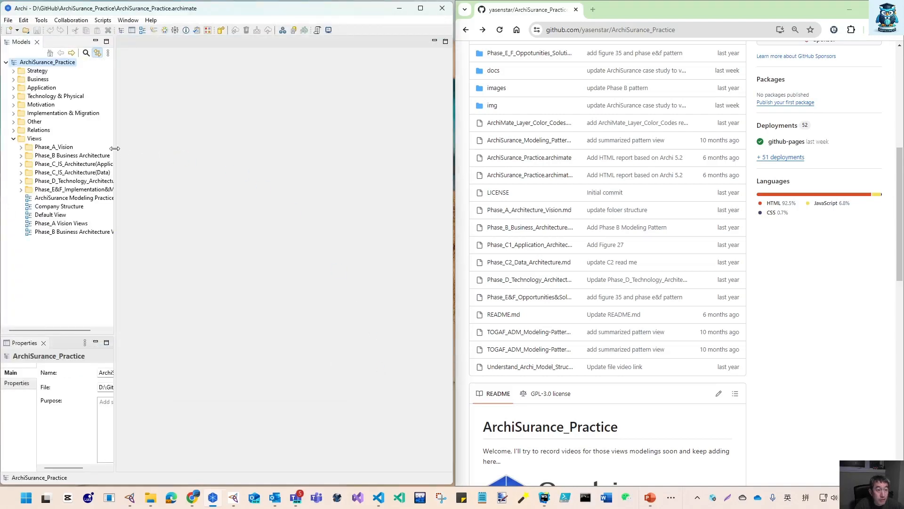
Check the installed Archi version in the About dialog and close it
click(150, 21)
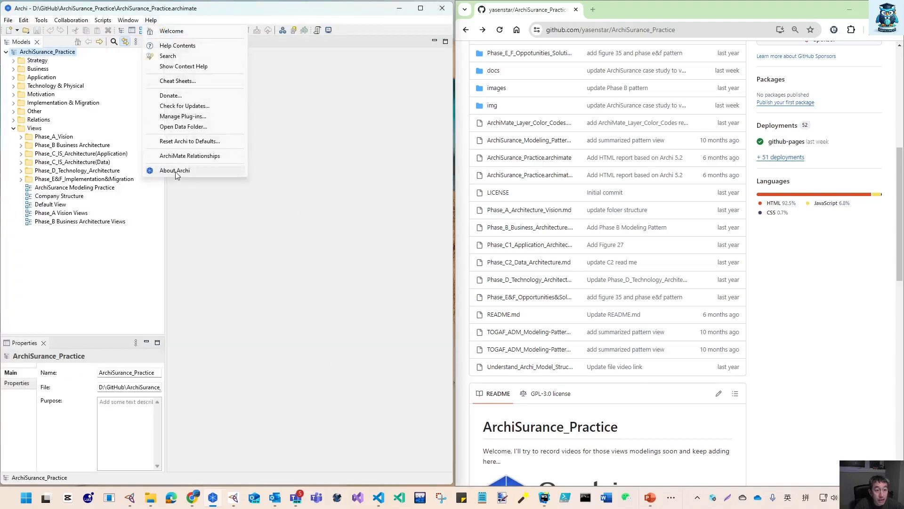
click(175, 172)
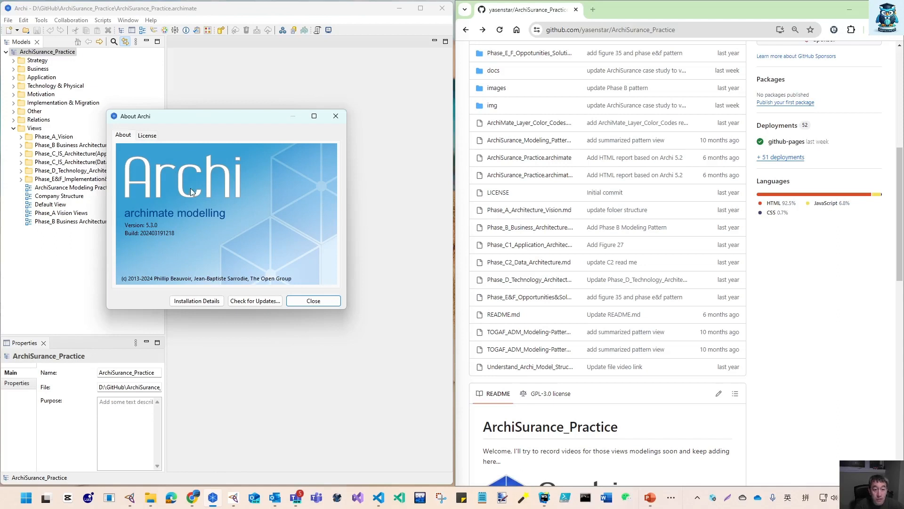
click(319, 304)
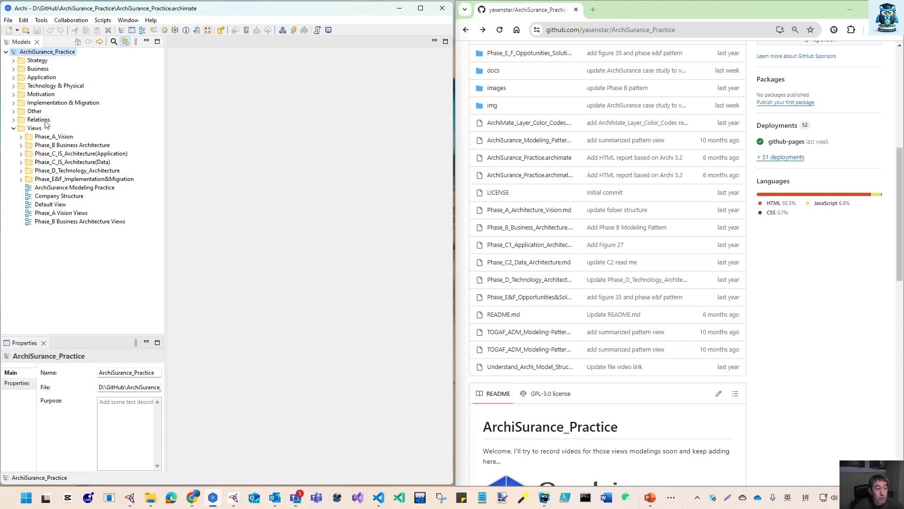
Start an HTML report of the model and browse the folder chooser to D:\GitHub\ArchiSurance_Practice
click(9, 20)
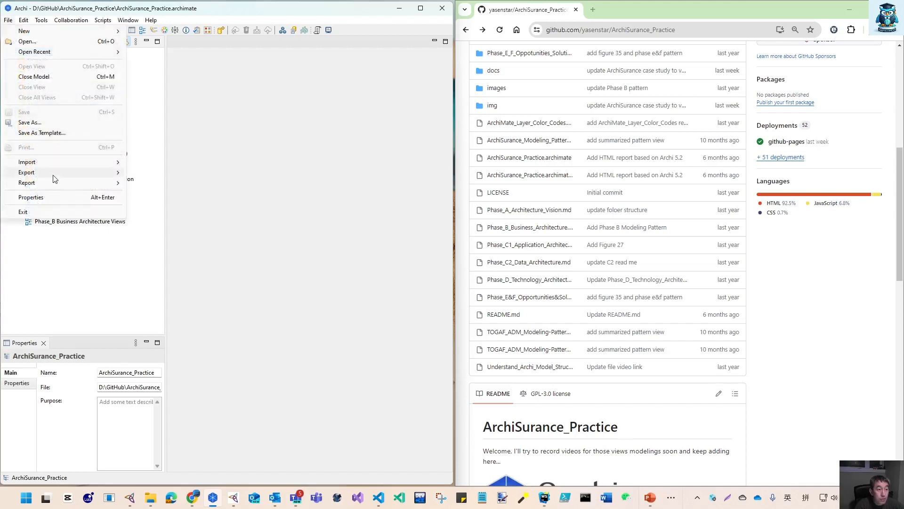
mouse_move(54, 177)
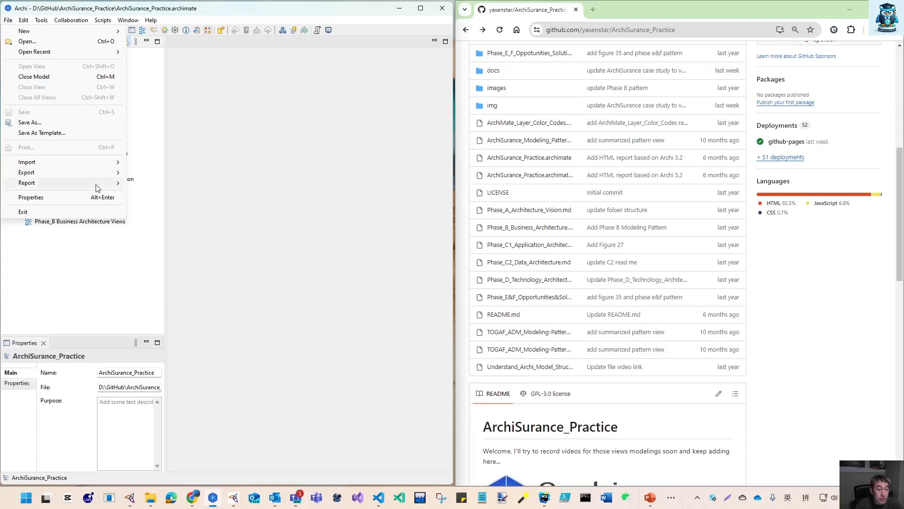
mouse_move(97, 187)
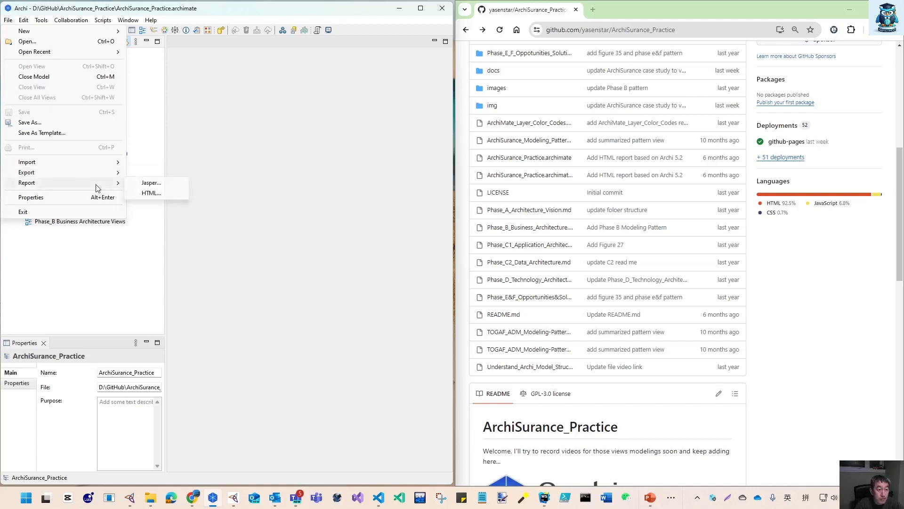
click(148, 194)
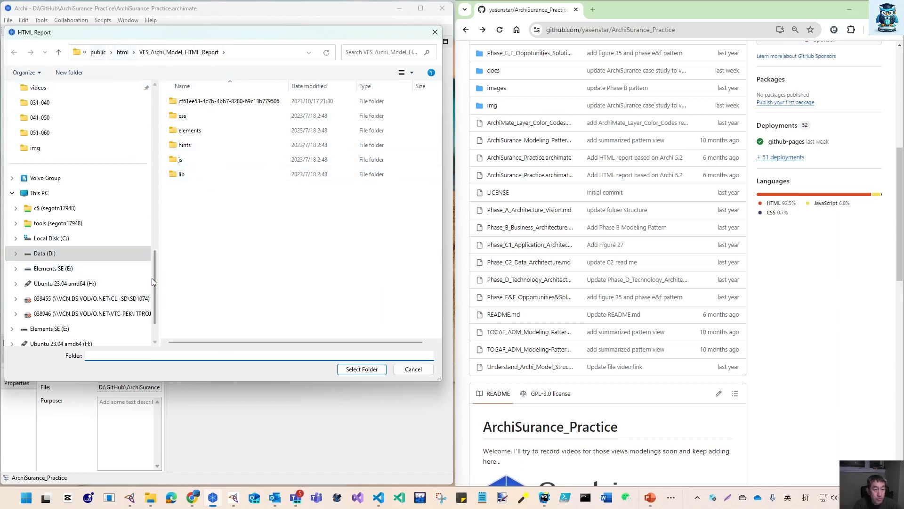
drag(154, 278, 155, 261)
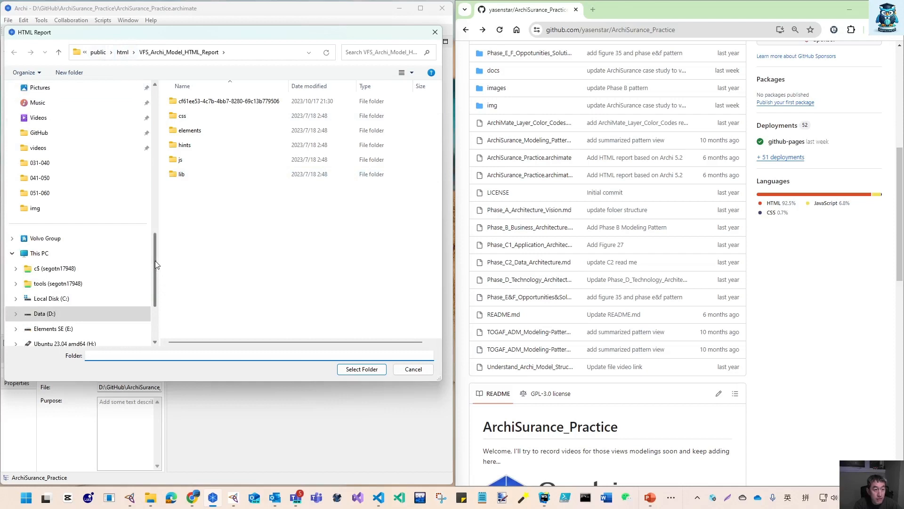
click(85, 53)
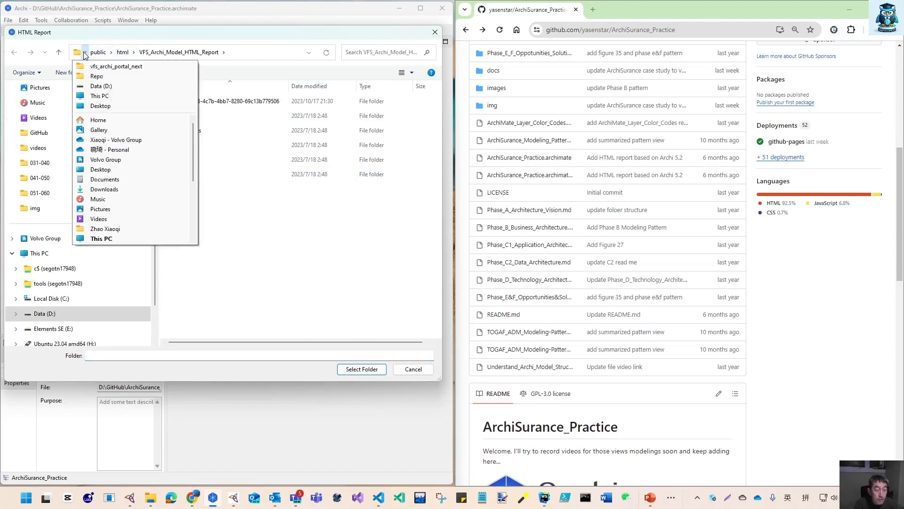
click(100, 89)
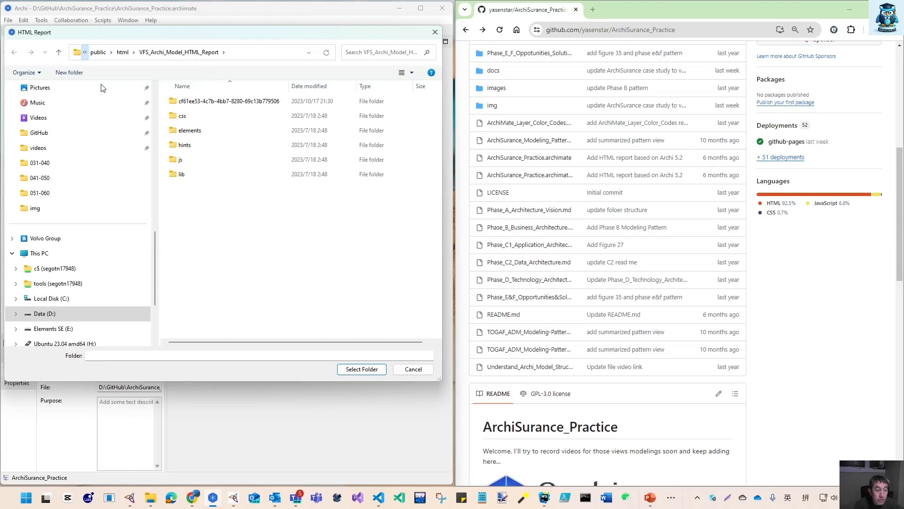
click(190, 219)
double_click(190, 220)
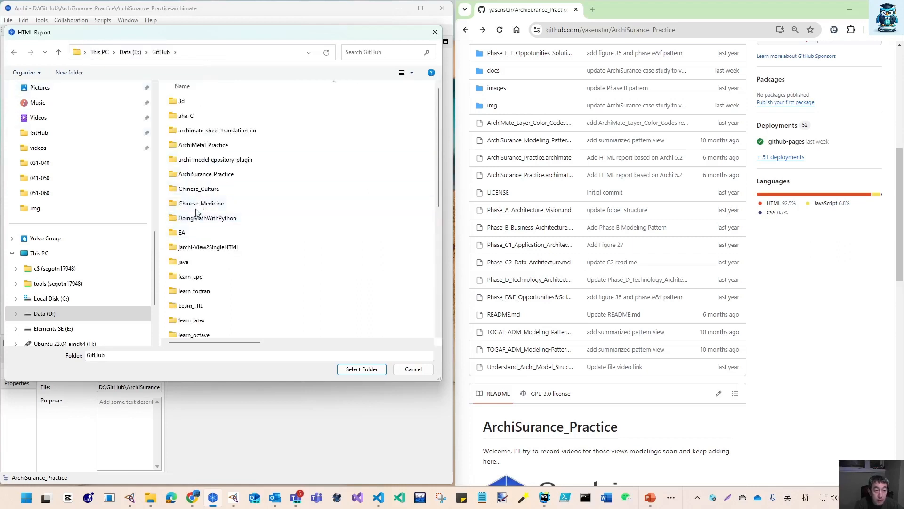
double_click(205, 176)
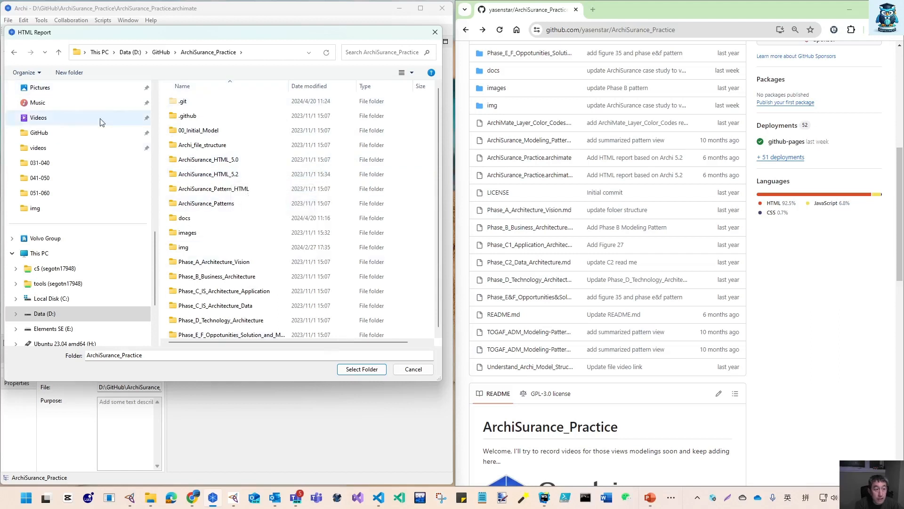
Create a new folder named ArchiSurance_HTML_5.3 there and generate the HTML report into it
click(78, 73)
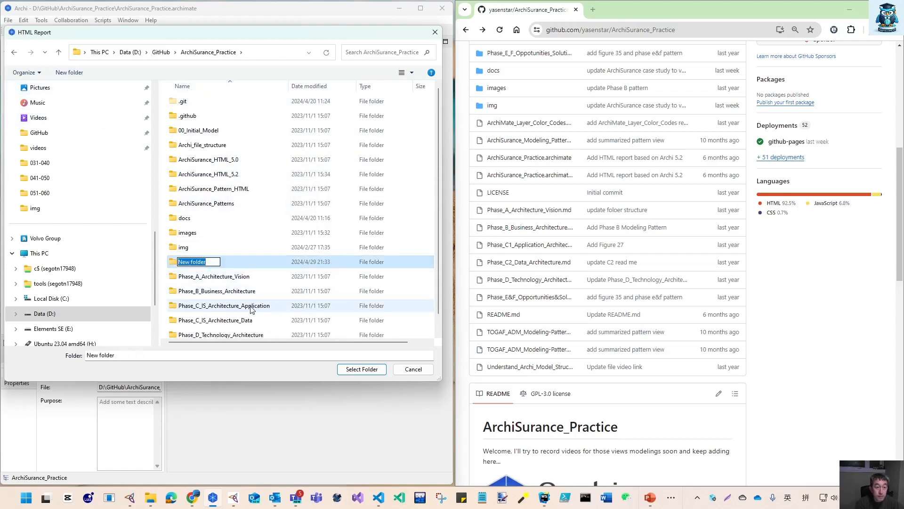
text(ArchiSur)
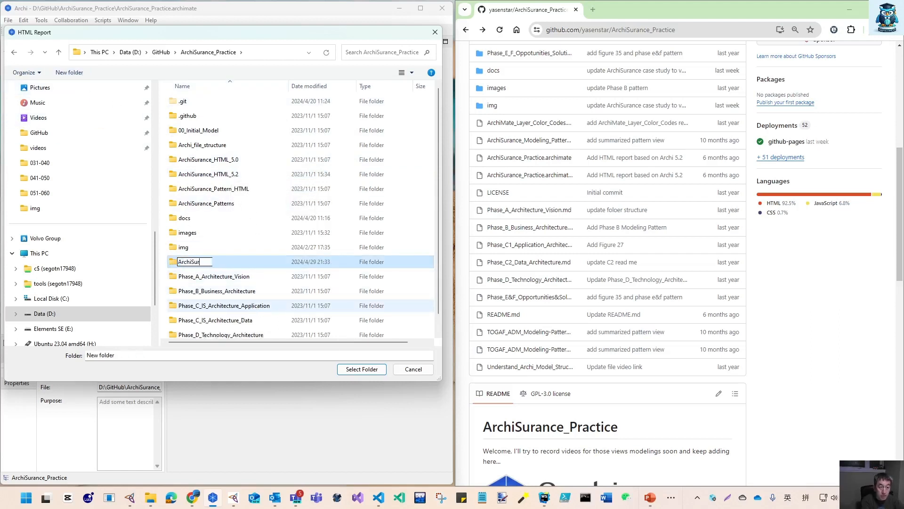
text(ance_HTML_)
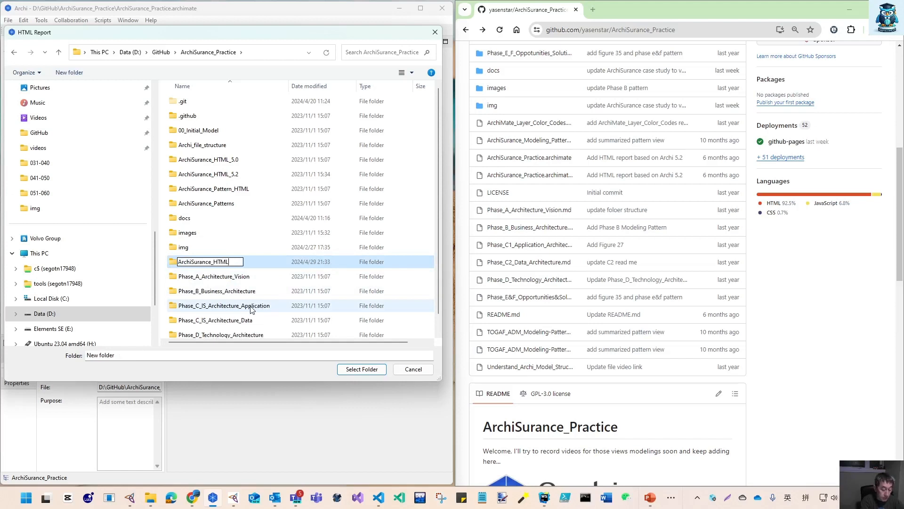
text(5.3)
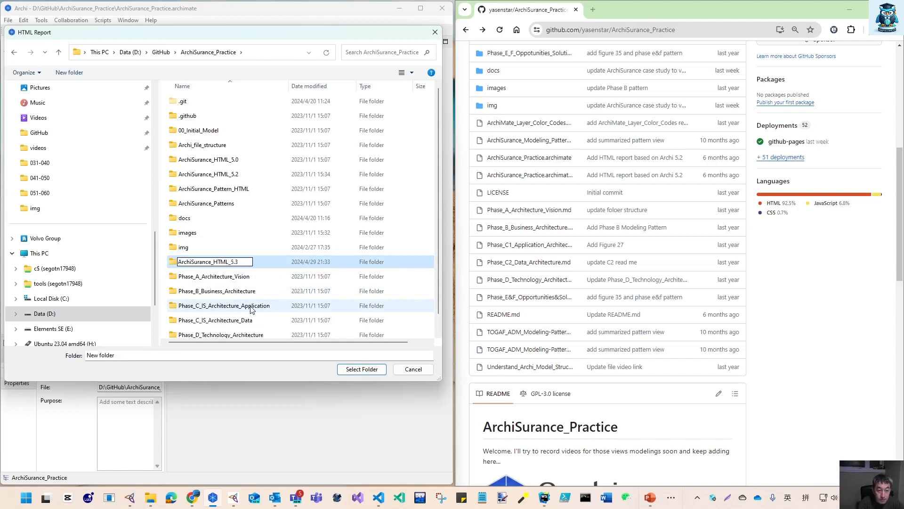
key(Return)
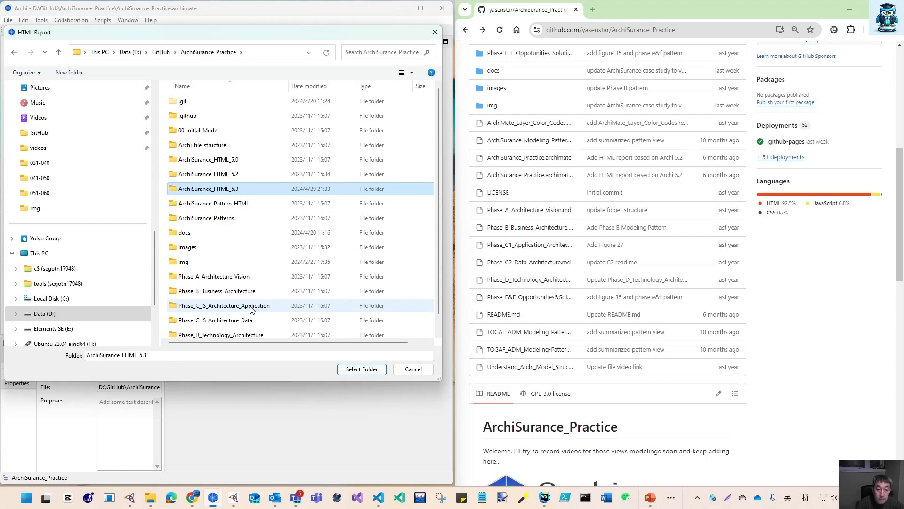
click(374, 370)
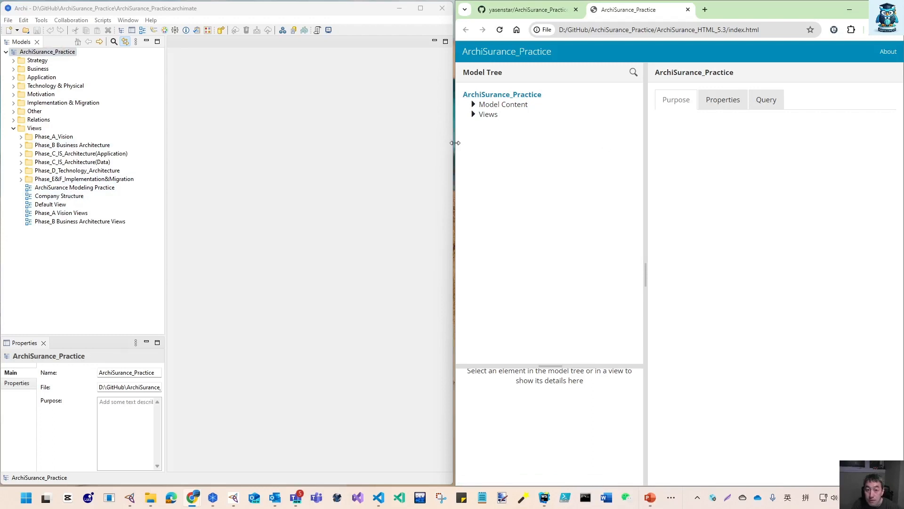
drag(455, 143, 454, 142)
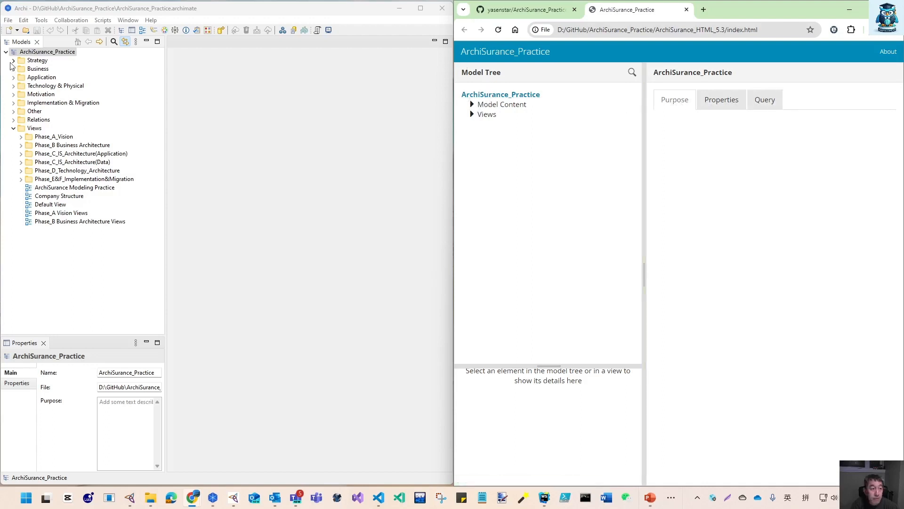
Expand Model Content, Strategy and Capability in the HTML report's model tree and the Strategy and Capability folders in Archi's model tree
click(472, 104)
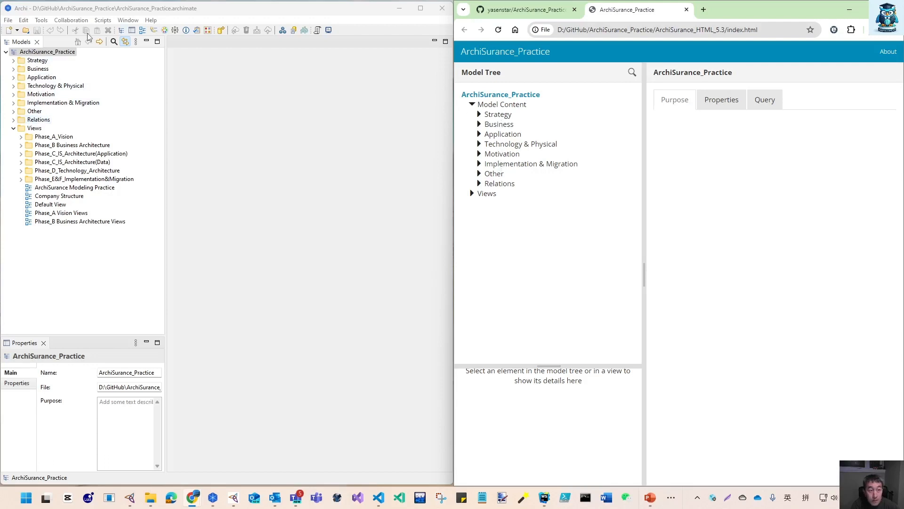
click(14, 60)
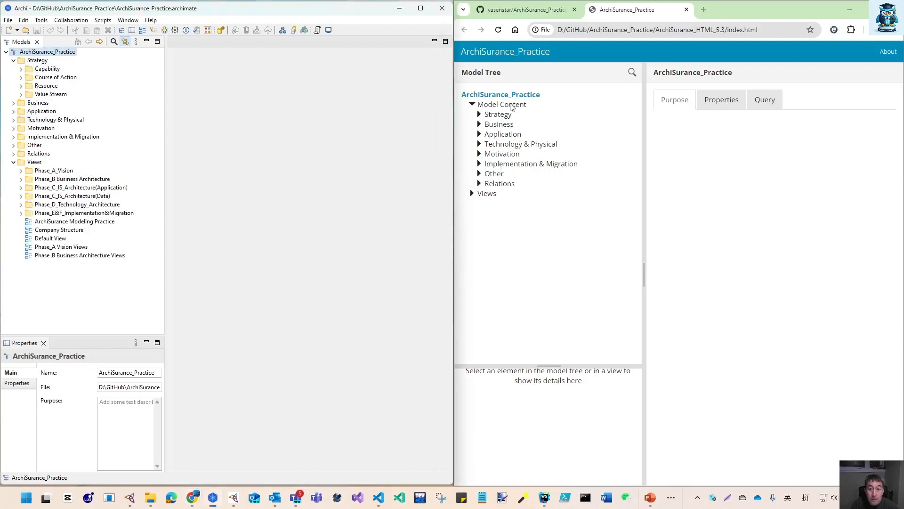
click(479, 115)
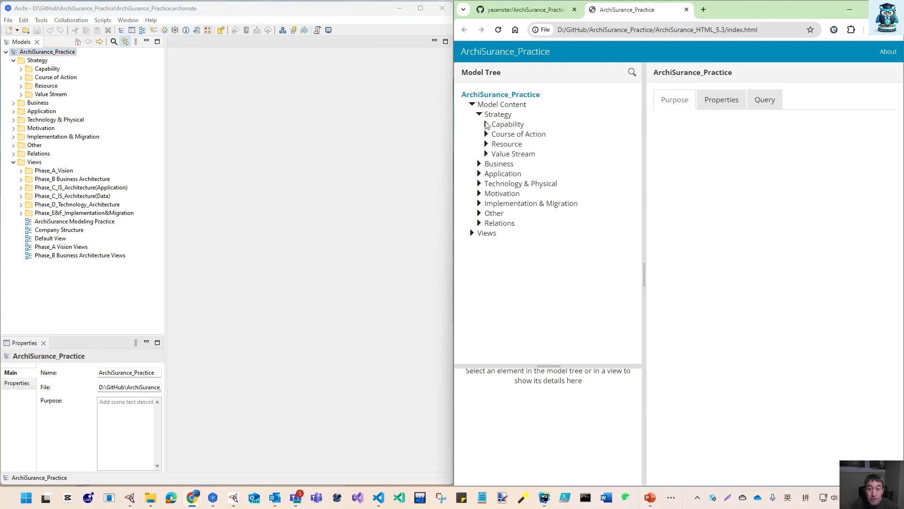
click(21, 69)
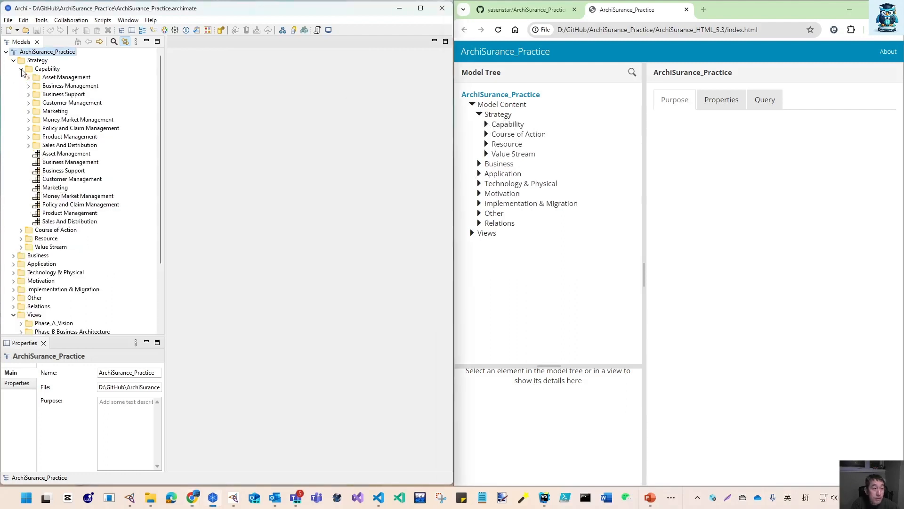
click(486, 124)
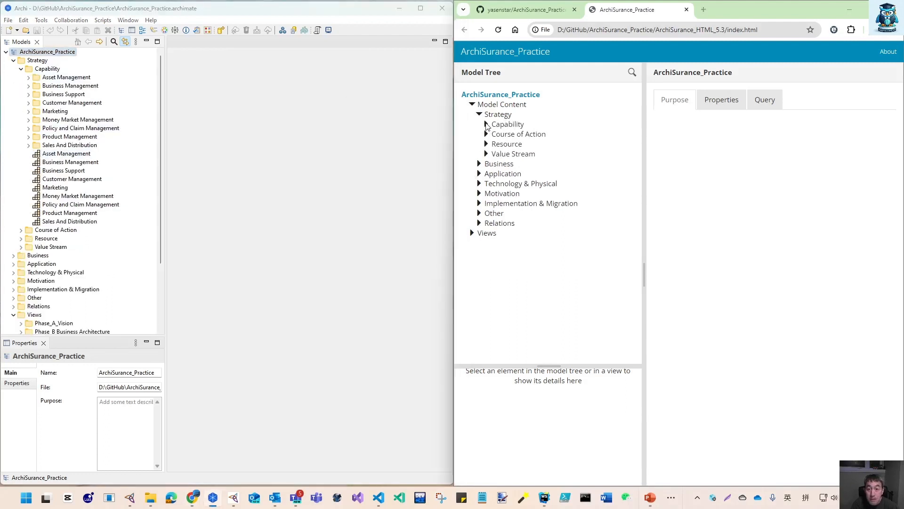
Select the Asset Management capability in both trees and compare its Documentation, Properties and Analysis details in the report
click(67, 153)
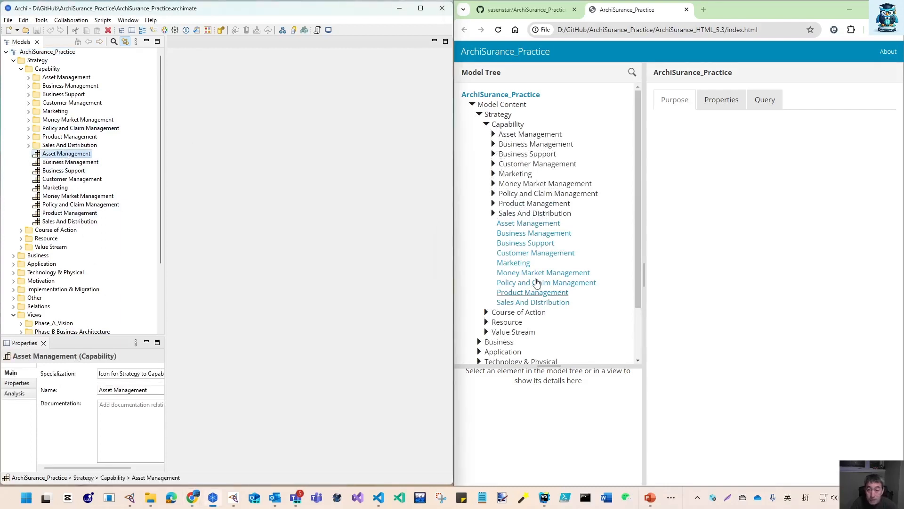
click(527, 225)
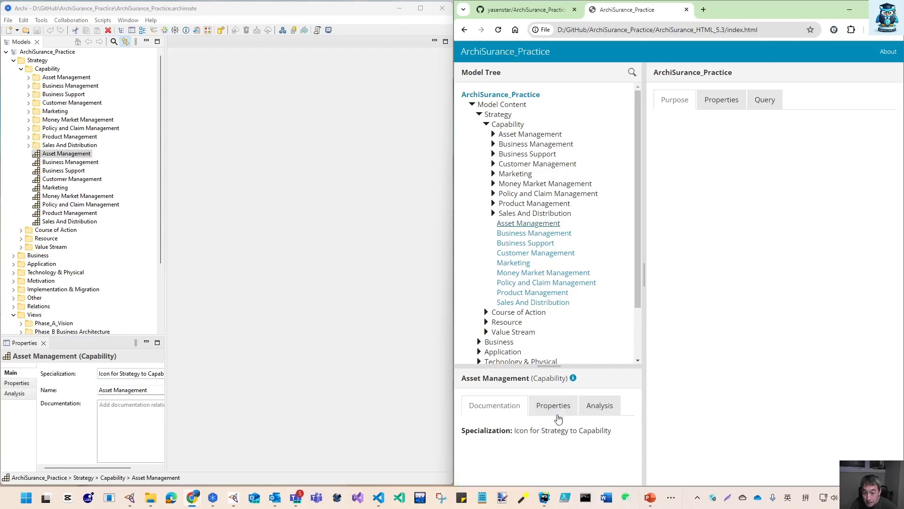
click(548, 411)
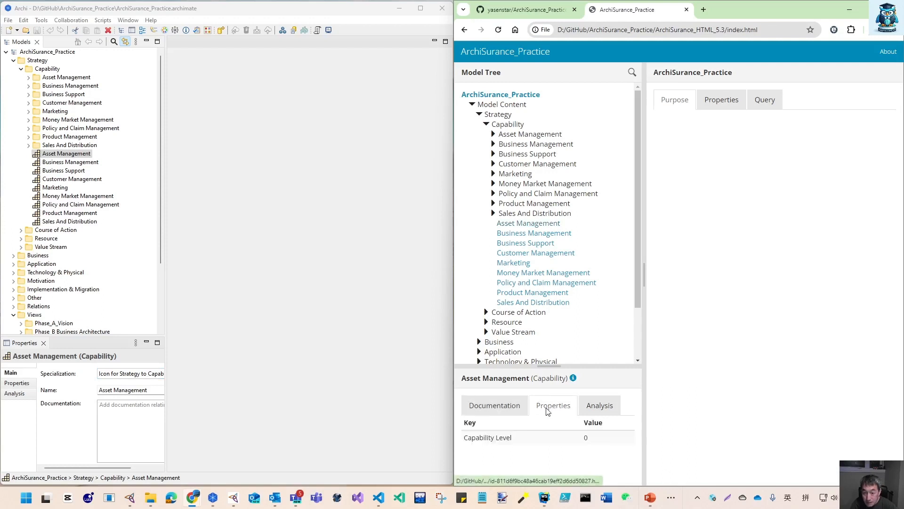
click(500, 409)
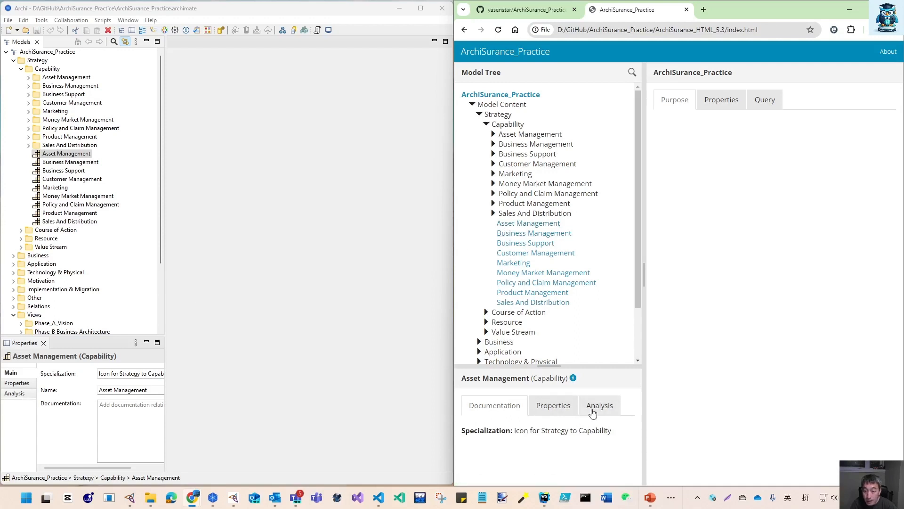
click(599, 406)
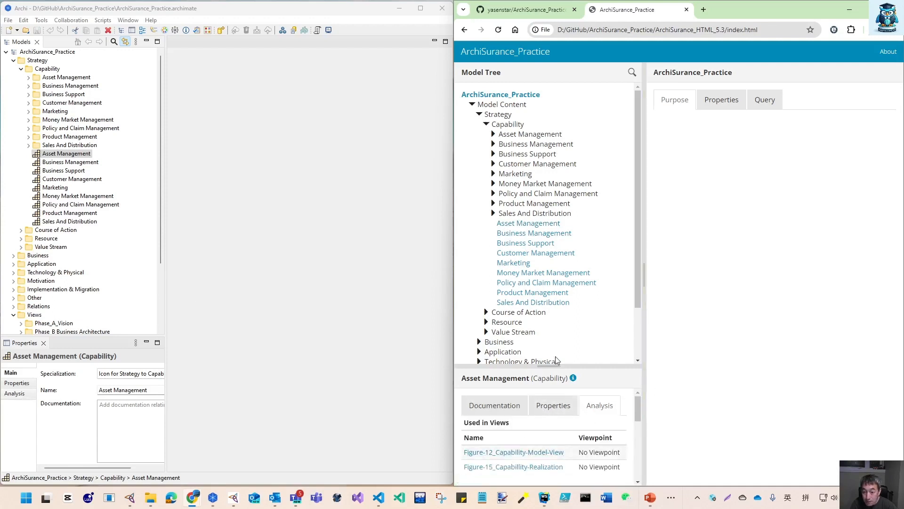
Enlarge the report's details pane and Archi's properties area to compare Asset Management's used-in views and model relations
drag(551, 365, 543, 211)
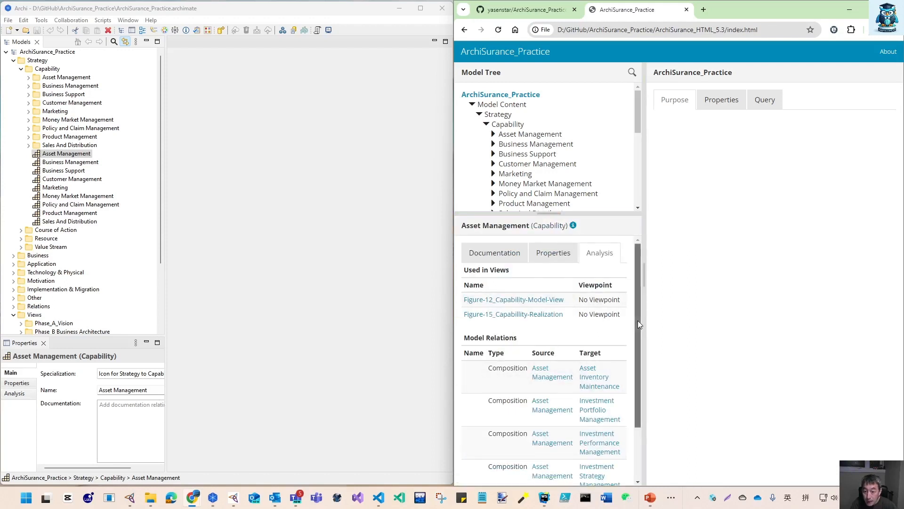
drag(638, 320, 638, 404)
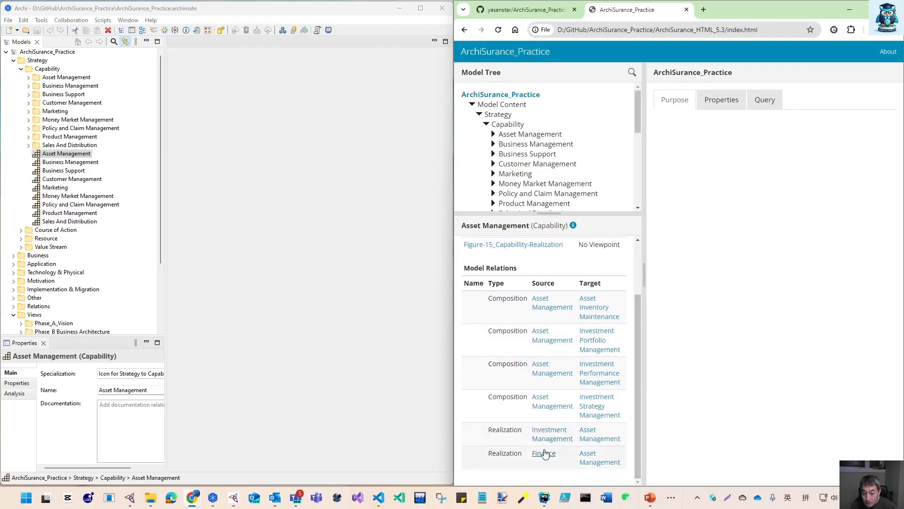
click(14, 393)
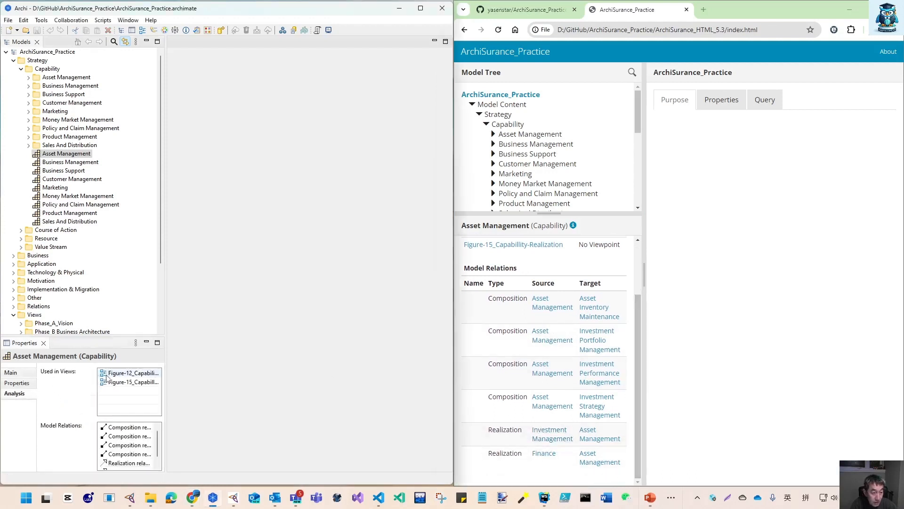
drag(170, 377, 205, 377)
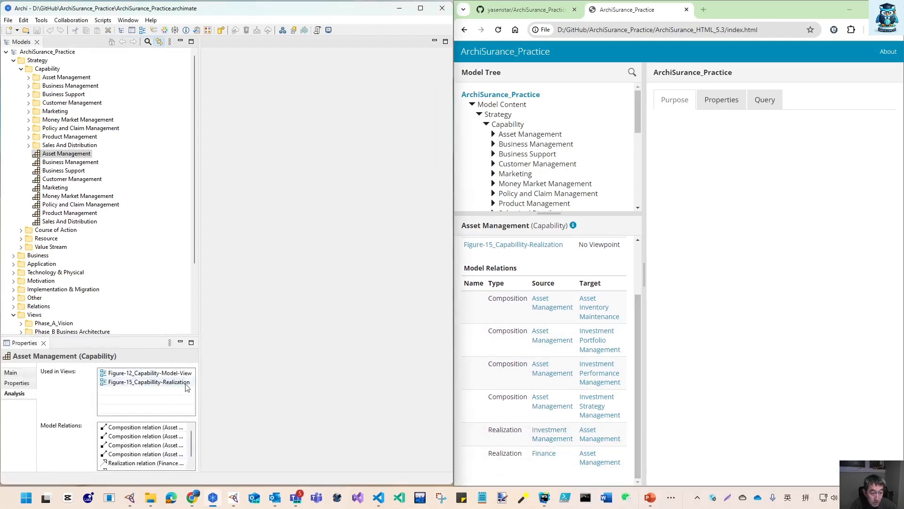
drag(190, 436, 190, 448)
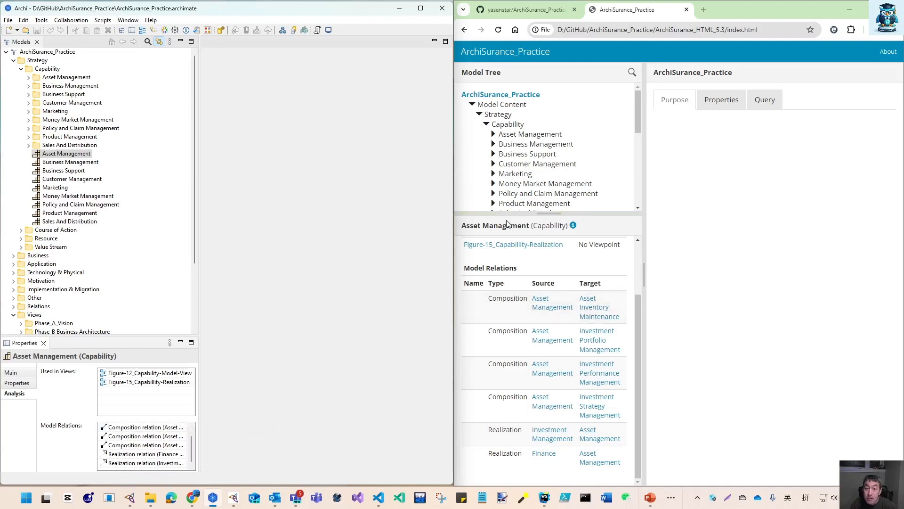
Follow the Asset Inventory Maintenance relation link in the report and browse other capabilities and their Properties tabs
click(589, 312)
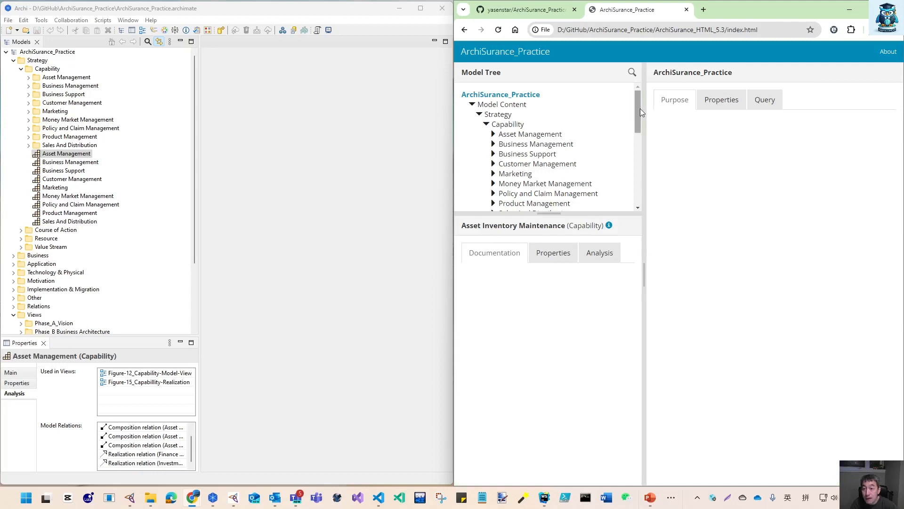
drag(641, 112, 635, 150)
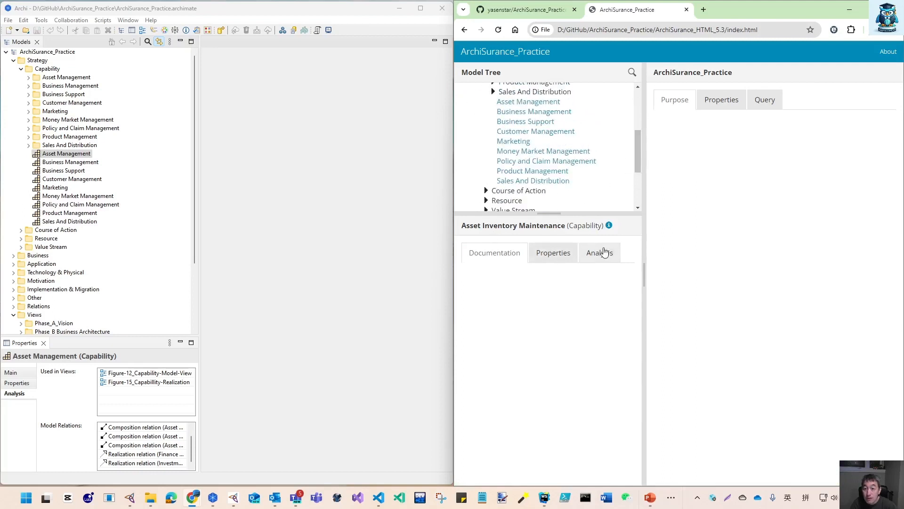
click(605, 253)
click(606, 366)
click(603, 253)
click(588, 364)
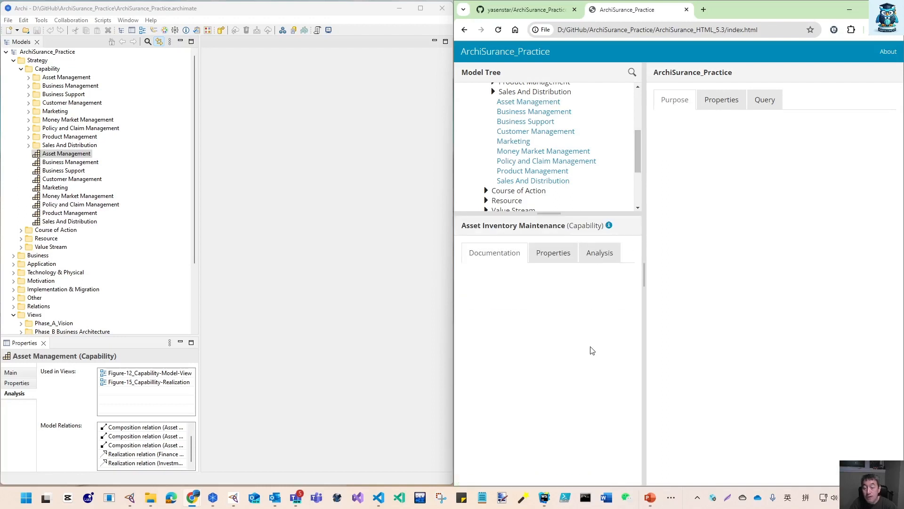
click(725, 113)
click(530, 113)
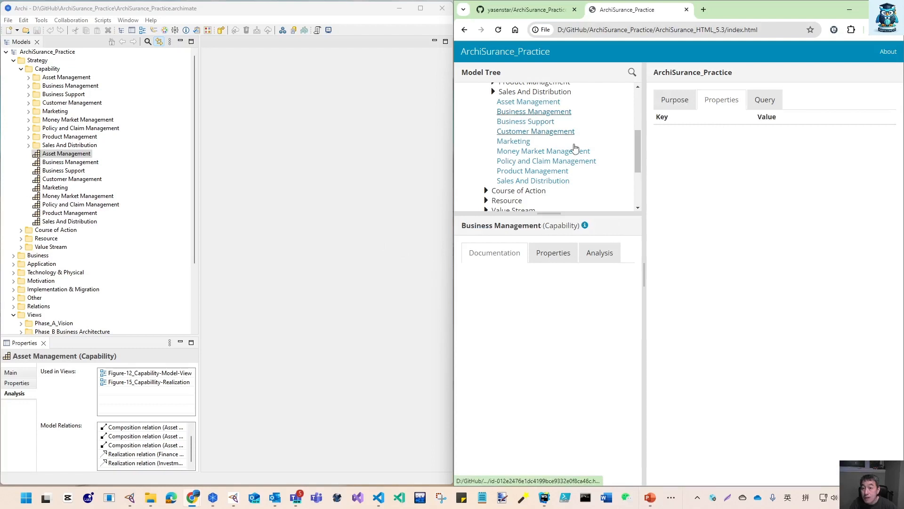
click(550, 103)
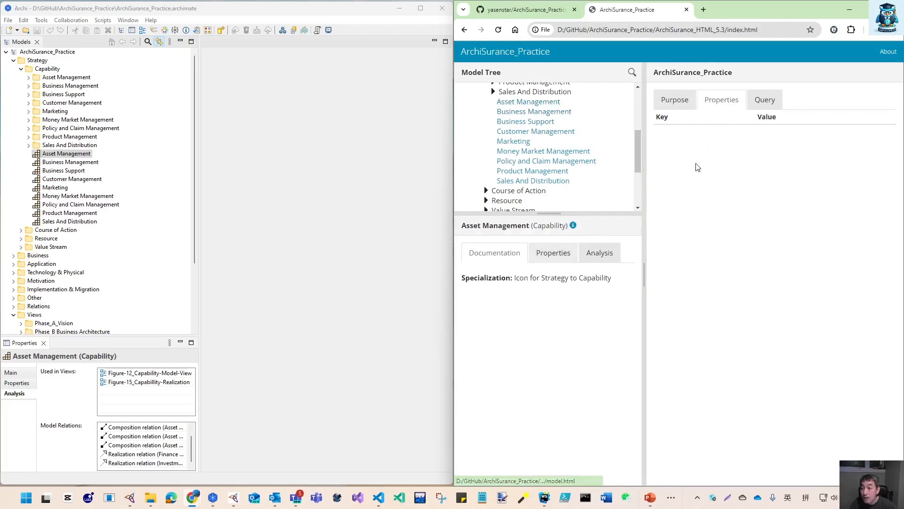
click(554, 253)
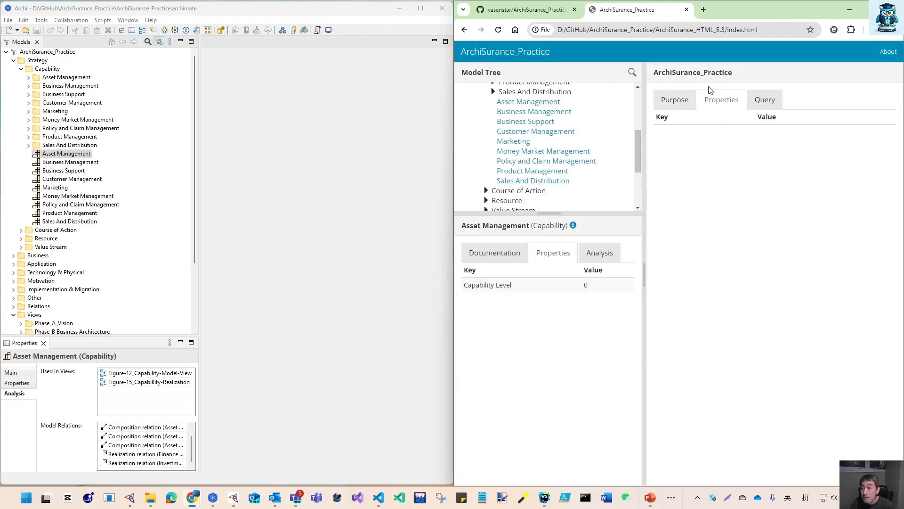
Collapse the Strategy branch, expand Views and Phase_A_Vision, and open the 03_Fragment of a Stakeholder View diagram in the report
scroll(584, 153, up, 3)
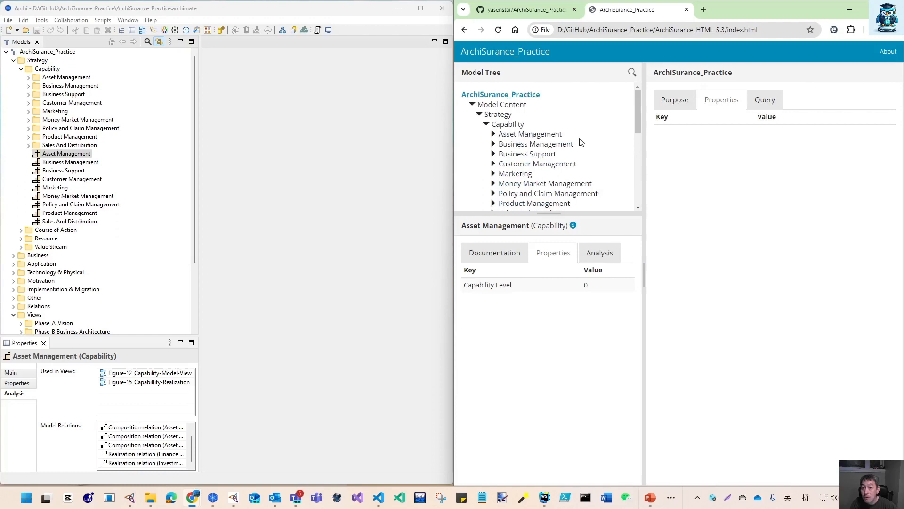
click(508, 126)
drag(640, 130, 640, 194)
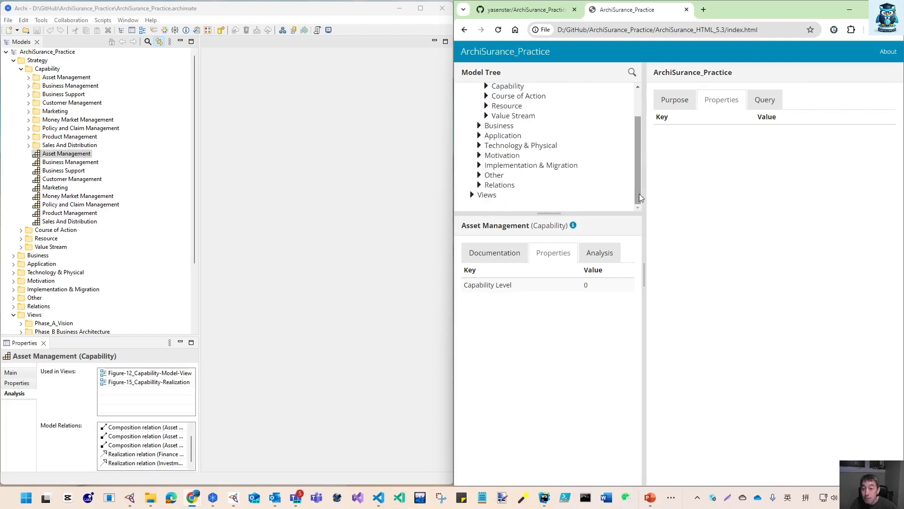
click(473, 195)
scroll(476, 193, down, 3)
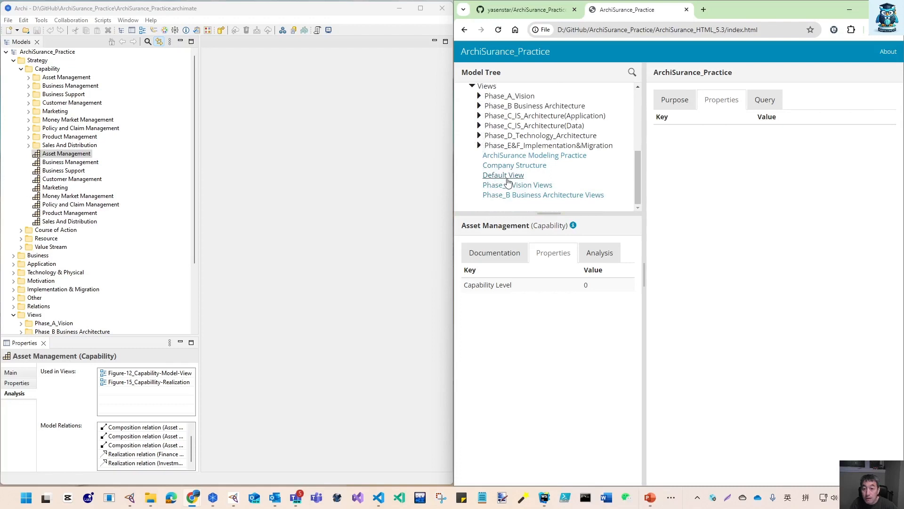
click(480, 96)
click(518, 114)
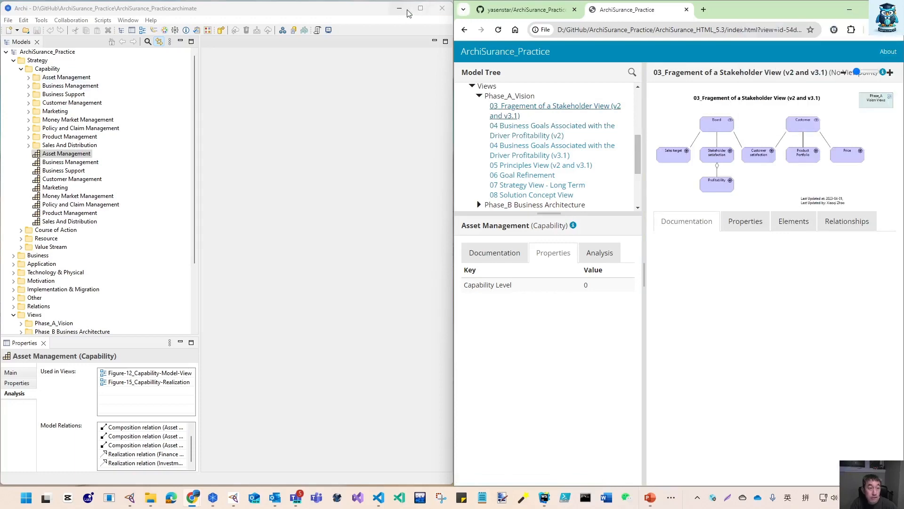
Close Archi and maximize the browser window showing the HTML report
click(443, 9)
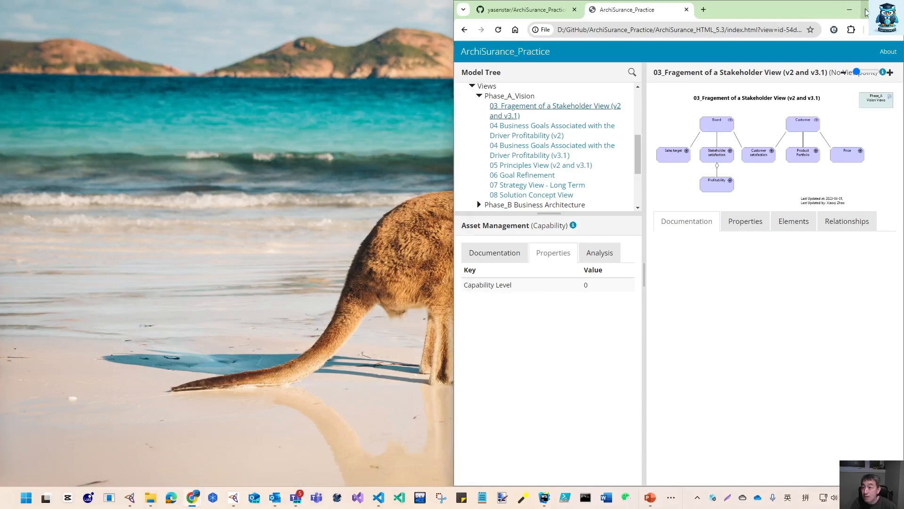
click(871, 10)
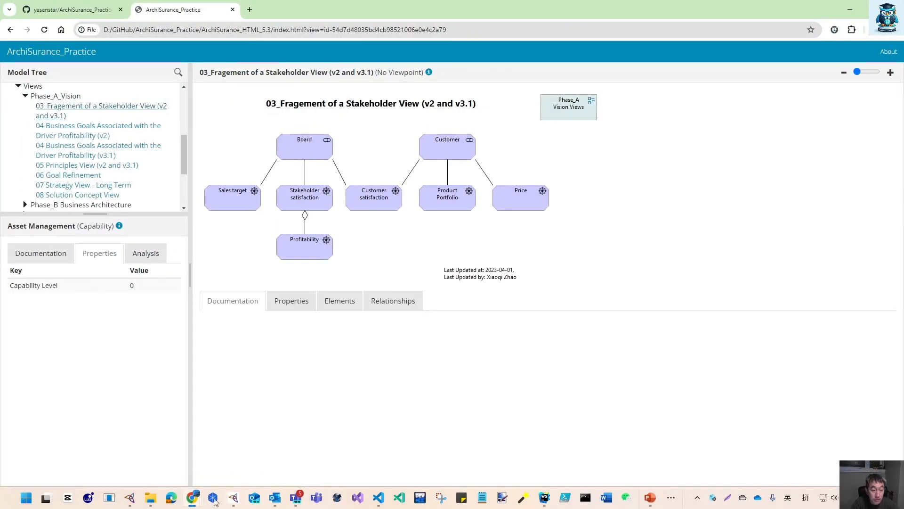
Open File Explorer and navigate to D:\GitHub\ArchiSurance_Practice\ArchiSurance_HTML_5.3
click(150, 499)
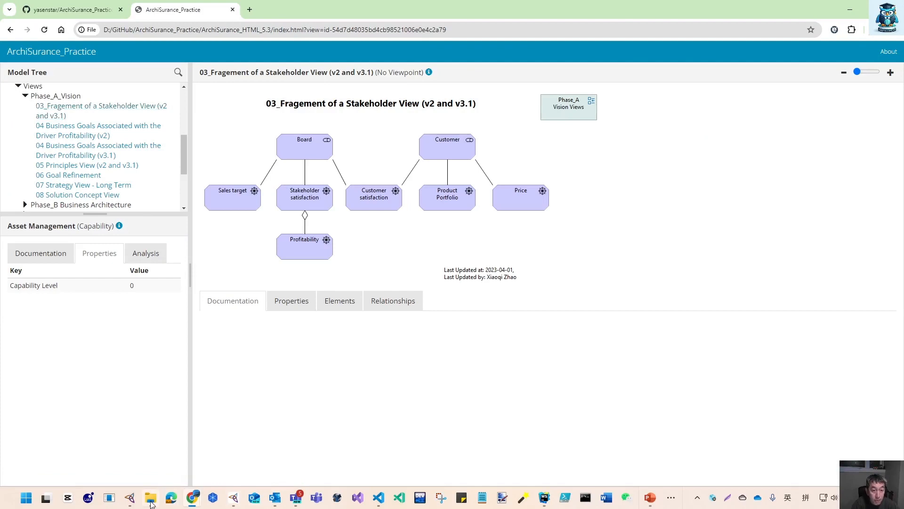
drag(498, 508, 313, 1)
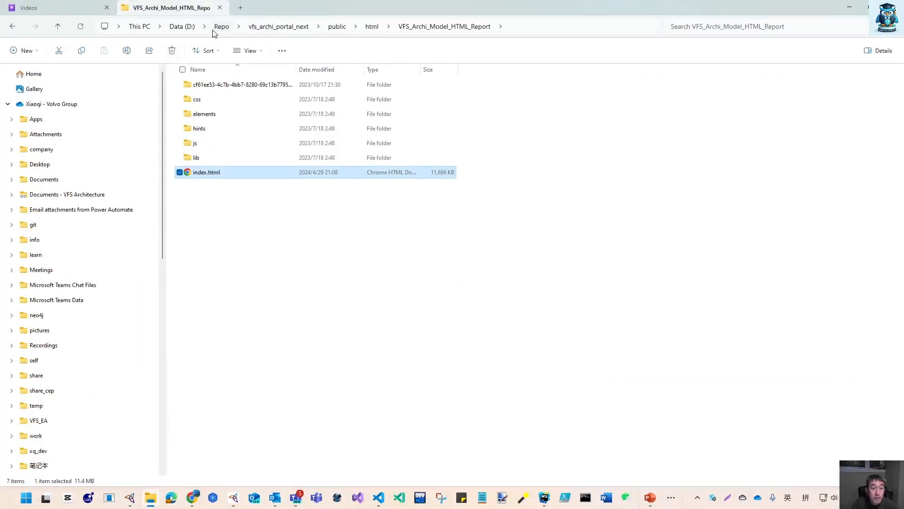
click(186, 27)
double_click(199, 203)
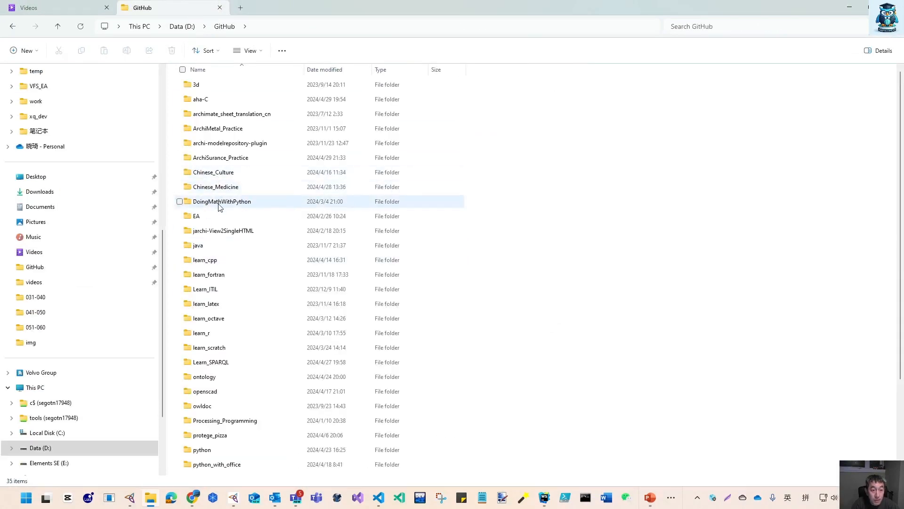
double_click(224, 159)
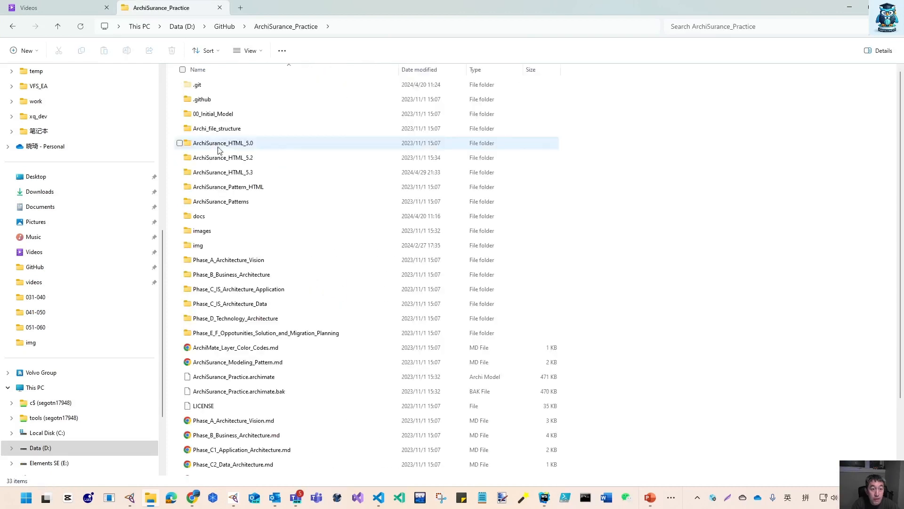
double_click(235, 172)
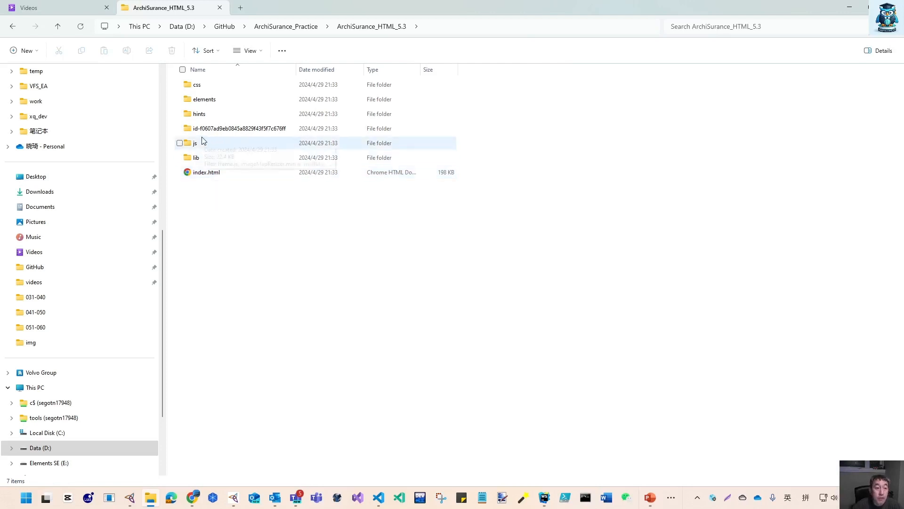
Inspect the report's elements folder, then the id-f0607ad9eb0845a8829f43f5f7c676ff folder and its elements subfolder
double_click(210, 102)
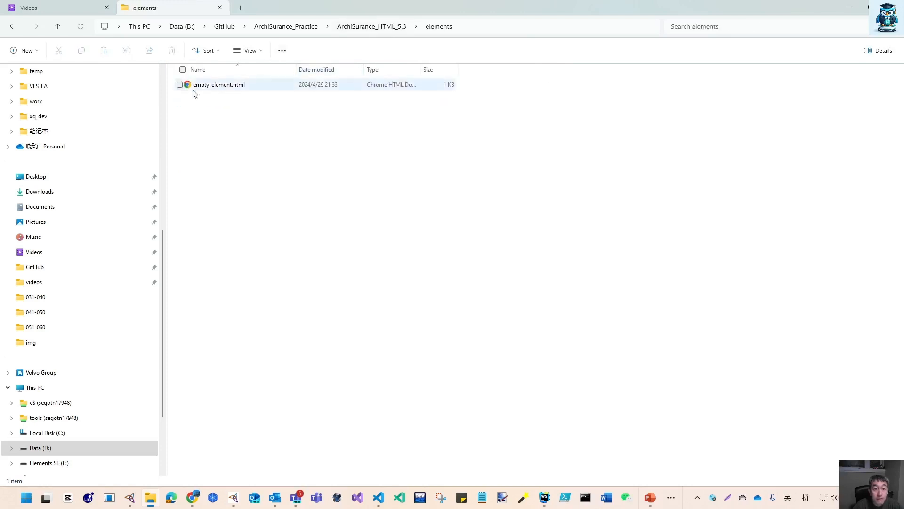
click(398, 27)
double_click(219, 129)
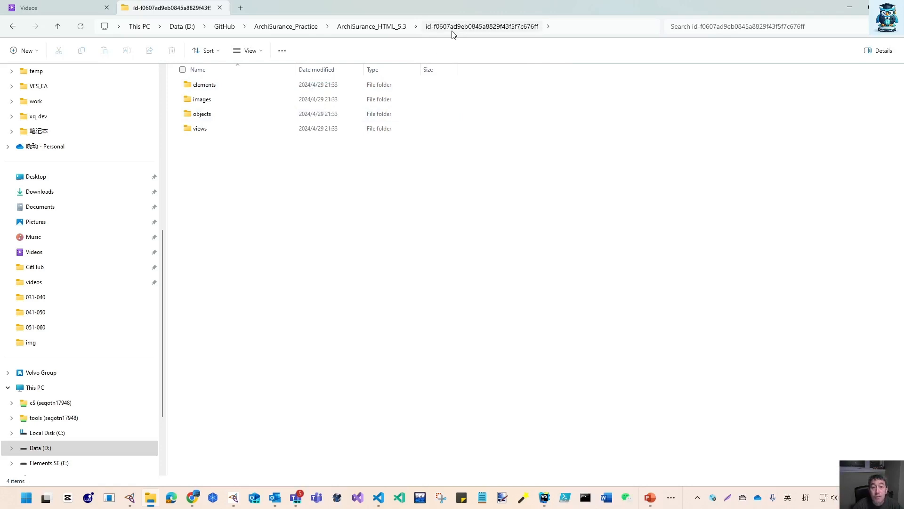
double_click(200, 86)
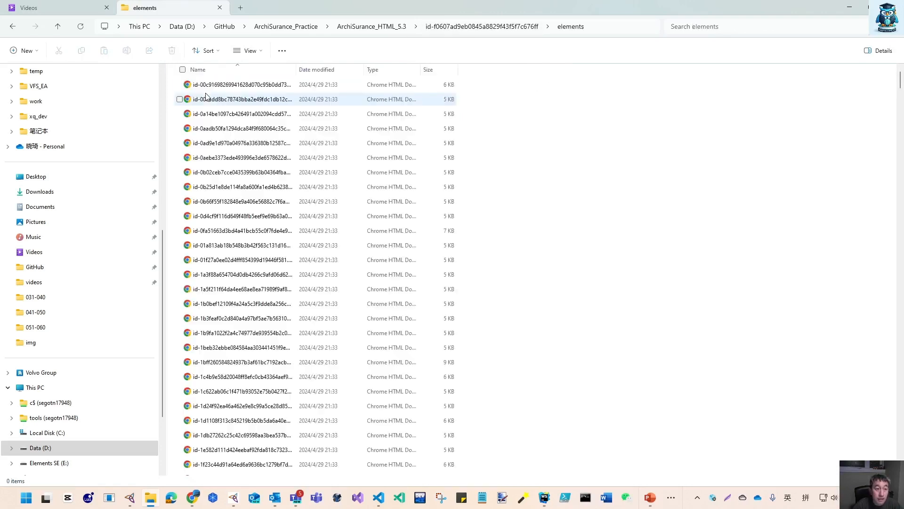
drag(298, 69, 345, 72)
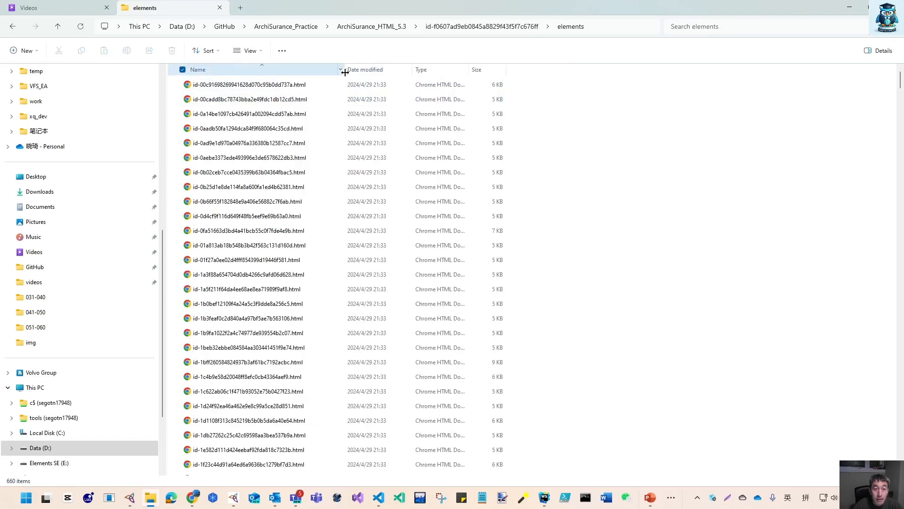
click(288, 85)
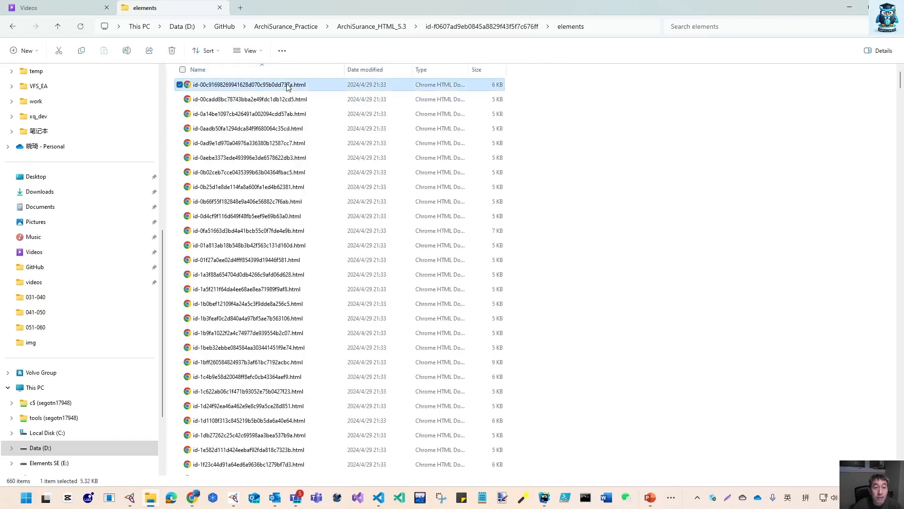
right_click(289, 86)
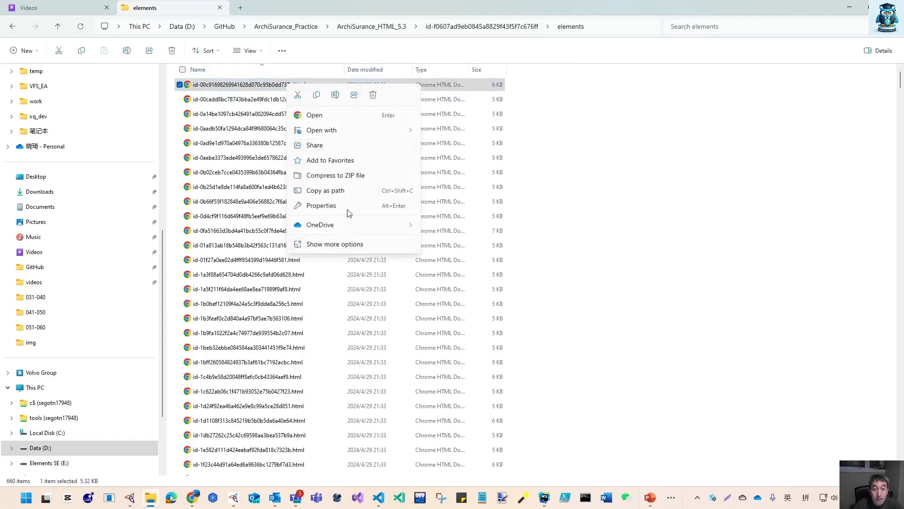
mouse_move(359, 132)
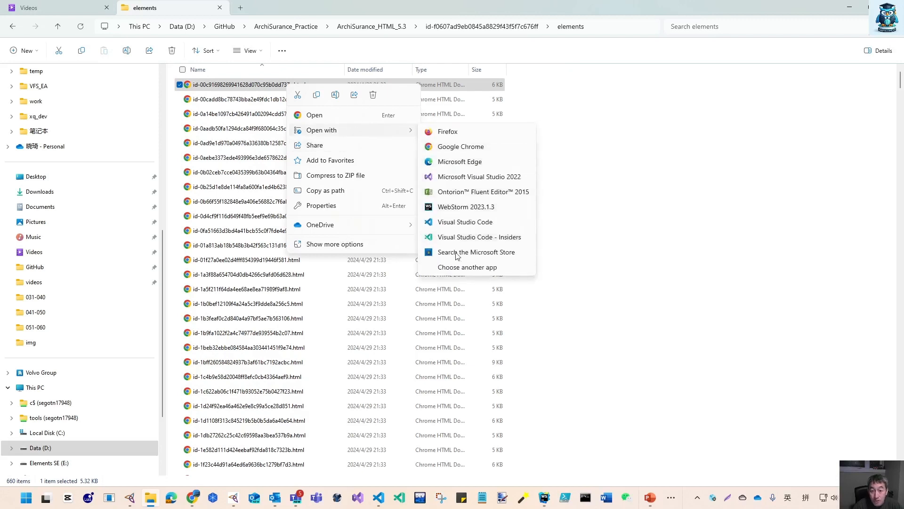
click(464, 268)
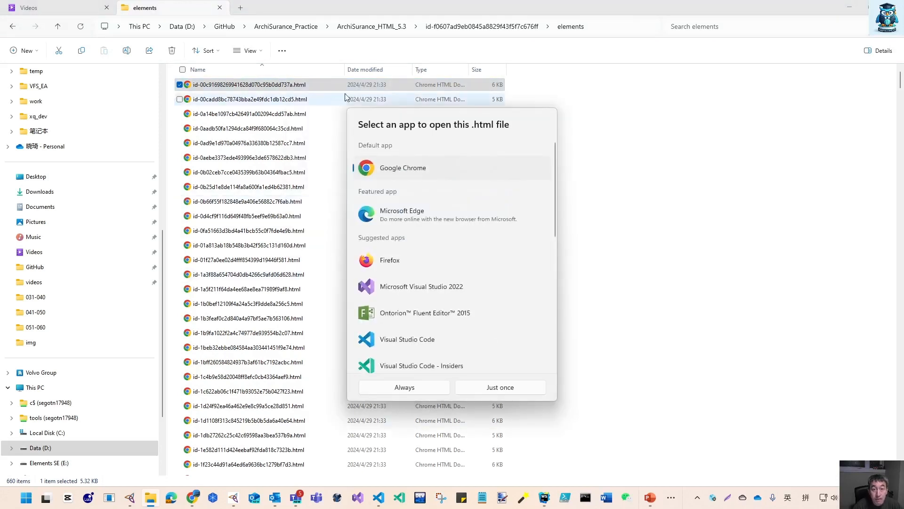
scroll(397, 335, down, 4)
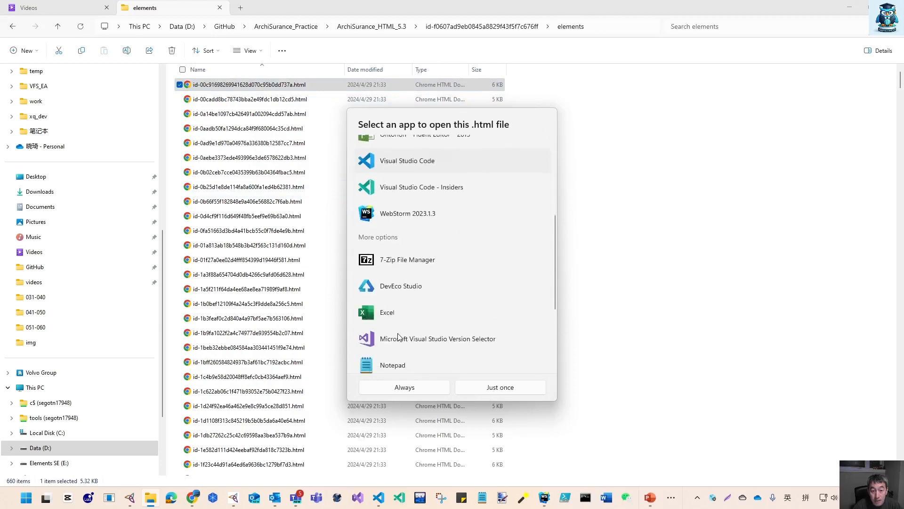
scroll(395, 291, down, 2)
click(398, 263)
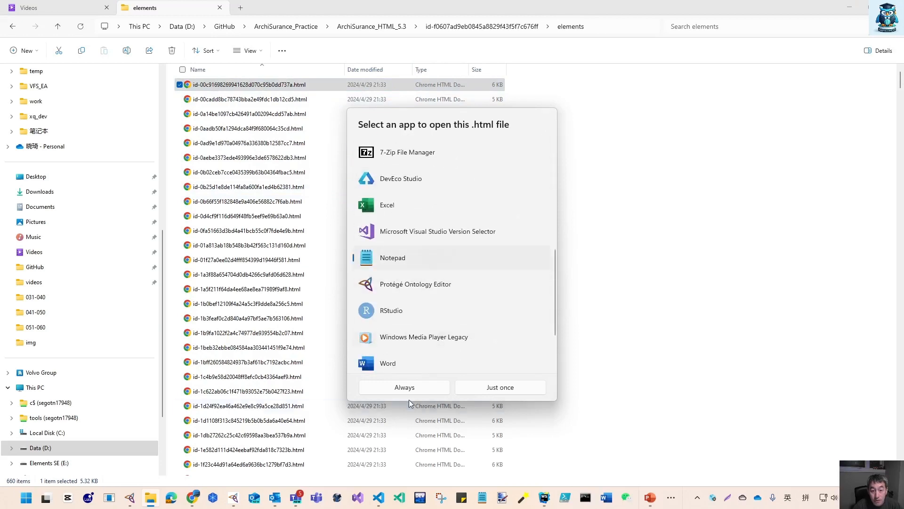
click(506, 392)
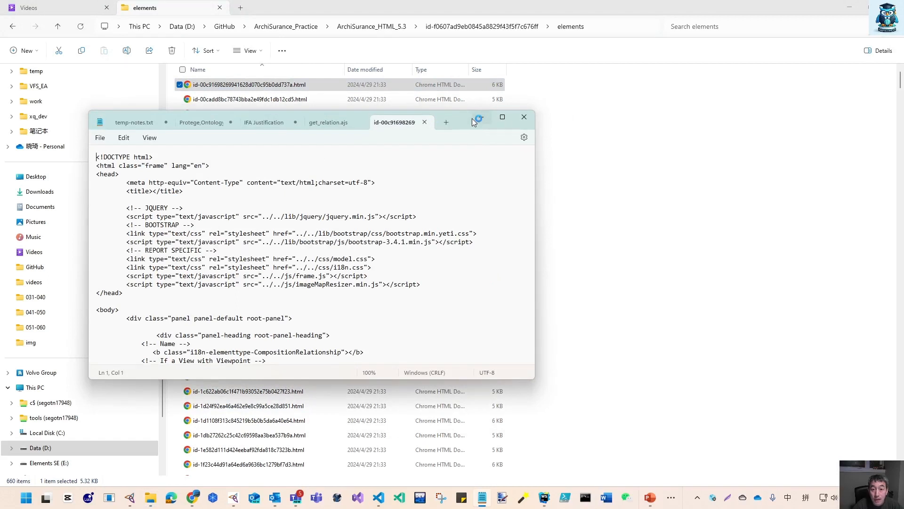
Examine the element file's HTML source in Notepad, including its documentation, properties and analysis sections
drag(475, 117, 664, 94)
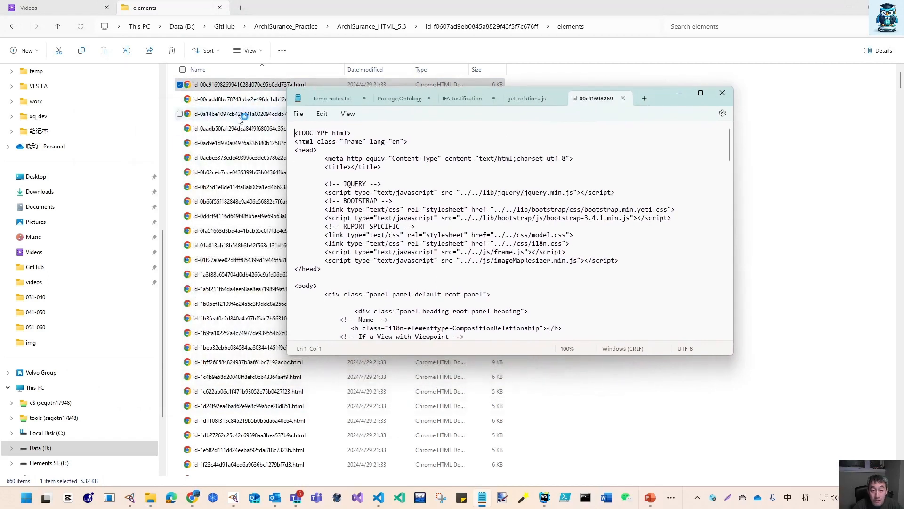
drag(409, 353, 411, 455)
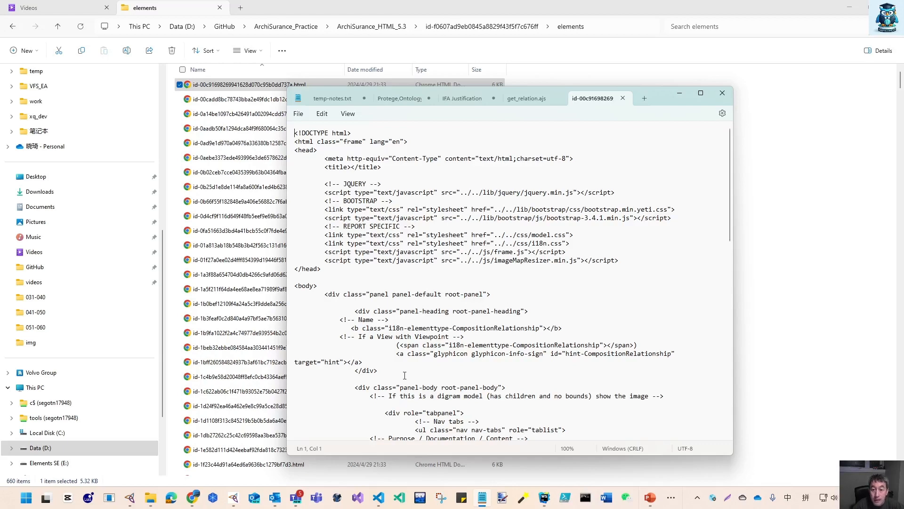
scroll(406, 398, down, 10)
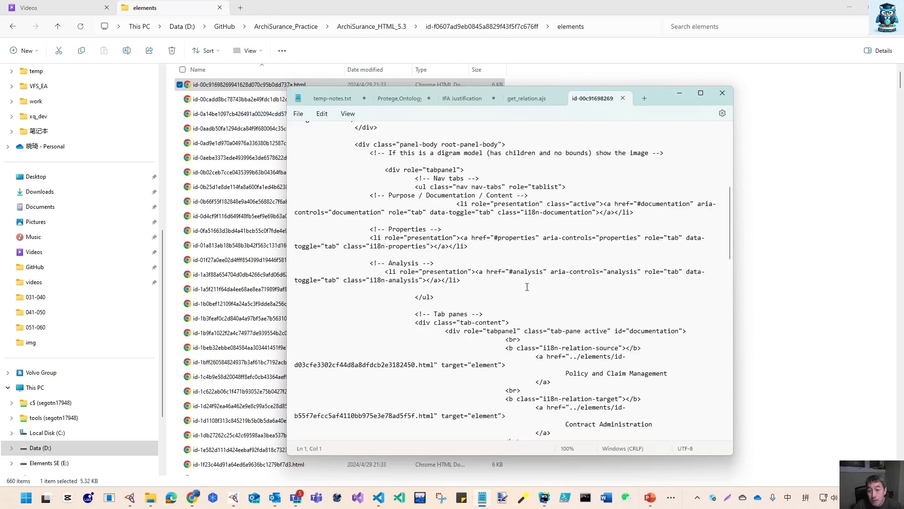
scroll(730, 235, down, 7)
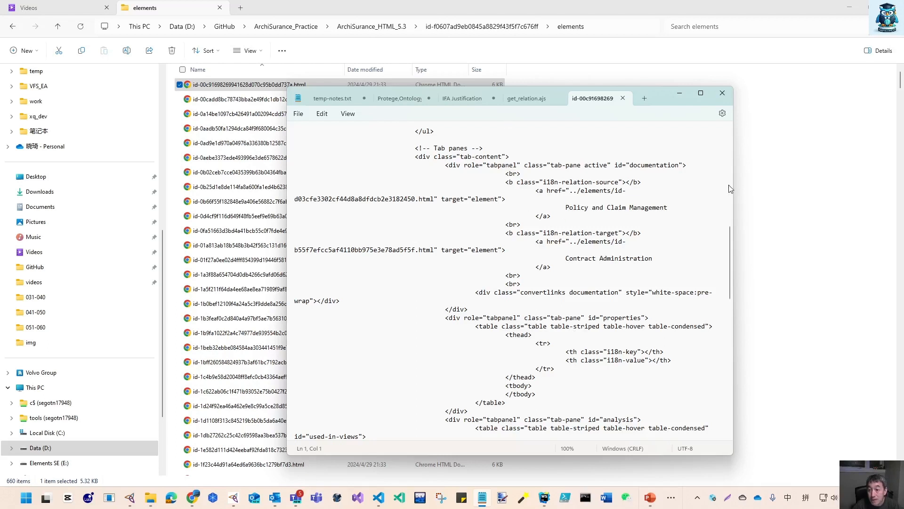
drag(733, 185, 881, 211)
scroll(558, 212, up, 6)
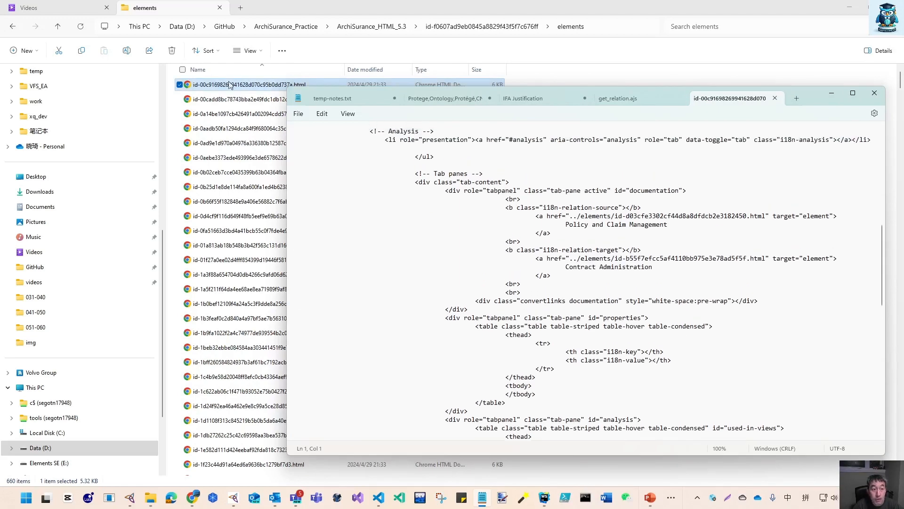
scroll(468, 265, up, 7)
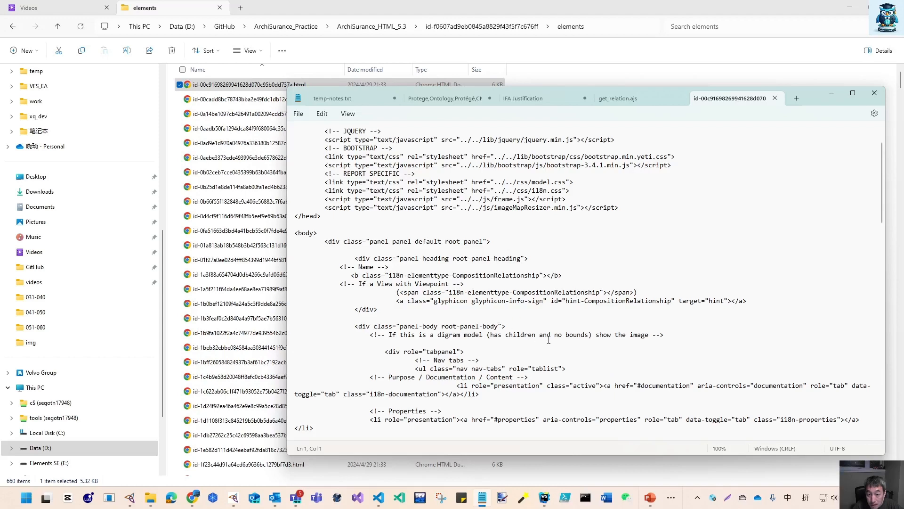
scroll(423, 296, up, 2)
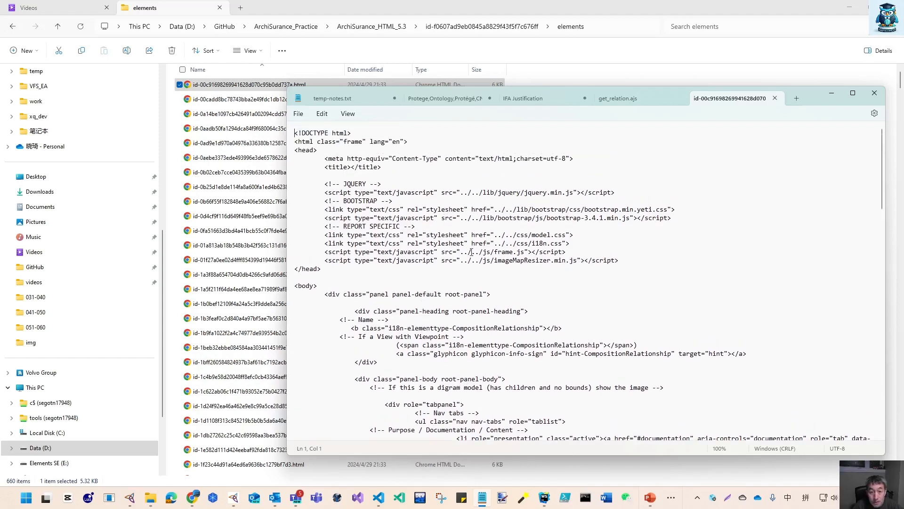
scroll(419, 240, down, 6)
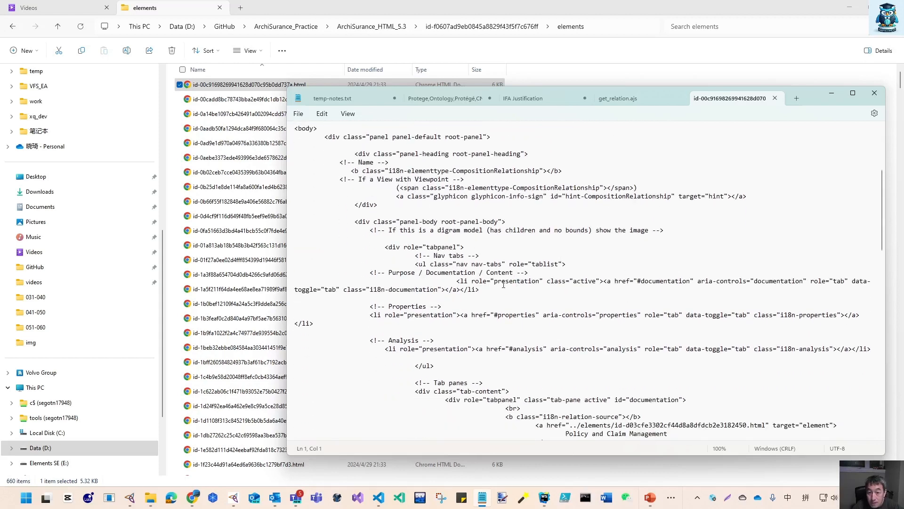
click(669, 281)
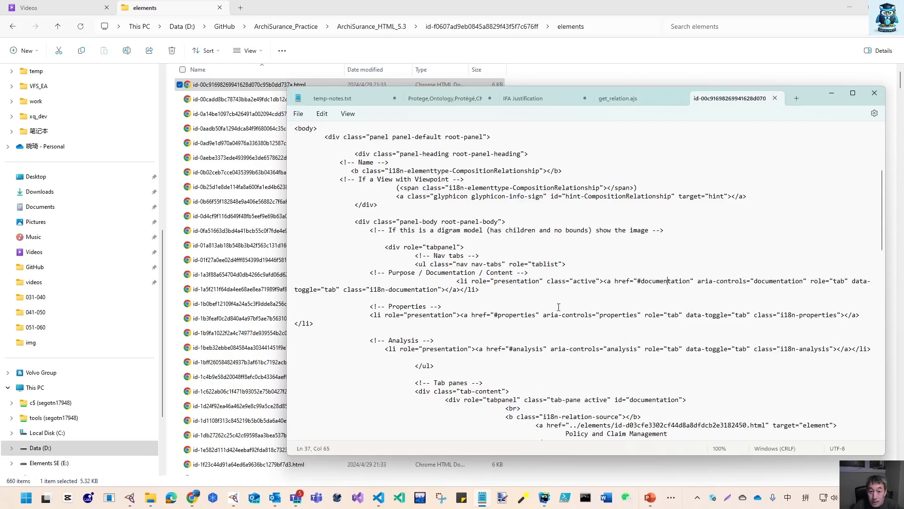
double_click(622, 315)
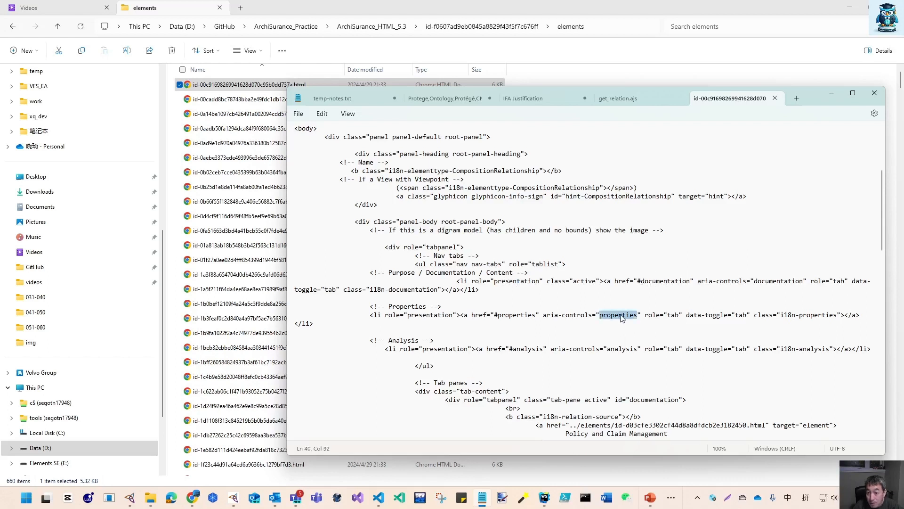
double_click(626, 348)
scroll(615, 358, down, 5)
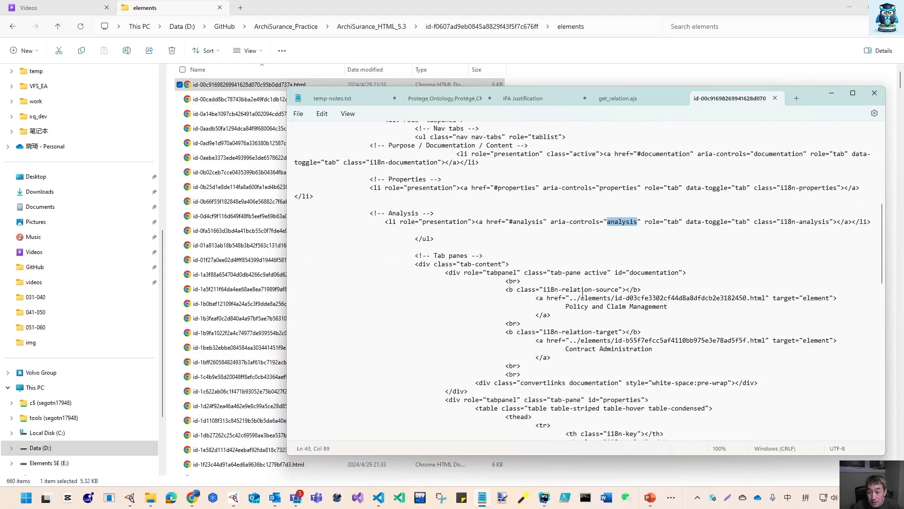
scroll(583, 293, down, 3)
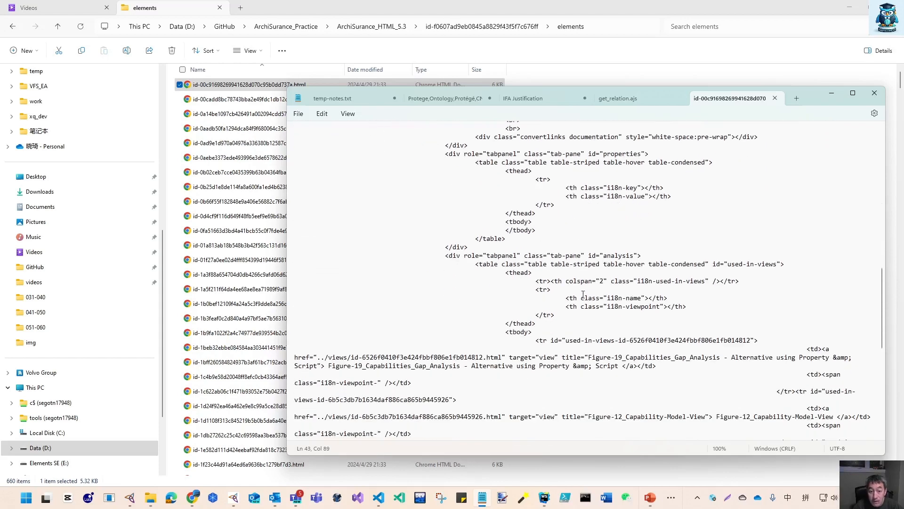
scroll(583, 293, down, 10)
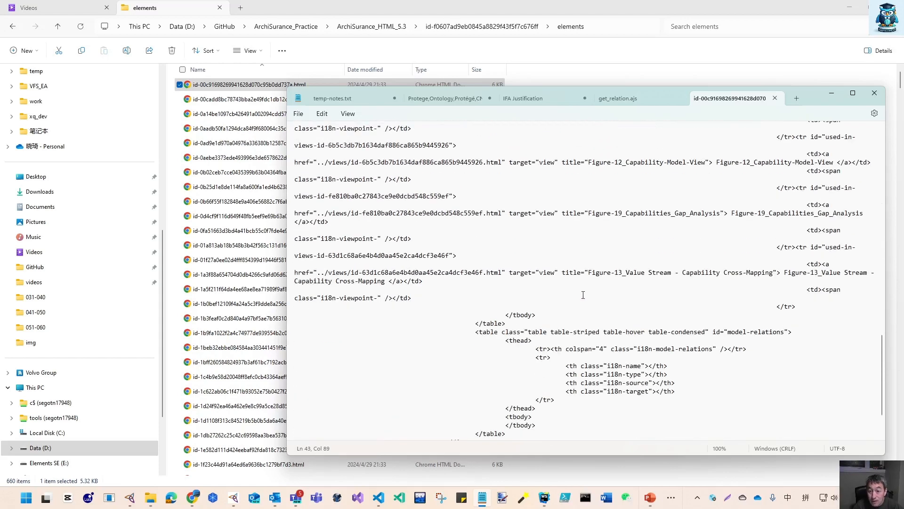
scroll(630, 267, down, 3)
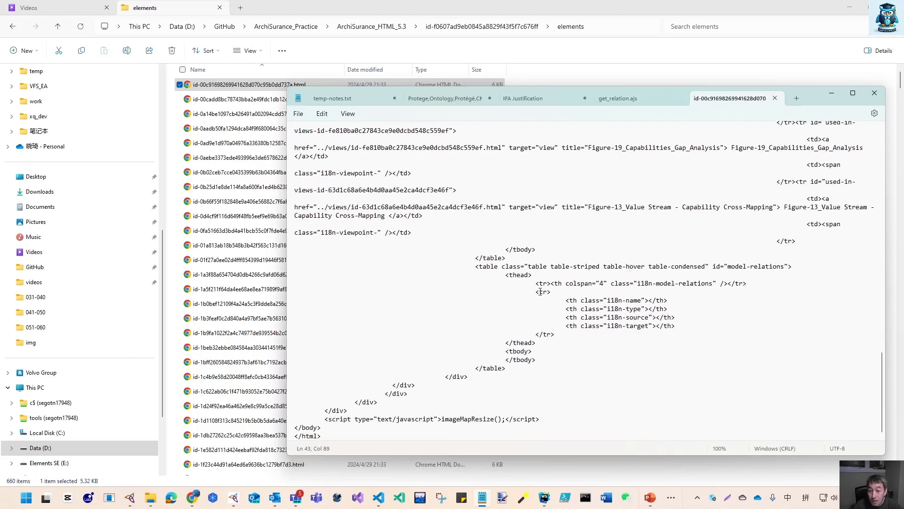
Close the element file in Notepad and browse the objects and views subfolders of the id-f0607ad9eb0845a8829f43f5f7c676ff folder
click(774, 98)
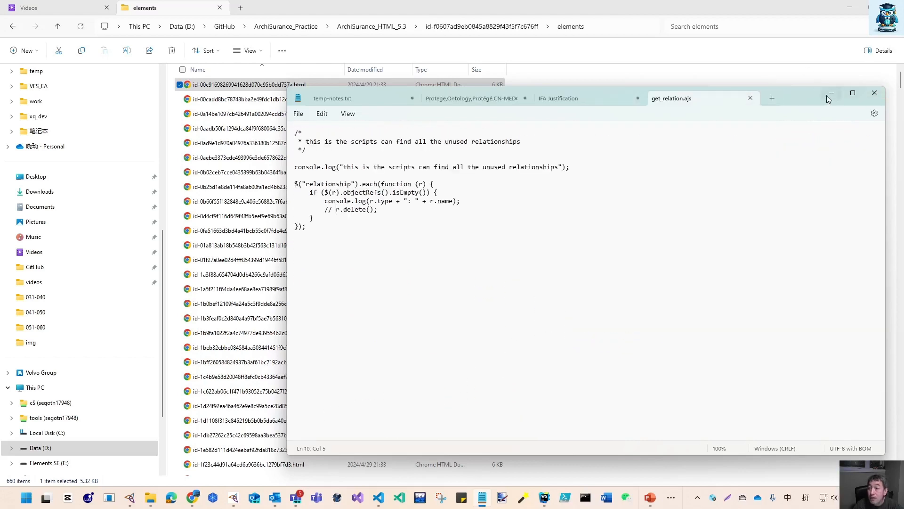
click(833, 95)
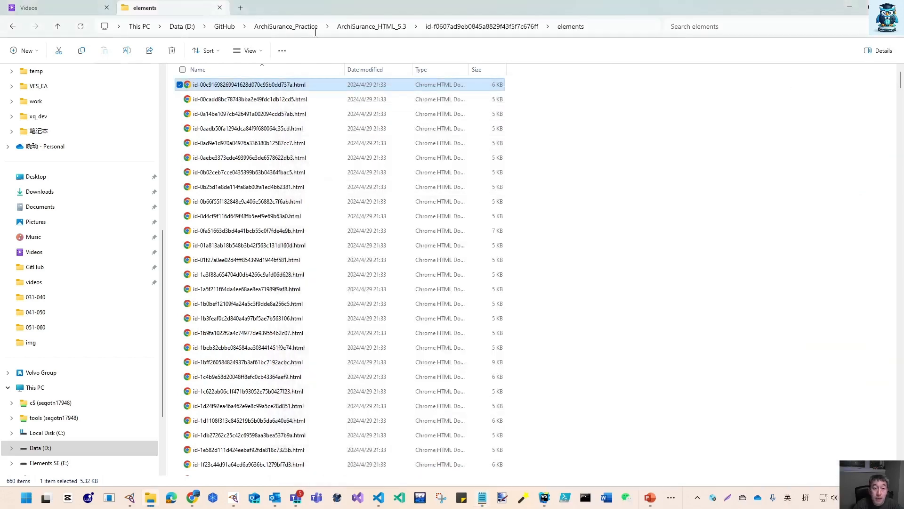
click(429, 28)
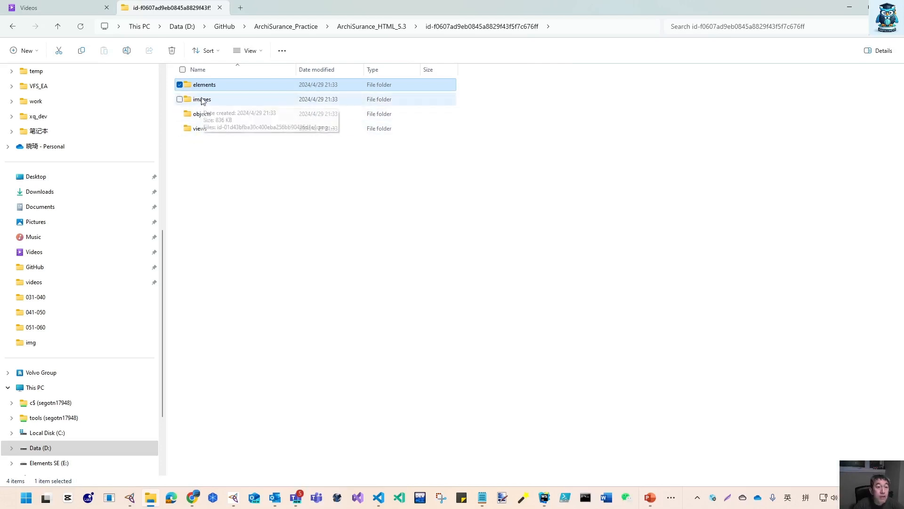
double_click(210, 114)
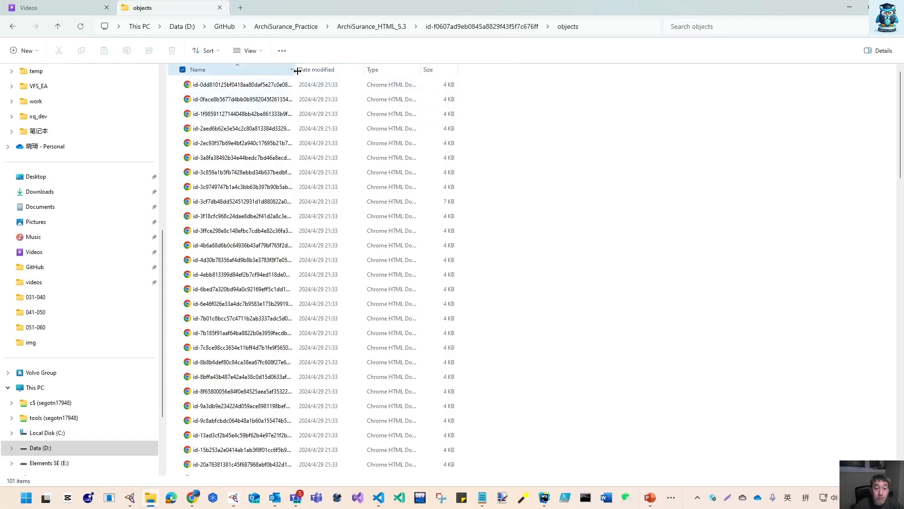
drag(297, 71, 341, 71)
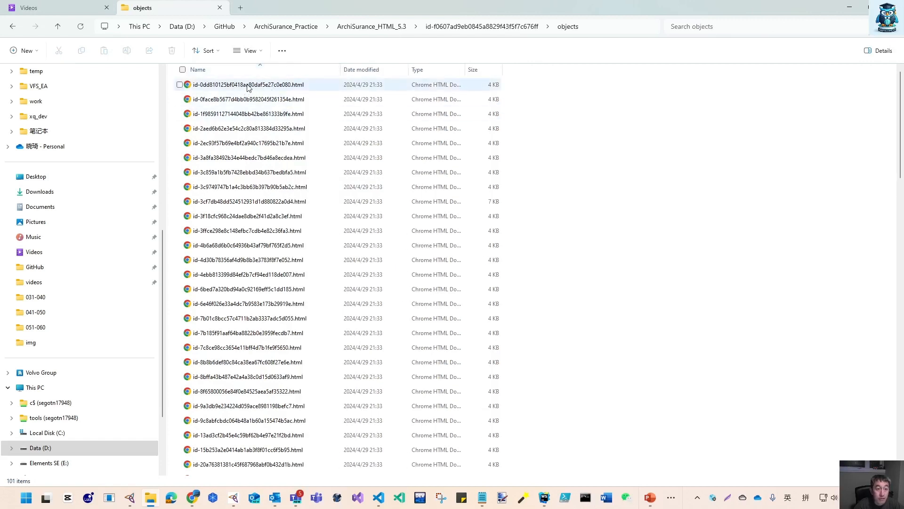
click(473, 27)
double_click(198, 129)
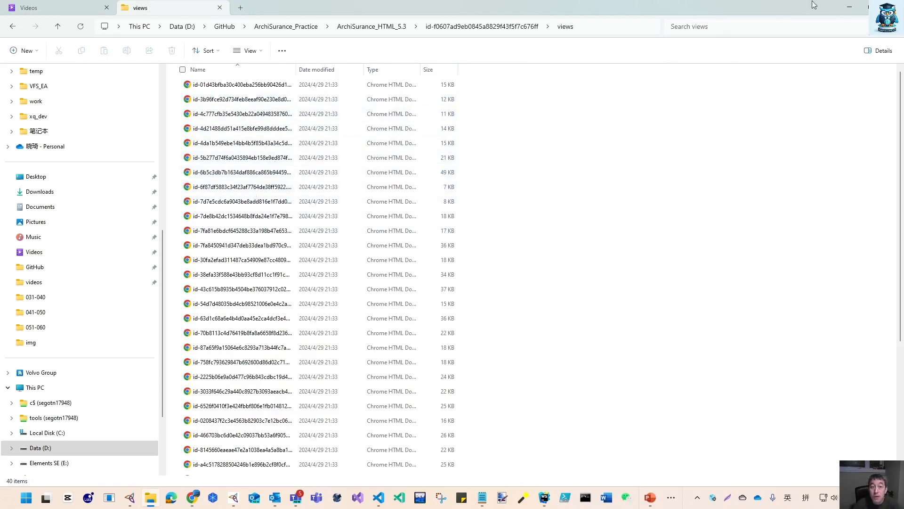
Return to the ArchiSurance_HTML_5.3 folder and browse its js and css folders
click(372, 26)
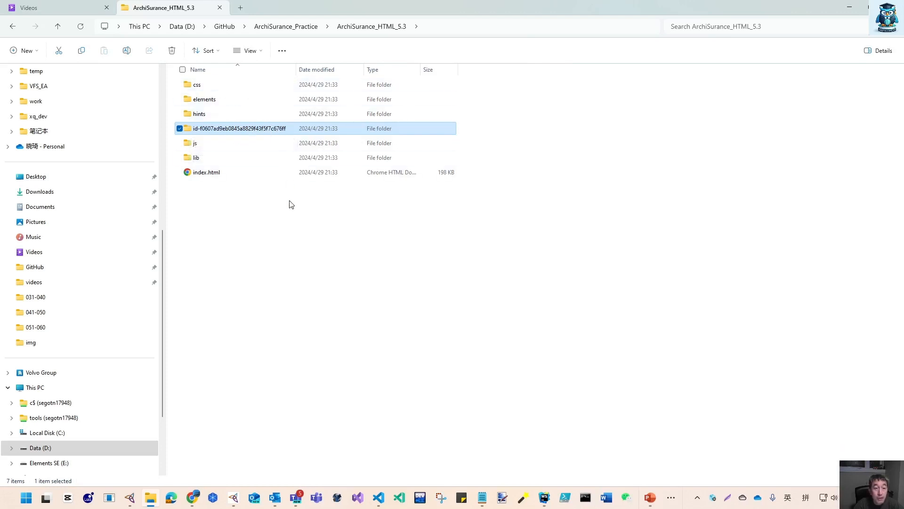
double_click(195, 143)
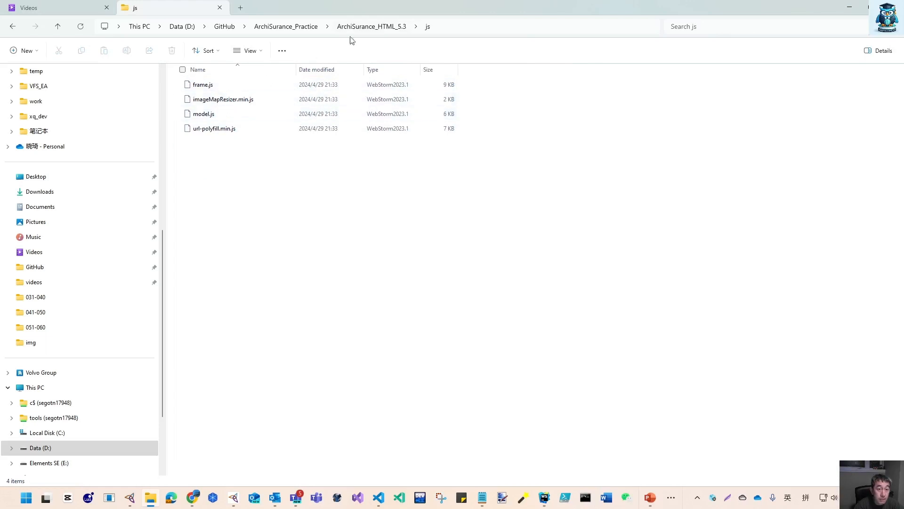
click(393, 27)
double_click(196, 86)
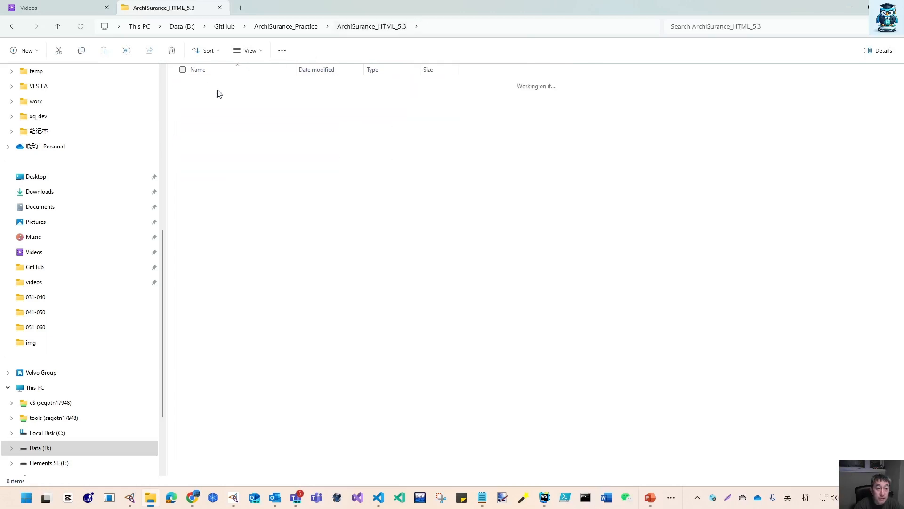
Bring File Explorer back to the ArchiSurance_HTML_5.3 folder and return to the HTML report in the browser
click(851, 8)
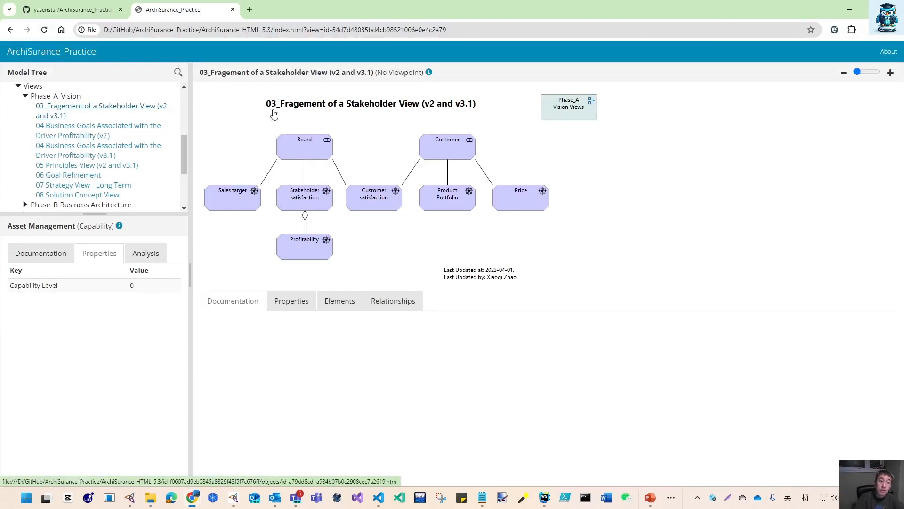
mouse_move(153, 501)
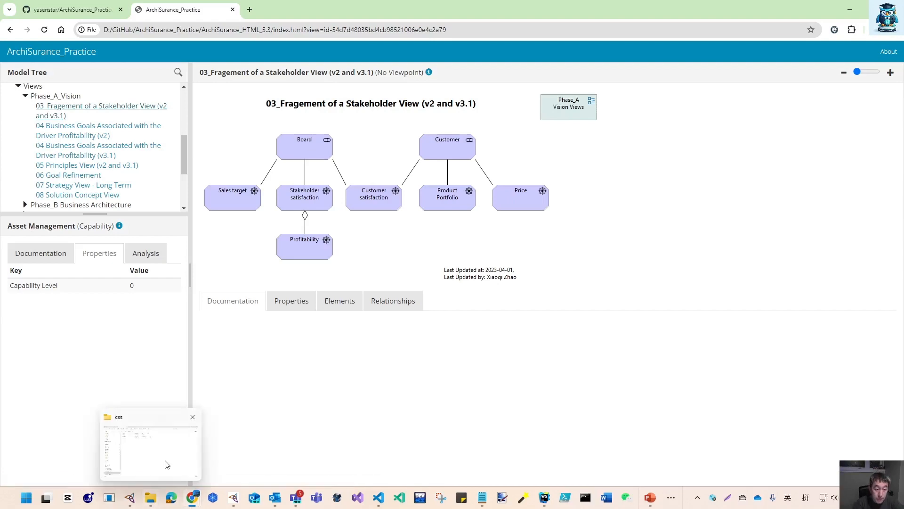
click(167, 464)
click(365, 26)
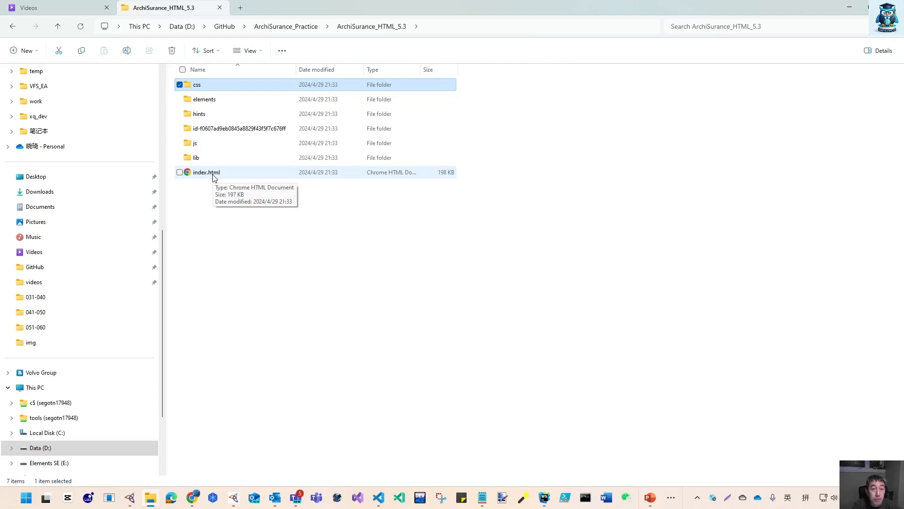
click(848, 8)
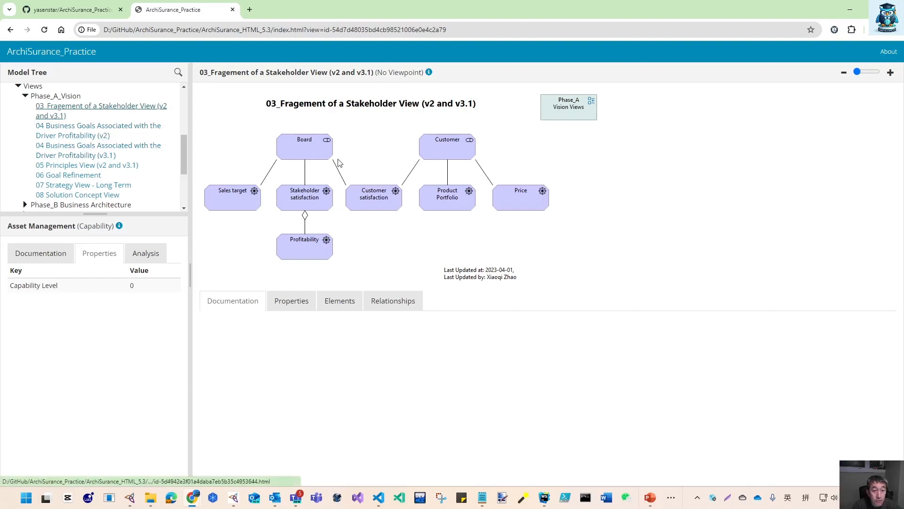
Inspect the Board and Customer stakeholders in the diagram, then the view's Properties and Elements lists
click(312, 148)
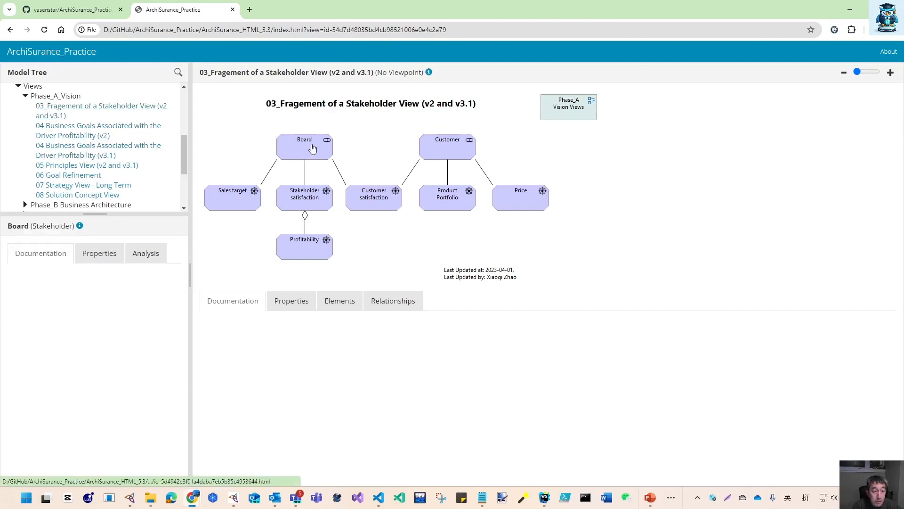
click(446, 149)
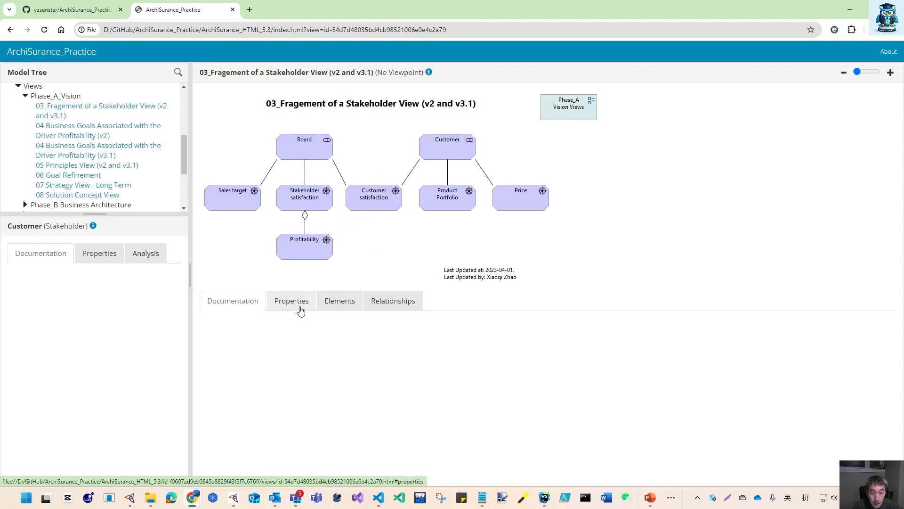
click(301, 311)
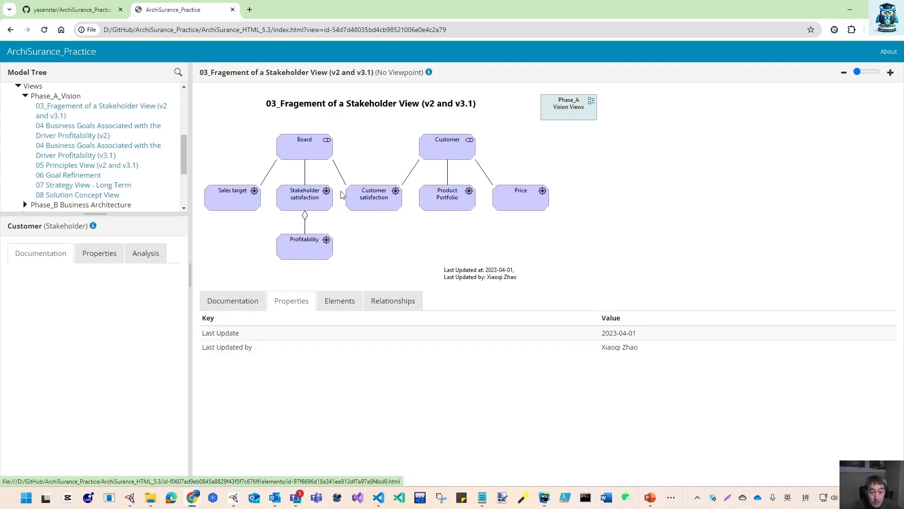
click(342, 304)
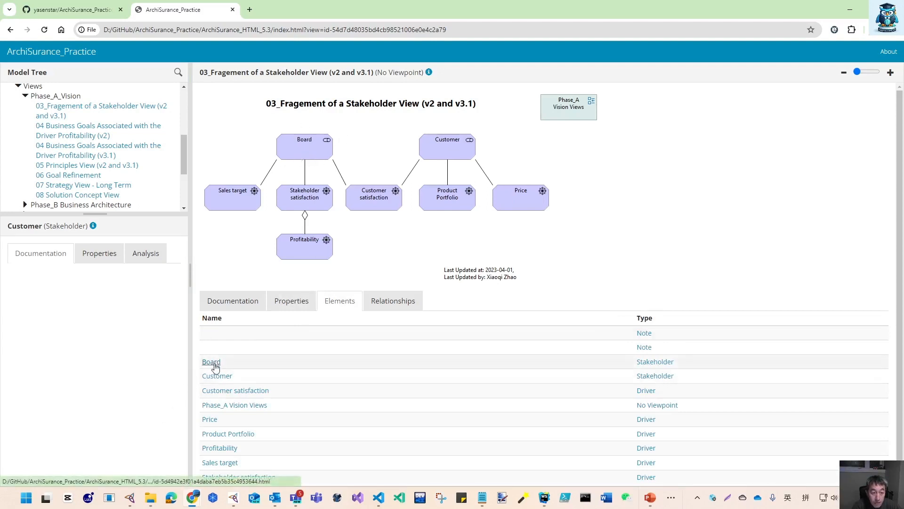
scroll(472, 375, down, 1)
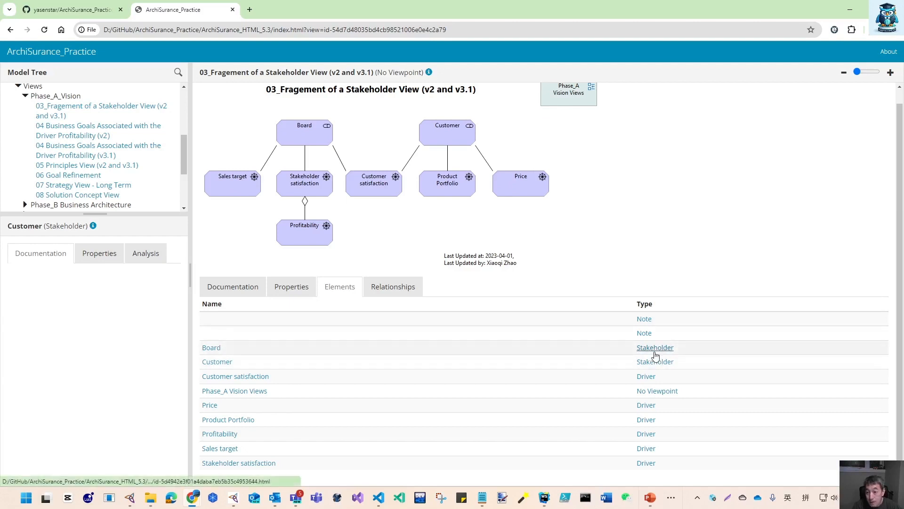
scroll(650, 329, up, 1)
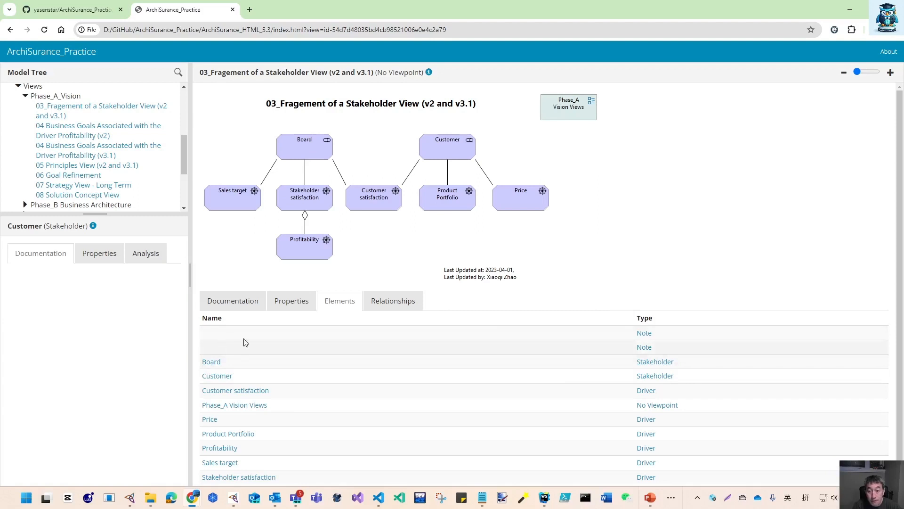
Inspect a Note's properties, then follow the Phase_A Vision Views reference and return to the 03_Fragement stakeholder view
click(644, 333)
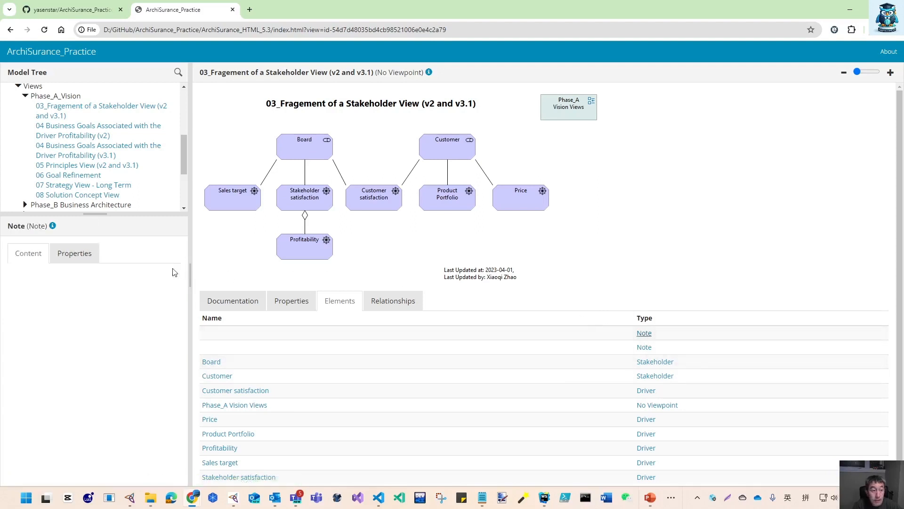
click(71, 255)
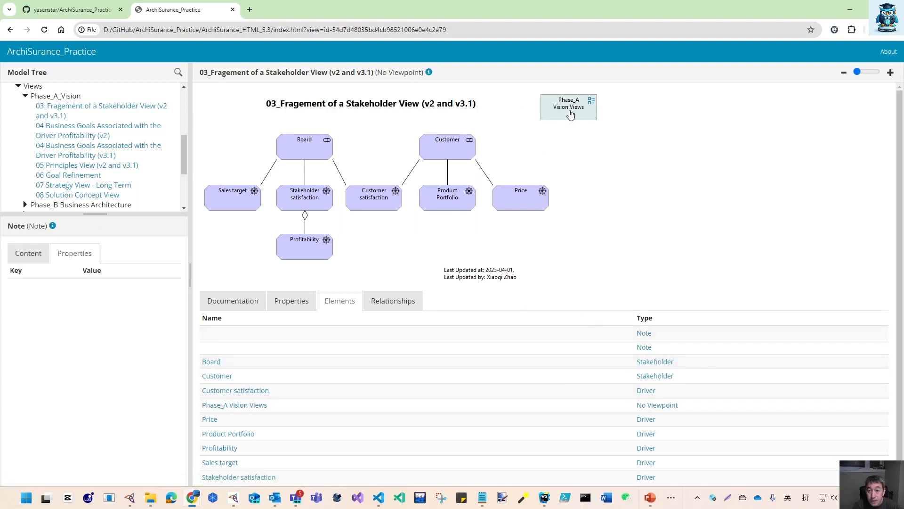
click(569, 112)
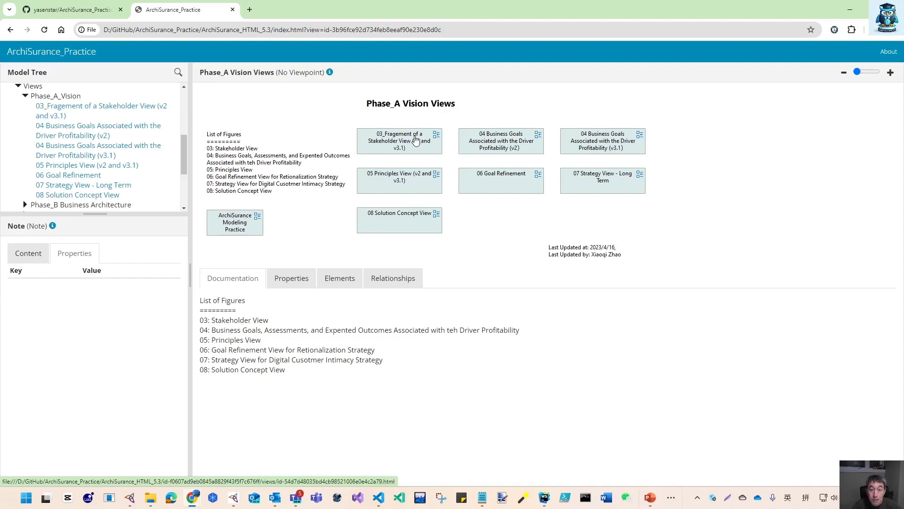
click(414, 140)
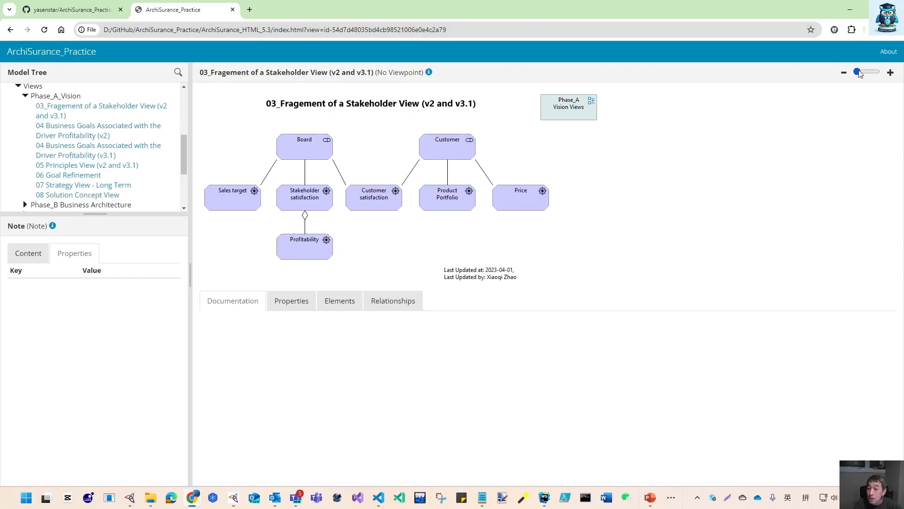
Read the hints explaining what a View and a Note are
mouse_move(859, 71)
mouse_down()
mouse_move(871, 73)
mouse_move(851, 75)
mouse_up()
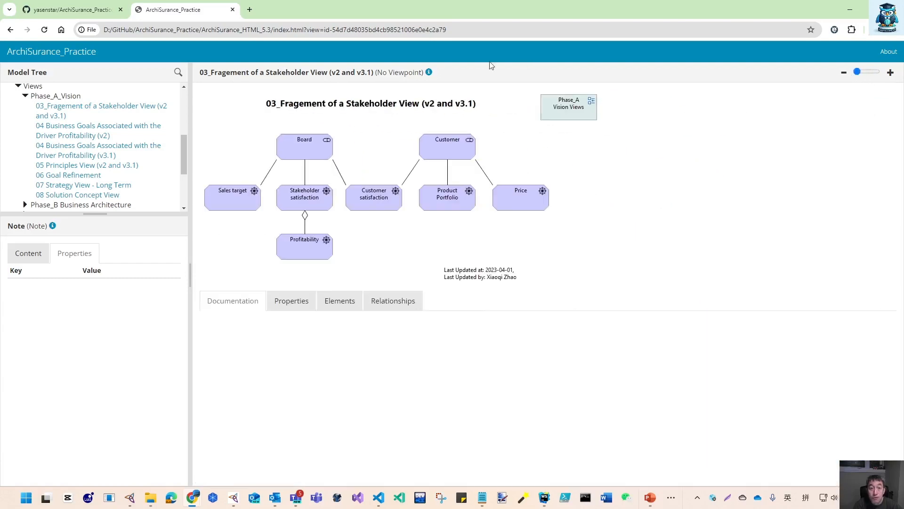
click(429, 73)
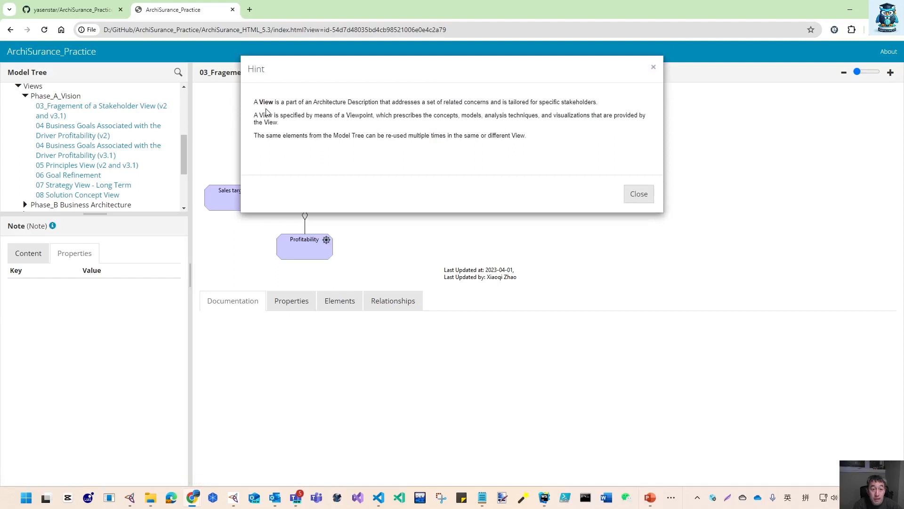
click(639, 194)
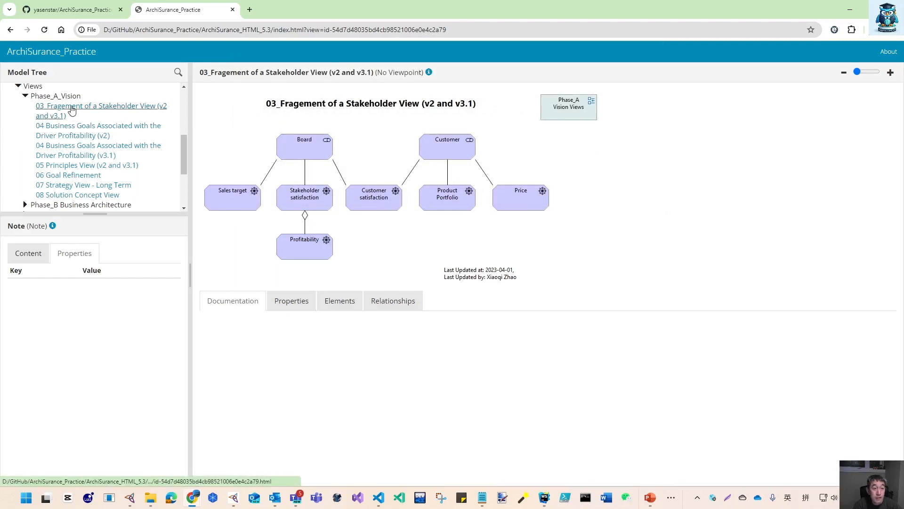
scroll(72, 109, up, 3)
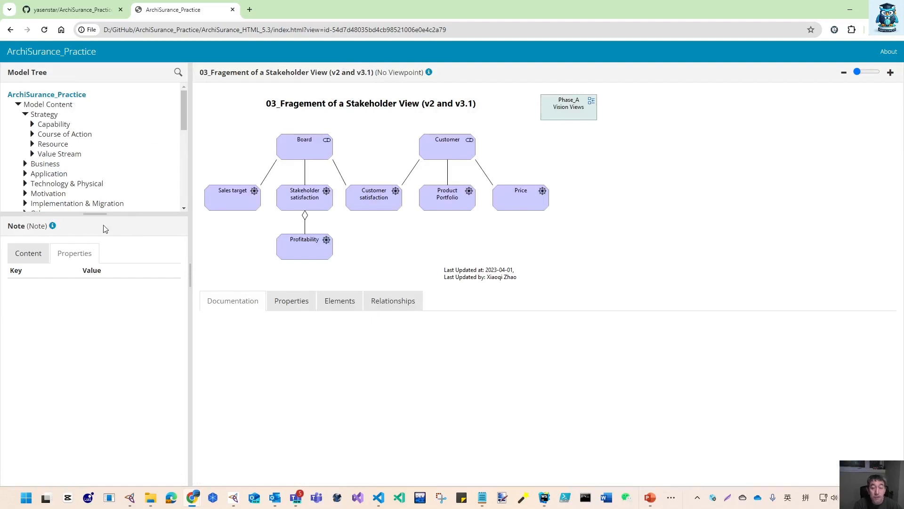
click(53, 226)
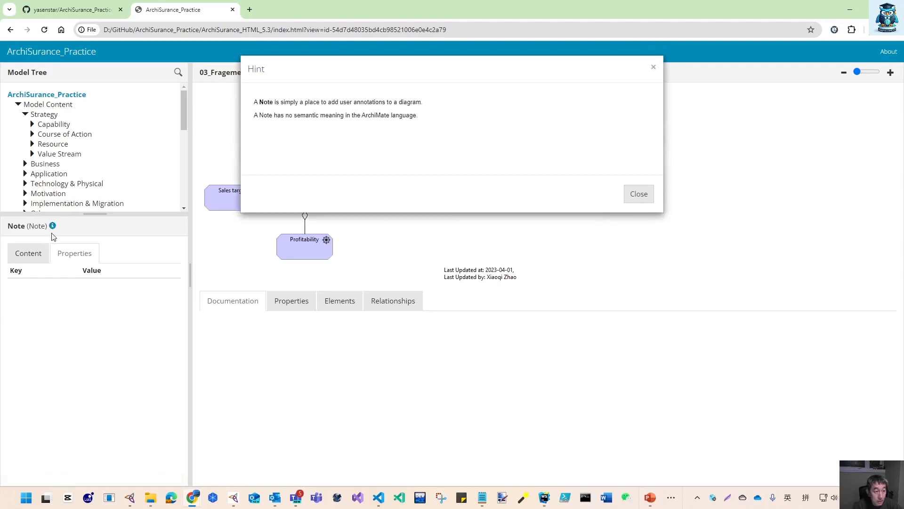
click(637, 196)
Review the stakeholder view's Elements and Relationships lists
click(335, 311)
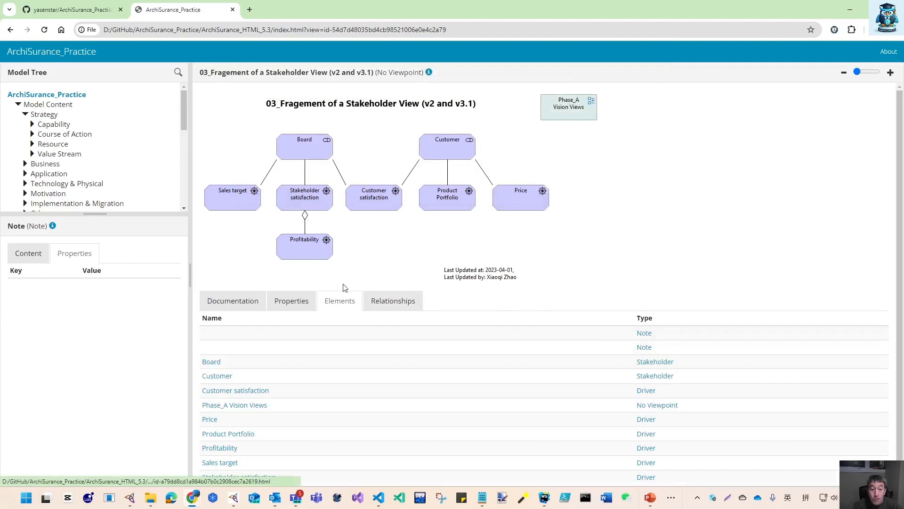
click(392, 304)
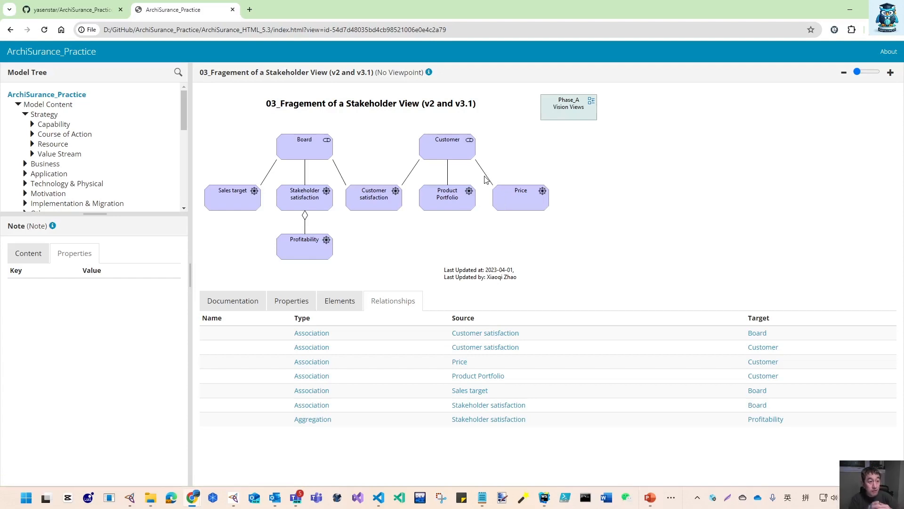
Open the ArchiSurance_Practice model page, enlarge the model tree, collapse Views and open the alasql Query tab
click(78, 97)
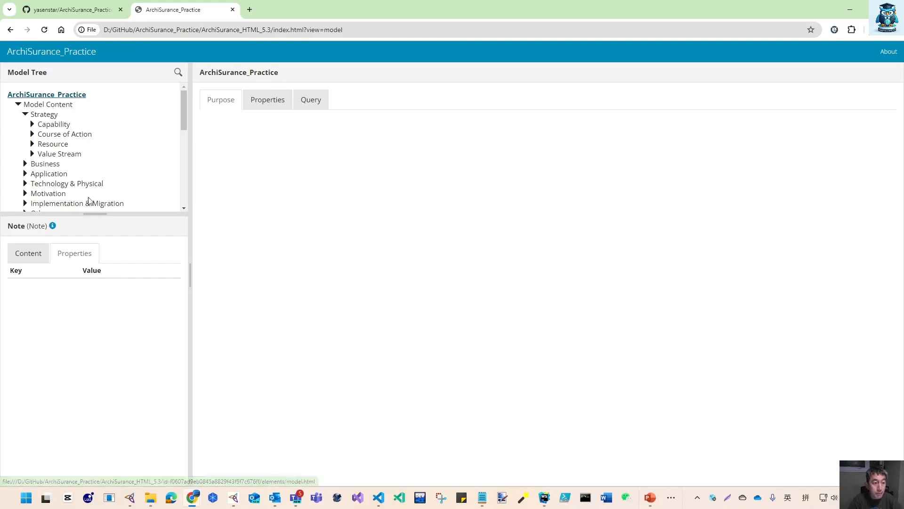
drag(92, 214, 85, 309)
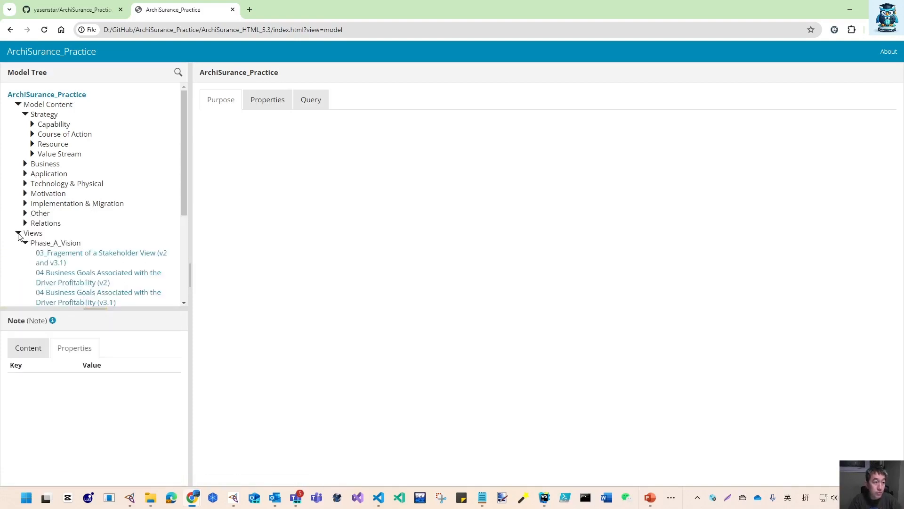
click(18, 233)
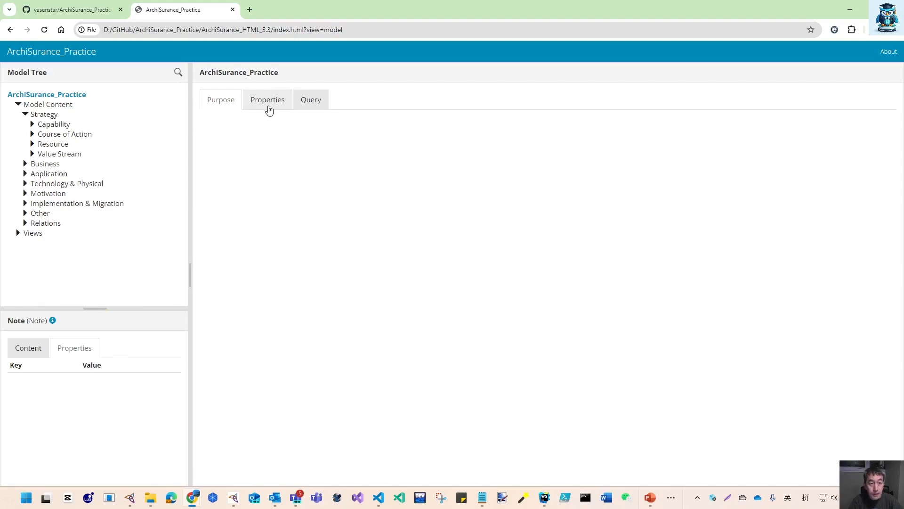
click(311, 104)
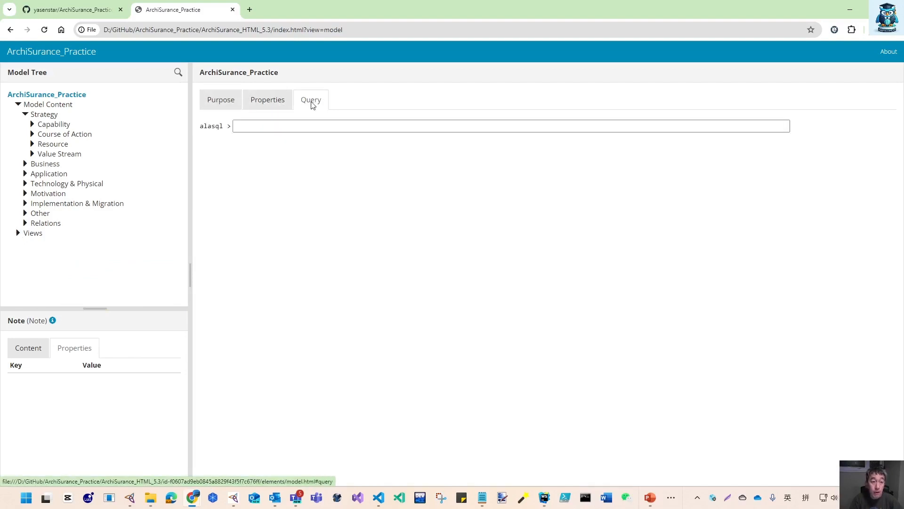
drag(201, 127, 222, 127)
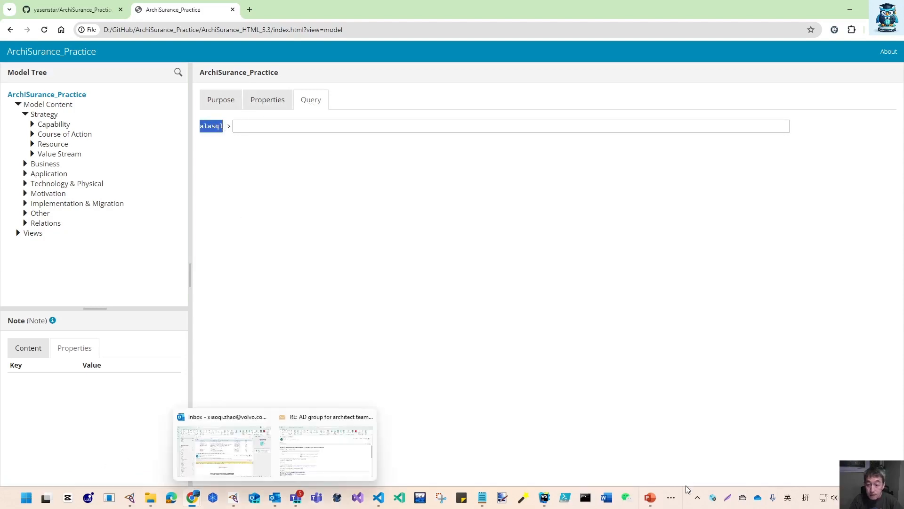
Switch to the Freeplane mind map and open the Query Language: alasql link
click(672, 498)
click(803, 468)
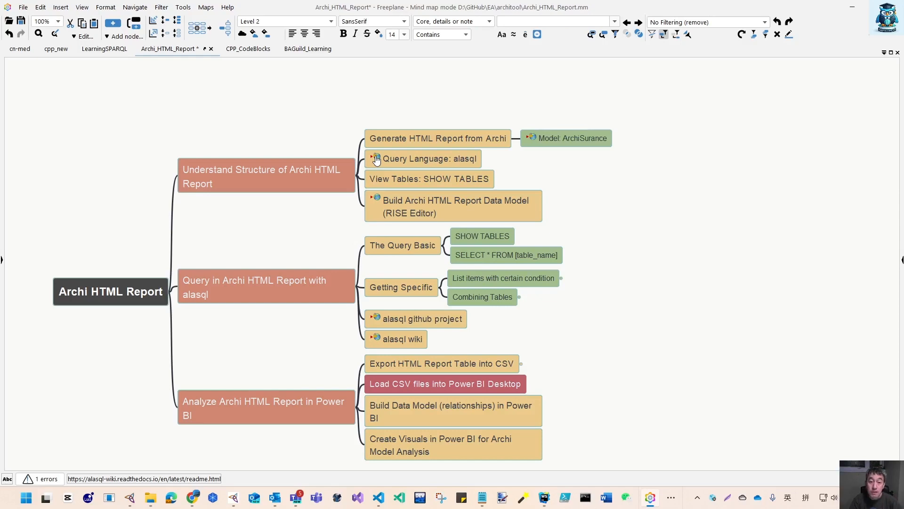
click(377, 159)
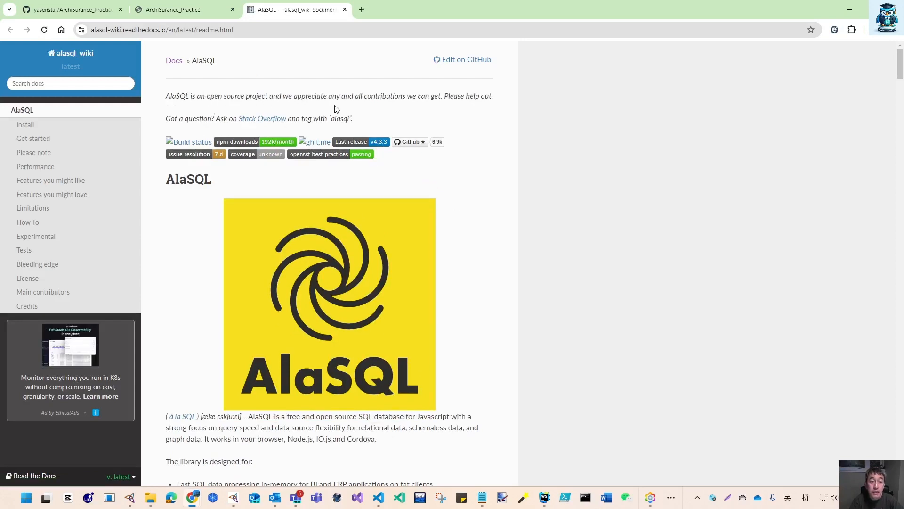
Read through the AlaSQL wiki introduction and close its tab
scroll(230, 437, down, 2)
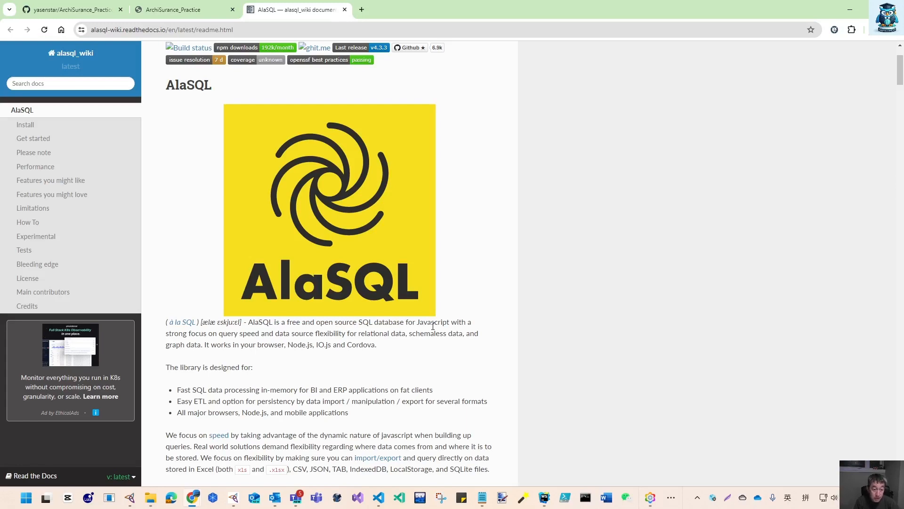
scroll(365, 438, down, 5)
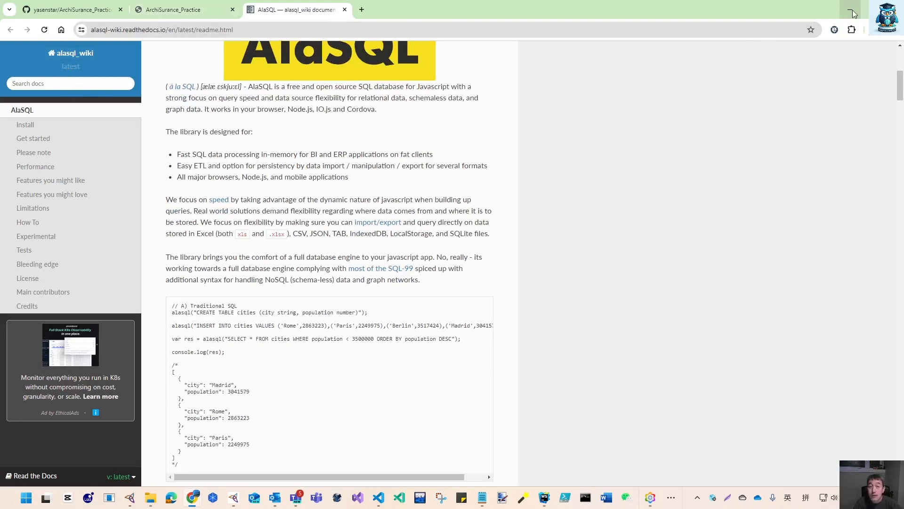
click(344, 9)
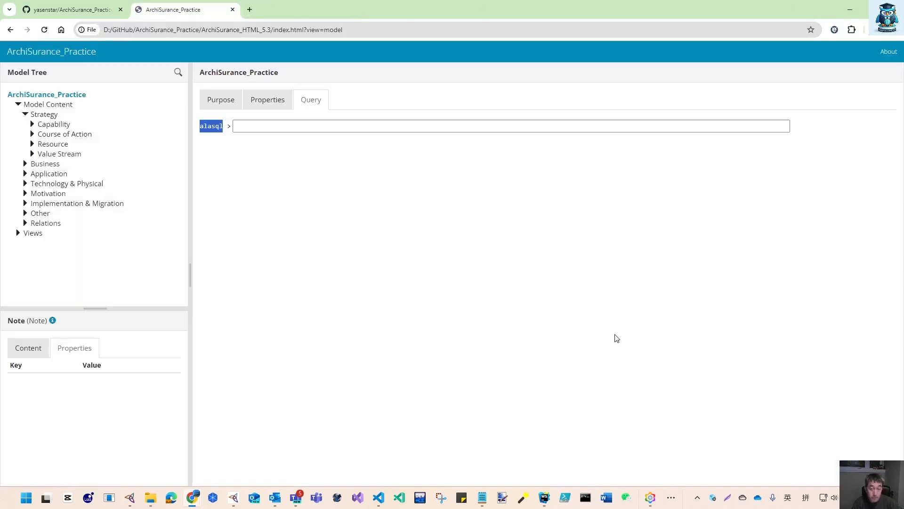
Arrange the report browser window and the Freeplane mind map side by side
key(alt+Tab)
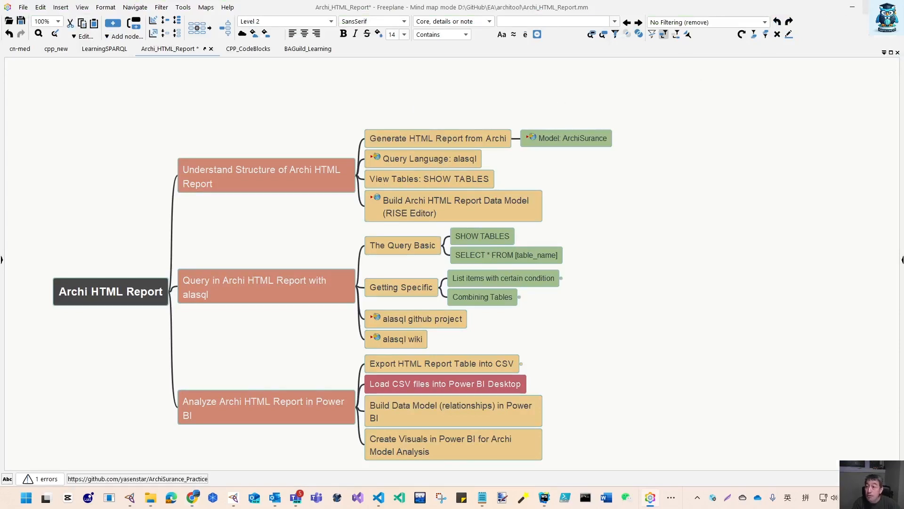
key(alt+Tab)
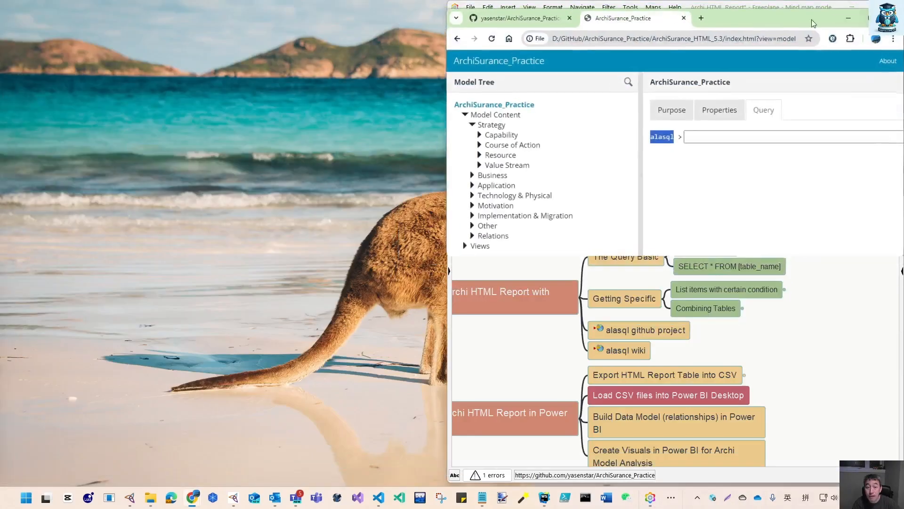
click(871, 9)
drag(791, 15, 321, 13)
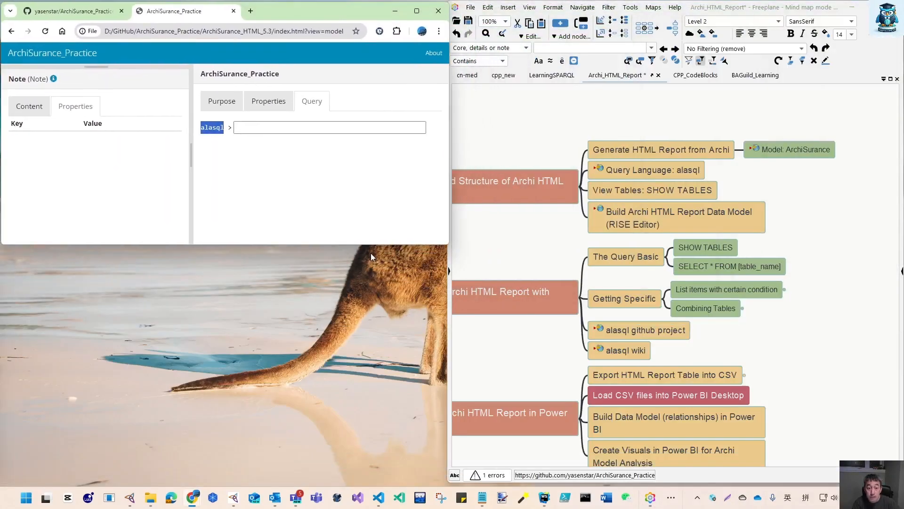
drag(373, 245, 373, 484)
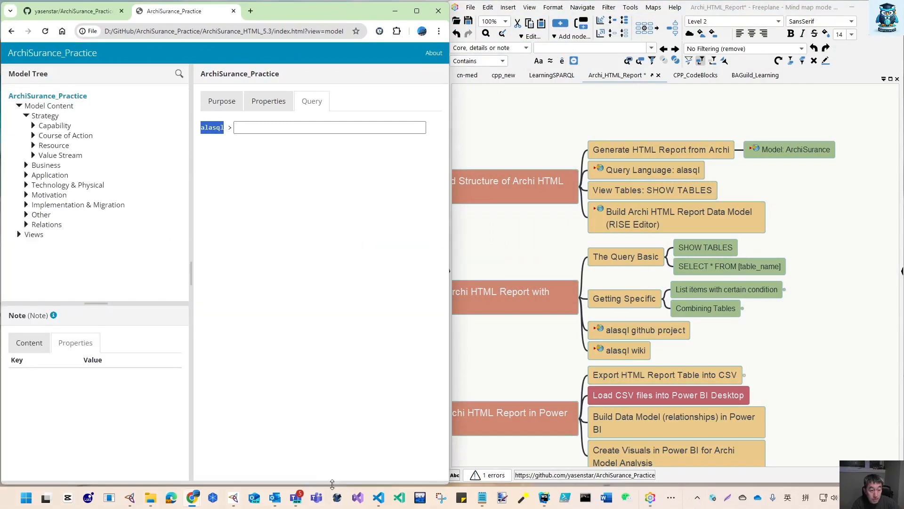
click(150, 497)
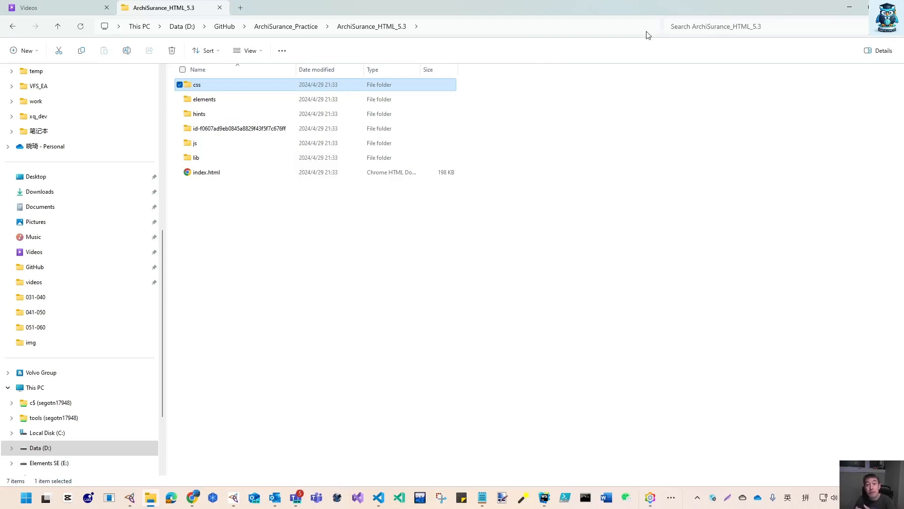
click(851, 7)
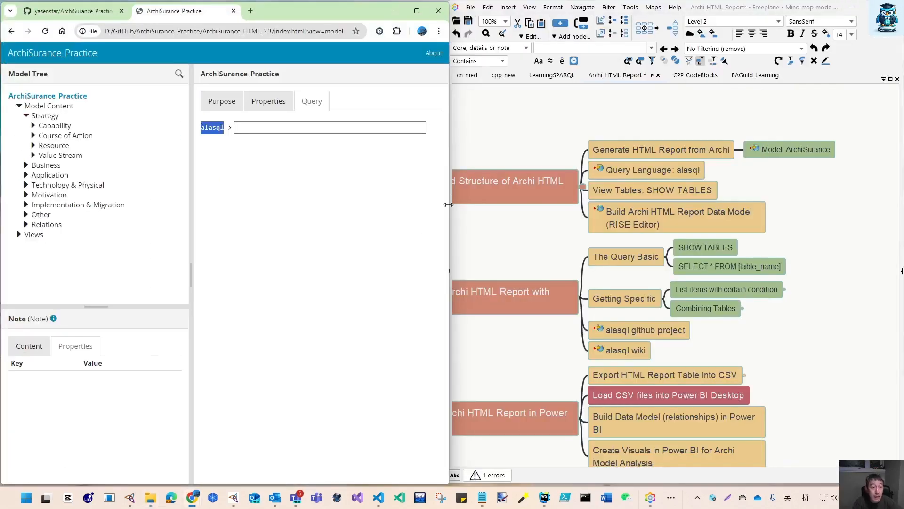
Narrow the report's model tree panel and place the cursor in the alasql query field
drag(190, 222, 151, 221)
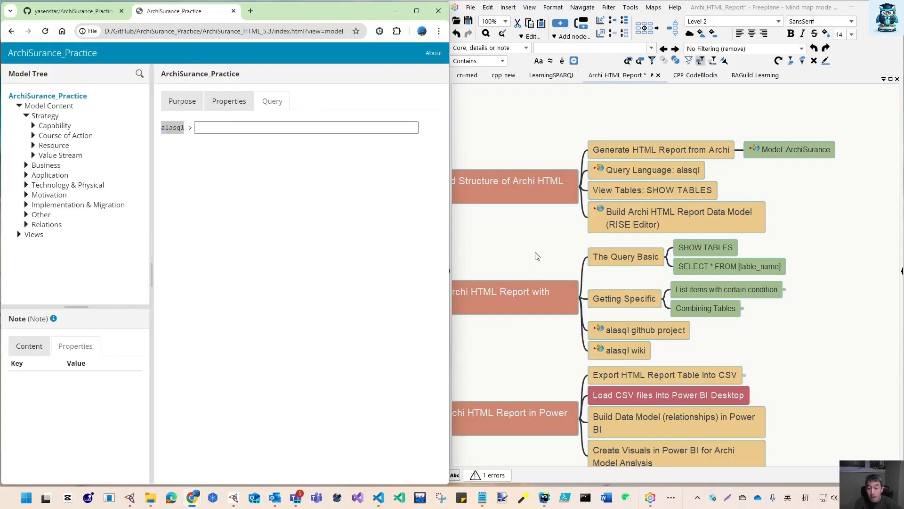
drag(534, 256, 567, 258)
click(205, 127)
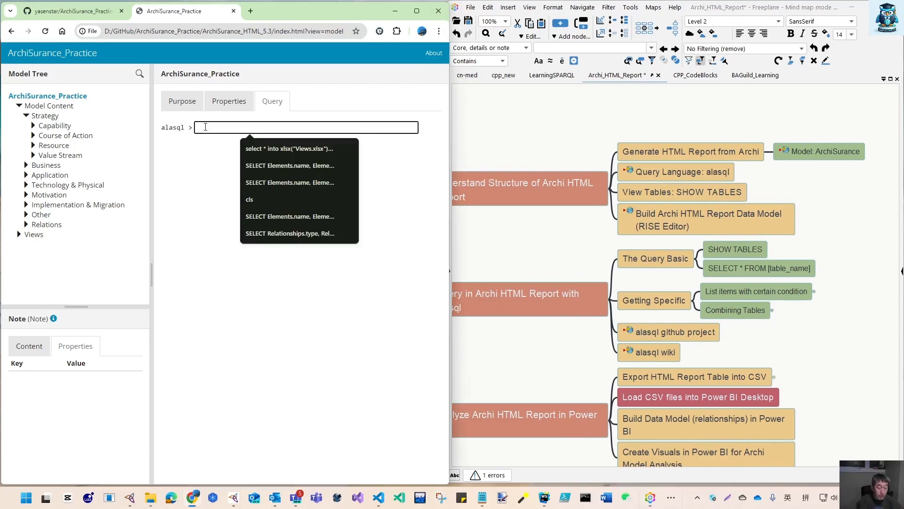
Run the SHOW TABLES query in the report's alasql query field
text(SHOW TABLES)
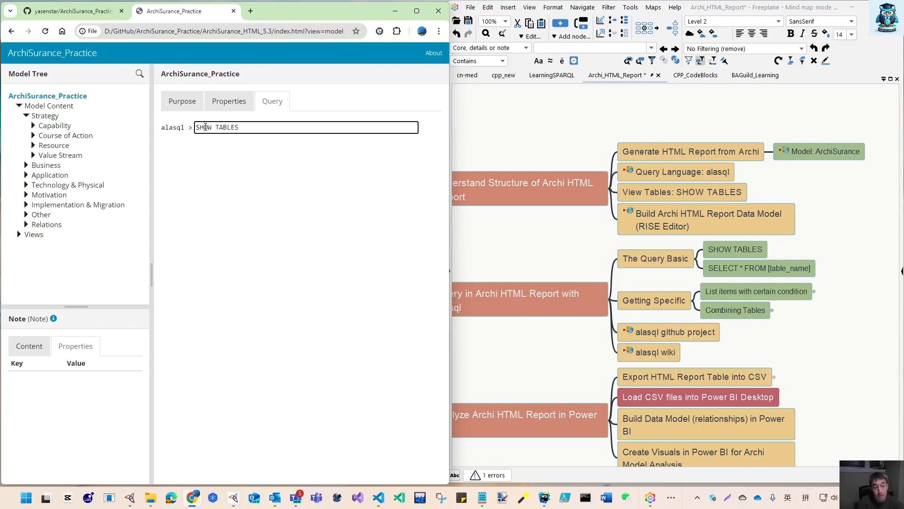
key(Return)
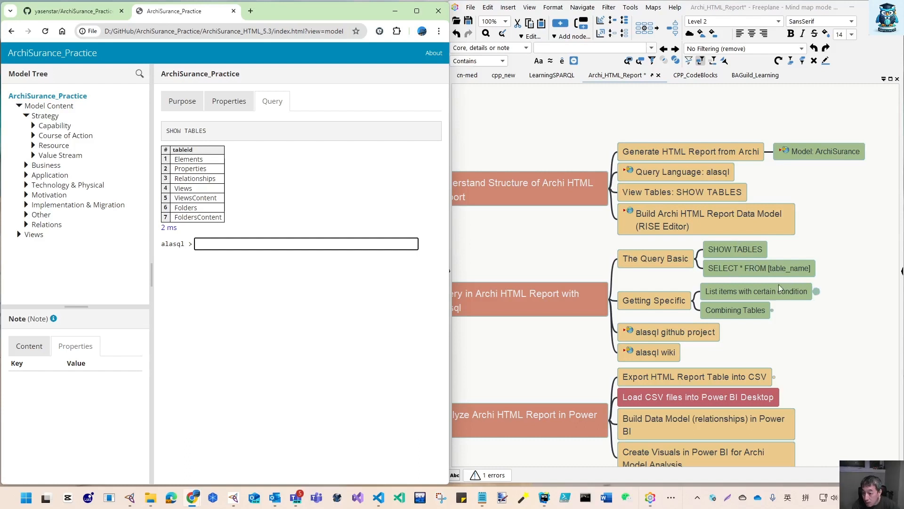
Expand the 'List items with certain condition' and 'Combining Tables' nodes in the mind map to reveal their example queries
click(817, 292)
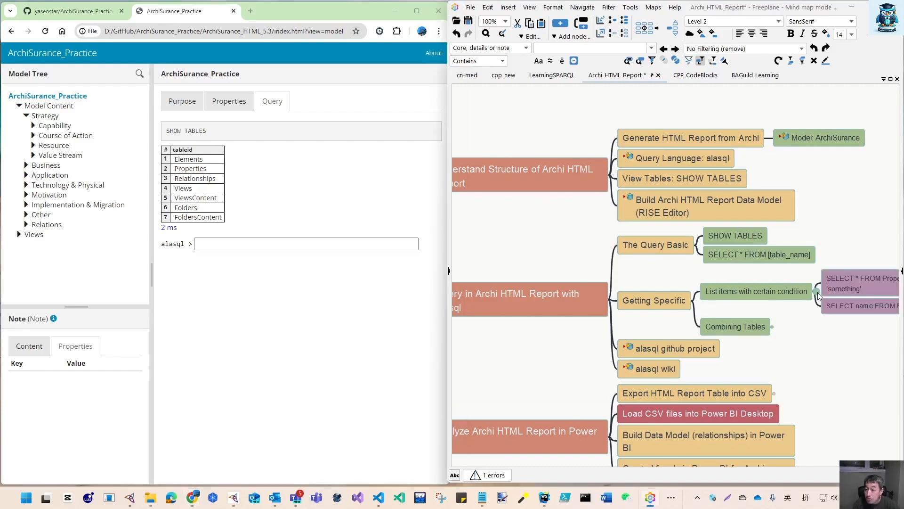
drag(832, 393, 592, 406)
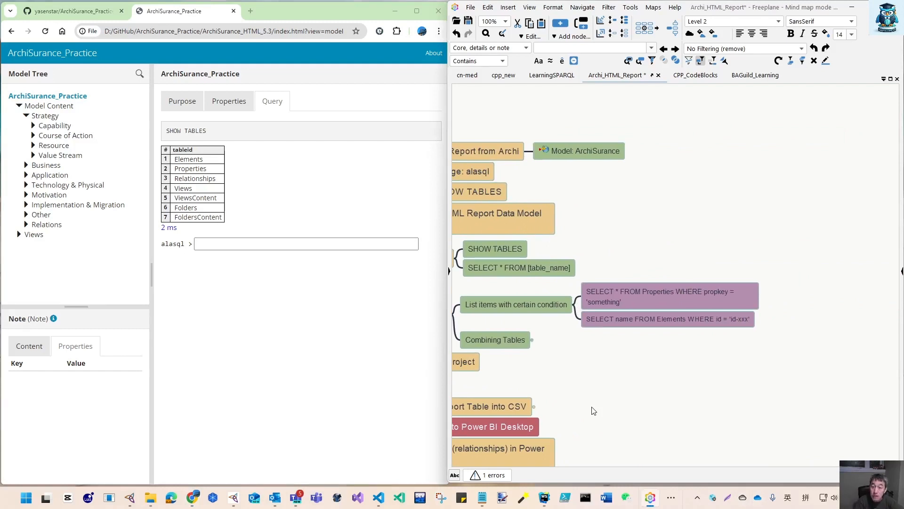
click(534, 340)
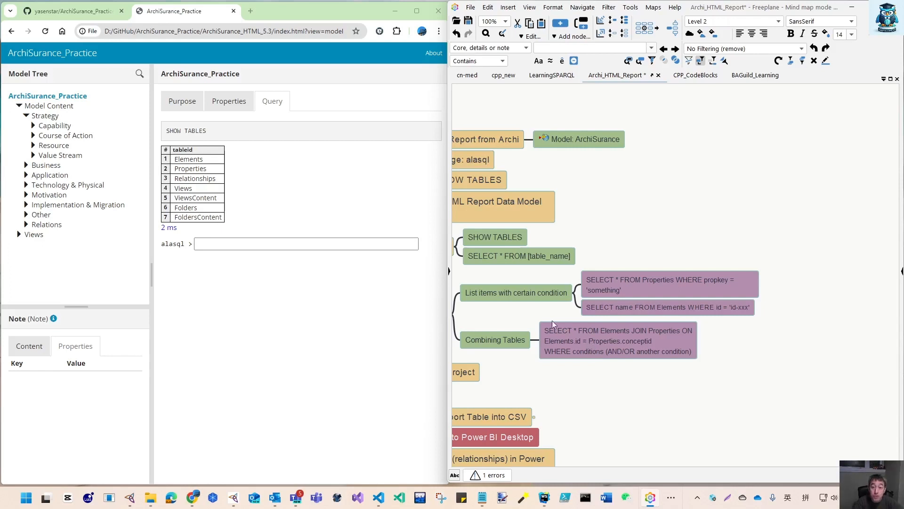
drag(580, 202, 744, 221)
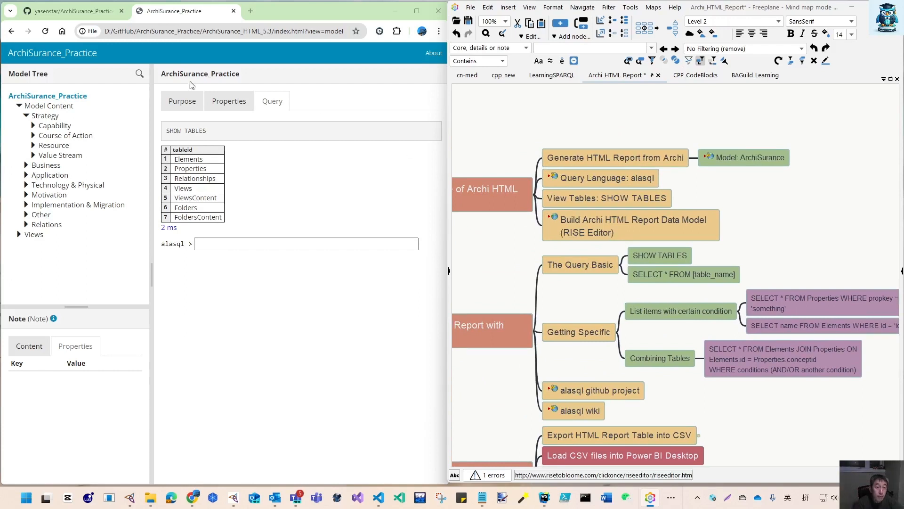
Narrow the report's model tree panel further and slightly adjust the browser window's width
drag(151, 133, 100, 134)
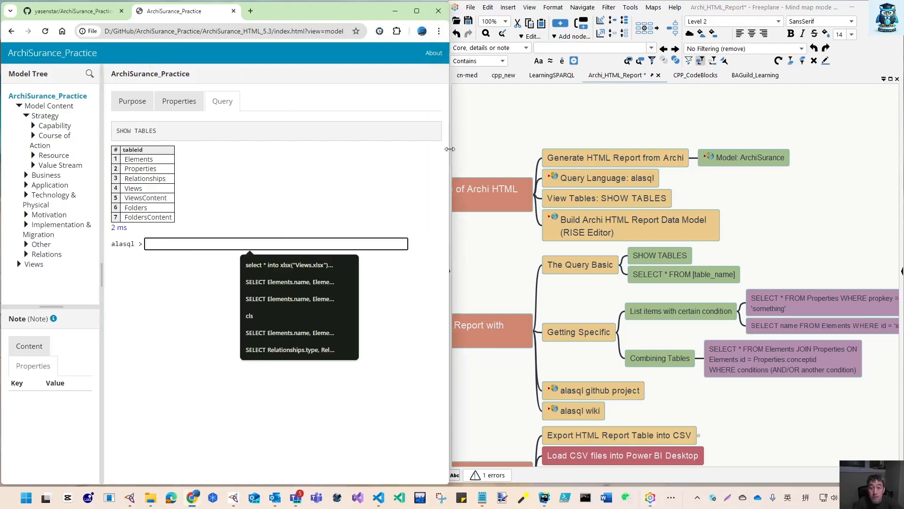
drag(450, 149, 447, 148)
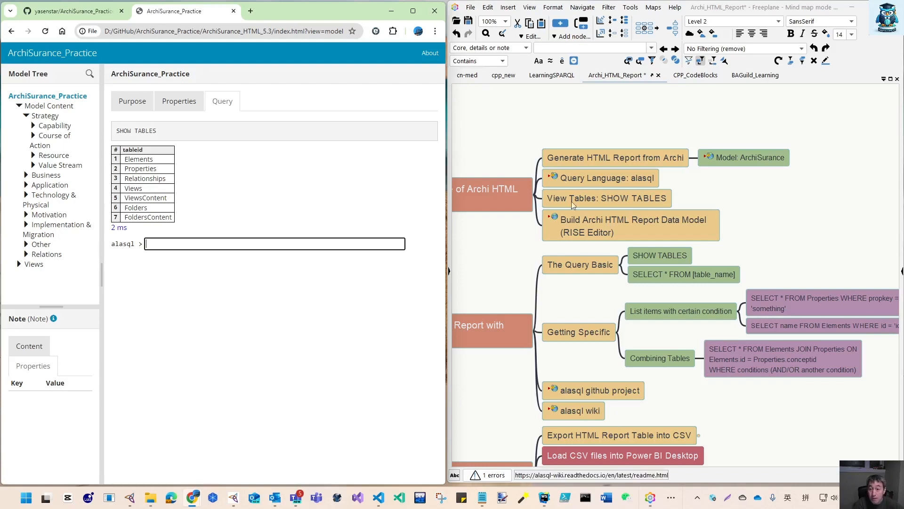
Open the link on the 'Build Archi HTML Report Data Model (RISE Editor)' node of the mind map
click(556, 220)
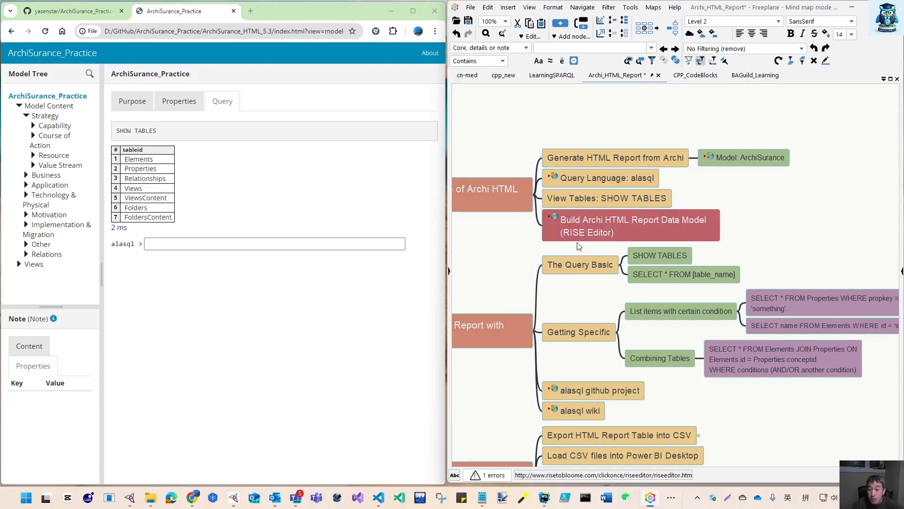
click(555, 220)
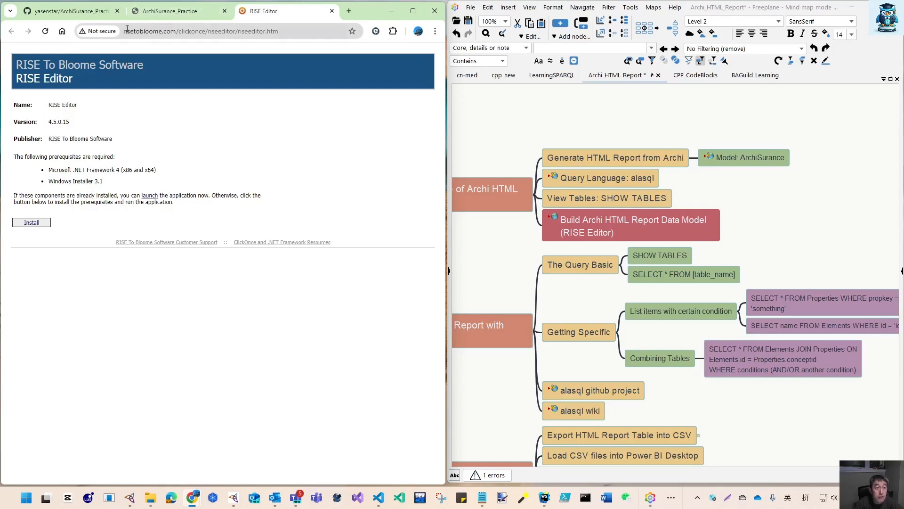
drag(176, 33, 433, 56)
key(BackSpace)
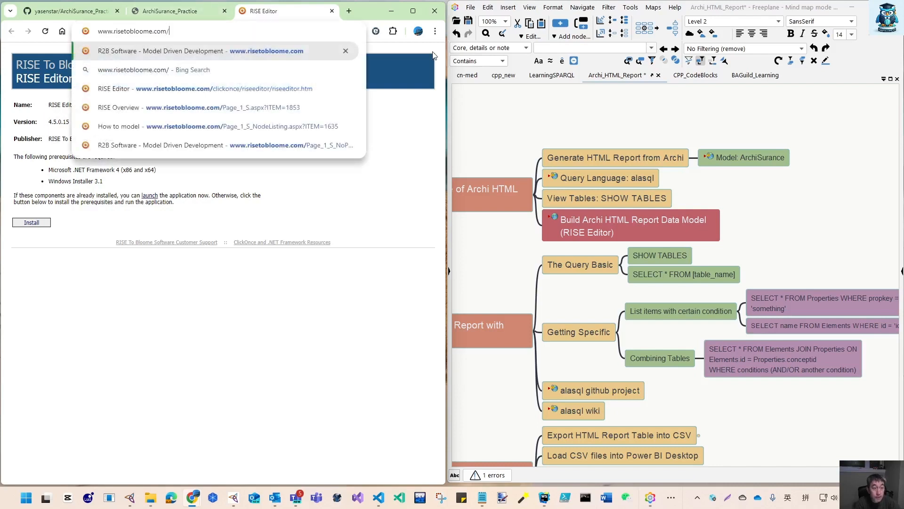
key(Return)
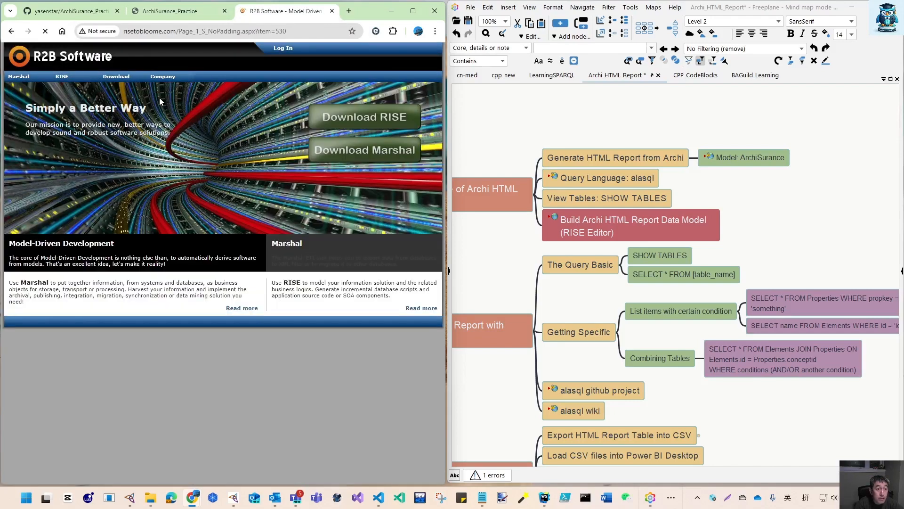
Open the RISE Overview page from the site's RISE menu, read it, and close its tab
mouse_move(88, 82)
mouse_move(14, 80)
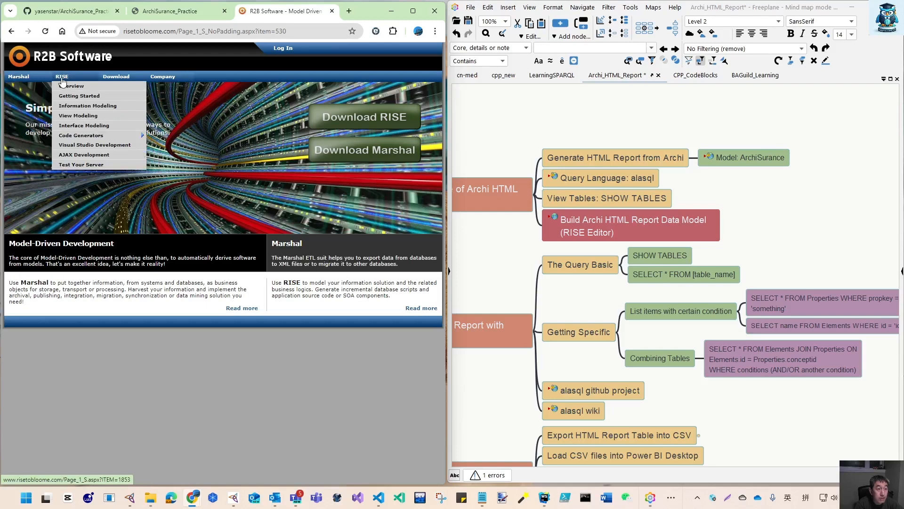
click(65, 86)
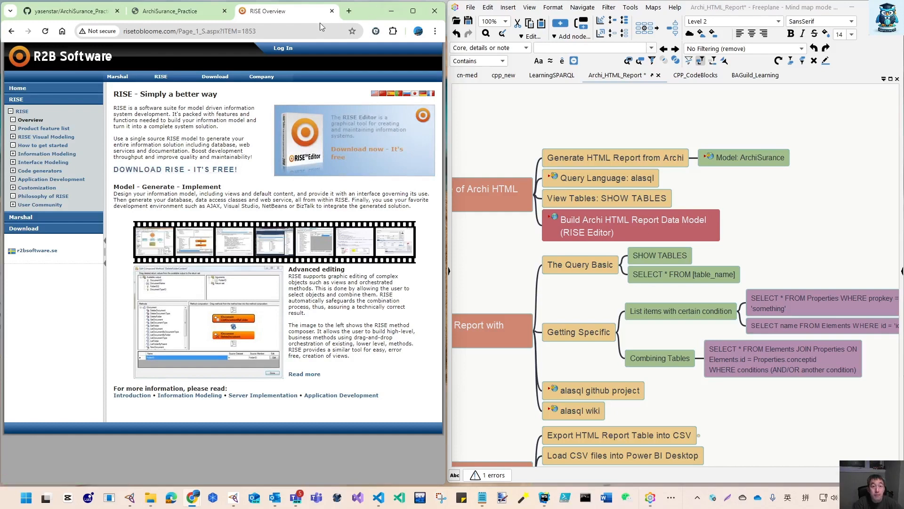
click(332, 11)
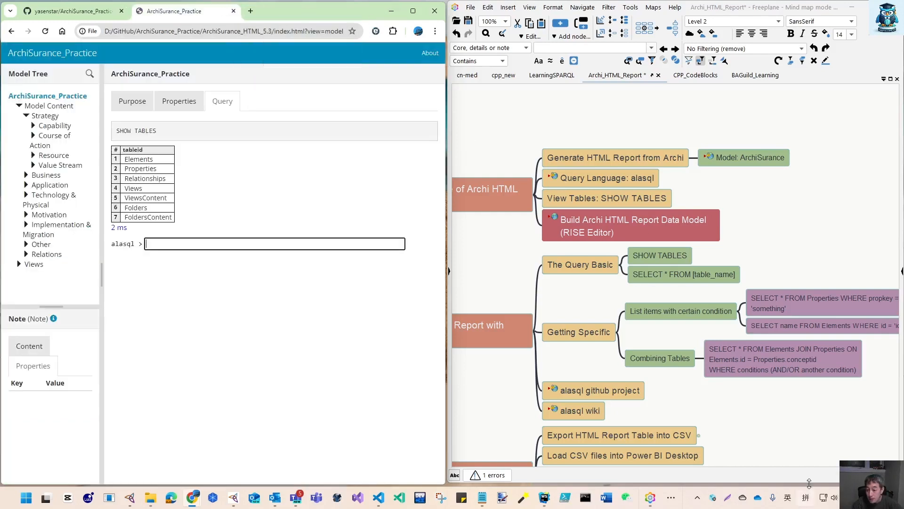
Launch RISE Editor from the Start menu's recent apps
click(676, 502)
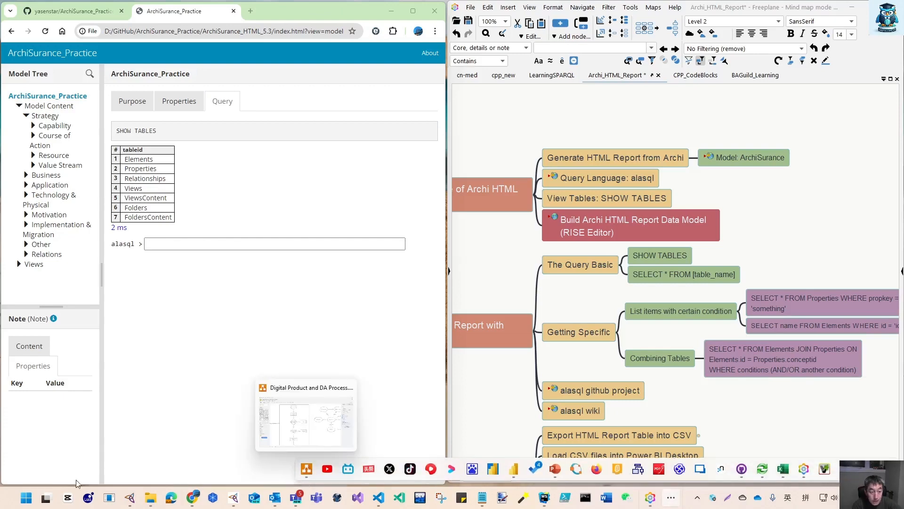
key(super)
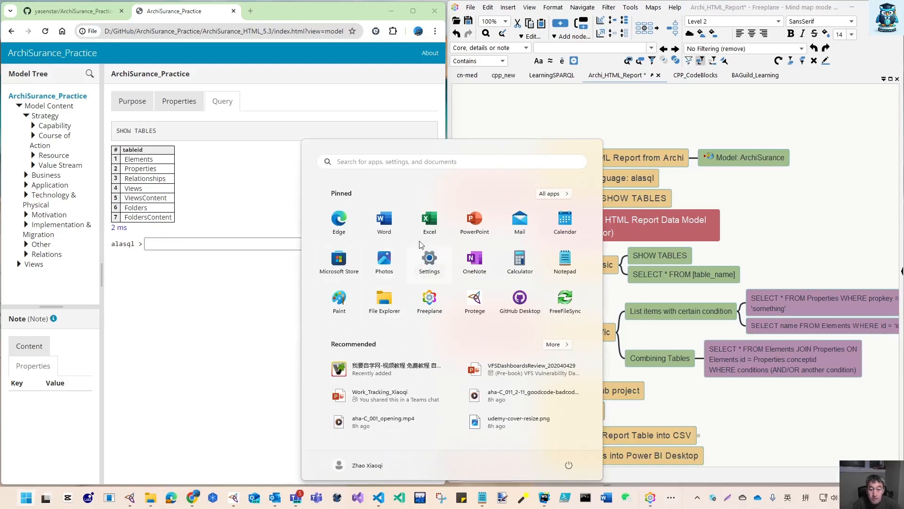
click(397, 162)
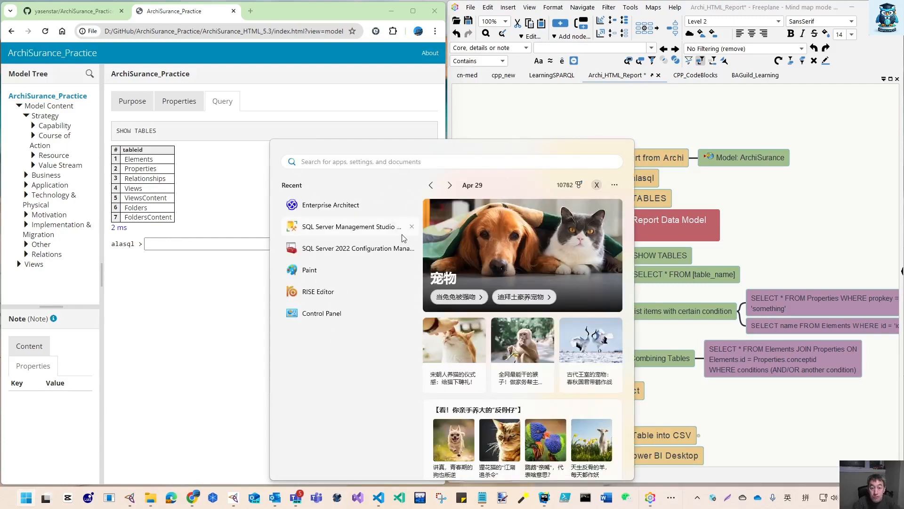
click(313, 292)
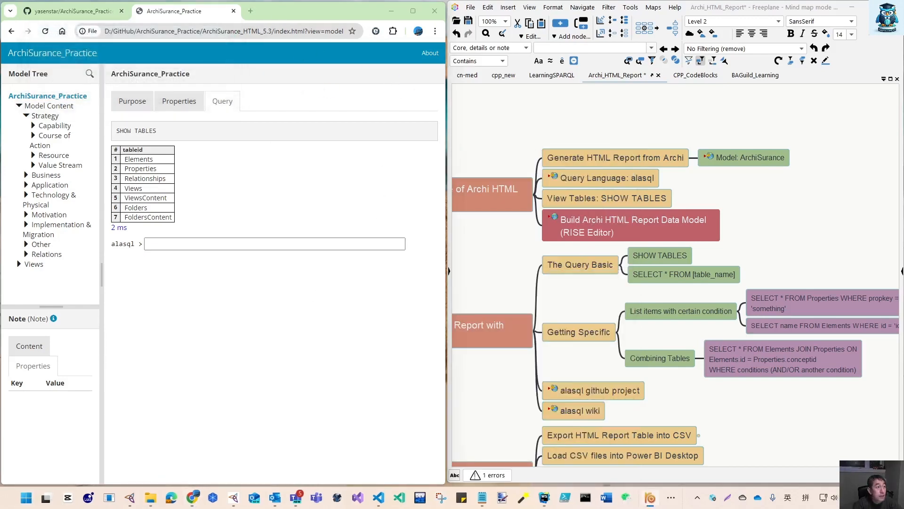
Resize and position the RISE Editor window beside the report browser window
drag(655, 89, 751, 16)
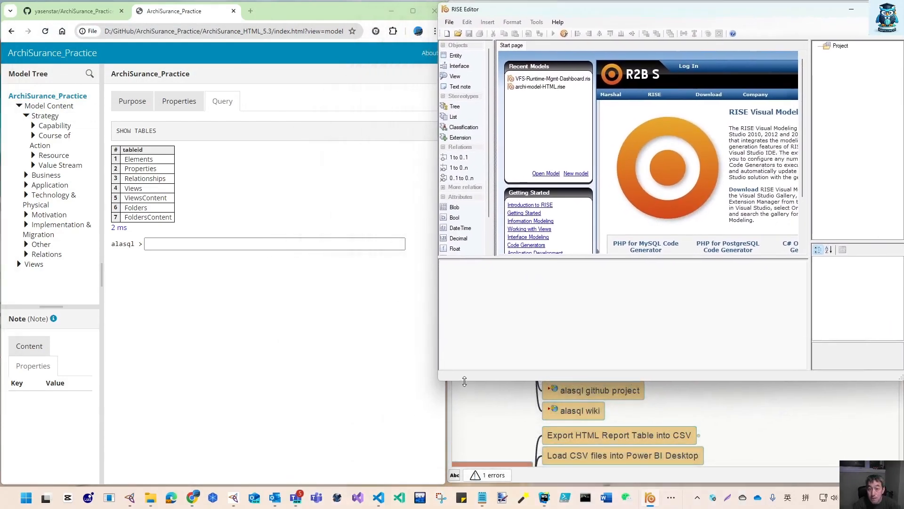
drag(464, 380, 464, 476)
drag(438, 138, 450, 136)
Create a new model from the Blank template named Archi-HTML-Report-Data-Model
click(460, 32)
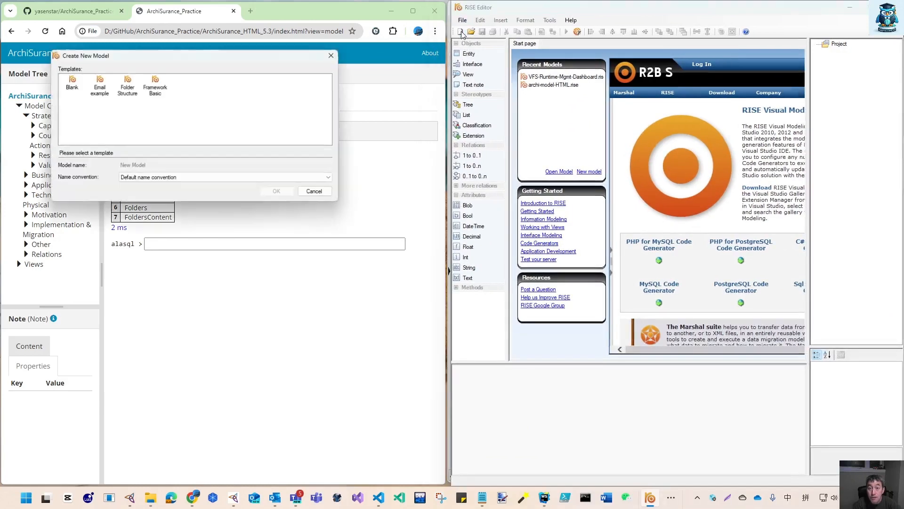
drag(216, 60, 602, 157)
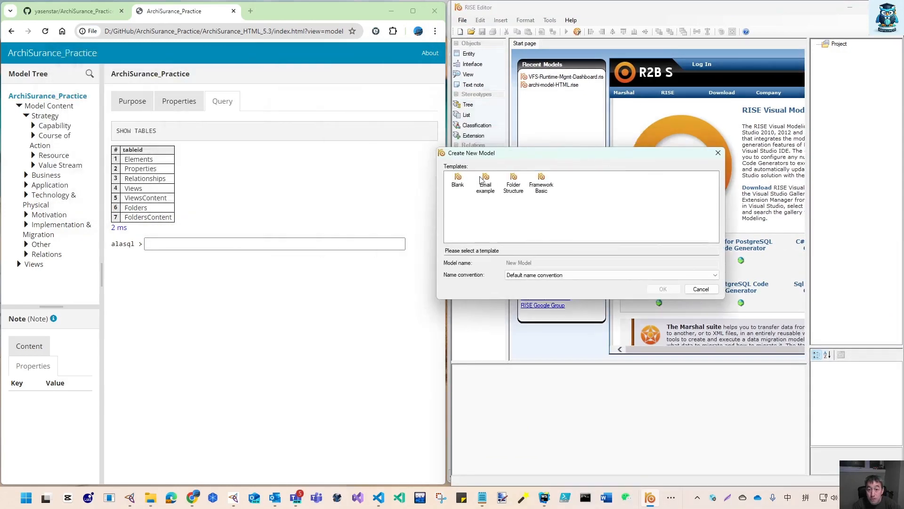
click(457, 179)
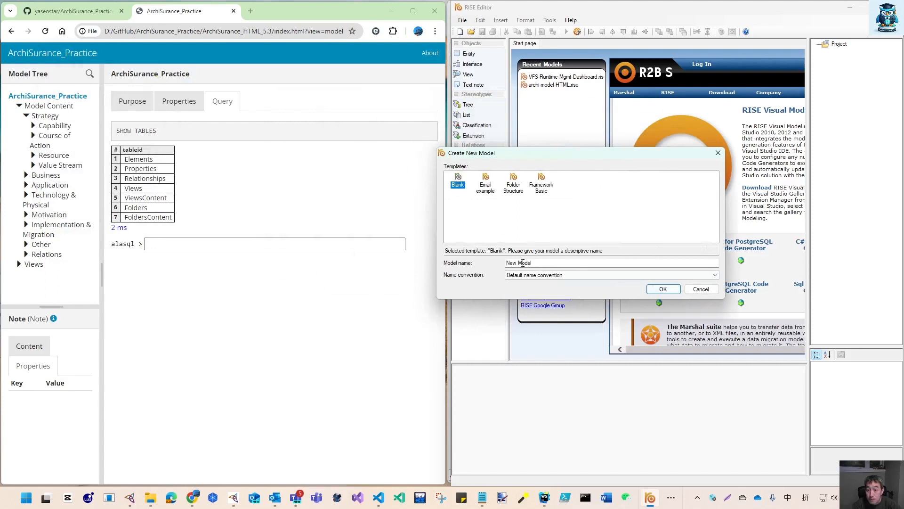
drag(535, 263, 486, 267)
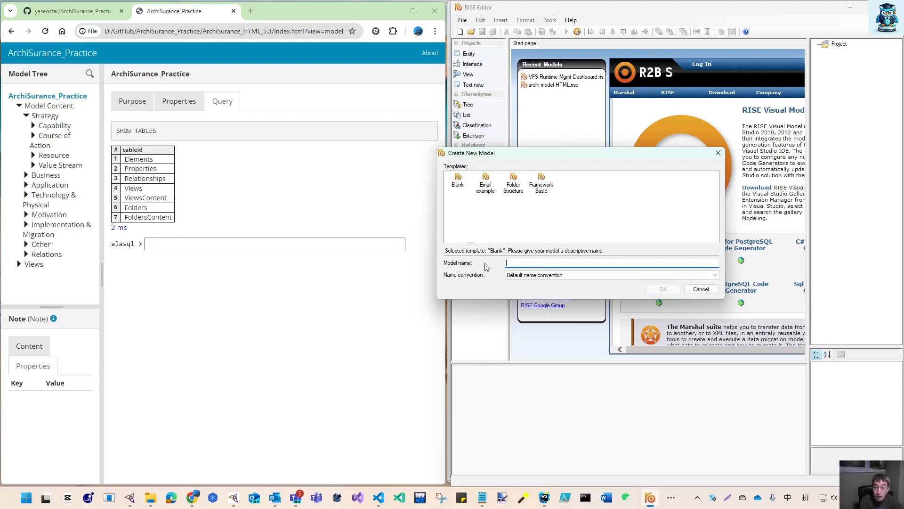
text(Archi-HTML-Report-)
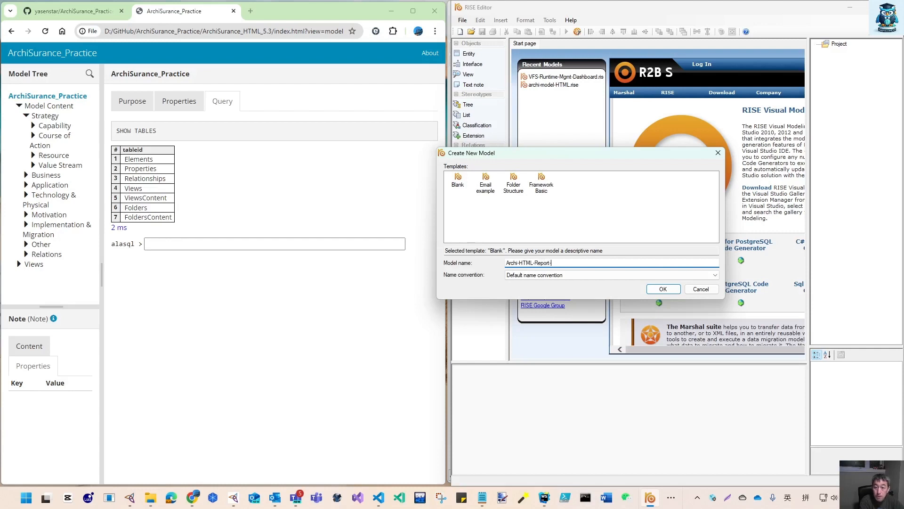
text(Data-Model)
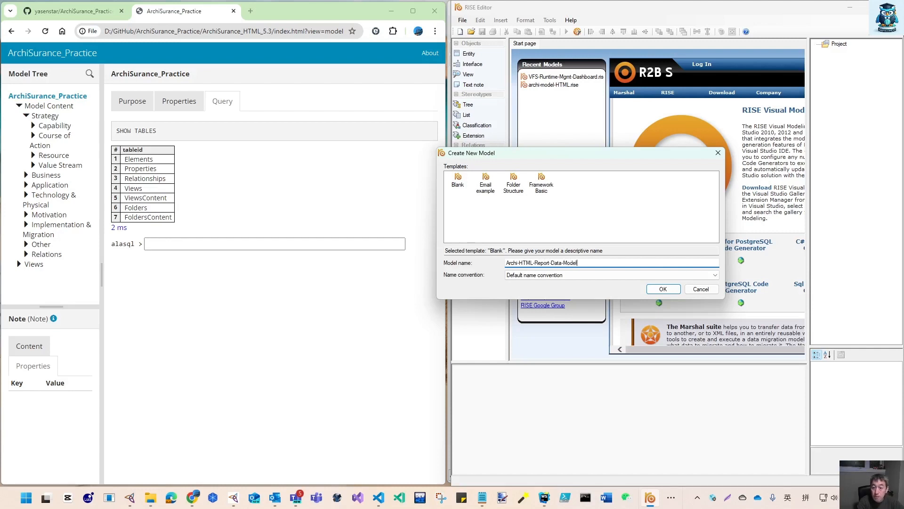
click(663, 289)
Save the model as Archi-HTML-Report-Data-Model.rise in the D:\GitHub\EA\architool folder
click(465, 20)
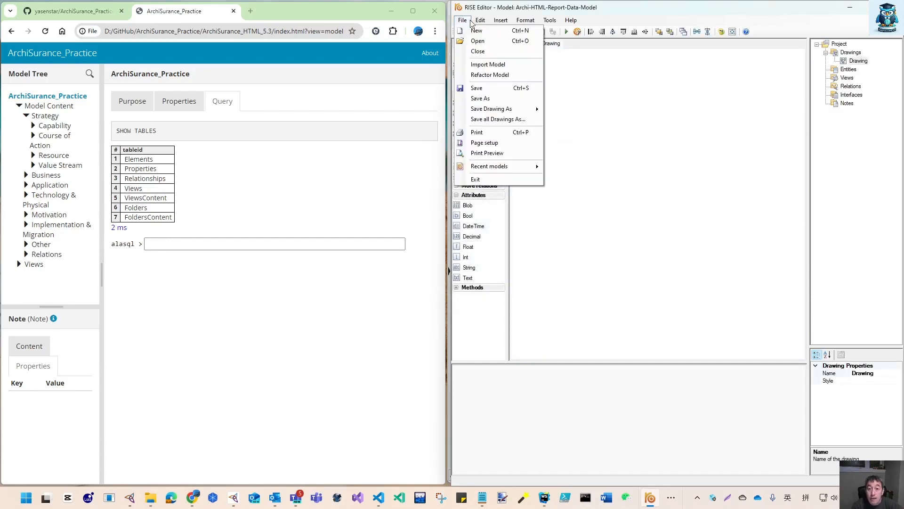
click(491, 99)
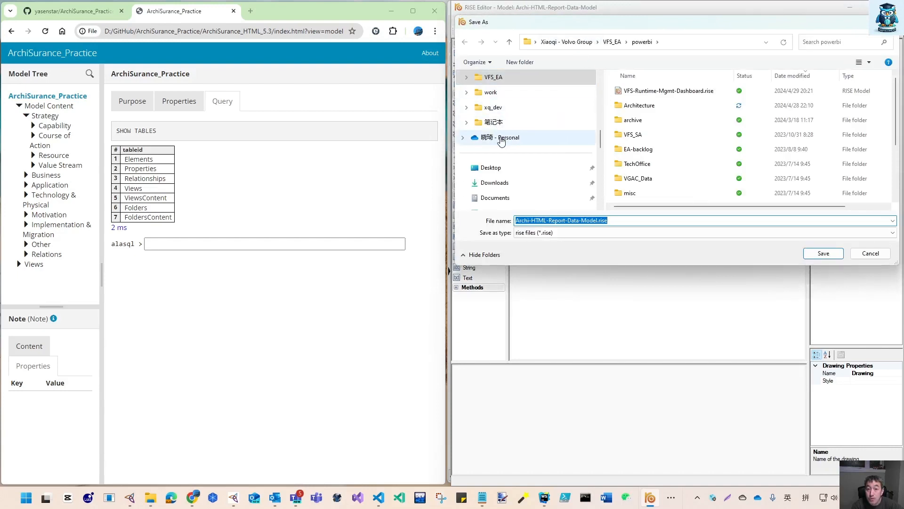
scroll(505, 187, down, 3)
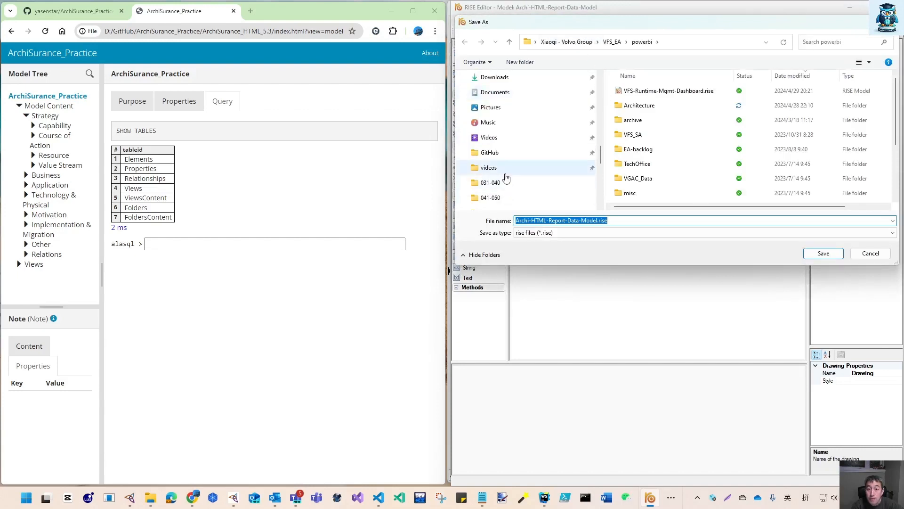
click(491, 150)
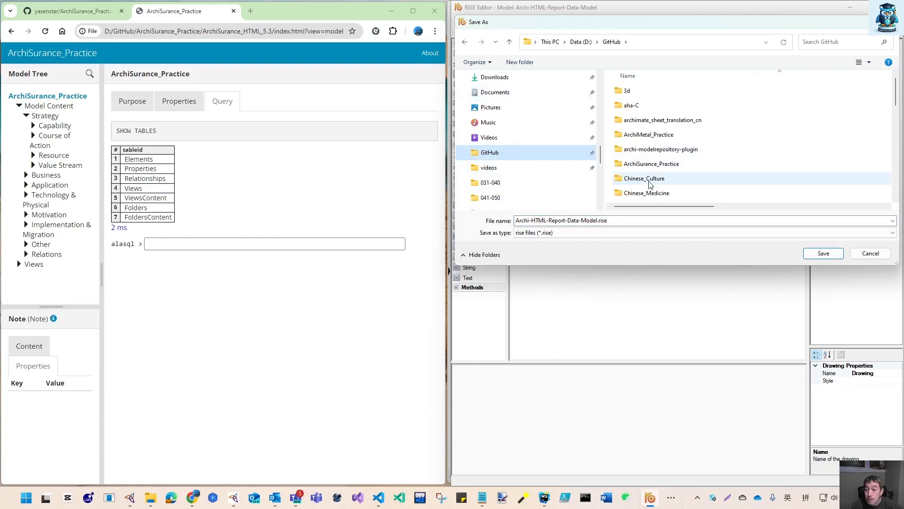
scroll(633, 174, down, 2)
click(634, 138)
double_click(634, 138)
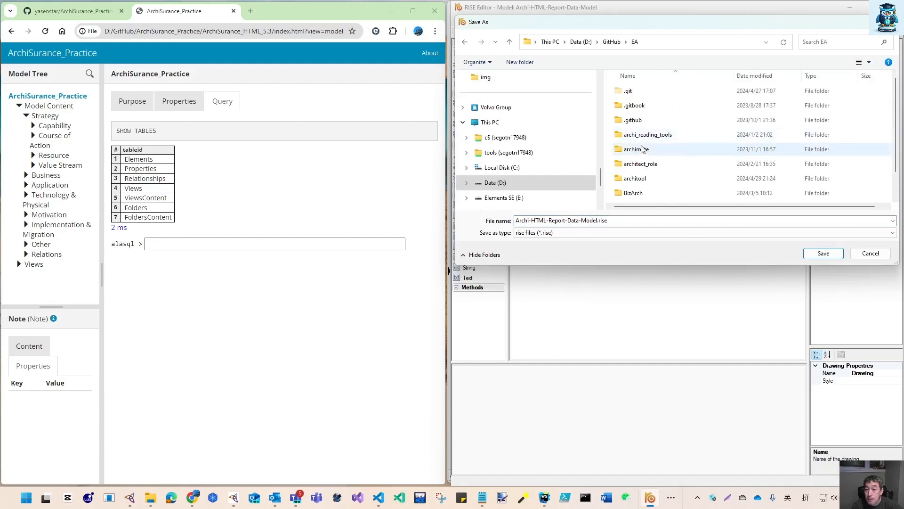
click(643, 183)
double_click(643, 182)
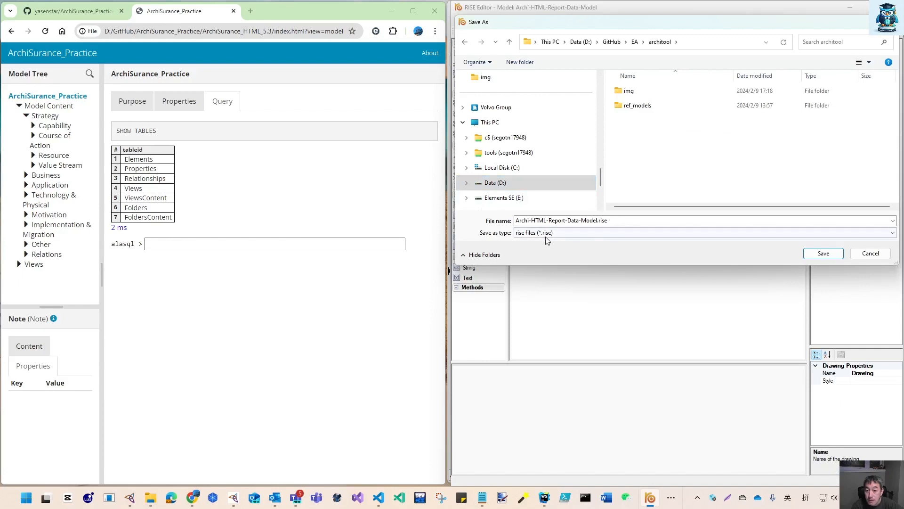
click(827, 258)
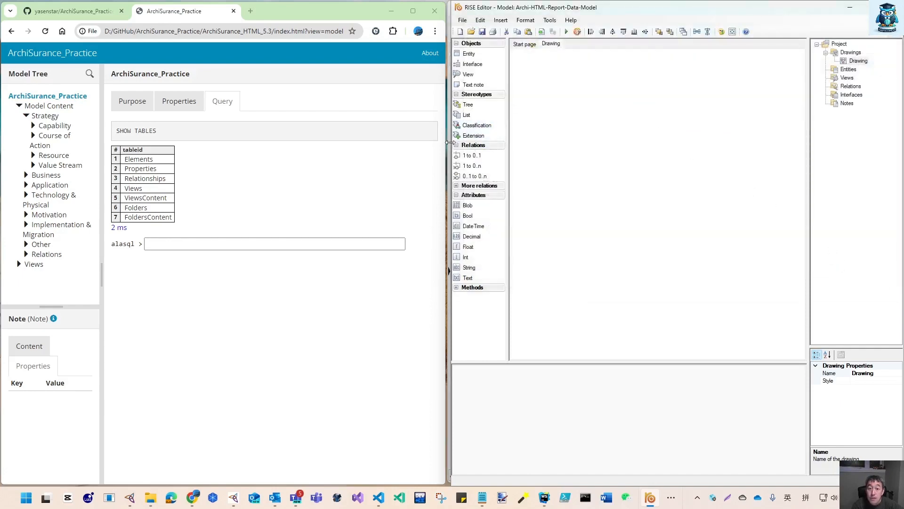
Rename the drawing to Archi HTML
drag(450, 146, 443, 146)
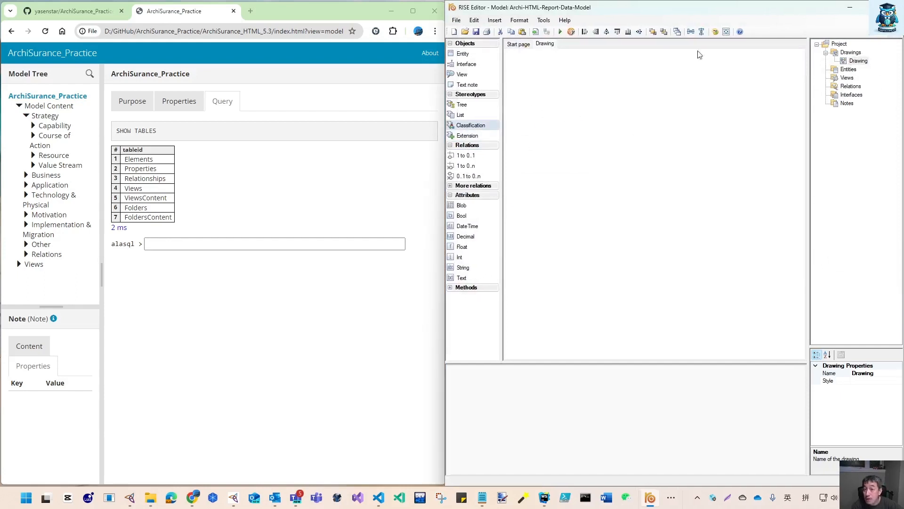
right_click(858, 63)
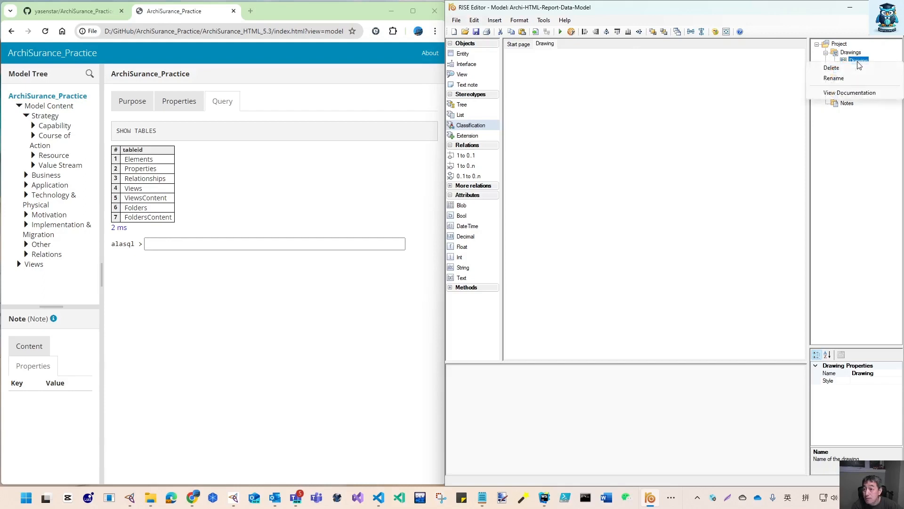
click(848, 75)
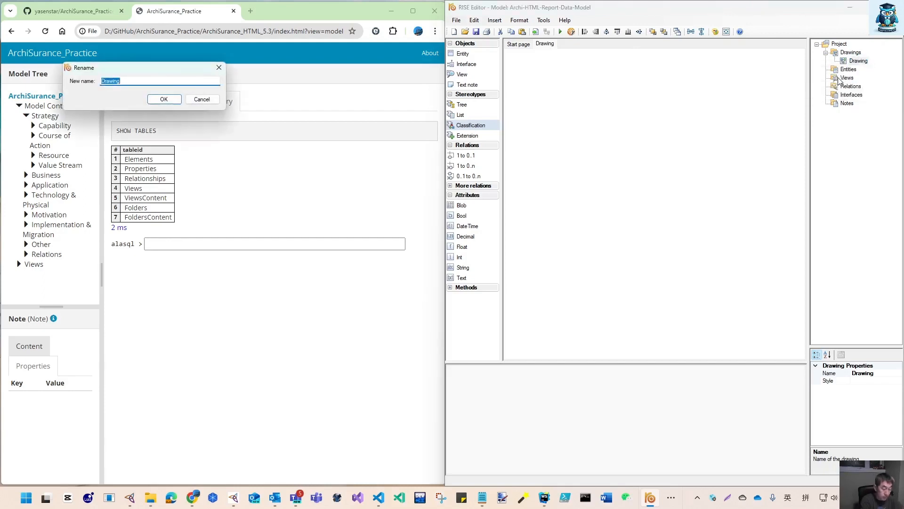
text(Archi HTML)
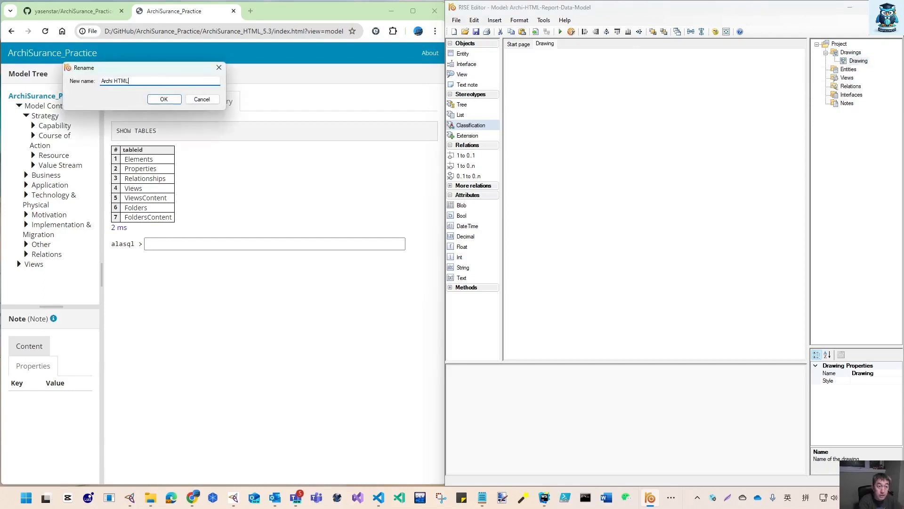
key(Return)
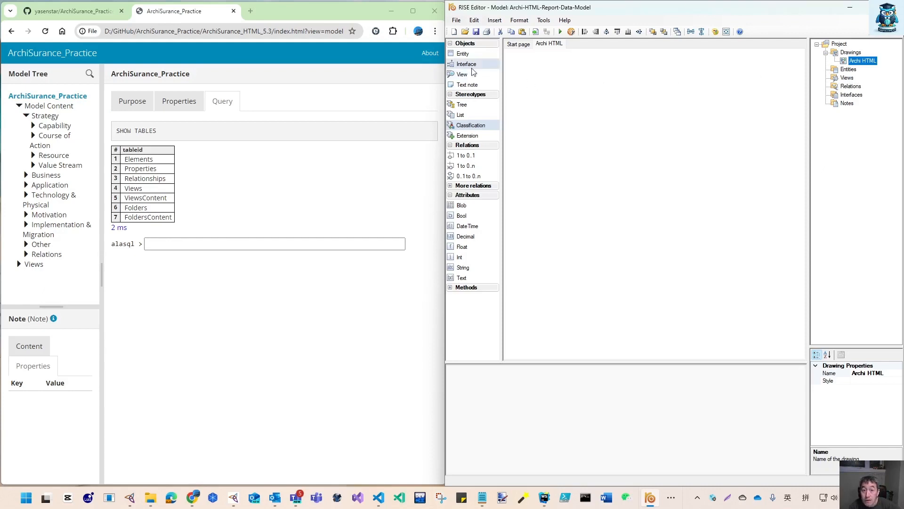
Insert a new entity under Entities and name it Elements
click(848, 70)
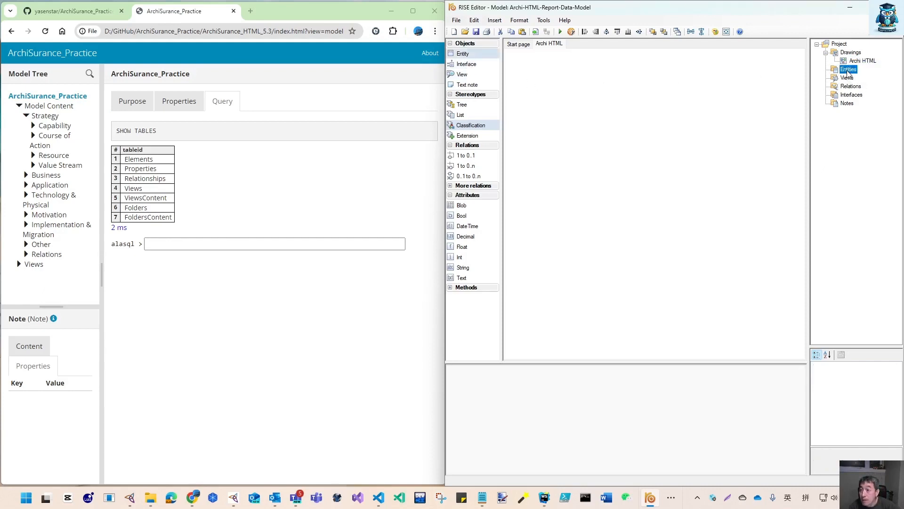
right_click(847, 74)
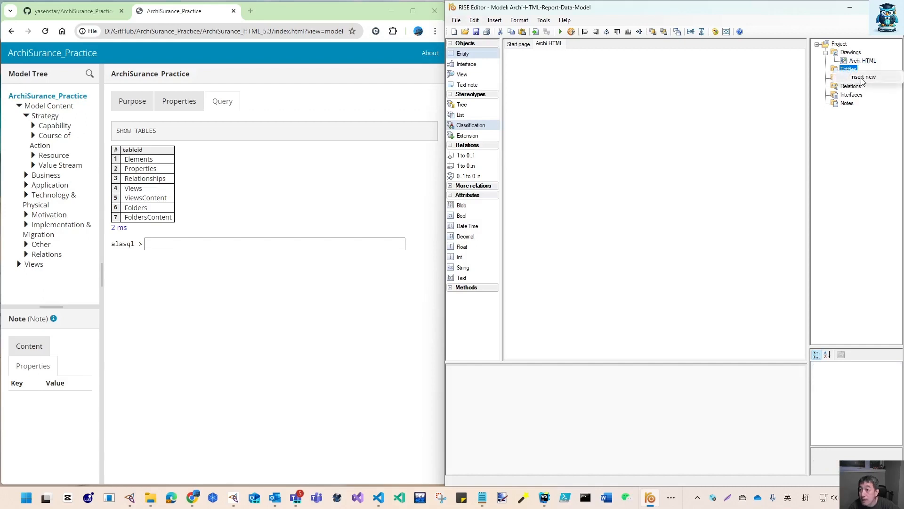
click(860, 79)
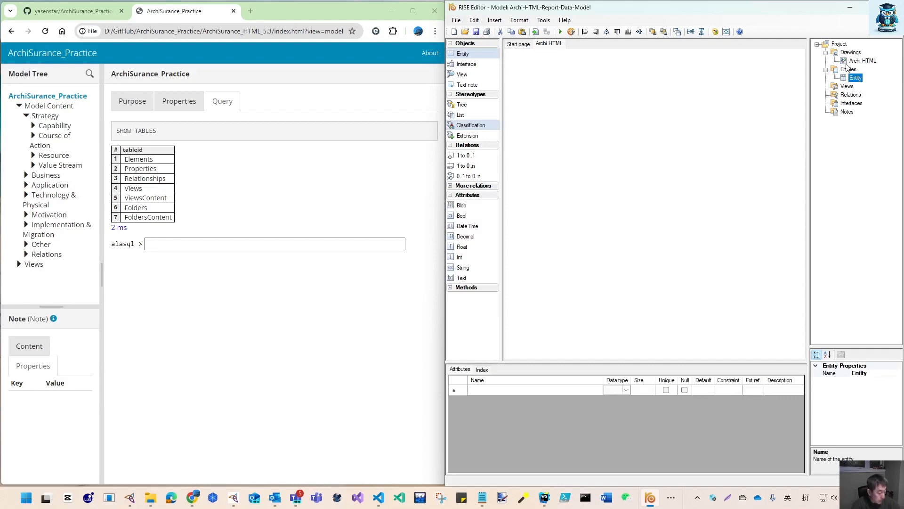
click(856, 78)
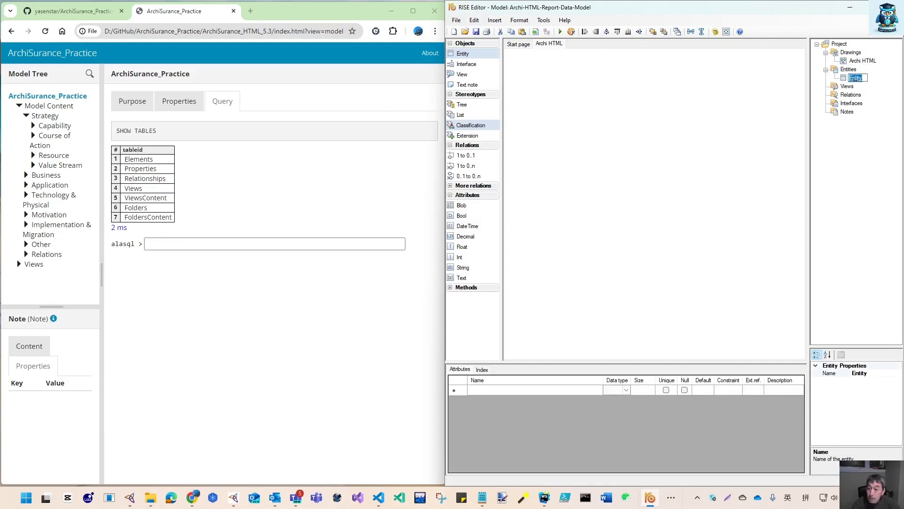
text(E)
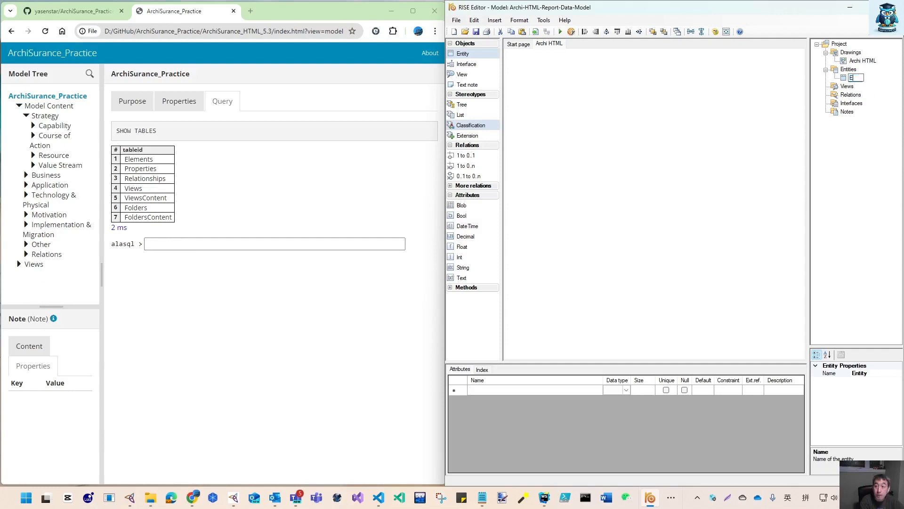
text(lements)
key(Return)
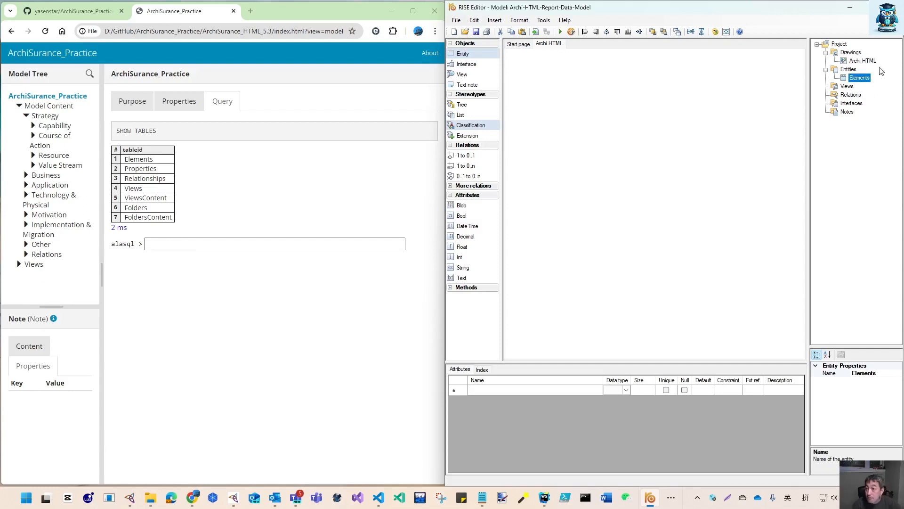
Insert another entity under Entities and name it Properties
right_click(861, 79)
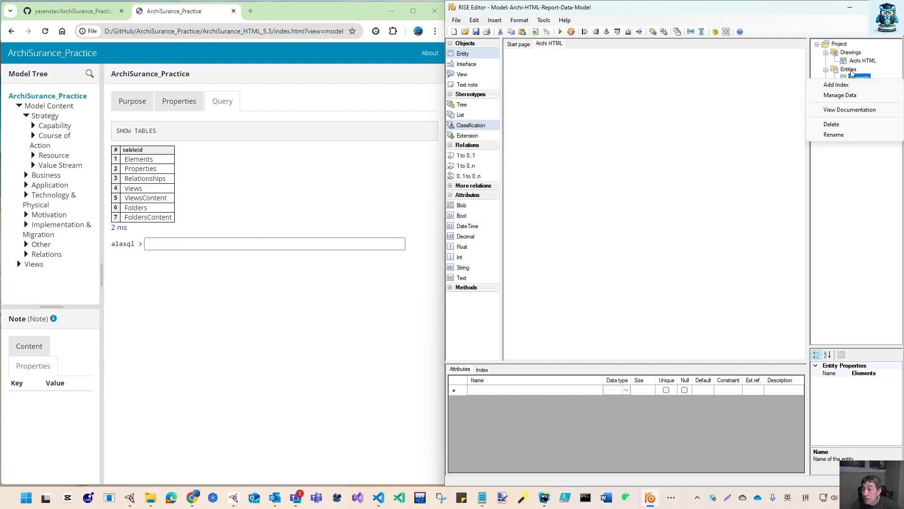
right_click(851, 70)
click(862, 77)
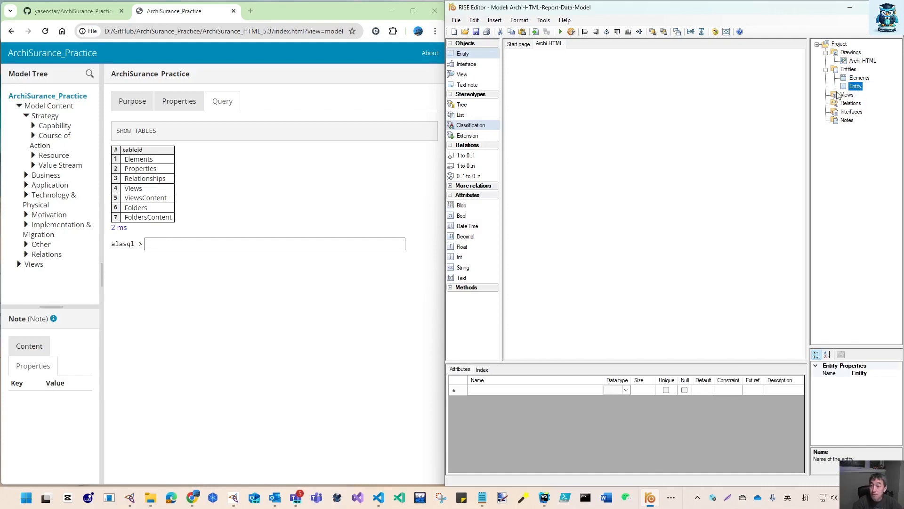
key(r)
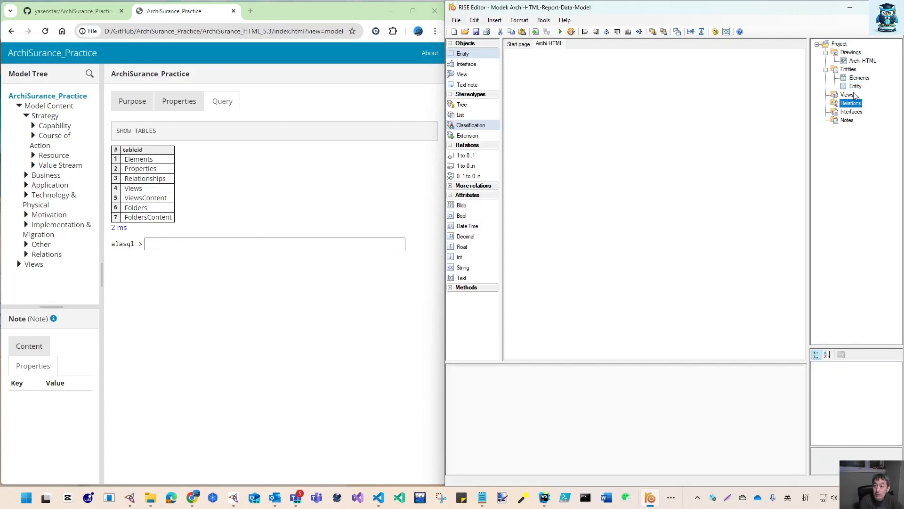
key(Up)
key(Up)
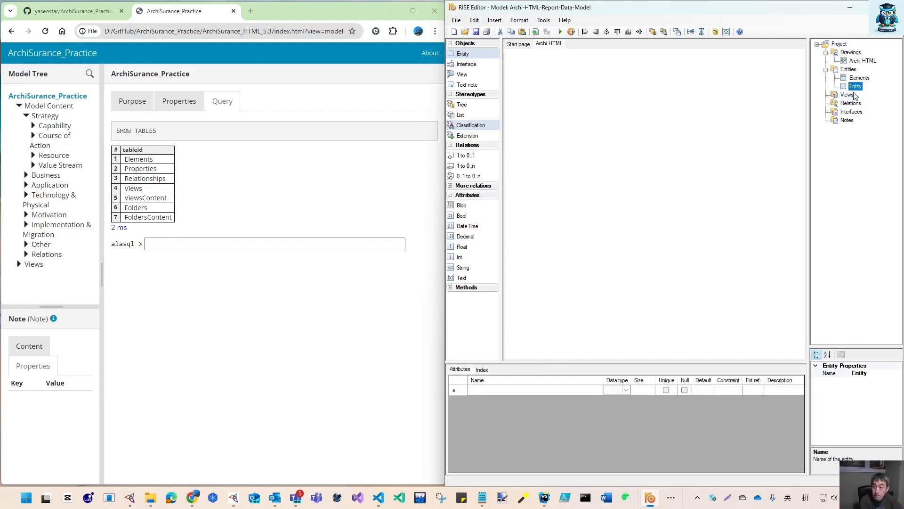
key(shift)
click(856, 86)
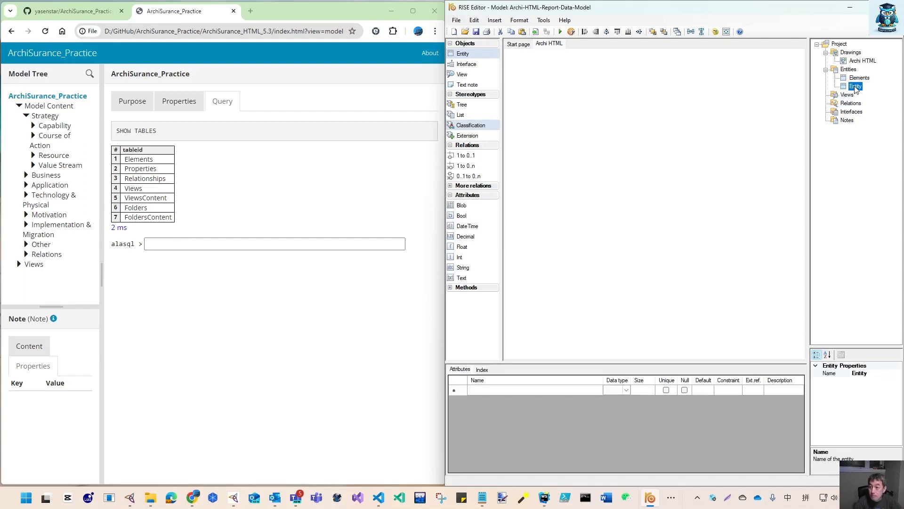
text(Prope)
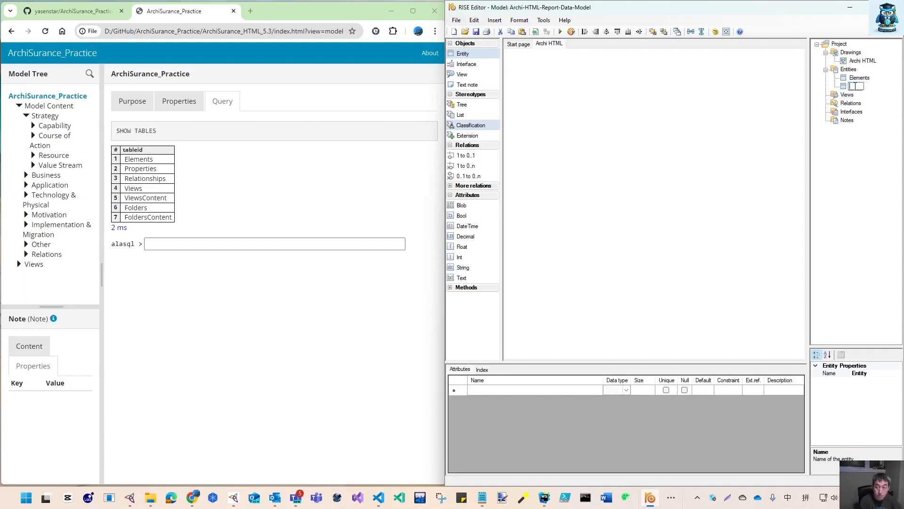
text(r)
key(shift)
text(t)
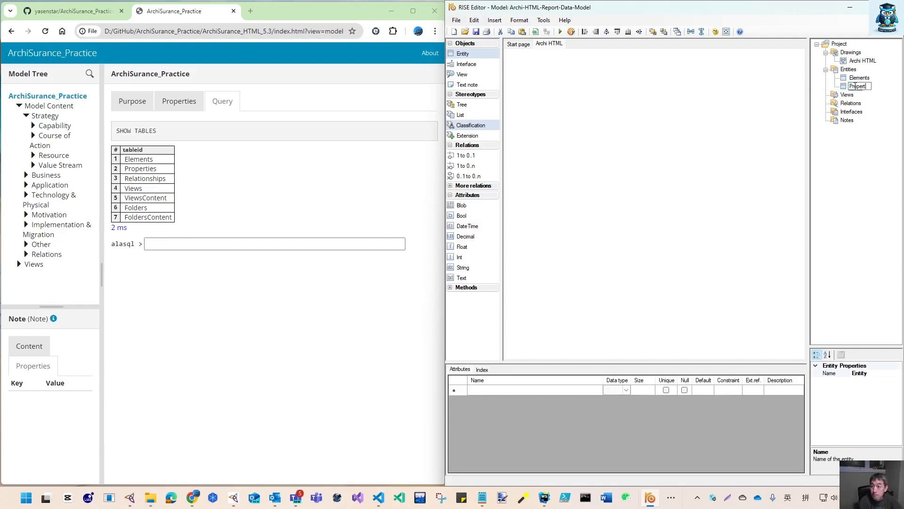
text(ies)
key(Return)
key(shift)
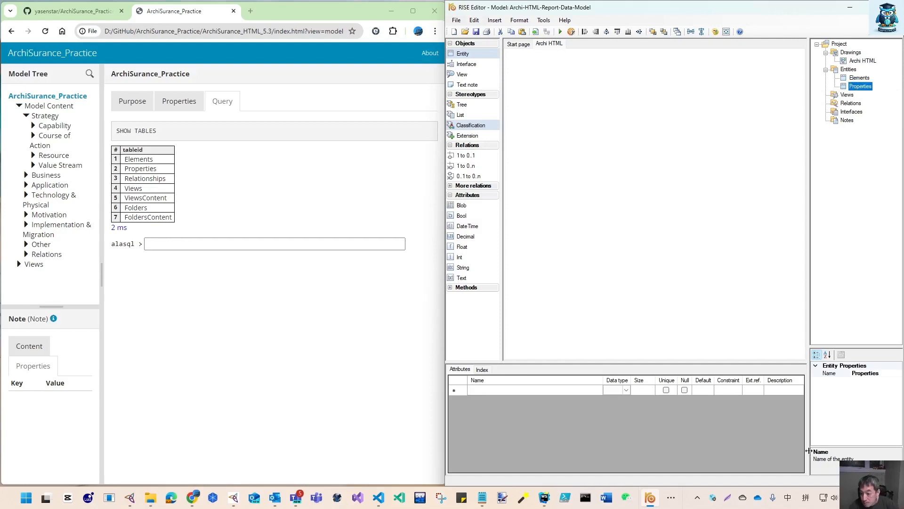
Switch the keyboard input language to English (United States)
click(806, 497)
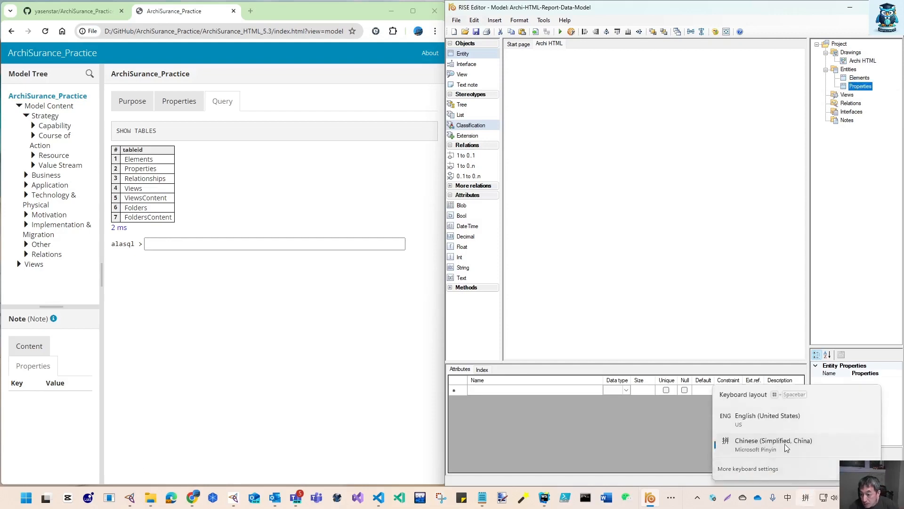
click(776, 419)
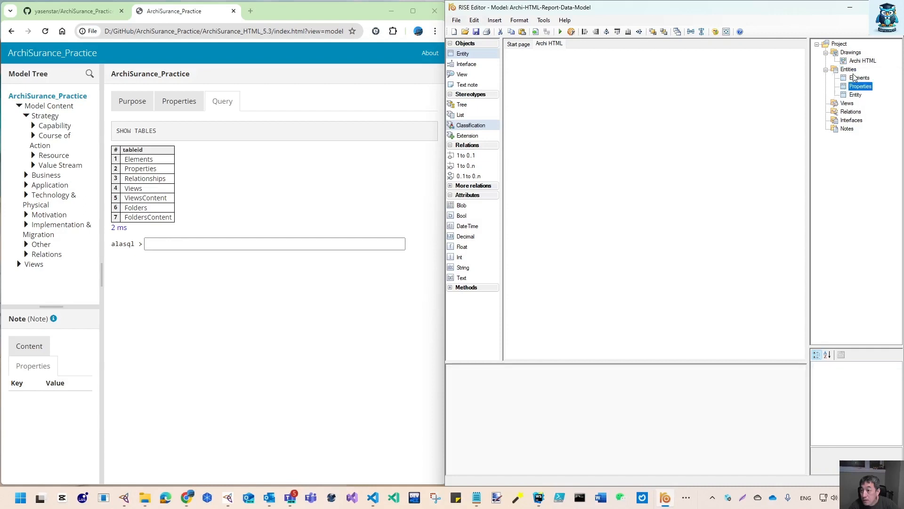
Rename the extra Entity item under Entities to Relationships
right_click(858, 88)
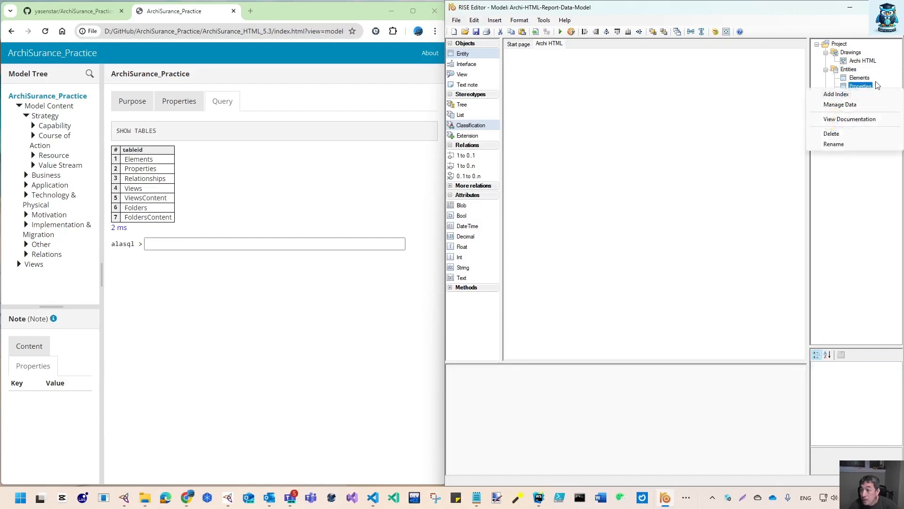
click(855, 94)
right_click(855, 95)
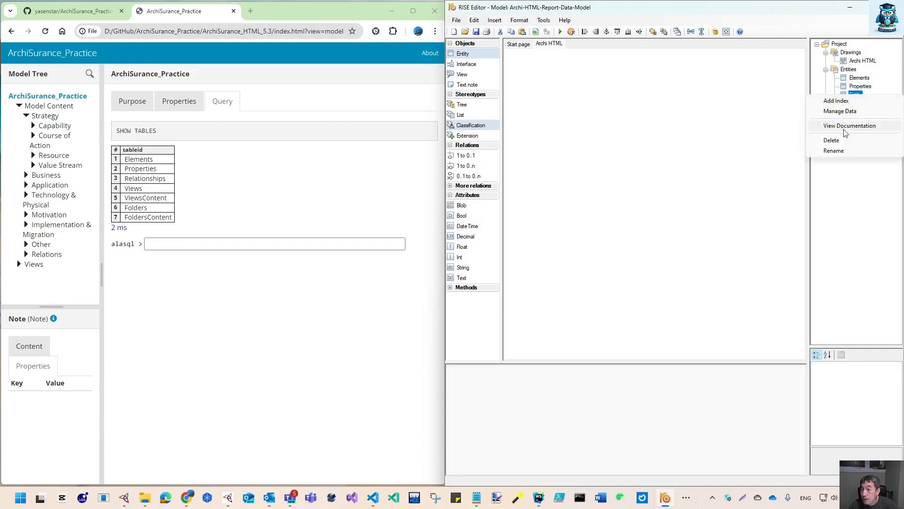
click(834, 150)
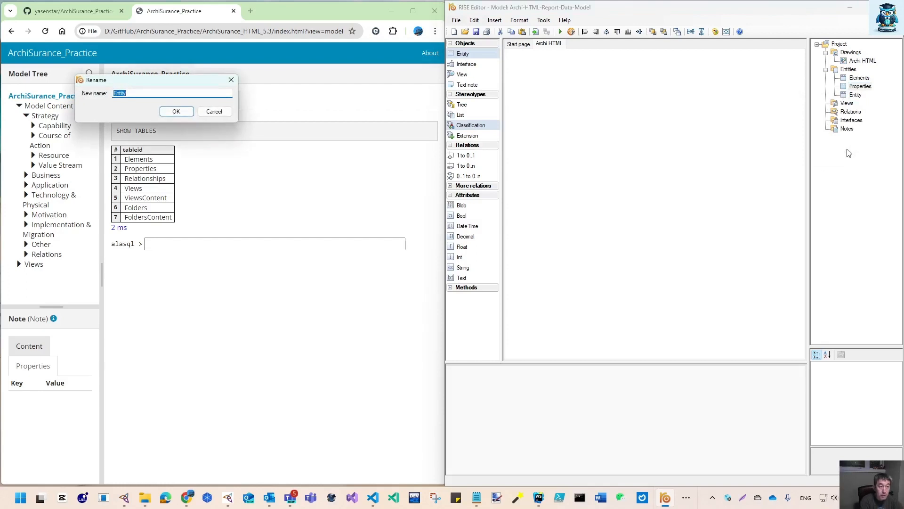
text(Relationship)
key(Return)
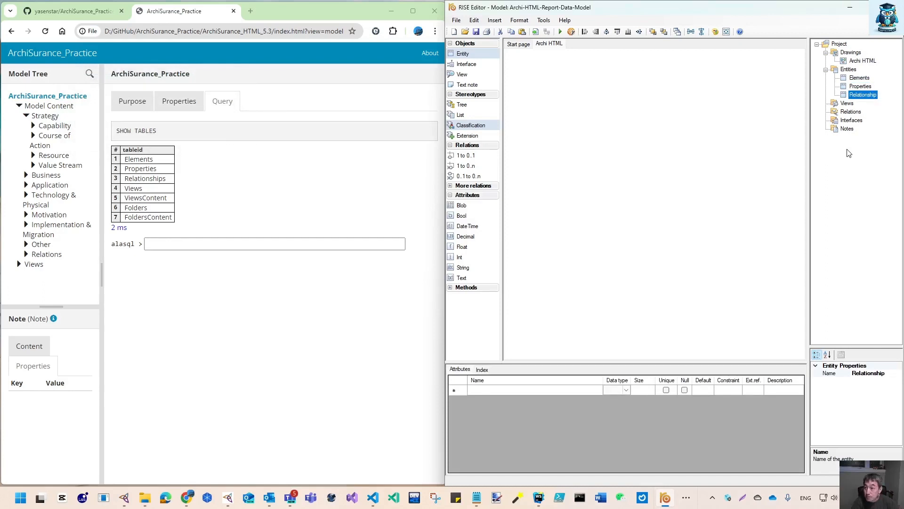
right_click(874, 96)
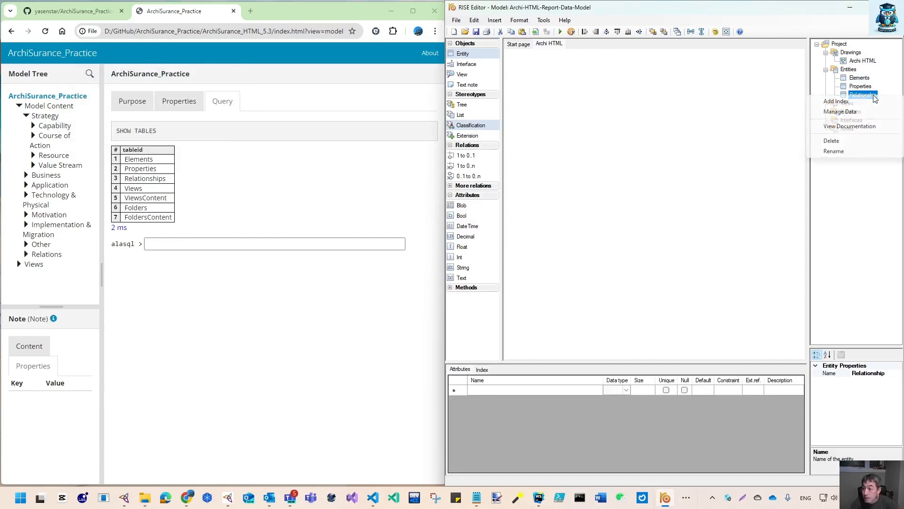
click(836, 158)
key(End)
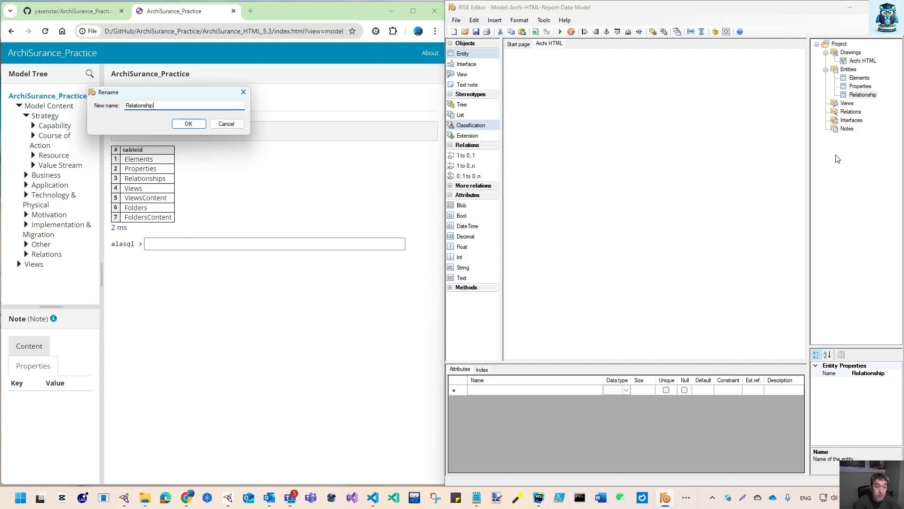
text(s)
key(Return)
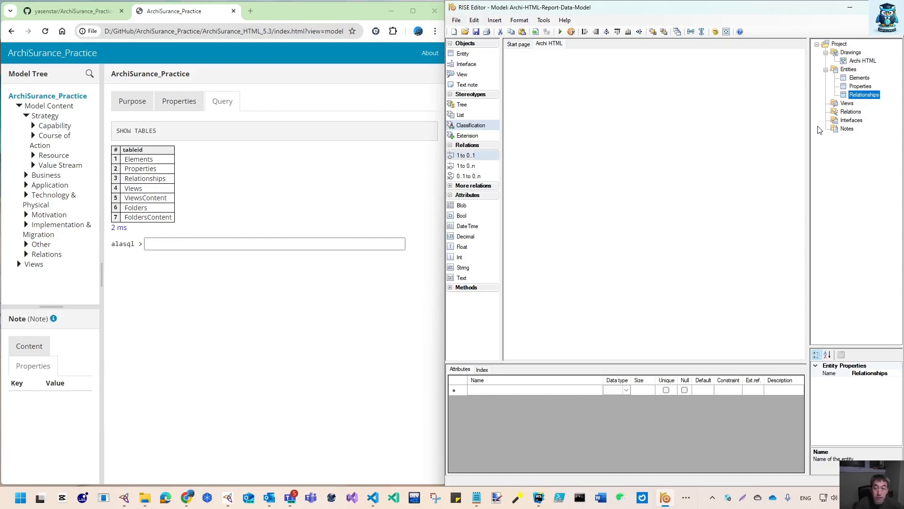
Insert a new entity under Entities and rename it Views
click(850, 69)
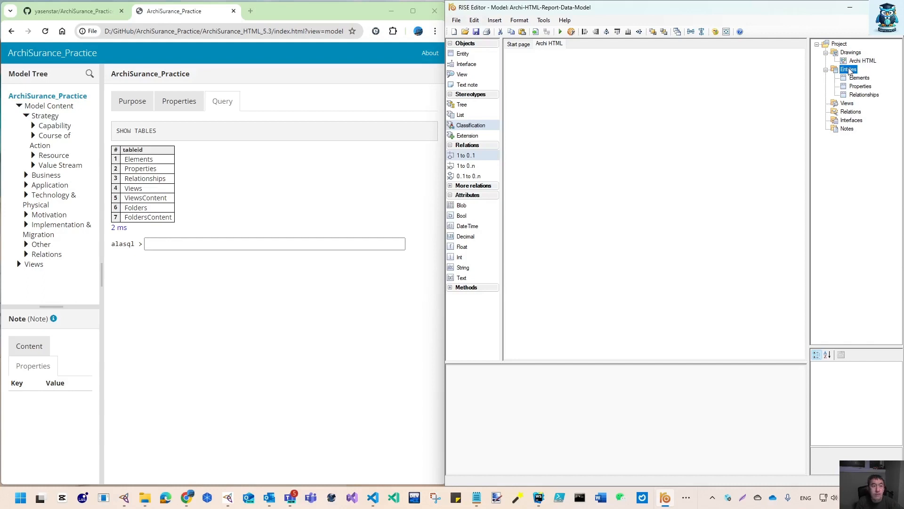
right_click(849, 70)
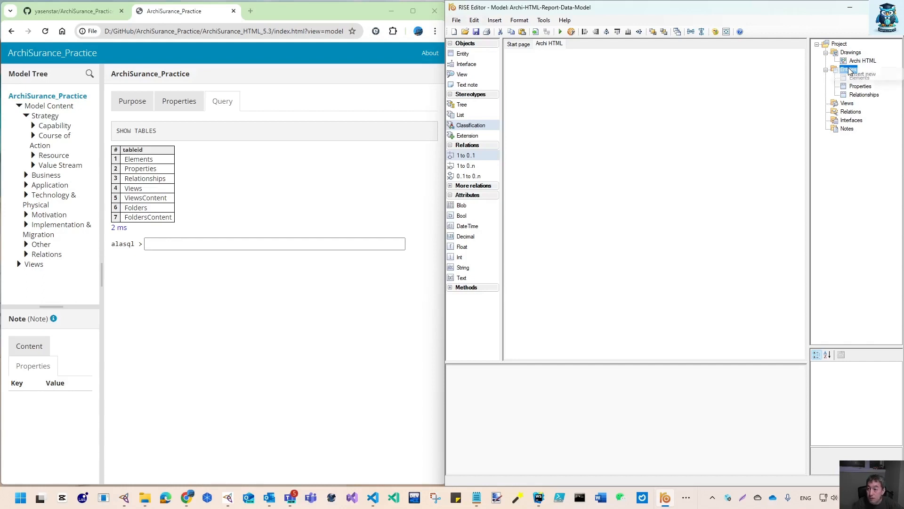
click(858, 76)
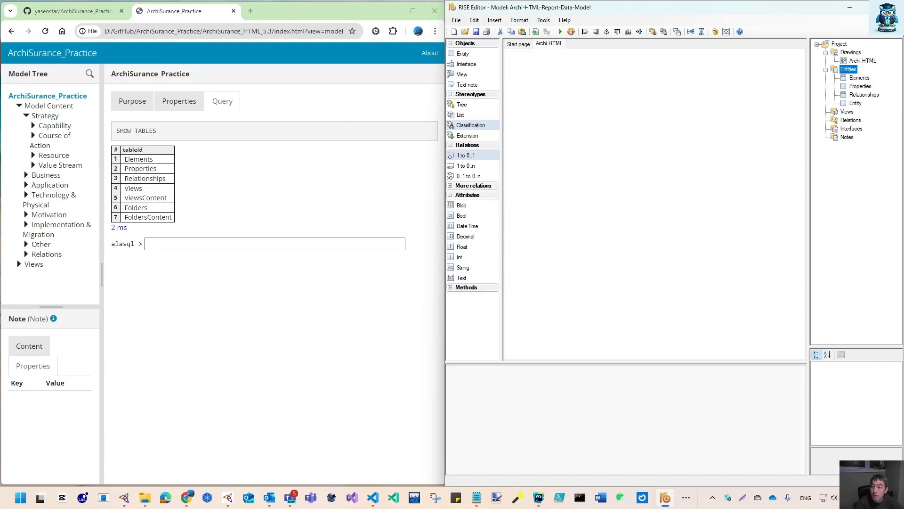
right_click(857, 104)
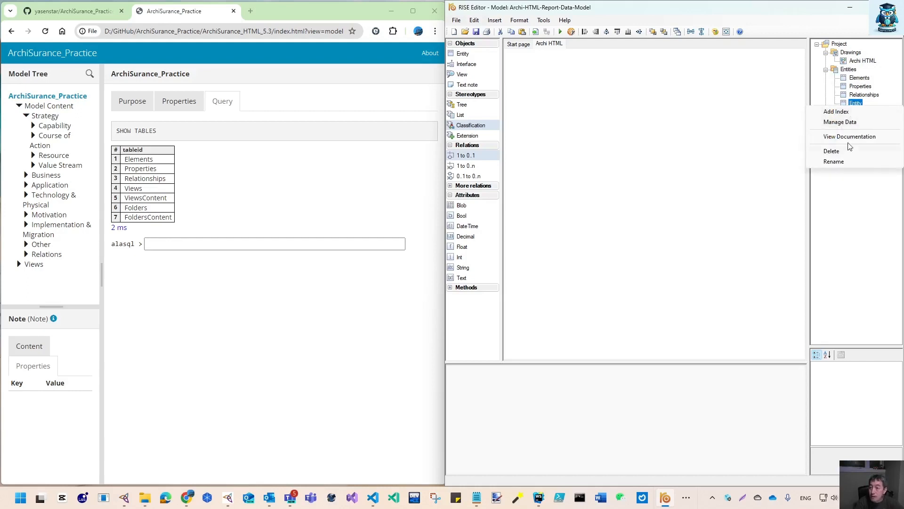
click(848, 162)
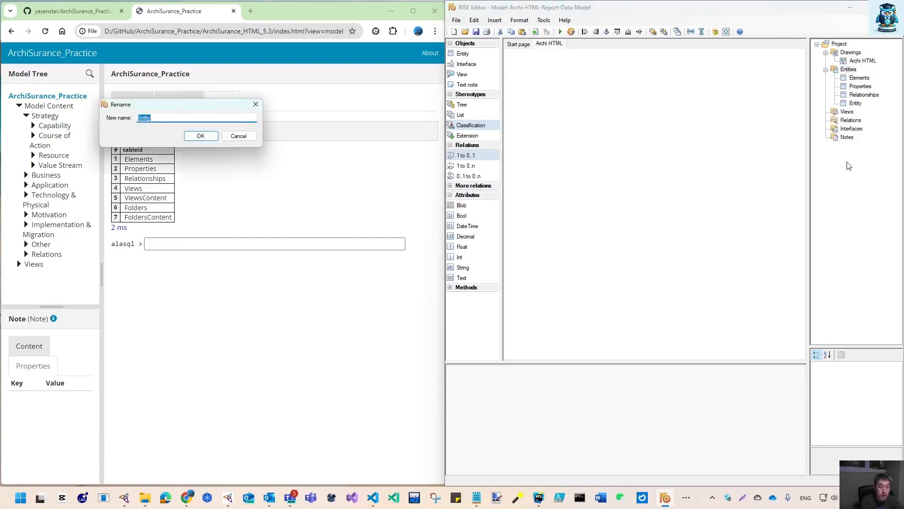
text(Views)
key(Return)
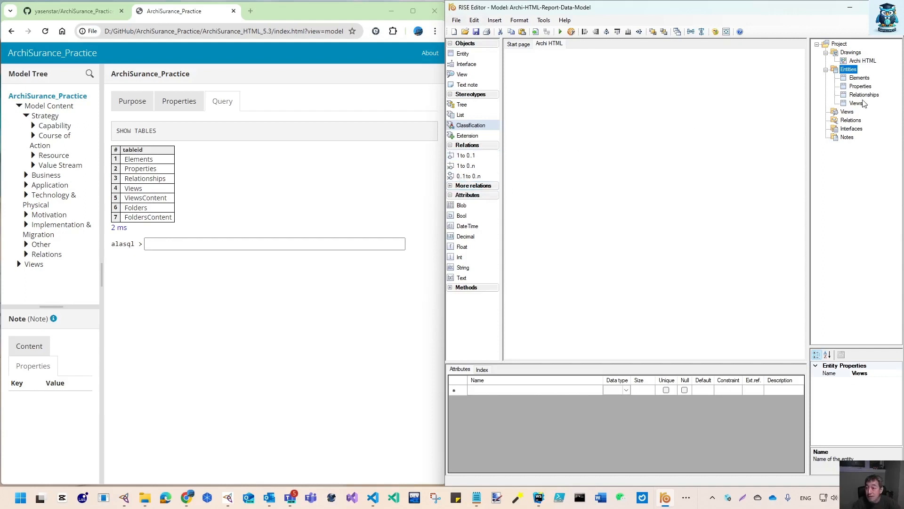
Insert three new entities under Entities
right_click(851, 72)
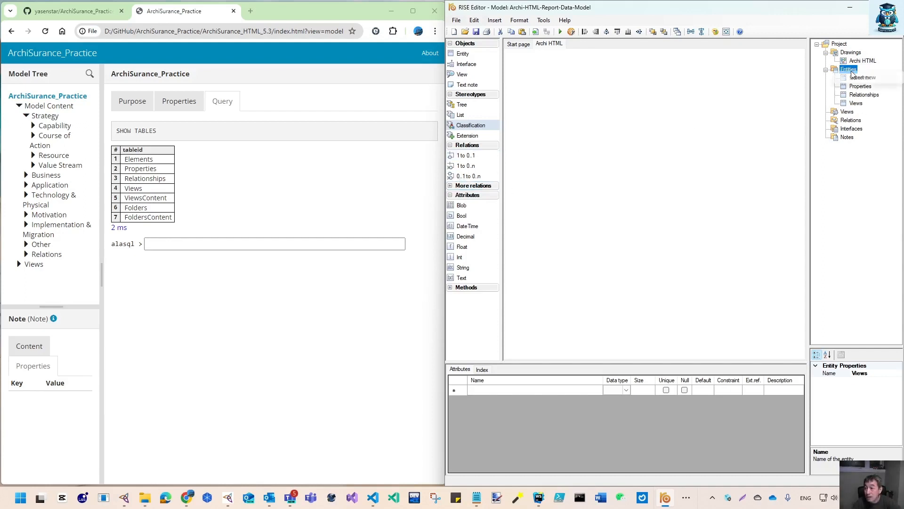
click(859, 78)
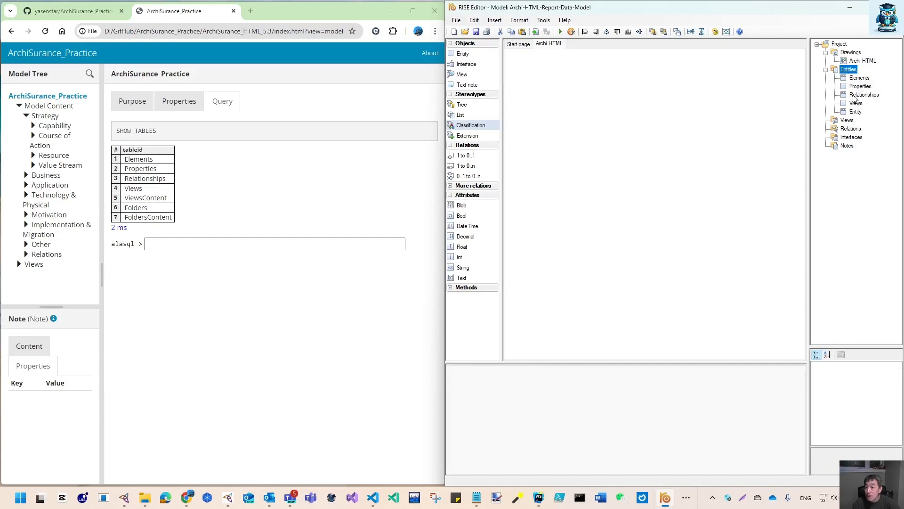
right_click(851, 72)
click(853, 80)
right_click(852, 71)
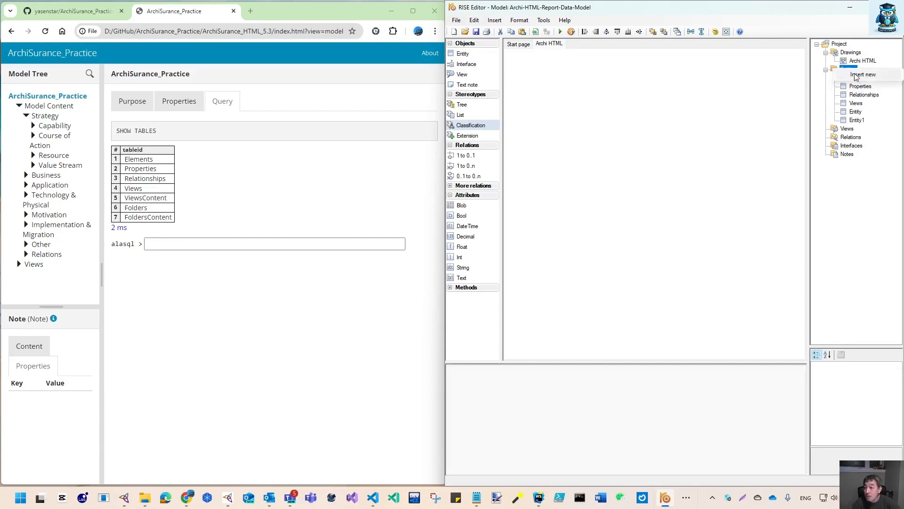
click(855, 80)
Rename the first new entity to ViewsContent
click(857, 112)
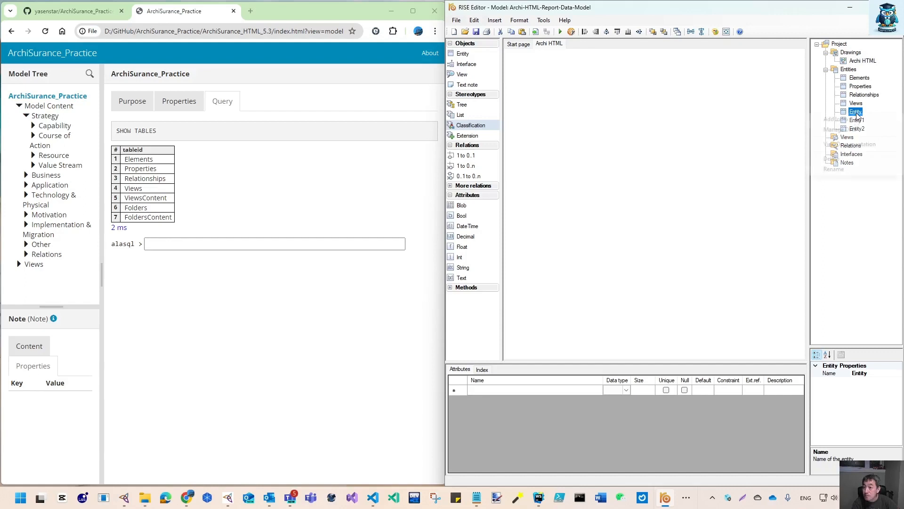
right_click(858, 115)
click(848, 169)
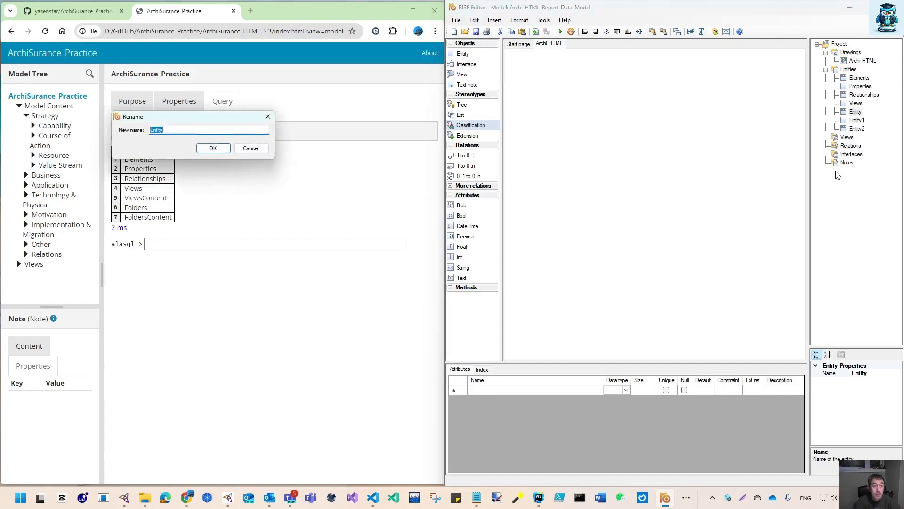
text(Views)
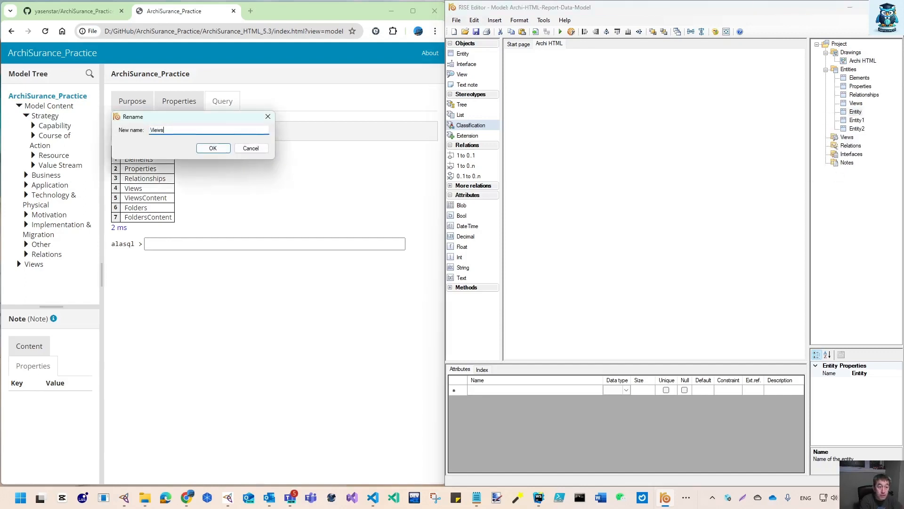
text(Content)
key(Return)
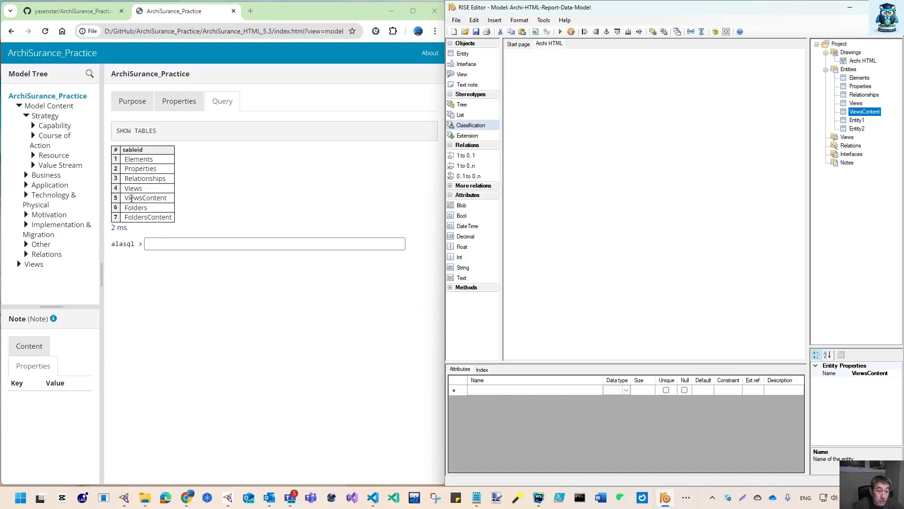
Rename the next new entity to Folders
right_click(857, 121)
click(844, 179)
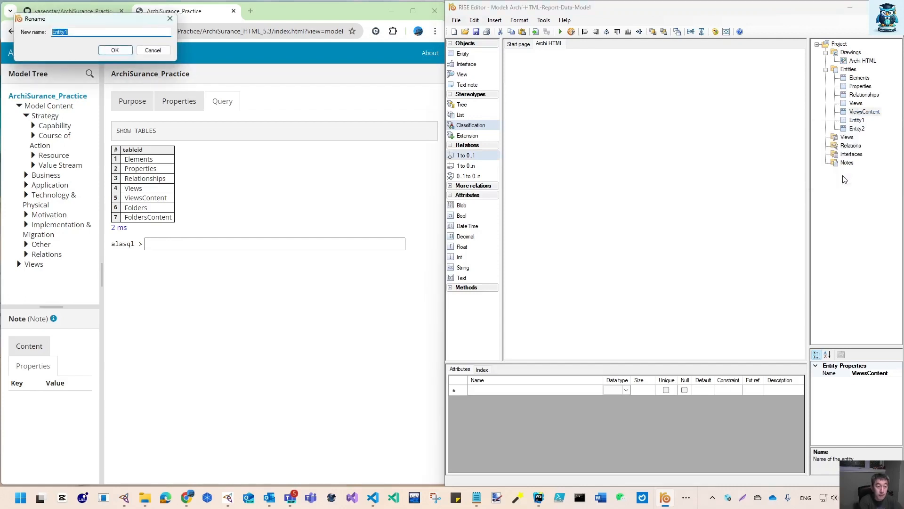
text(Folders)
key(Return)
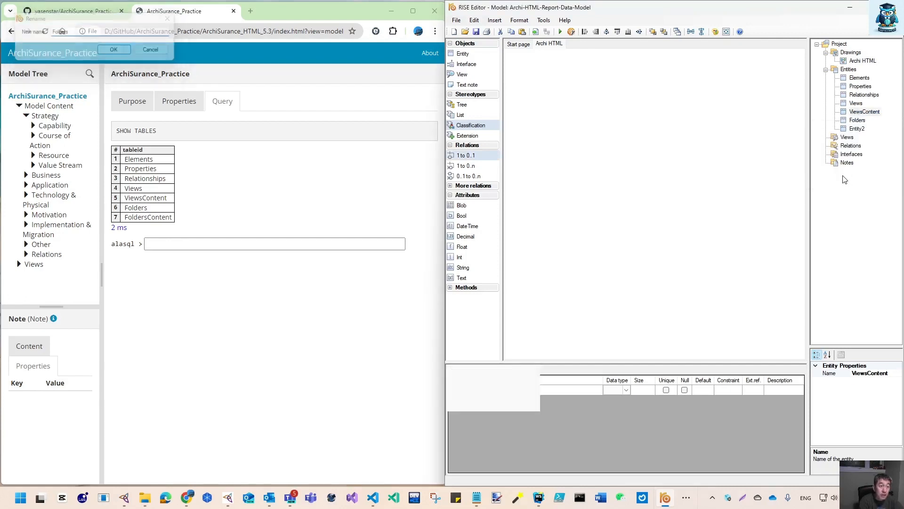
Rename the last new entity to FoldersContent
right_click(857, 130)
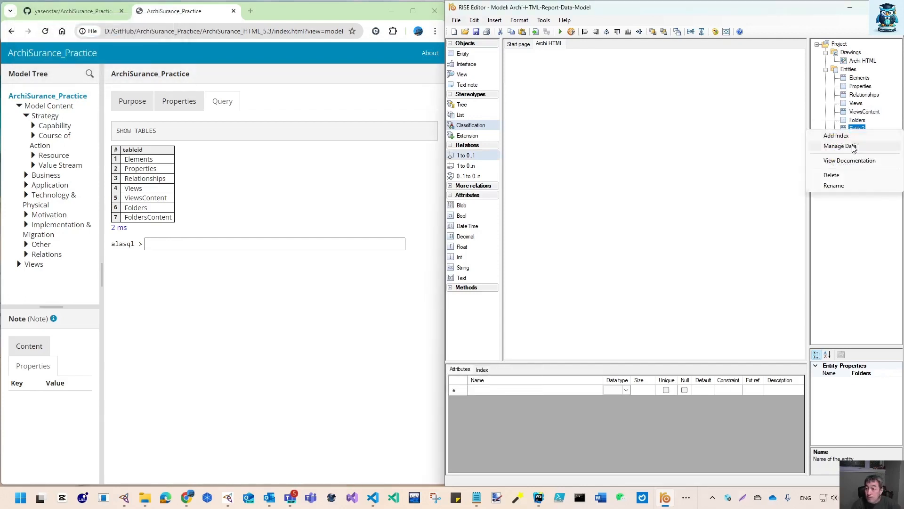
click(846, 188)
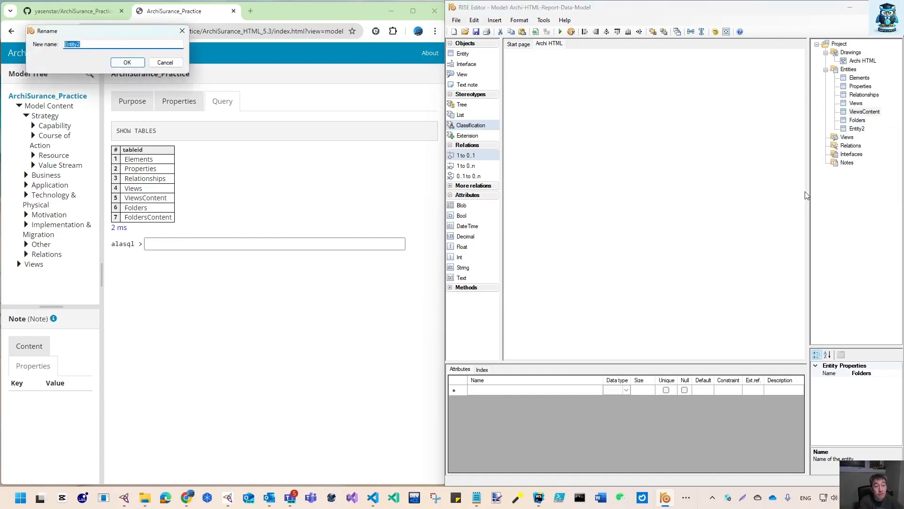
text(FoldersContent)
key(Return)
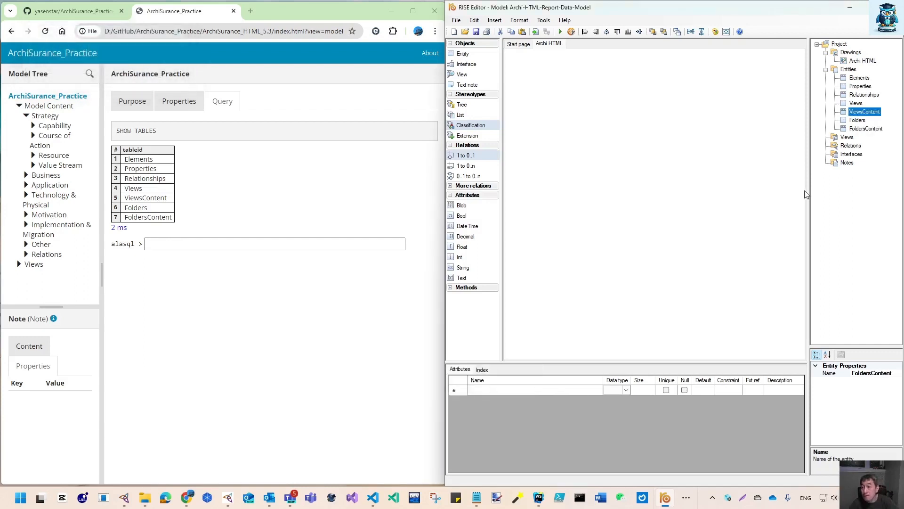
Place the Elements entity onto the Archi HTML diagram
click(859, 77)
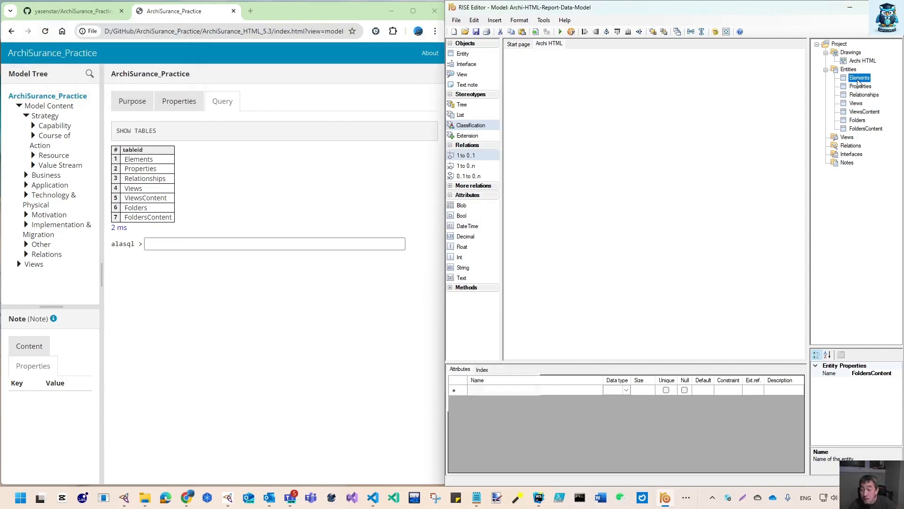
mouse_move(864, 130)
mouse_down()
mouse_move(859, 77)
mouse_move(571, 87)
mouse_up()
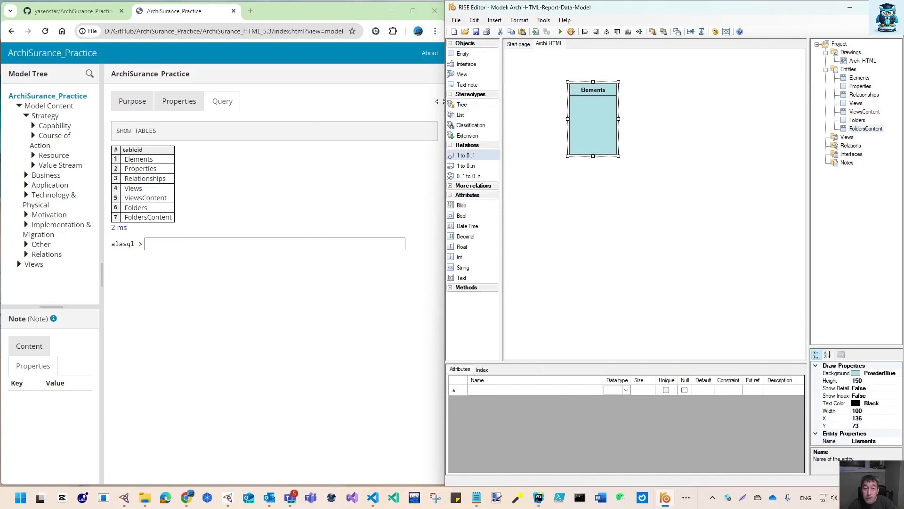
Resize the editor and browser windows so they sit side by side without overlapping
drag(441, 103, 381, 102)
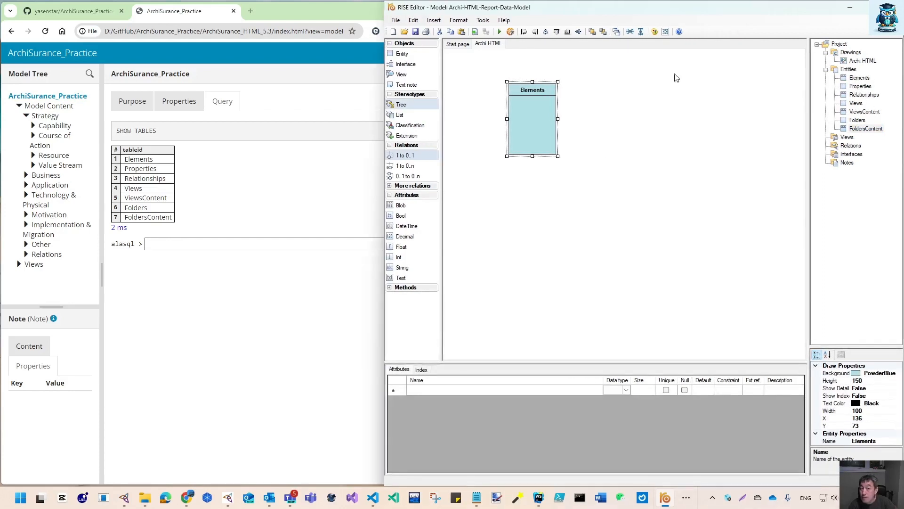
click(331, 100)
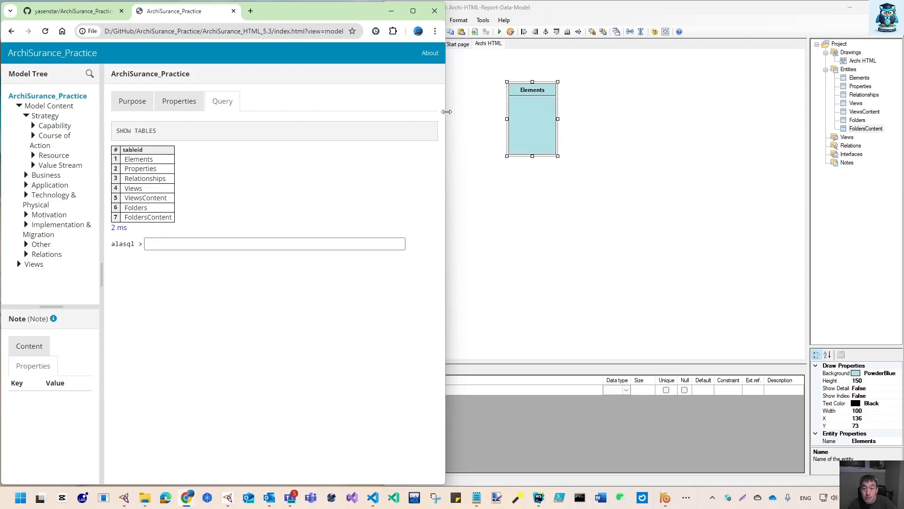
drag(445, 112, 381, 111)
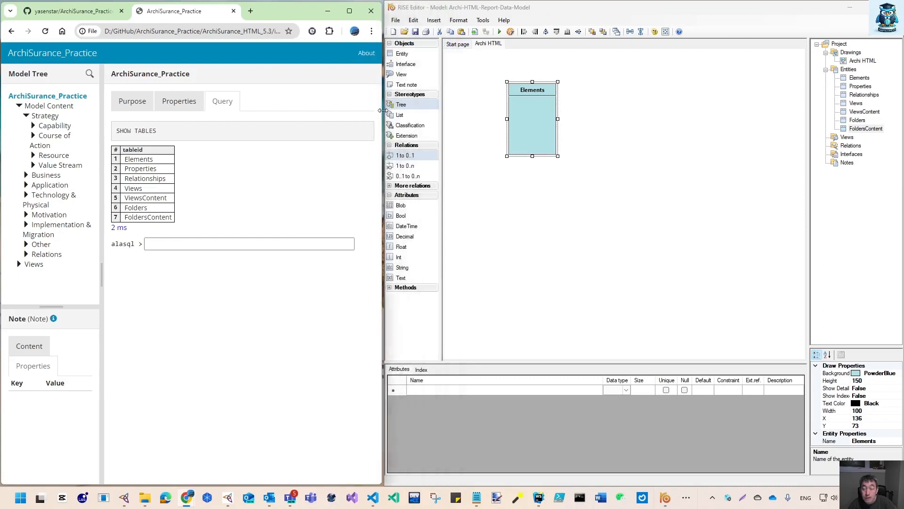
Place the Properties, Relationships, Views, ViewsContent, Folders and FoldersContent entities onto the diagram
drag(854, 89, 513, 204)
drag(853, 94, 611, 65)
drag(859, 104, 629, 174)
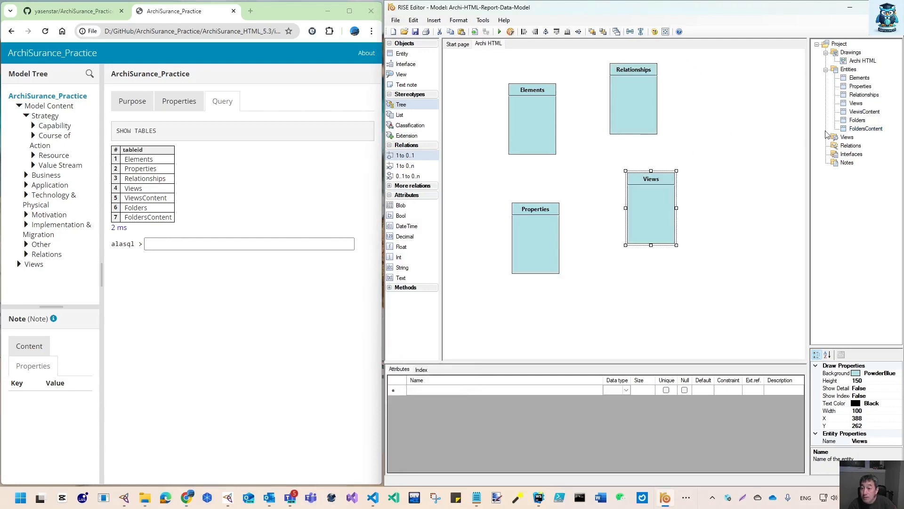
drag(856, 113, 610, 289)
drag(859, 129, 711, 292)
Move the Folders and FoldersContent boxes higher on the diagram
click(637, 295)
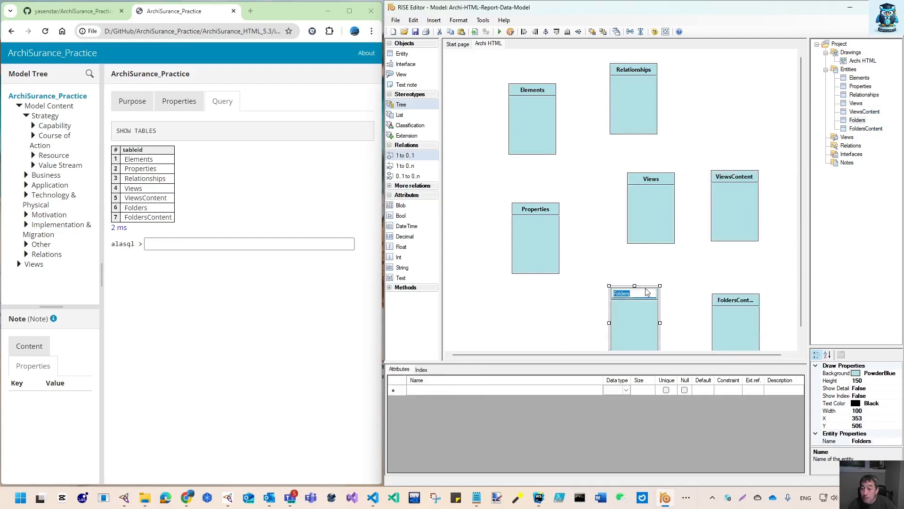
drag(646, 285, 656, 280)
drag(640, 315, 655, 299)
drag(725, 321, 727, 298)
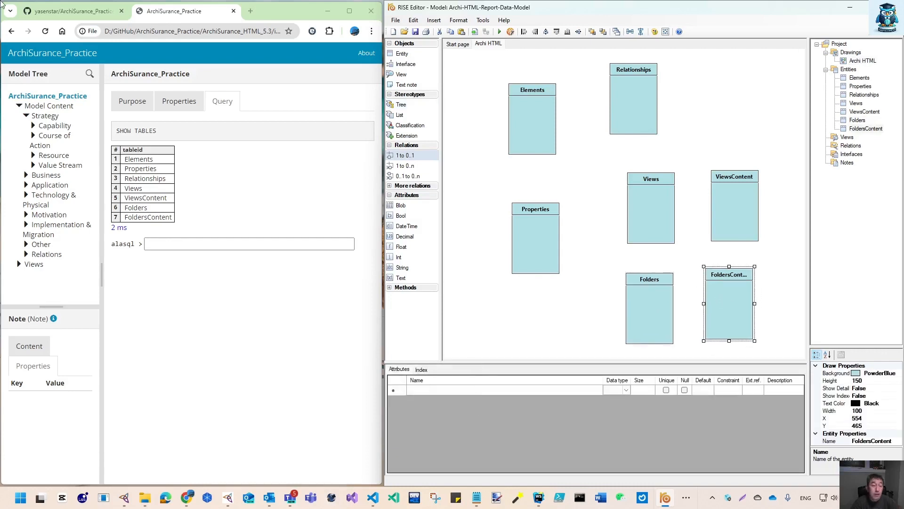
Run the alasql query select * from Elements in the report's Query tab
click(160, 243)
click(160, 243)
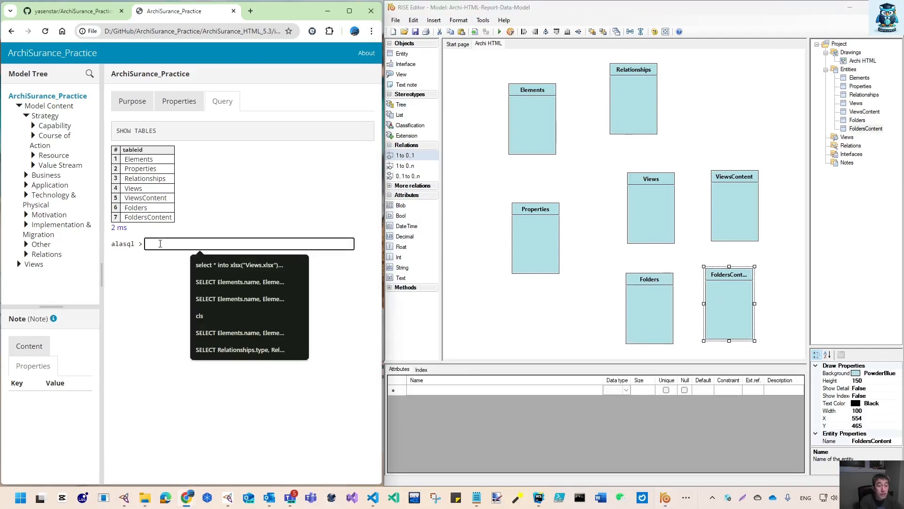
text(select * )
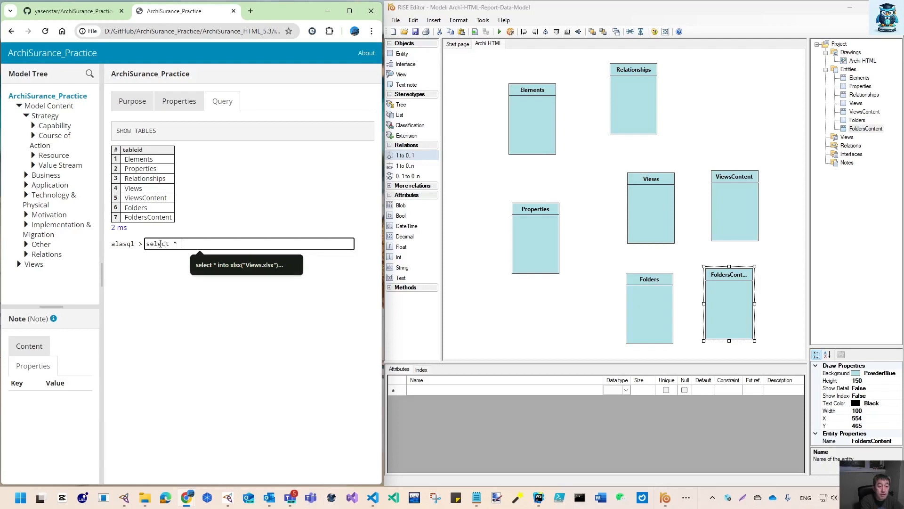
text(from Elements)
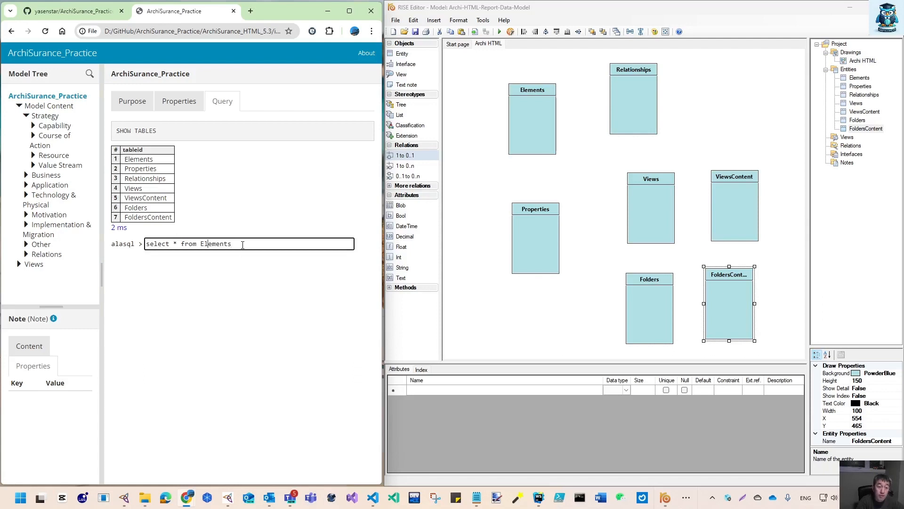
key(Return)
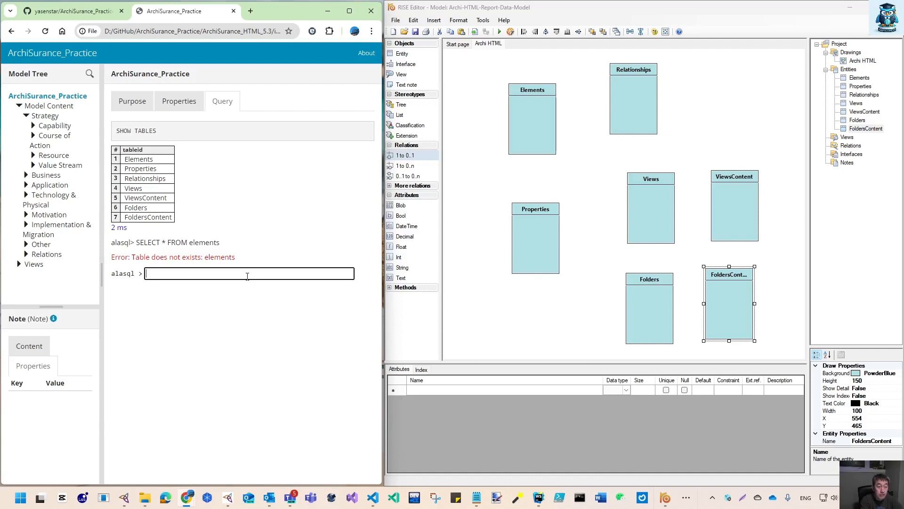
Create a table named test with the query CREATE Table test
text(Cre)
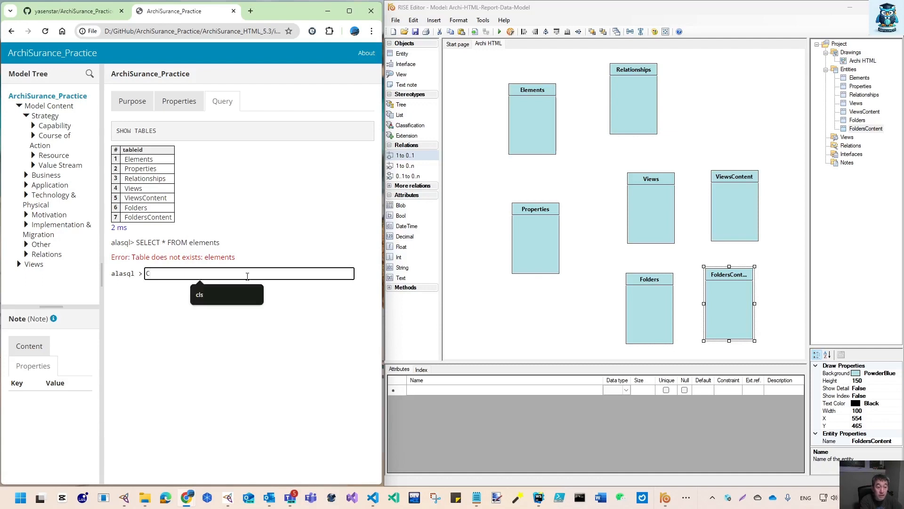
key(BackSpace)
key(BackSpace)
text(REATE)
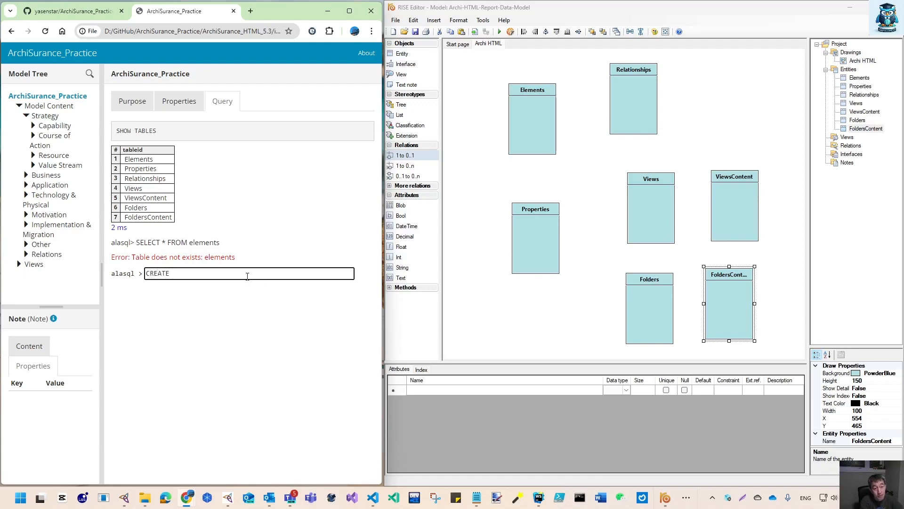
text( Table test)
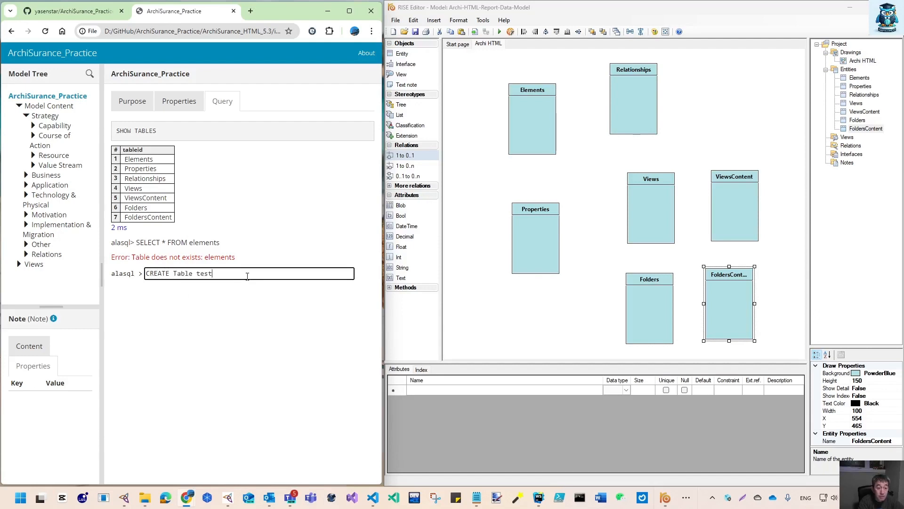
key(Return)
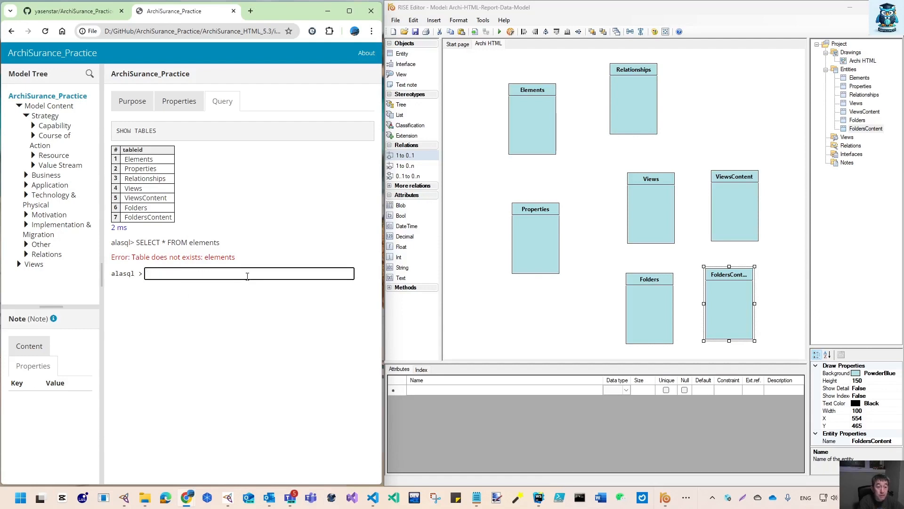
Rerun the SHOW TABLES query to list the report's tables
key(Up)
key(Up)
key(Up)
key(Return)
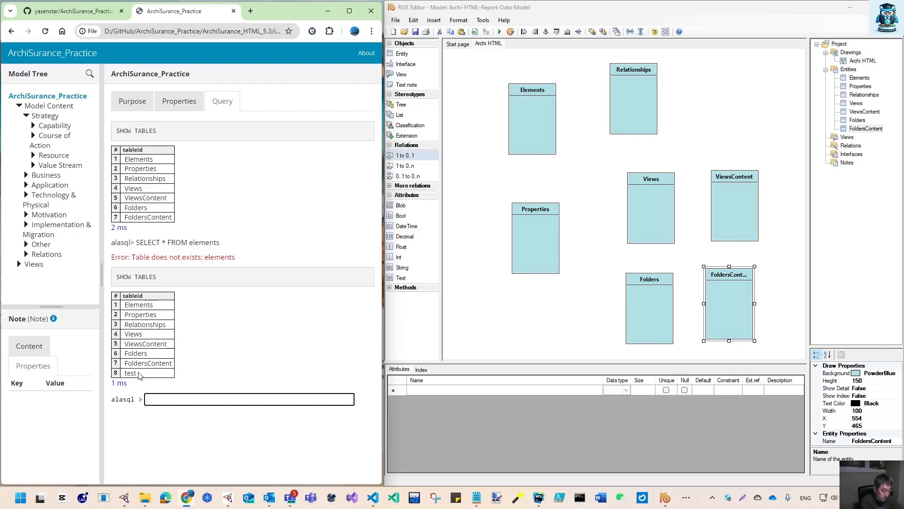
Drop the test table with drop table test
text(drop)
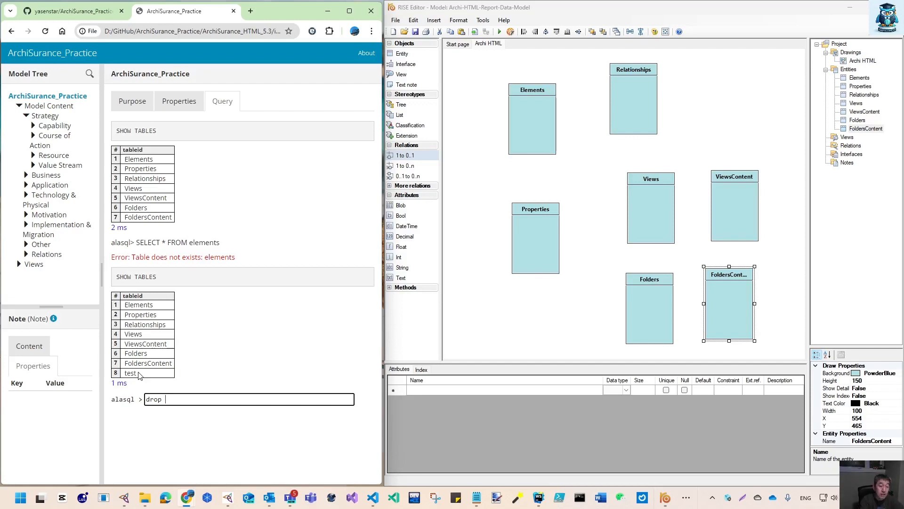
text(tr)
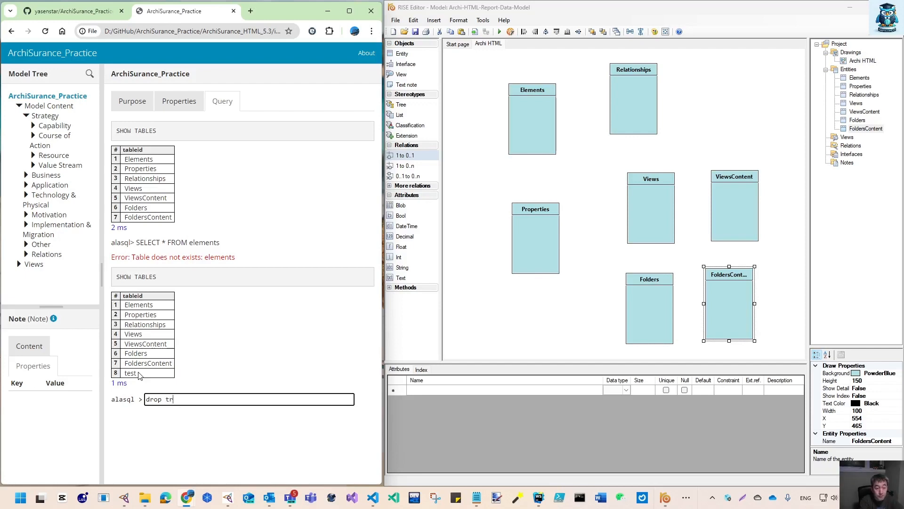
key(BackSpace)
text(able)
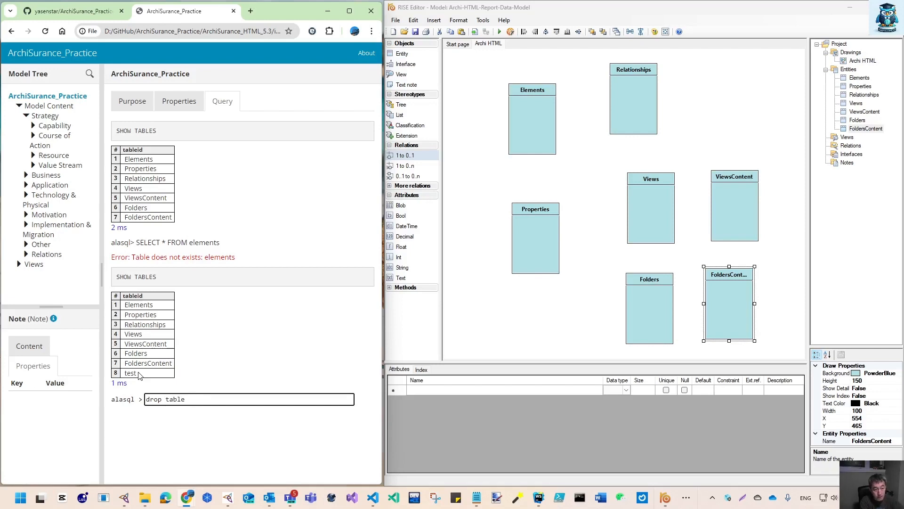
text( test)
key(Return)
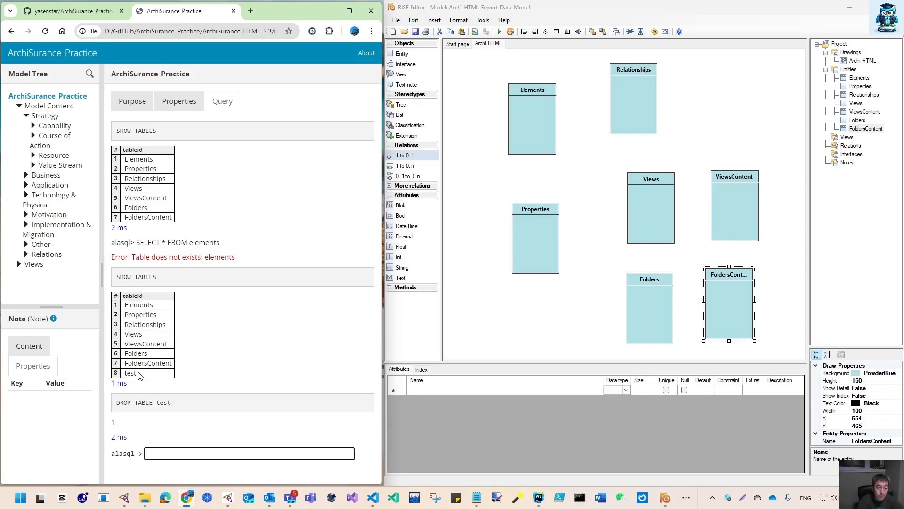
Rerun the SHOW TABLES query to check the table list
key(Up)
key(Up)
key(Return)
scroll(146, 387, down, 3)
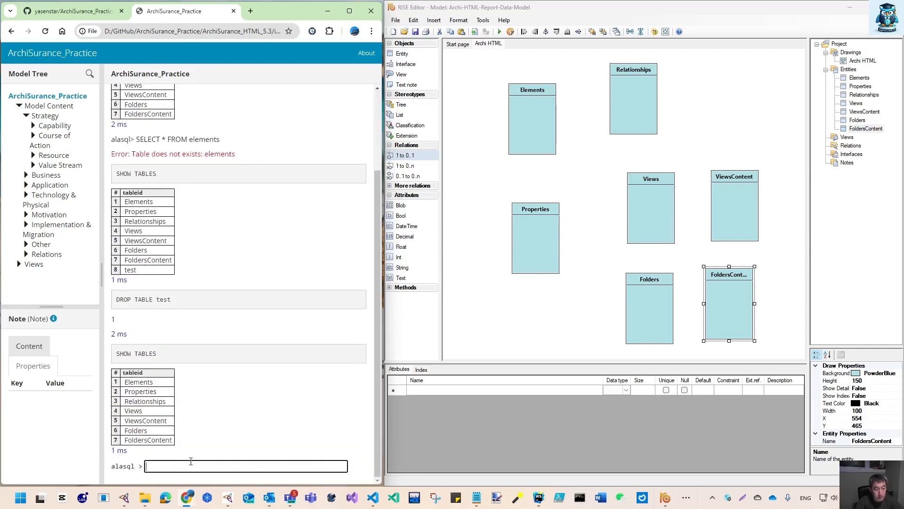
Run select * from Elements and narrow the model tree panel to widen the results area
text(sele)
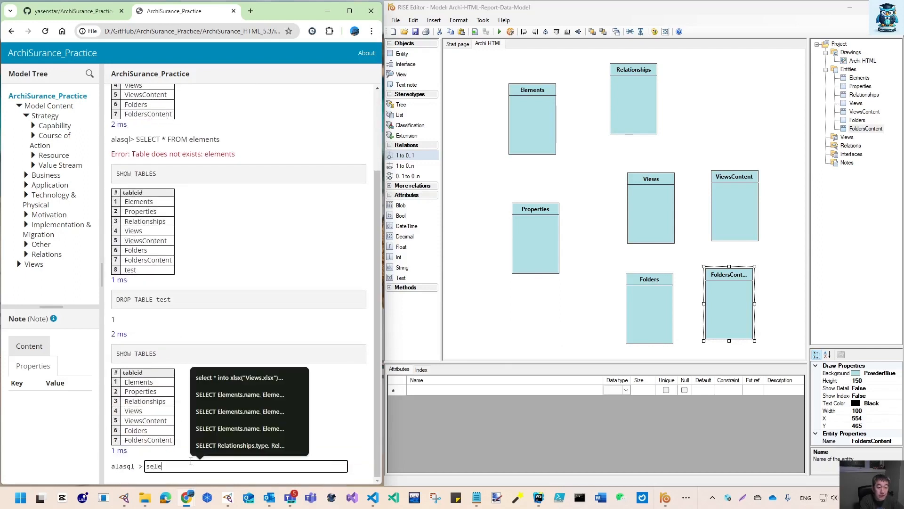
text(ct * from E)
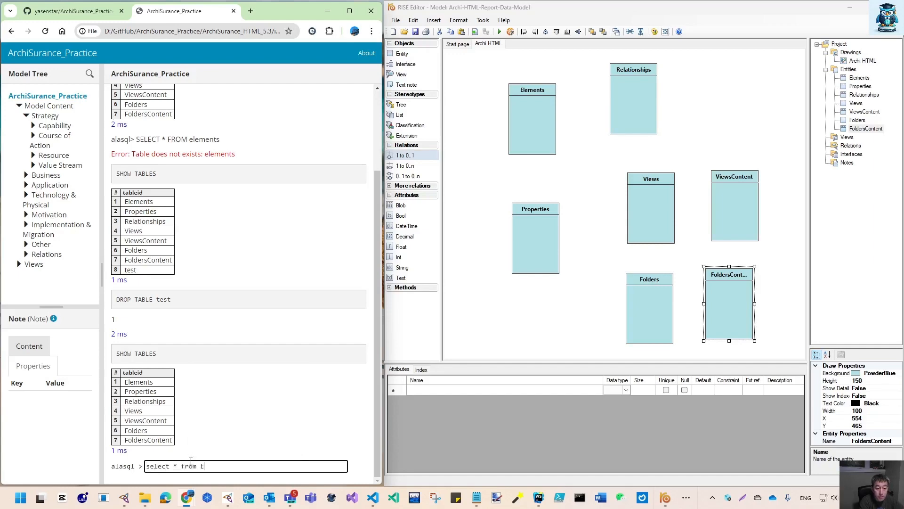
text(lements)
key(Return)
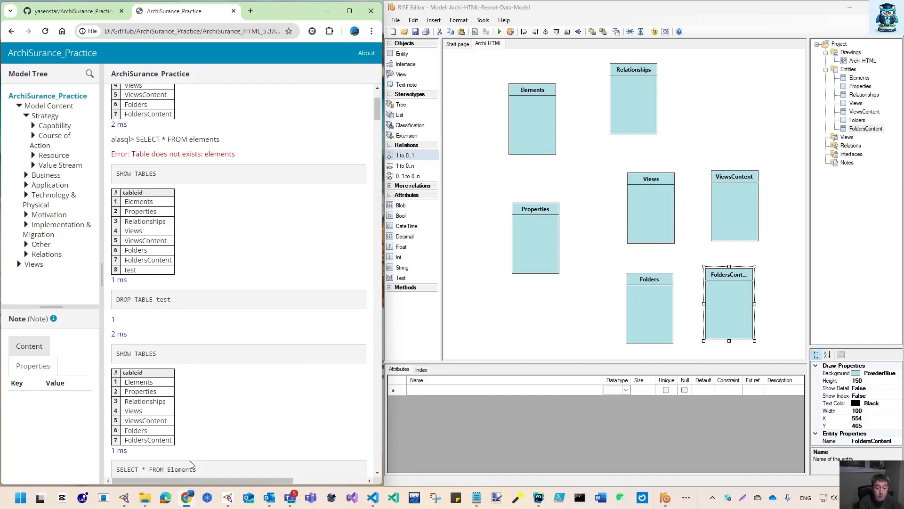
scroll(218, 456, down, 5)
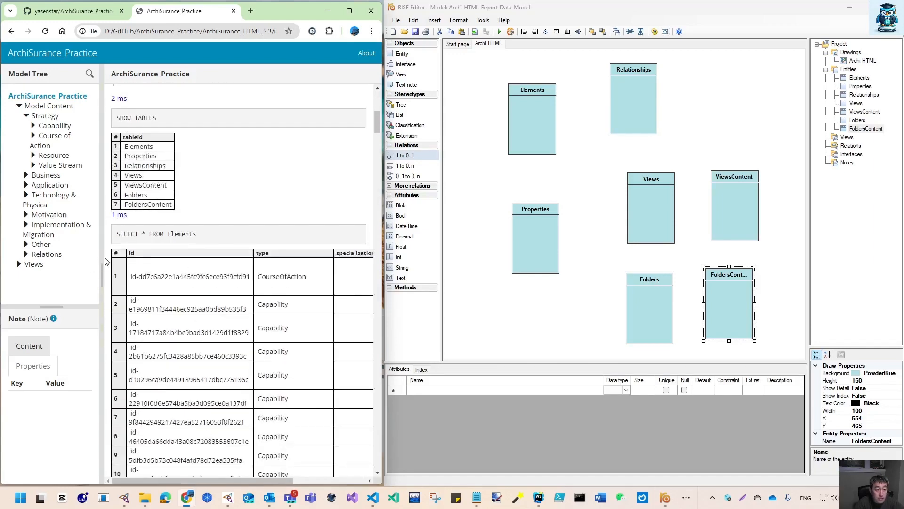
drag(106, 260, 57, 262)
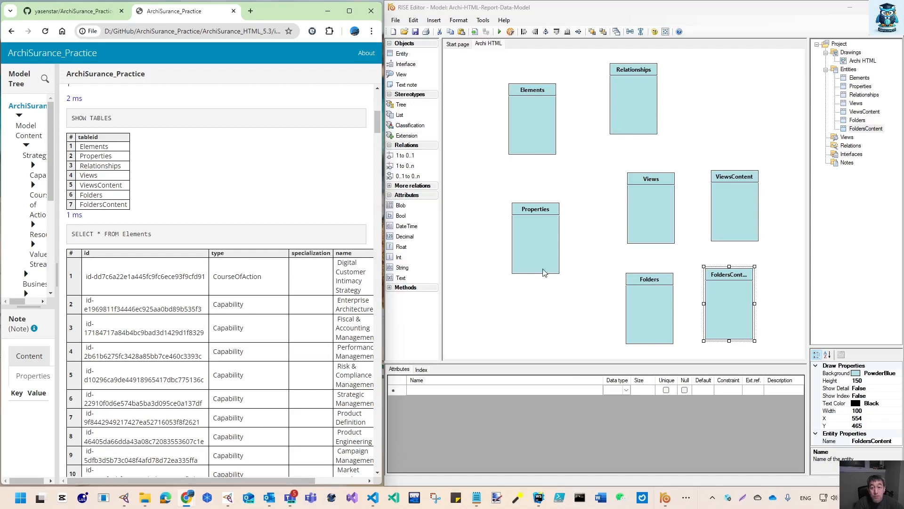
Add an id attribute to the Elements entity in the data model
click(542, 132)
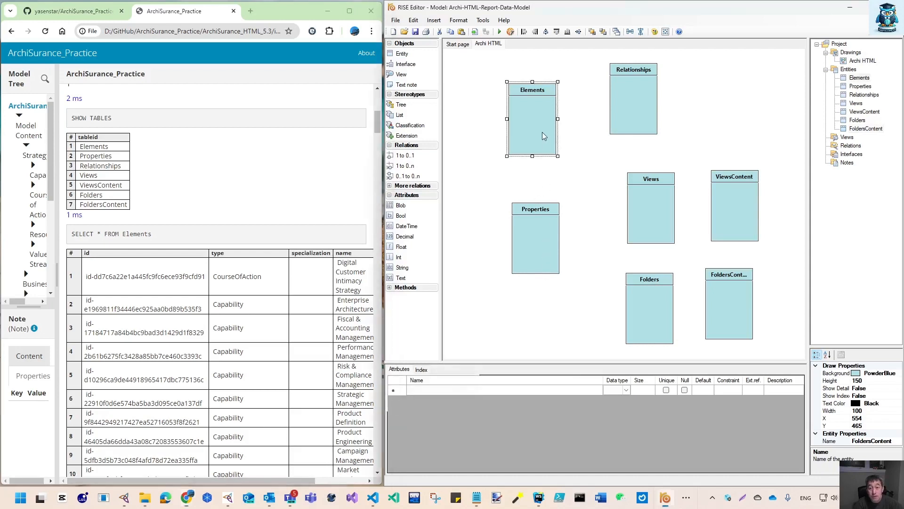
click(431, 388)
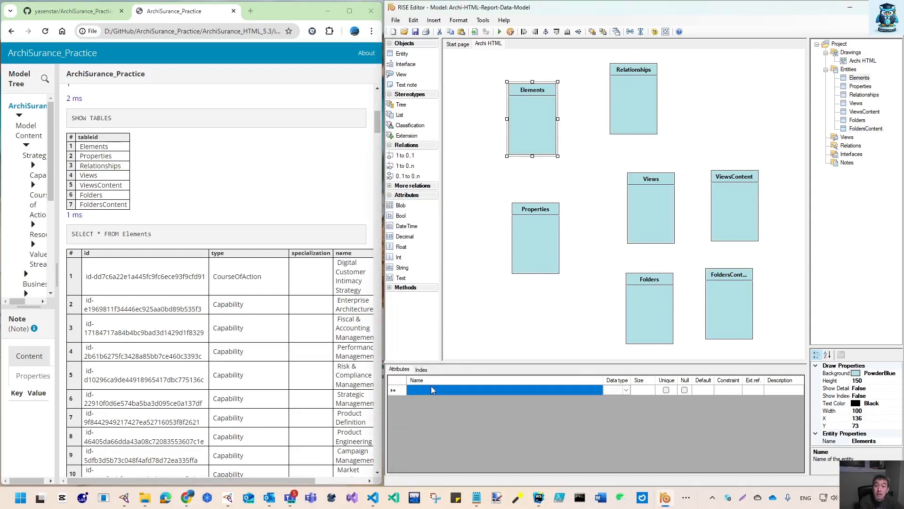
text(id)
key(Return)
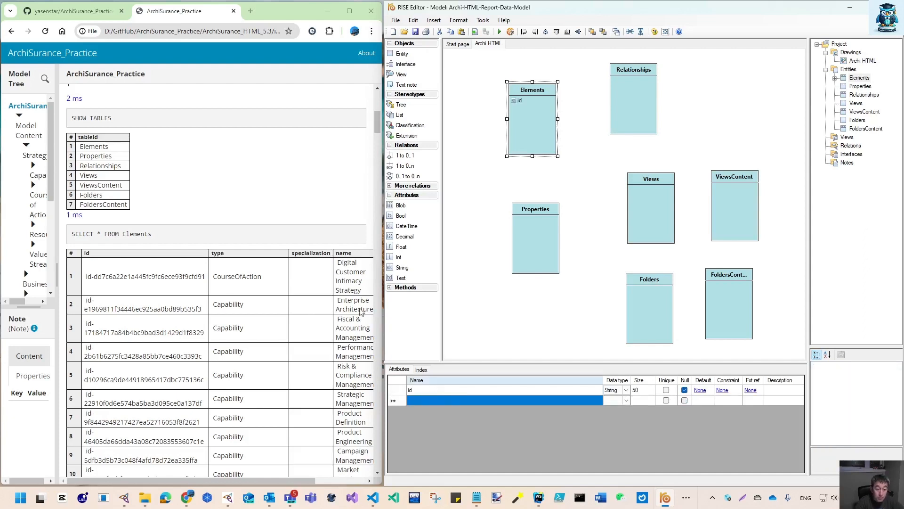
drag(240, 484, 191, 480)
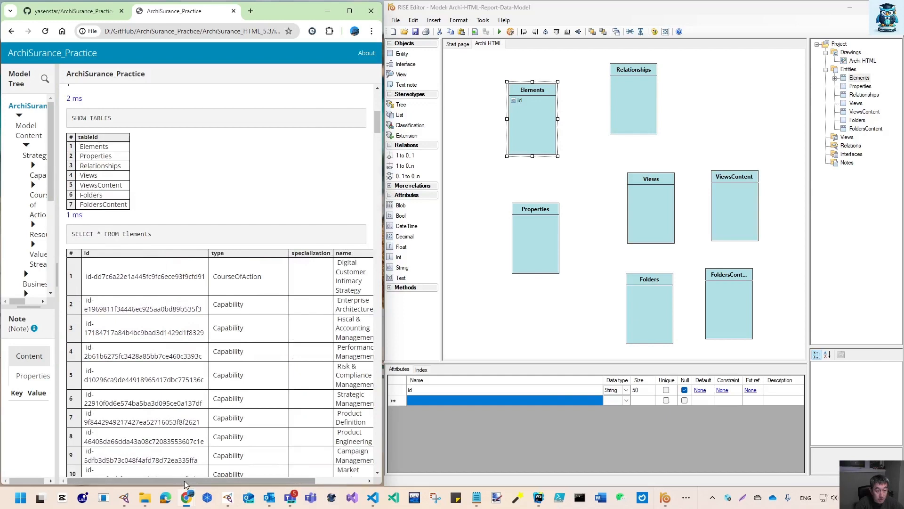
drag(183, 484, 278, 496)
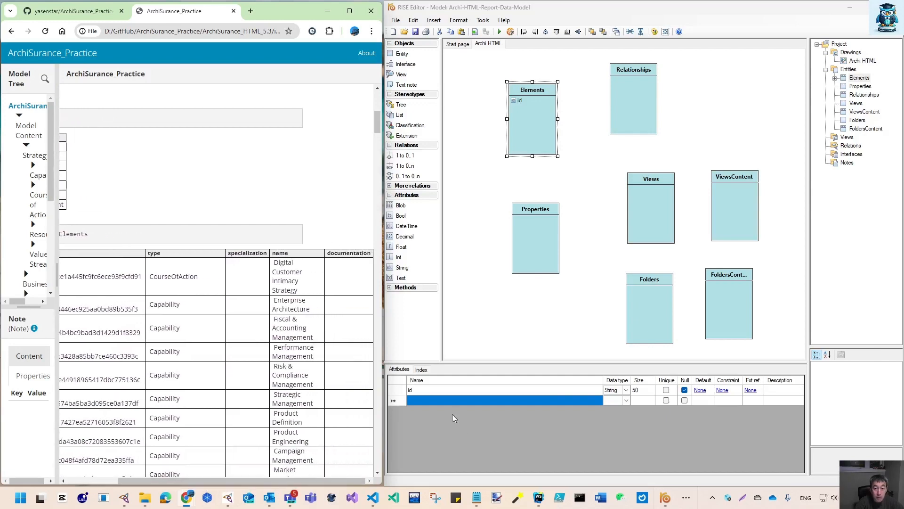
Add type, specialization, name and documentation attributes to Elements and widen its box to 120
click(419, 397)
text(type)
key(Return)
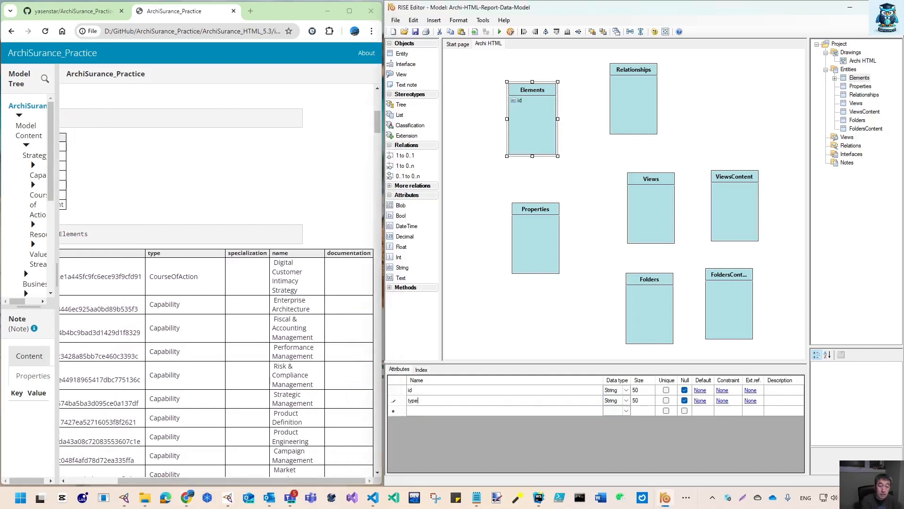
text(spec)
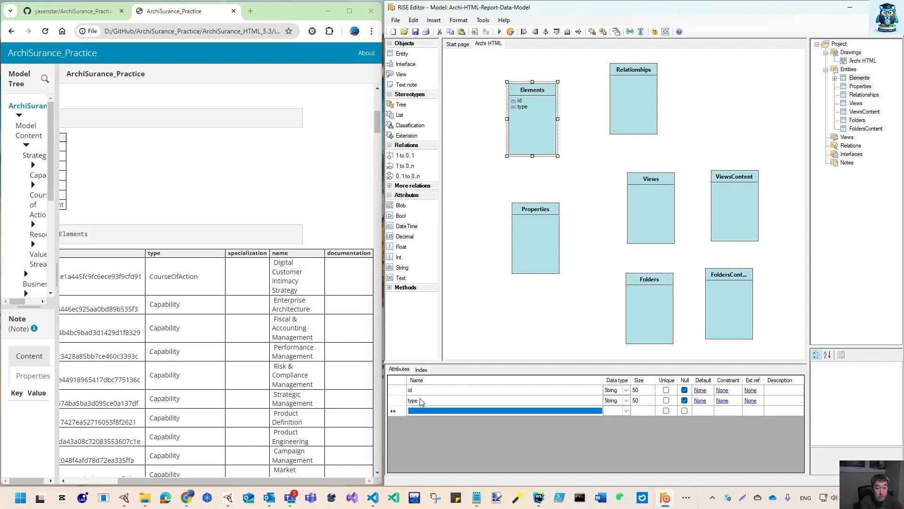
text(ion)
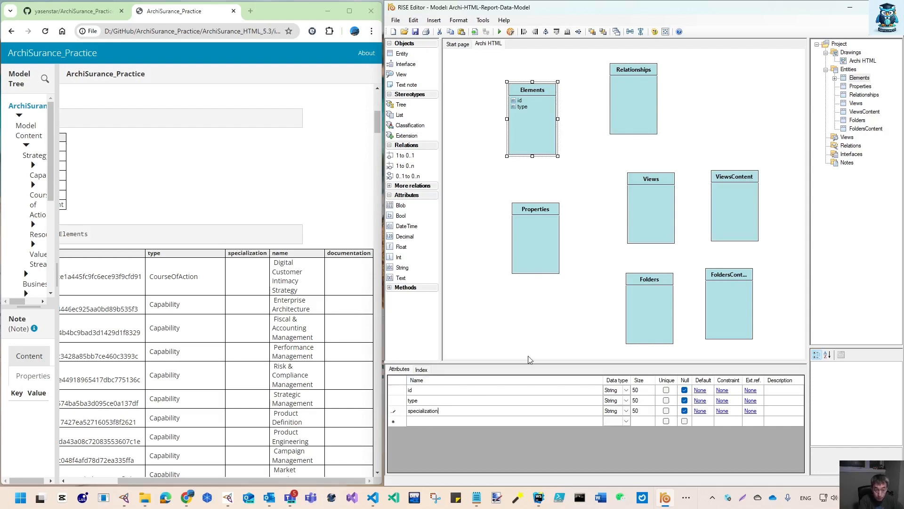
key(Return)
text(name)
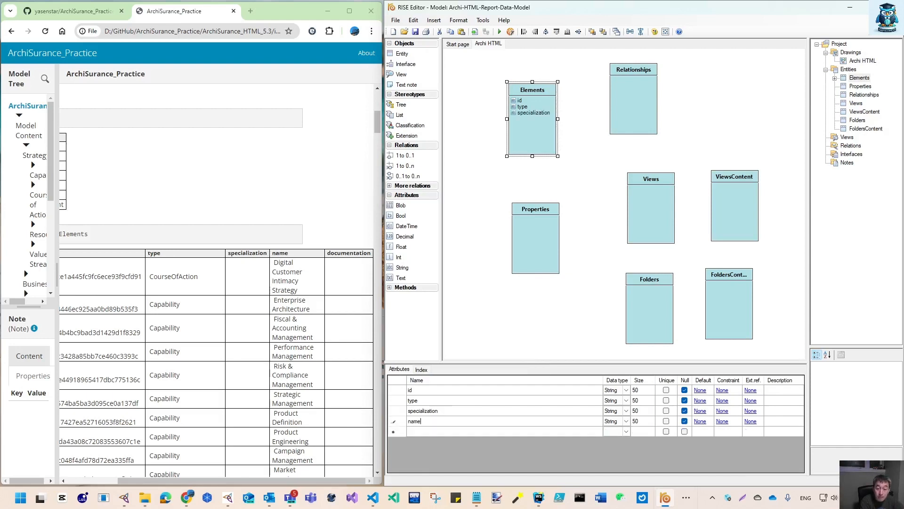
key(Return)
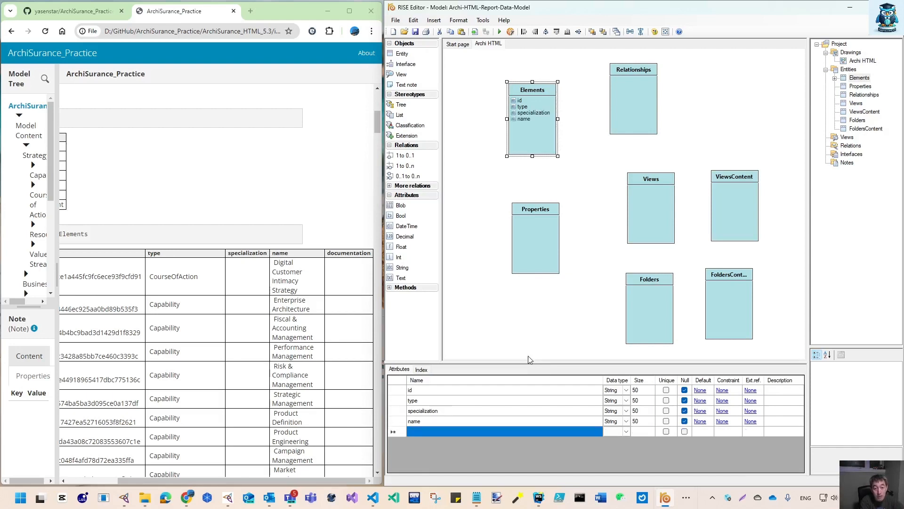
text(documenta)
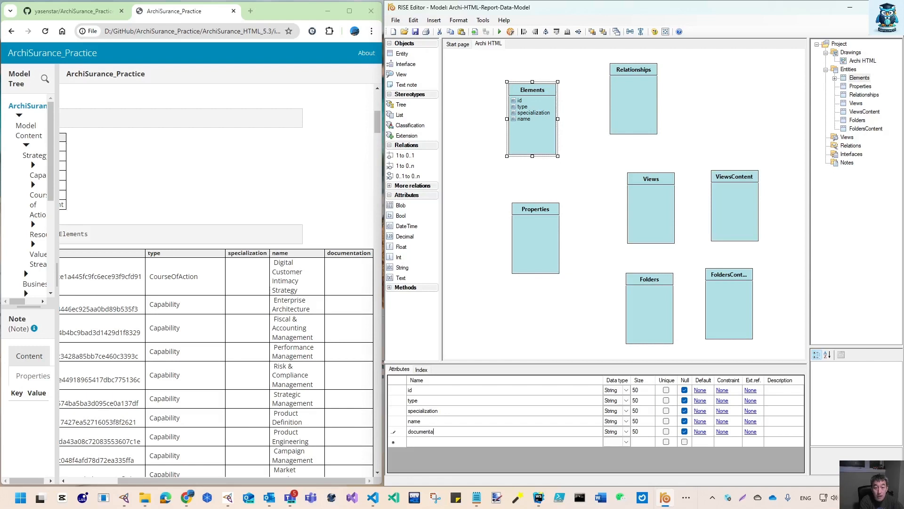
text(tion)
key(Tab)
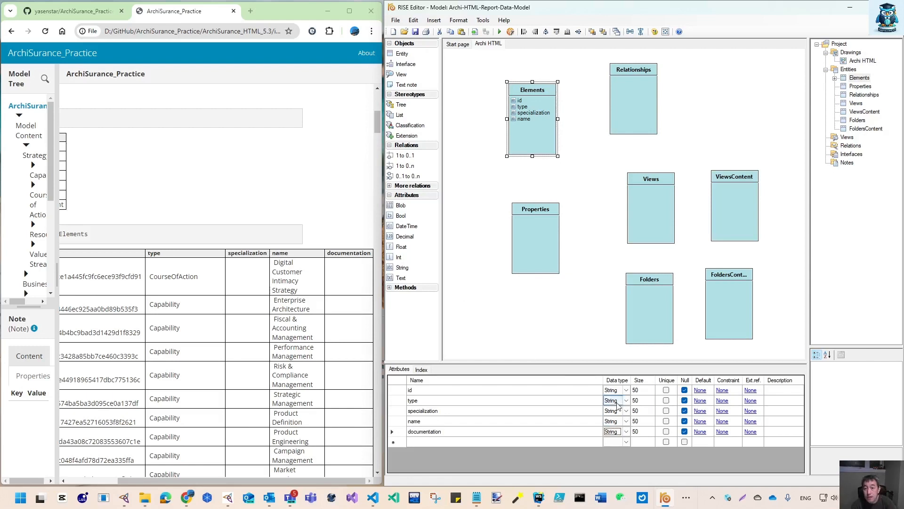
click(445, 432)
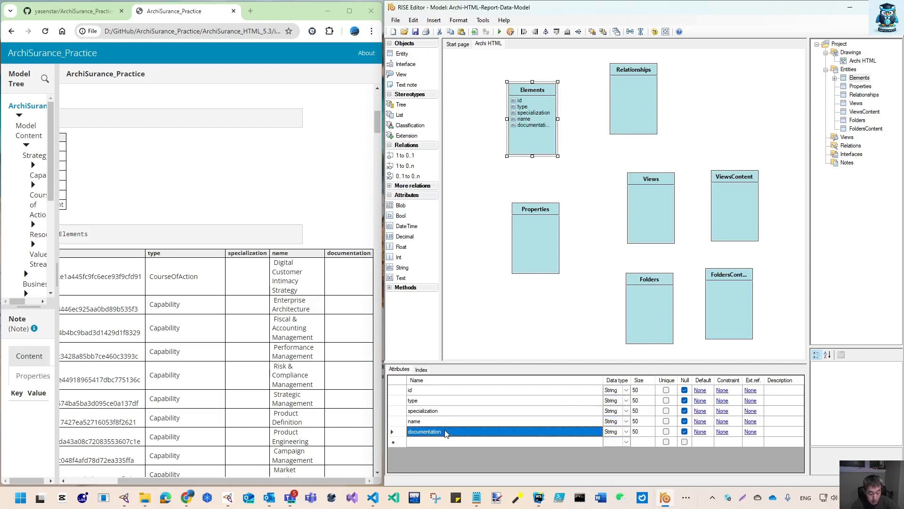
click(439, 442)
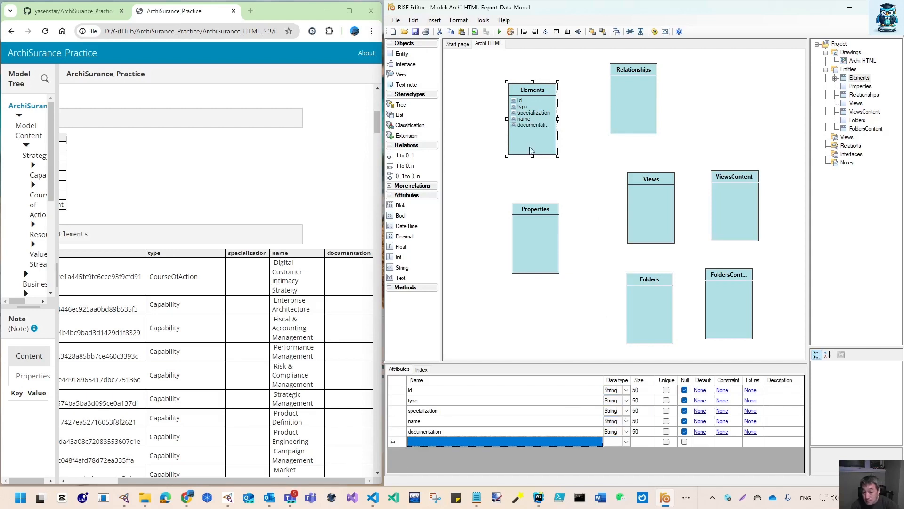
drag(558, 118, 567, 118)
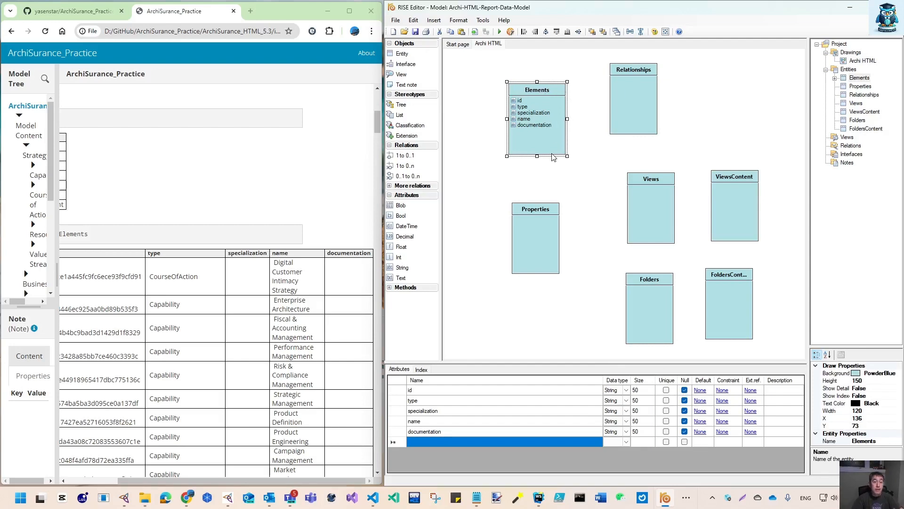
Scroll to the alasql prompt and run select TOP 3 * from Elements
drag(174, 479, 121, 479)
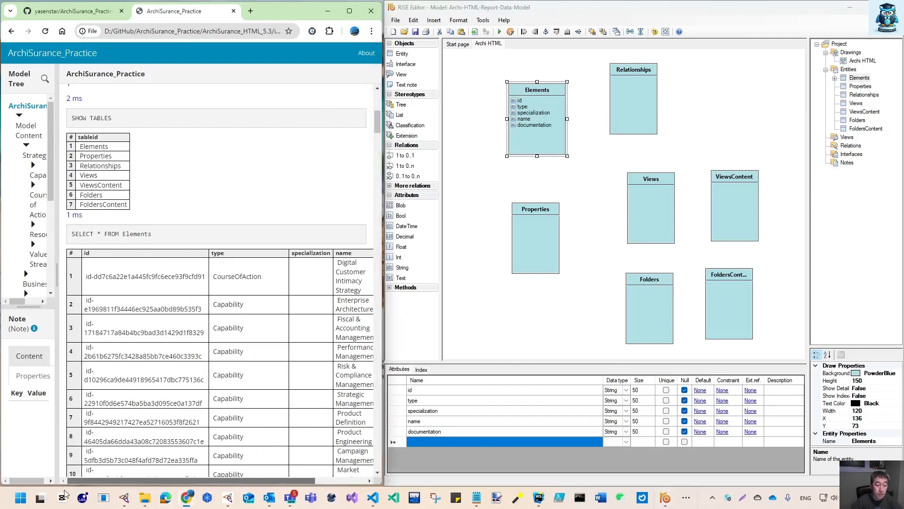
scroll(108, 428, down, 5)
scroll(107, 429, down, 20)
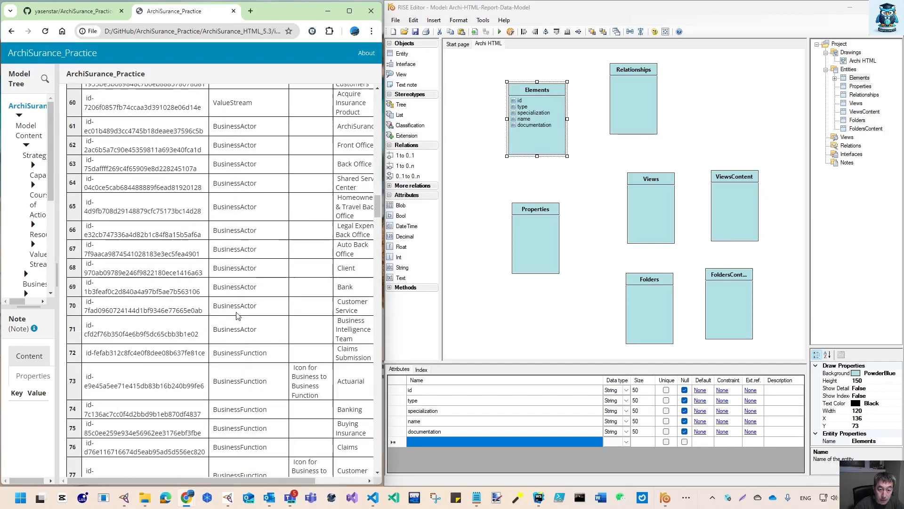
drag(377, 209, 377, 458)
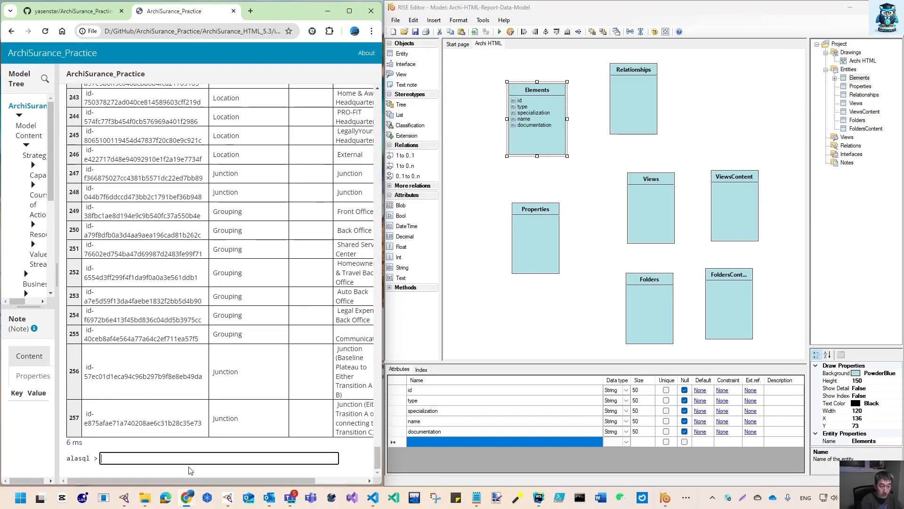
text(select * from Elements)
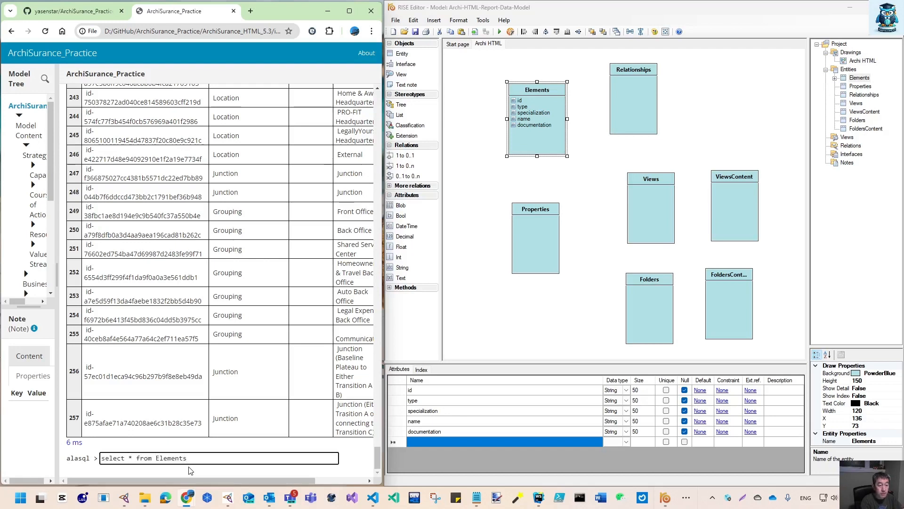
text(TOP 3)
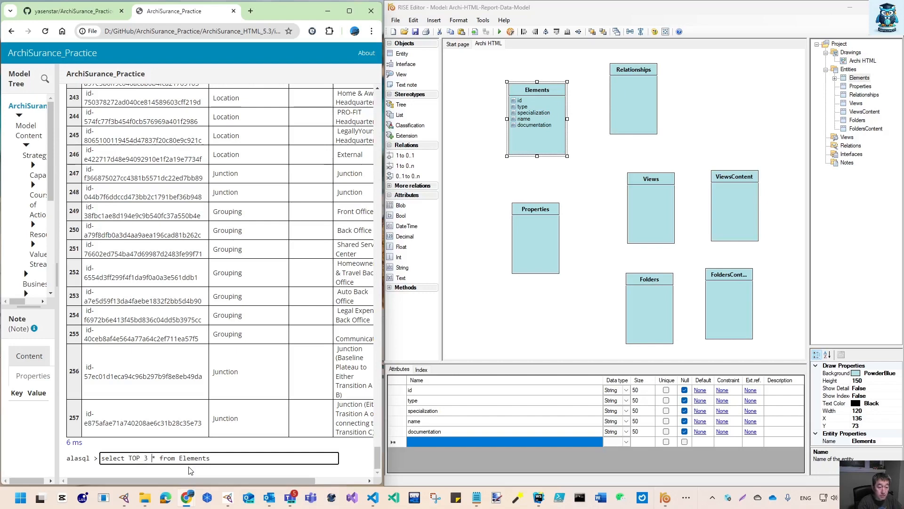
key(Return)
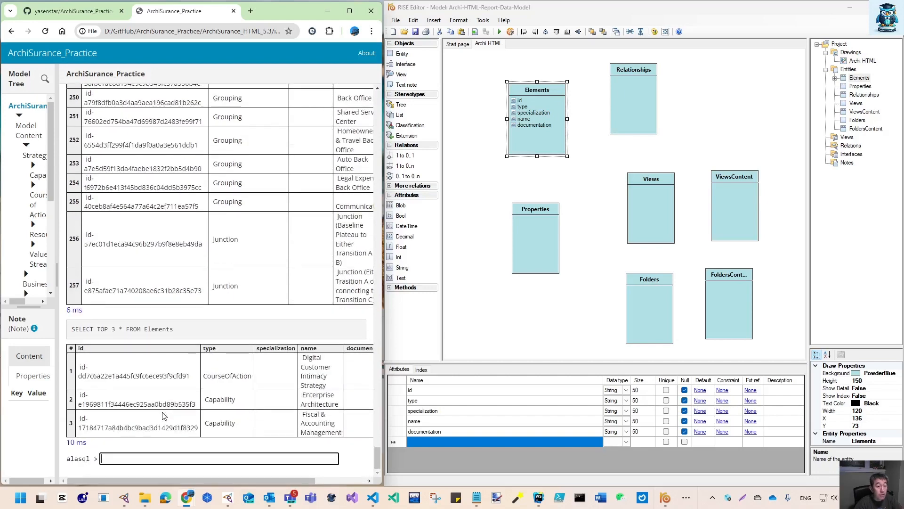
Recall the last query and rerun it against the Properties table instead of Elements
key(Up)
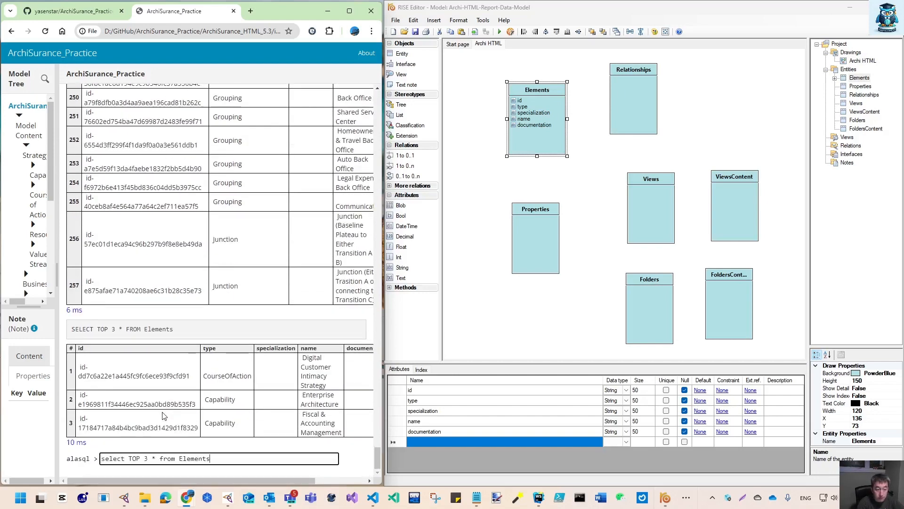
key(BackSpace)
key(BackSpace)
key(BackSpace)
key(BackSpace)
key(BackSpace)
key(BackSpace)
key(BackSpace)
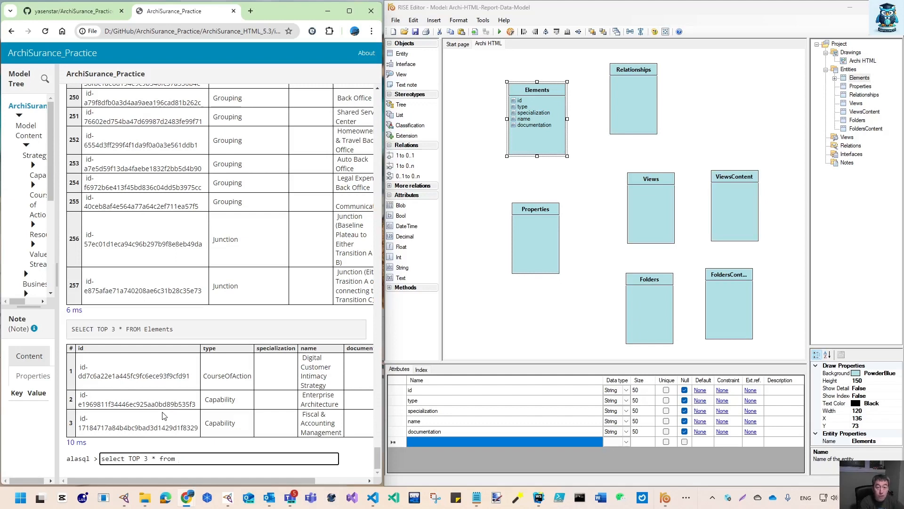
text(Por)
key(BackSpace)
key(BackSpace)
text(roperties)
key(Return)
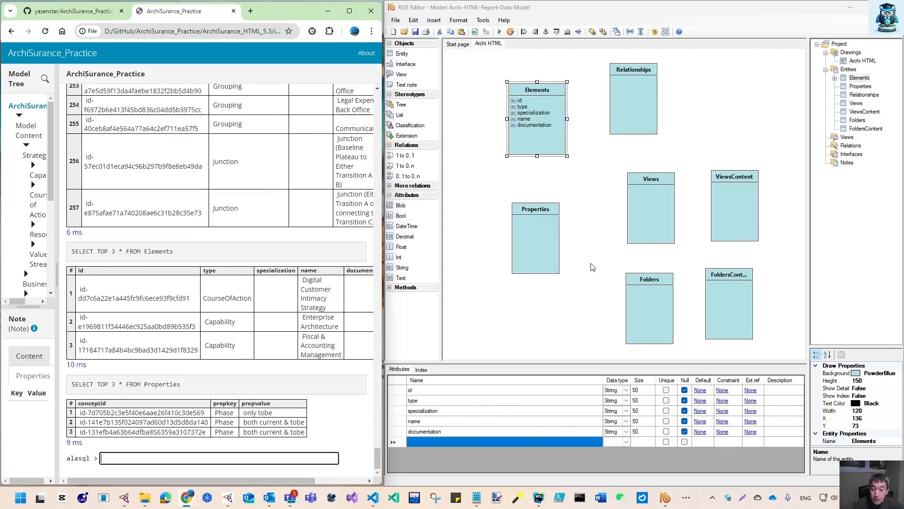
Add conceptid, propkey and propvalue attributes to the Properties entity
click(530, 228)
click(443, 391)
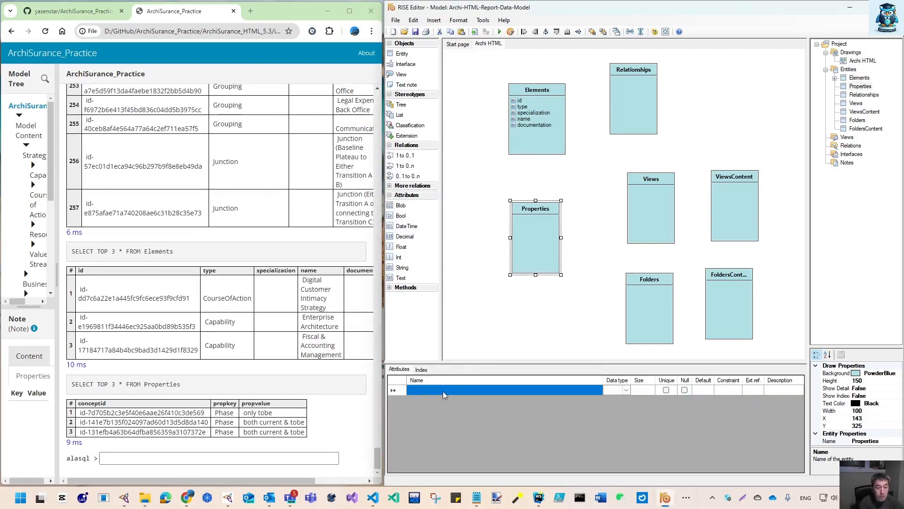
text(conce)
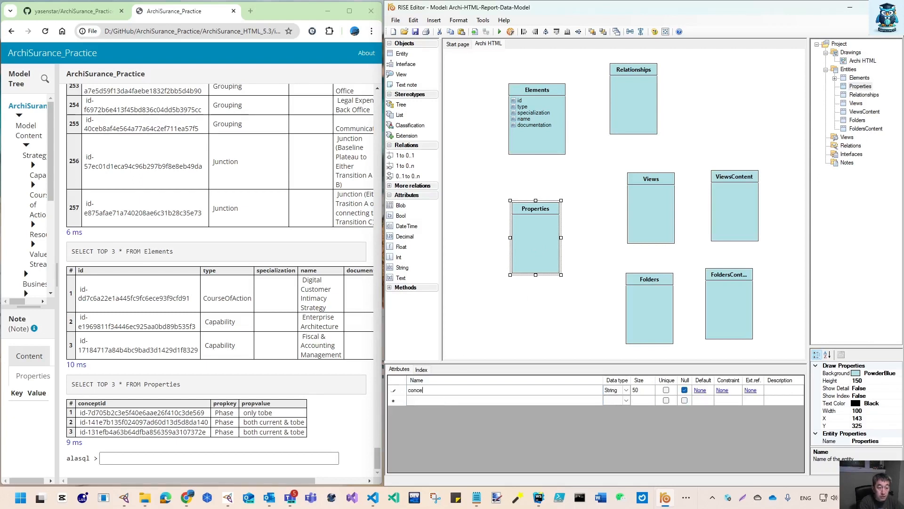
text(ptid)
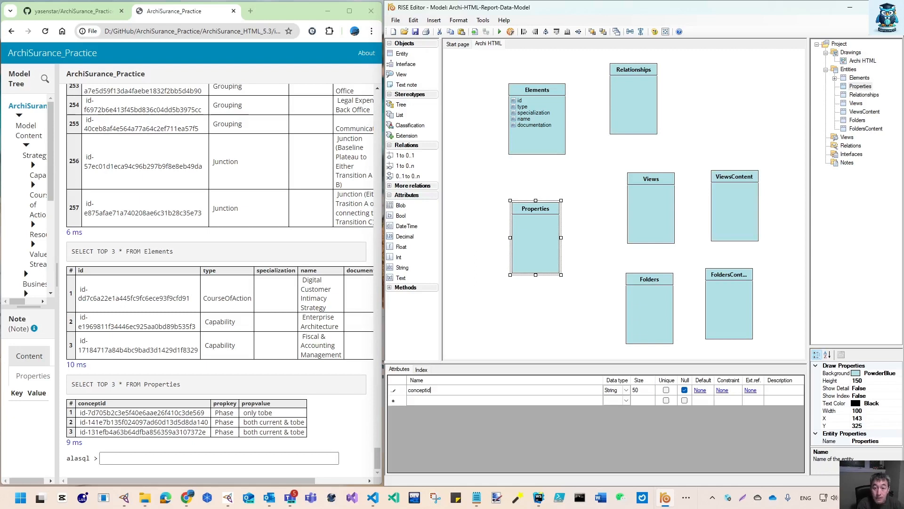
key(Return)
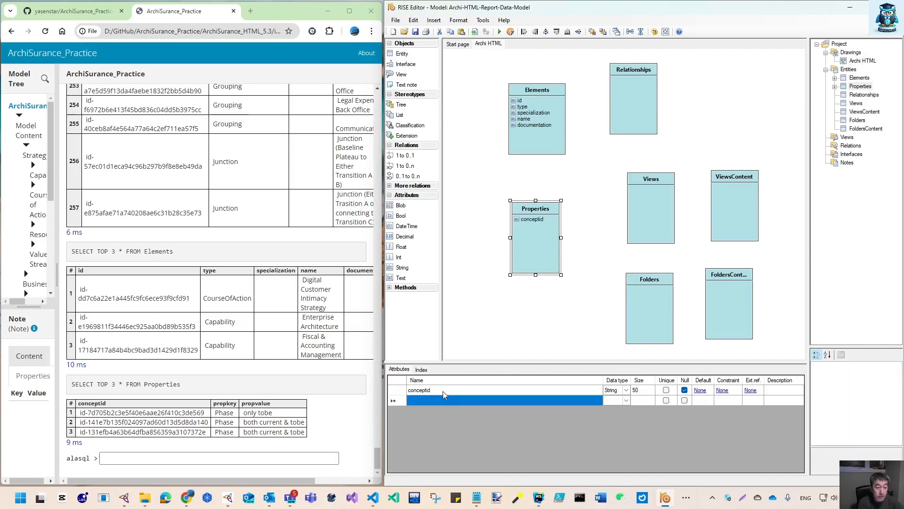
text(pro)
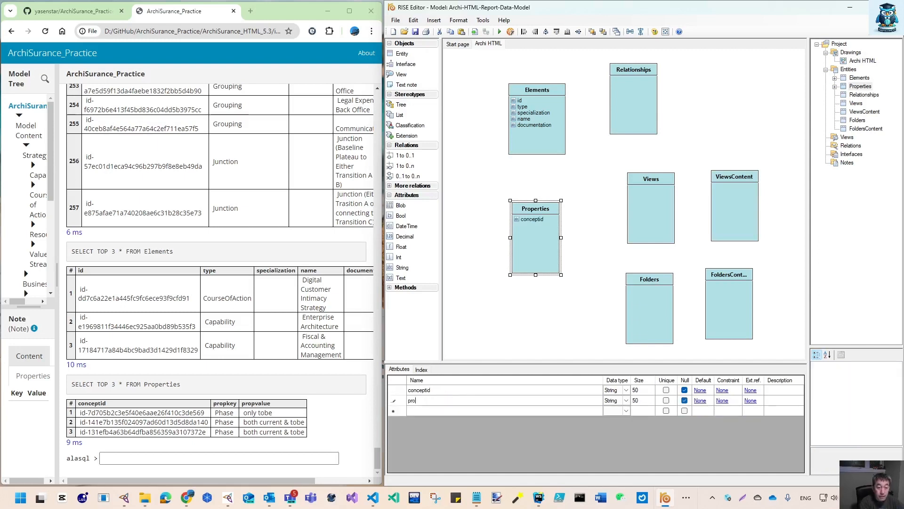
text(pkey)
key(Return)
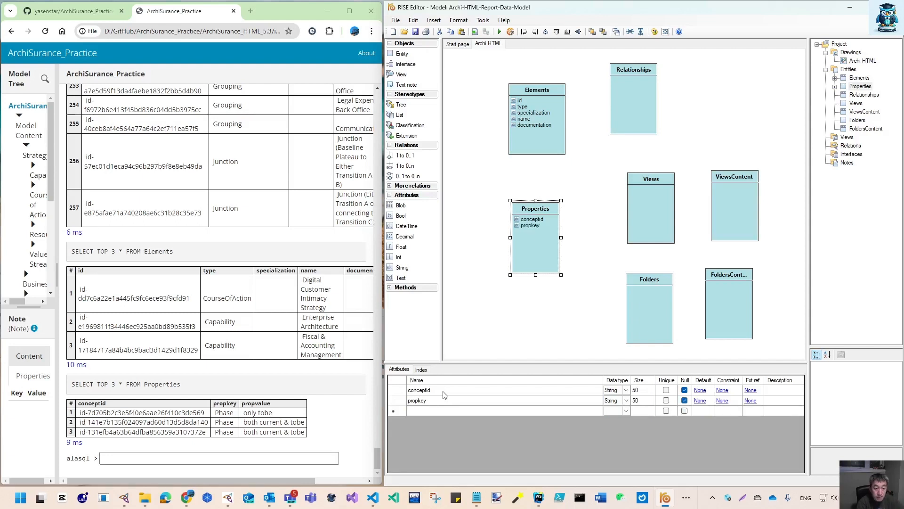
text(p)
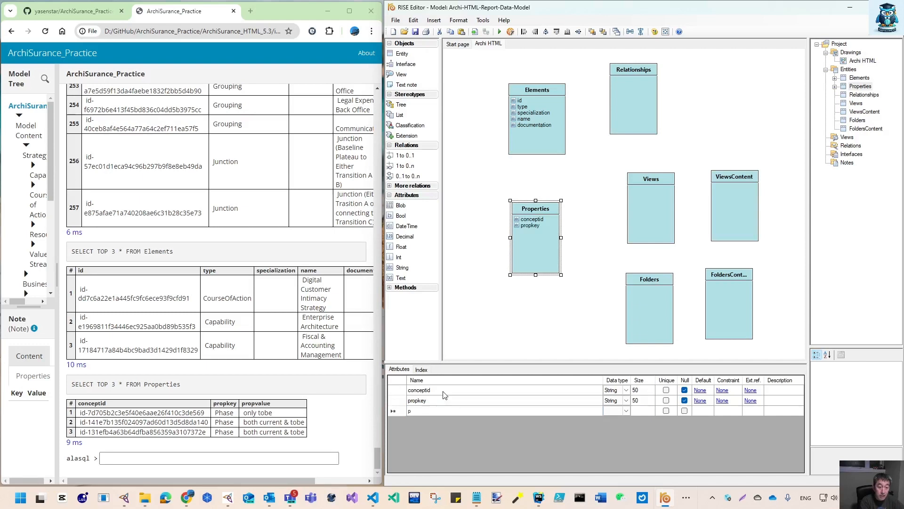
text(ropvalue)
key(Return)
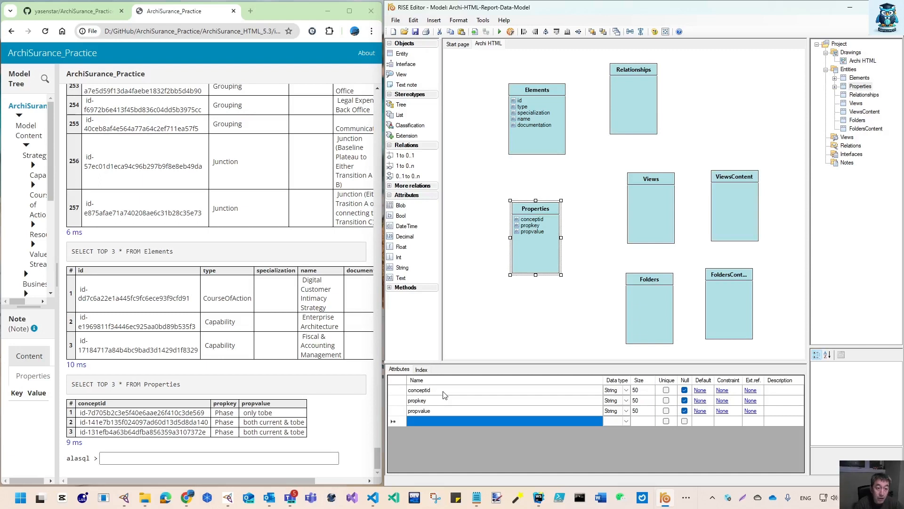
Copy the Properties query into the prompt and run SELECT TOP 3 * FROM Relationships
click(123, 458)
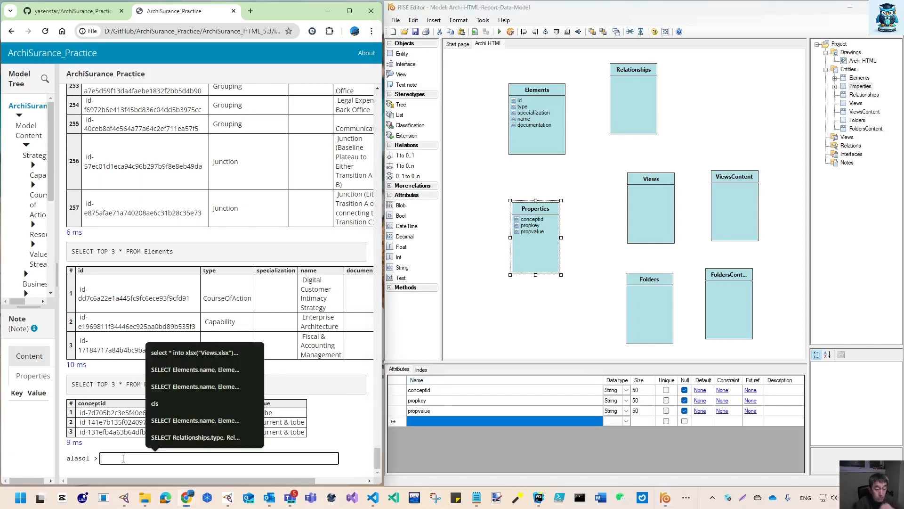
key(Up)
key(Down)
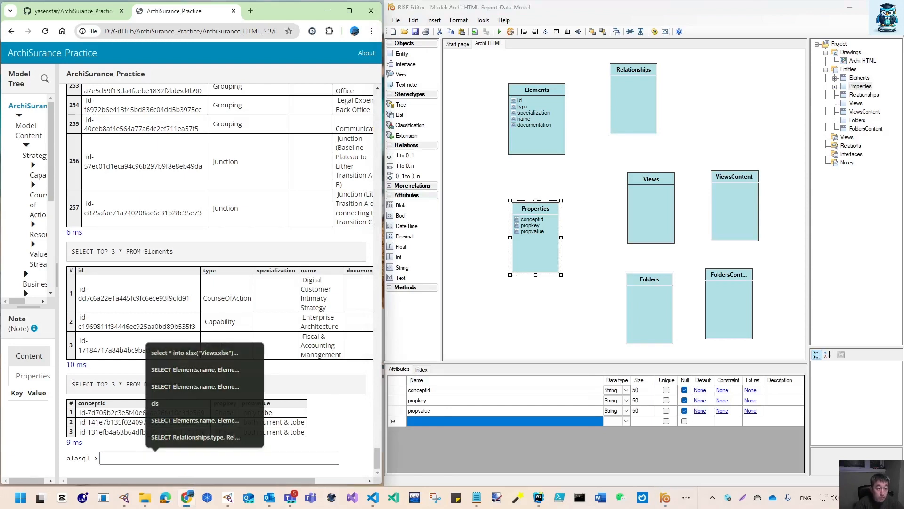
drag(71, 383, 204, 395)
key(ctrl+c)
click(176, 459)
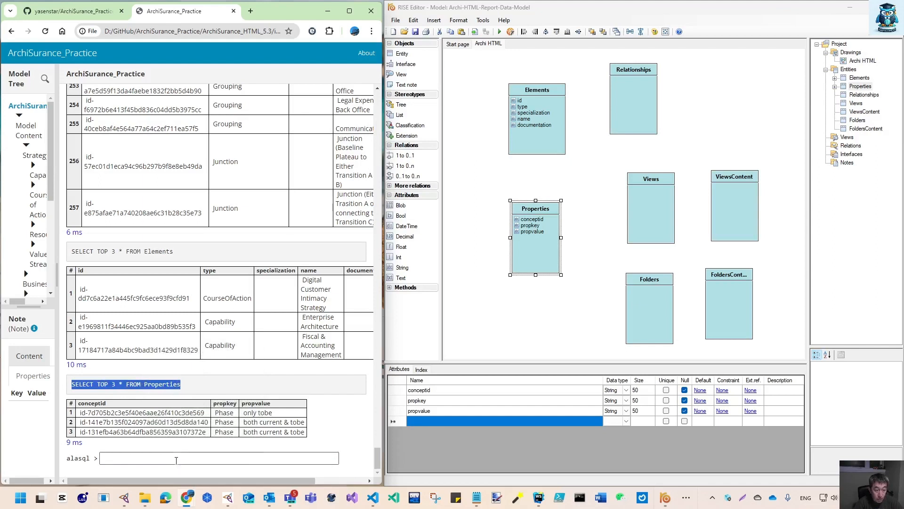
key(ctrl+v)
key(BackSpace)
key(BackSpace)
key(BackSpace)
key(BackSpace)
key(BackSpace)
key(BackSpace)
key(BackSpace)
key(BackSpace)
key(BackSpace)
key(BackSpace)
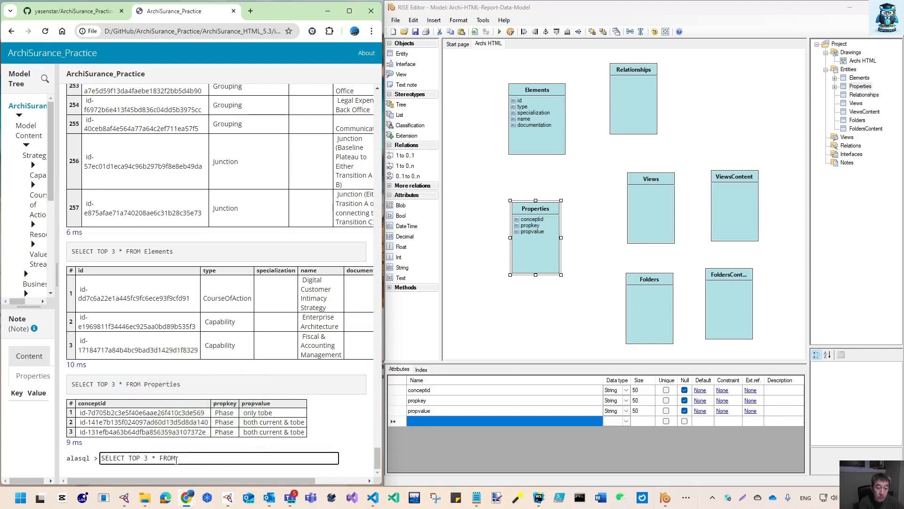
text(Relationship)
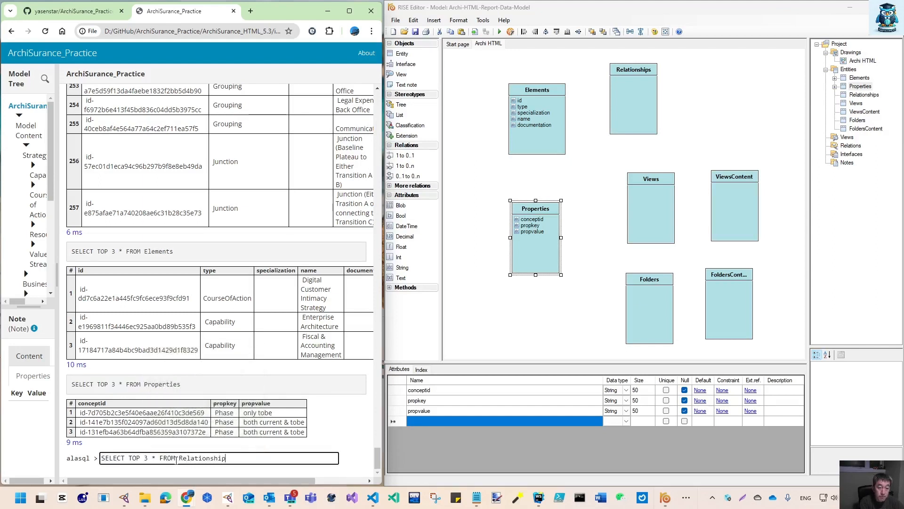
text(s)
key(Return)
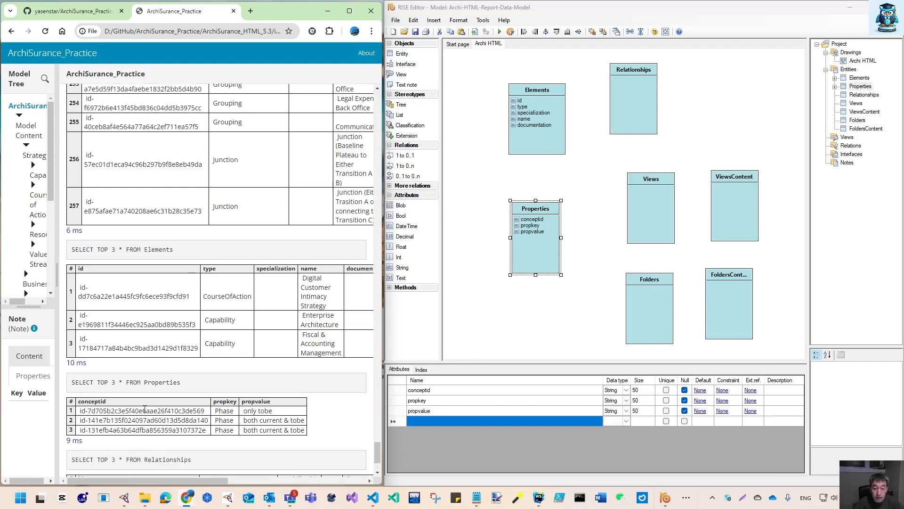
Add an id attribute to the Relationships entity and widen its box to about 129
click(634, 109)
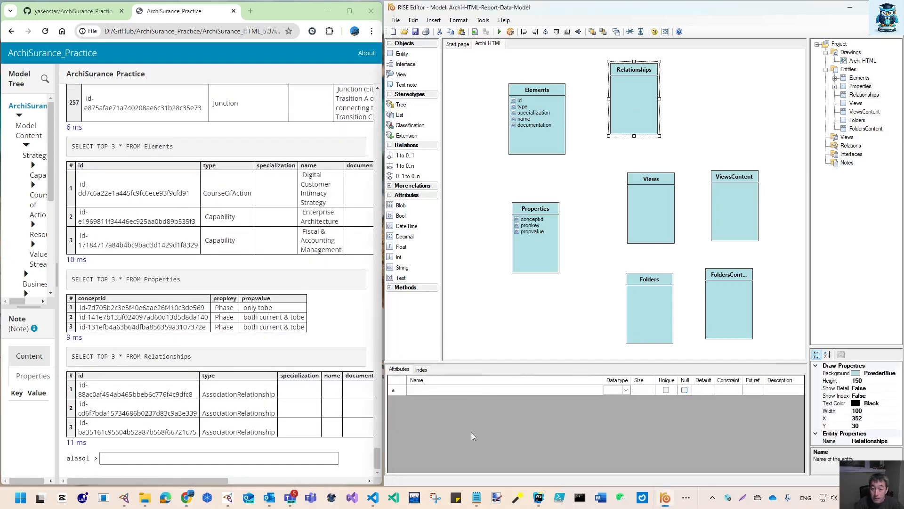
click(455, 390)
text(id)
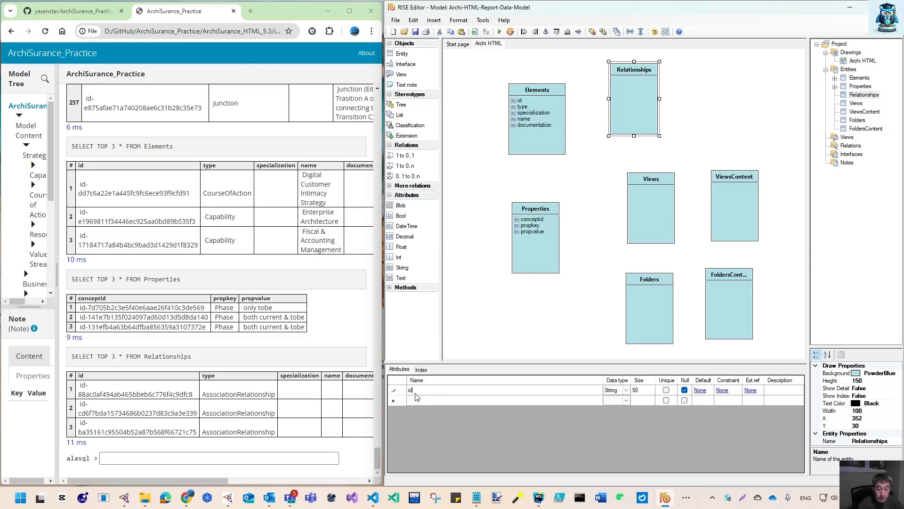
key(Return)
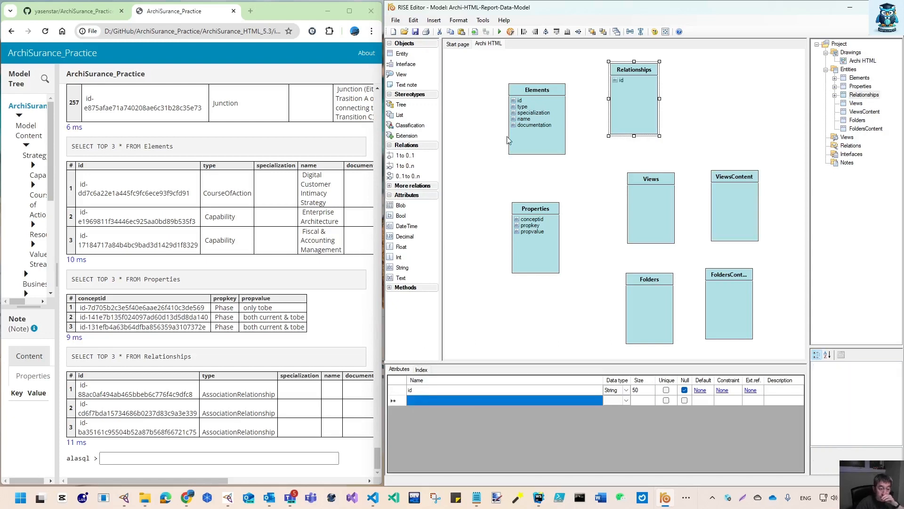
drag(660, 99, 673, 98)
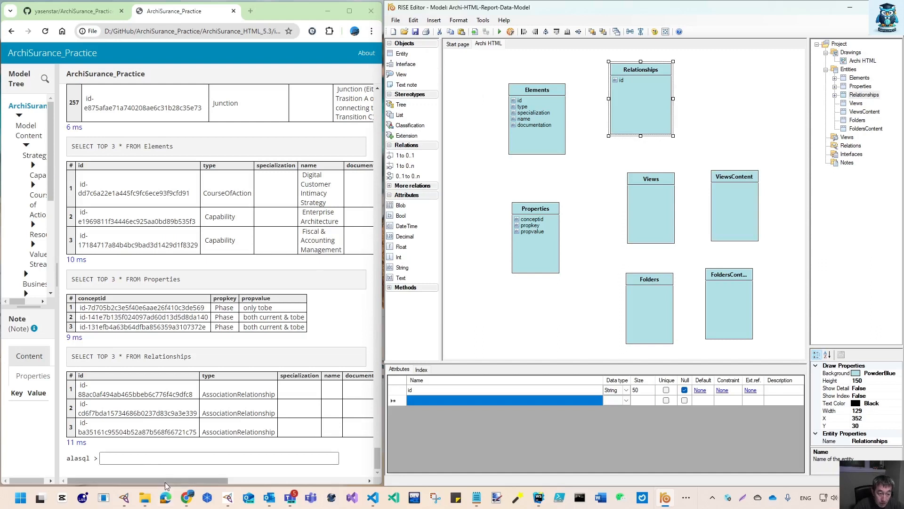
Add type, specialization, name and documentation attributes to the Relationships entity
drag(165, 482, 207, 482)
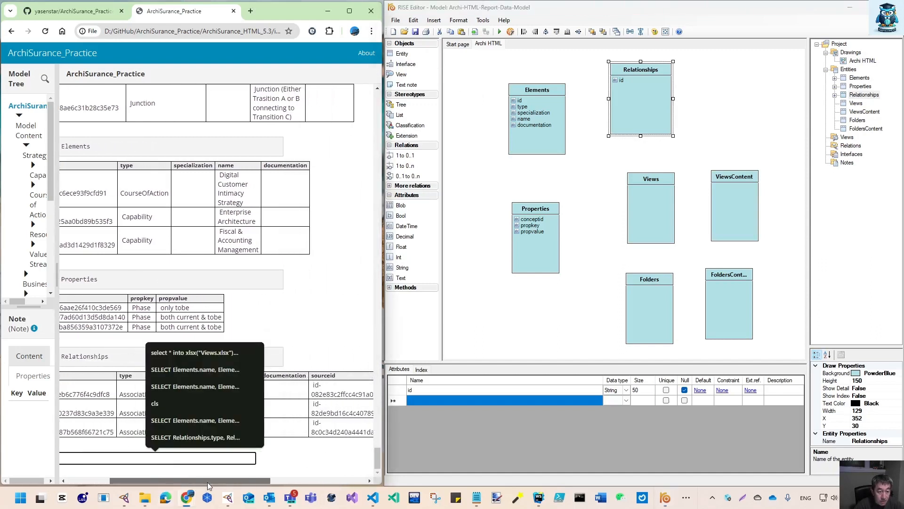
click(427, 400)
text(type)
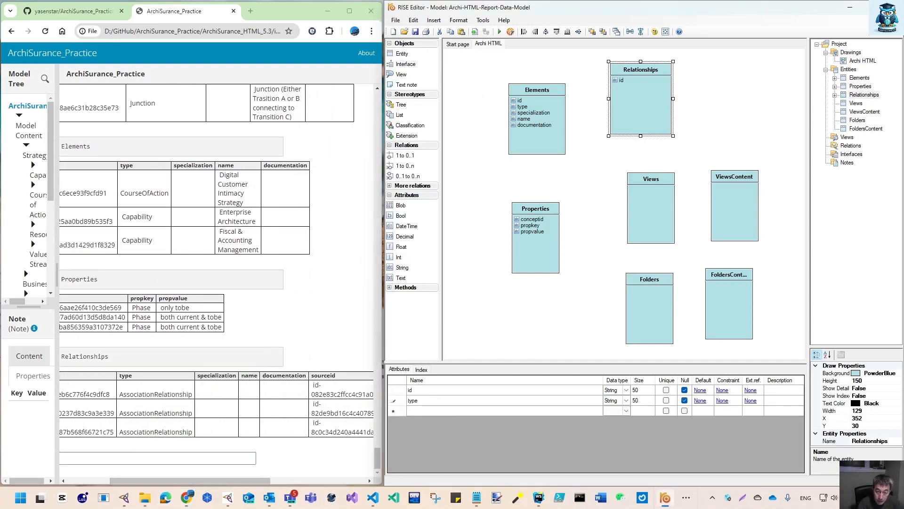
key(Return)
text(specialization)
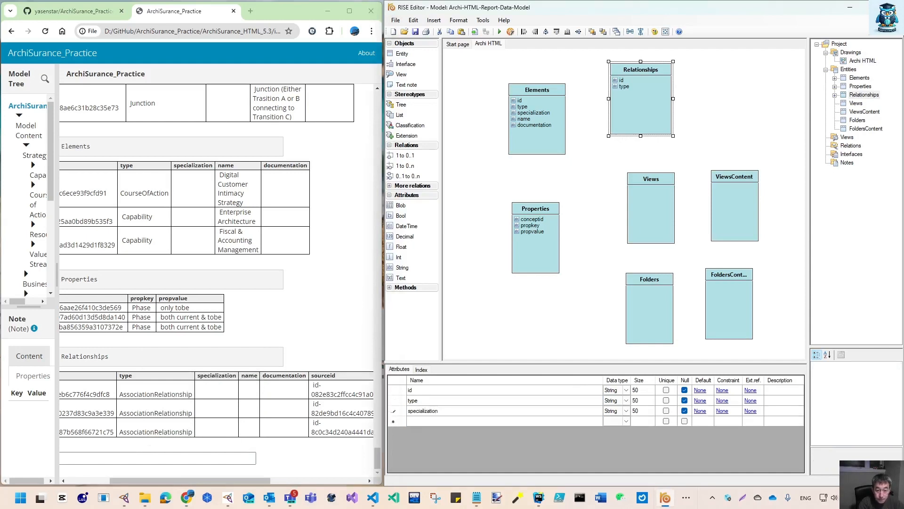
key(Return)
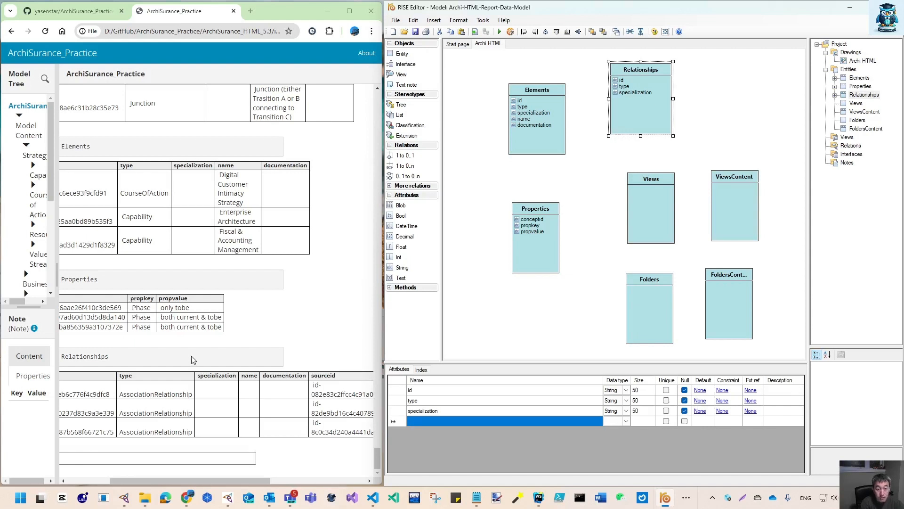
text(name)
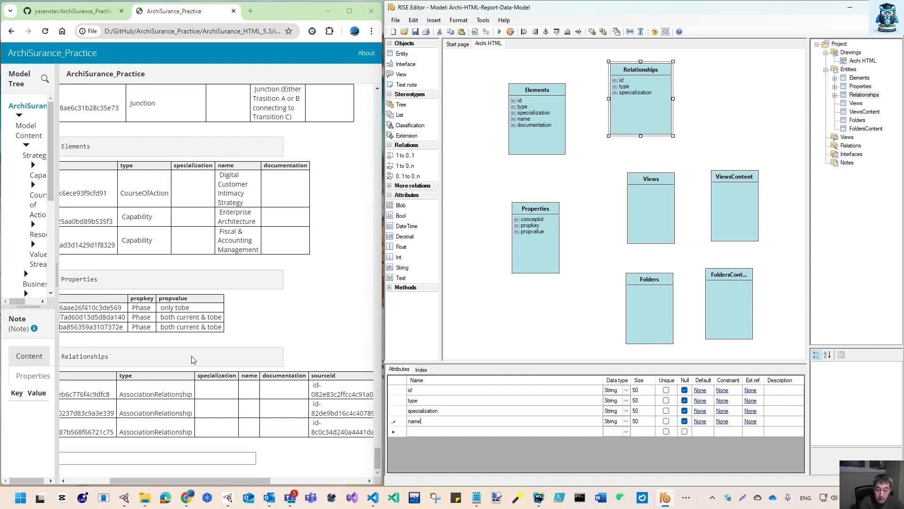
key(Return)
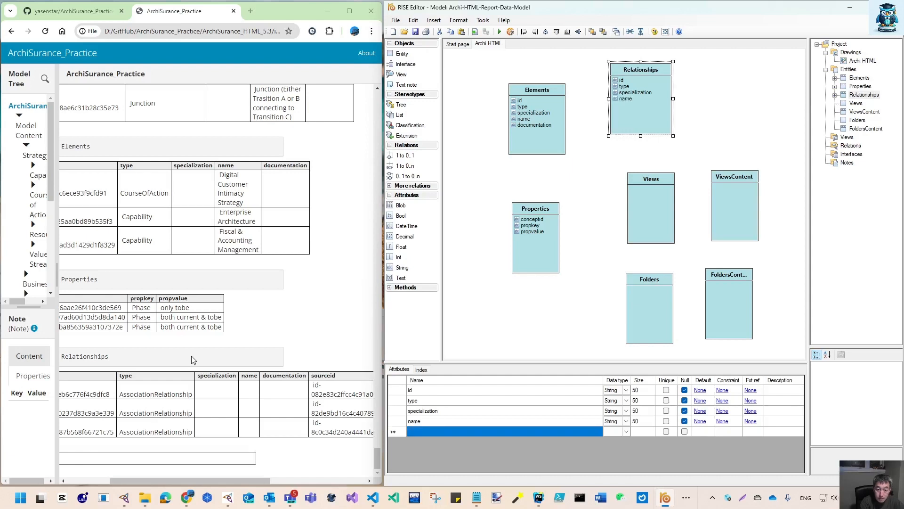
text(documentation)
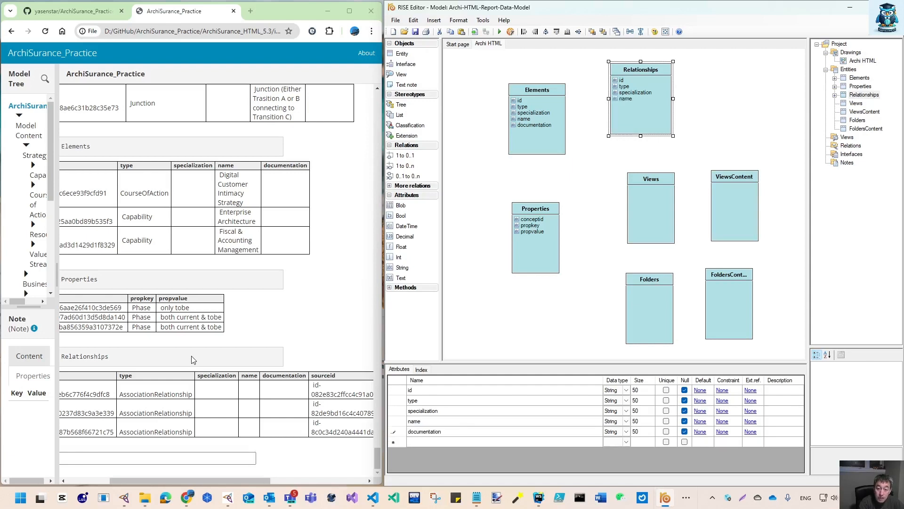
key(Return)
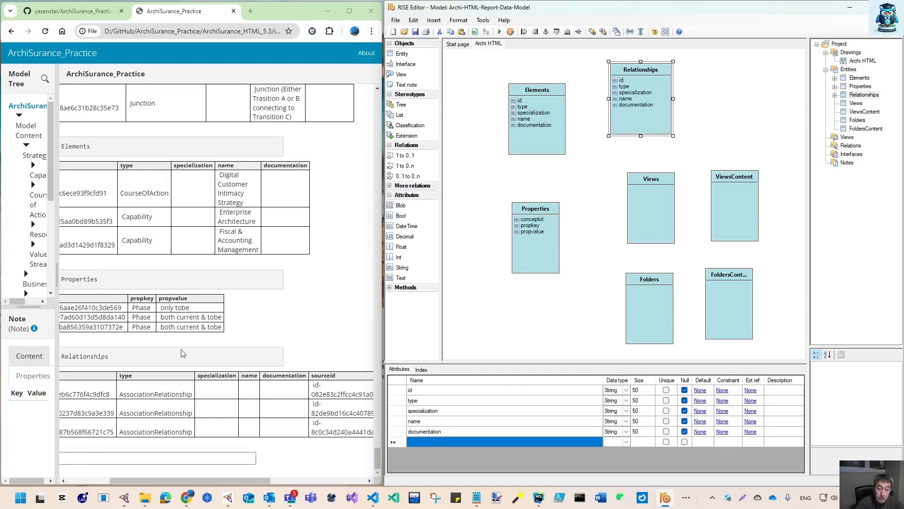
Add sourceid and targetid attributes to the Relationships entity
drag(225, 482, 334, 482)
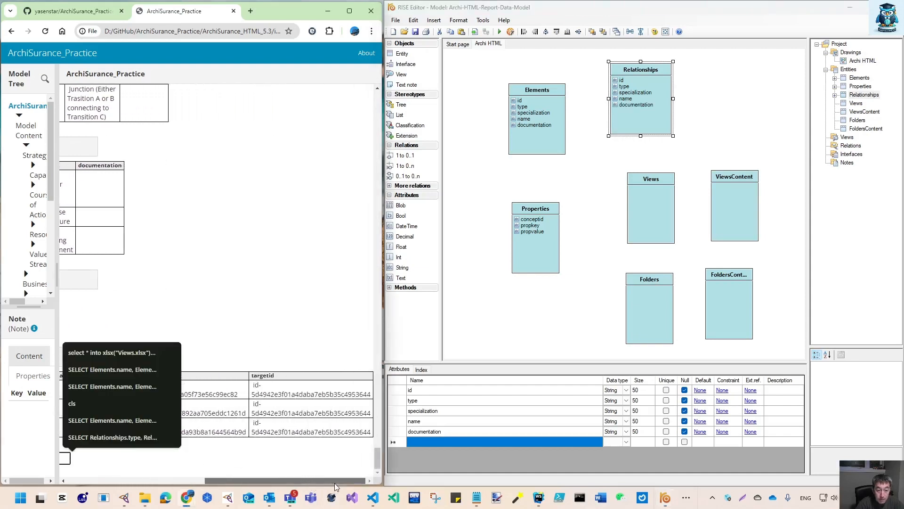
click(451, 443)
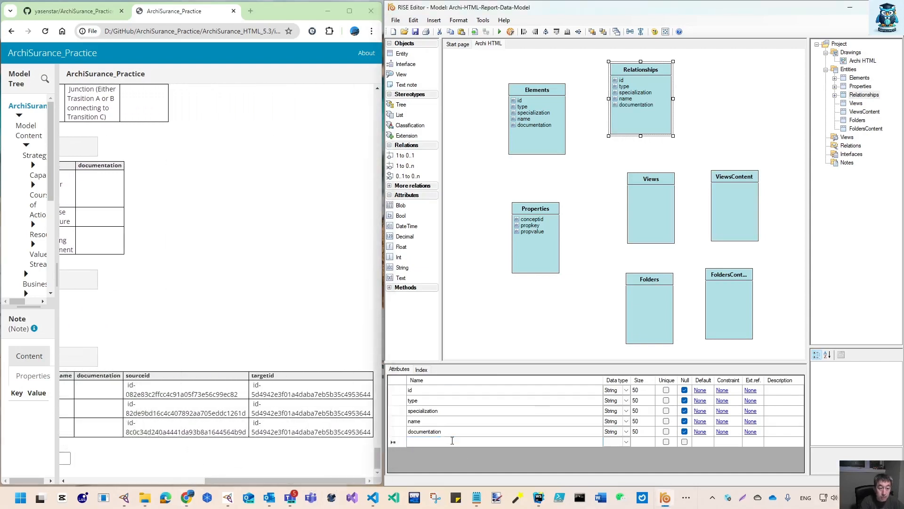
text(source)
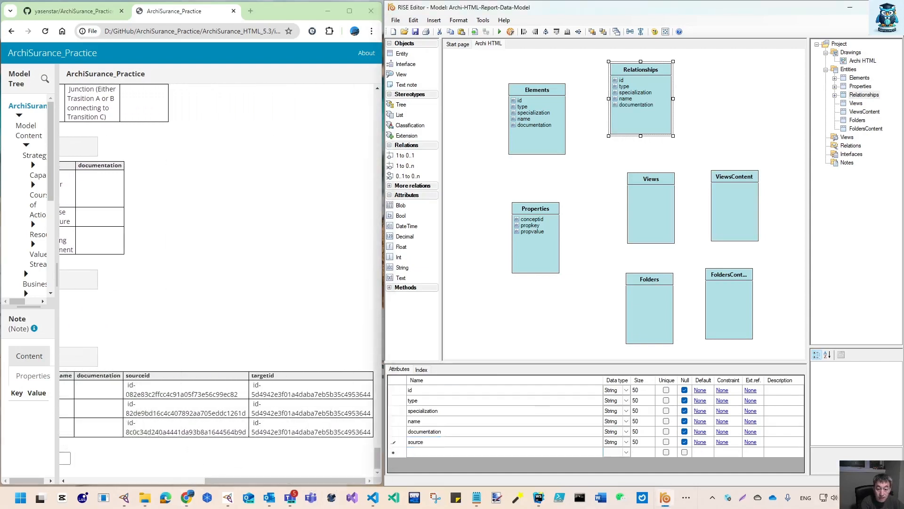
text(id)
key(Return)
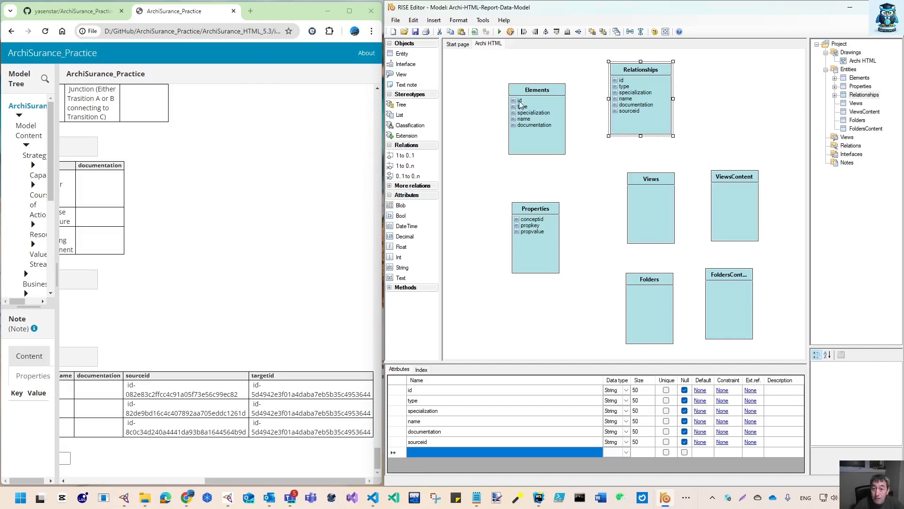
click(444, 451)
text(tar)
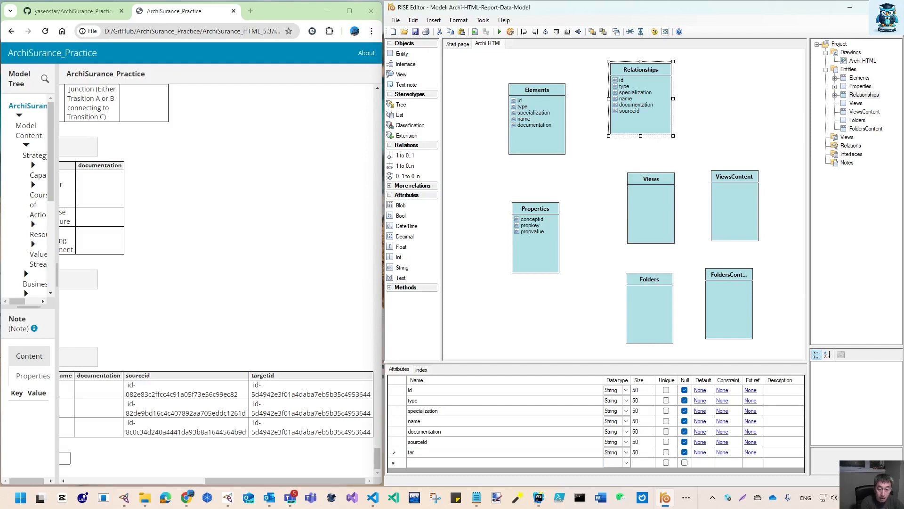
text(getid)
key(Return)
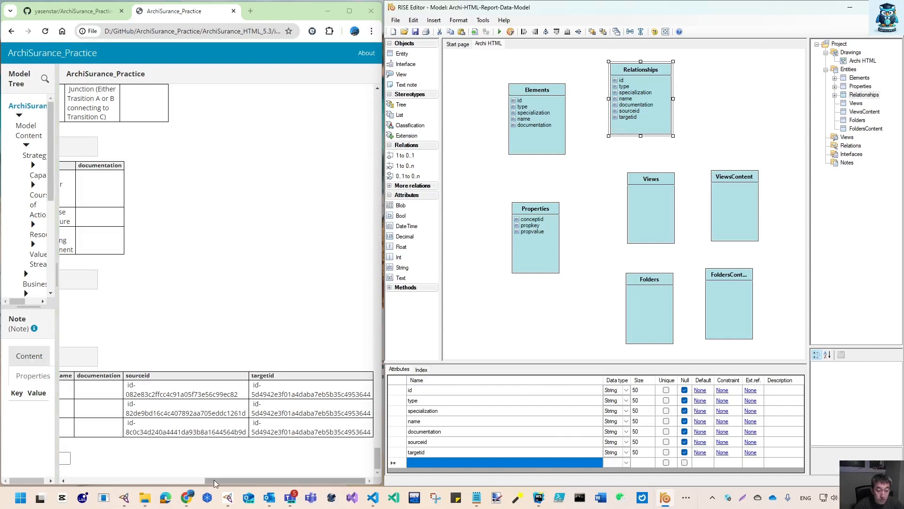
Recall the previous query in the alasql prompt and run SELECT TOP 3 * FROM Views
drag(214, 479, 18, 476)
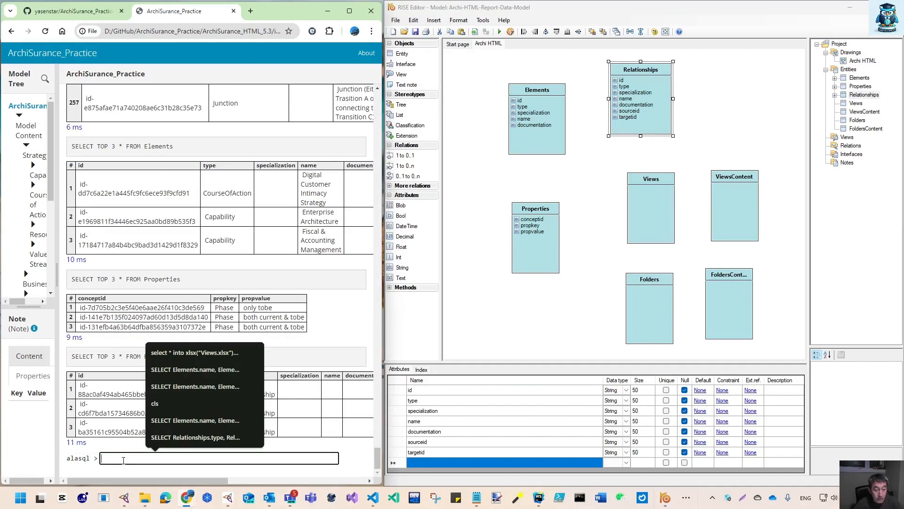
key(Up)
key(Up)
key(BackSpace)
key(BackSpace)
key(BackSpace)
key(BackSpace)
key(BackSpace)
key(BackSpace)
key(BackSpace)
key(BackSpace)
key(BackSpace)
key(BackSpace)
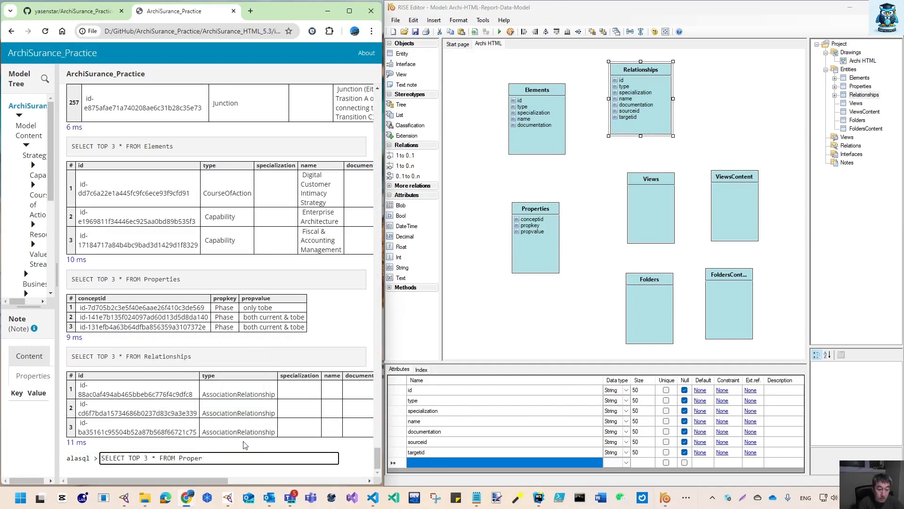
text(Views)
key(Return)
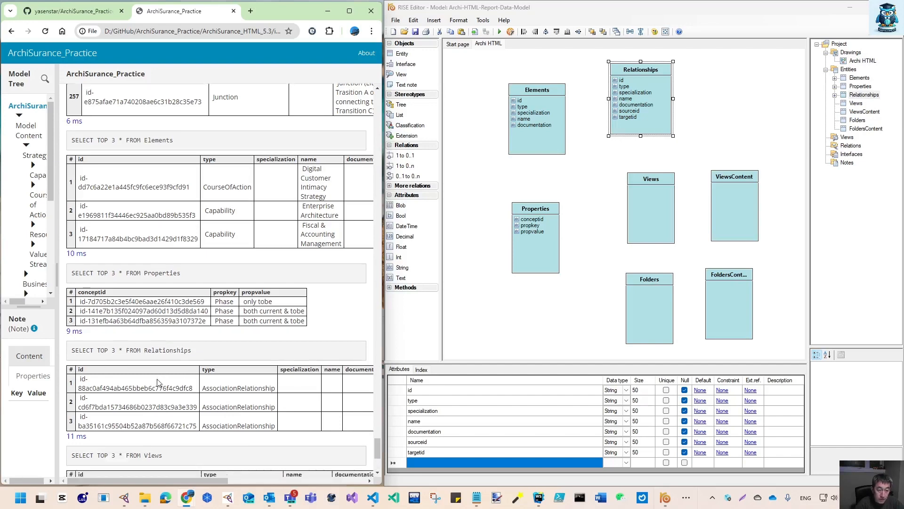
Add id, type, name and documentation attributes to the Views entity
click(654, 199)
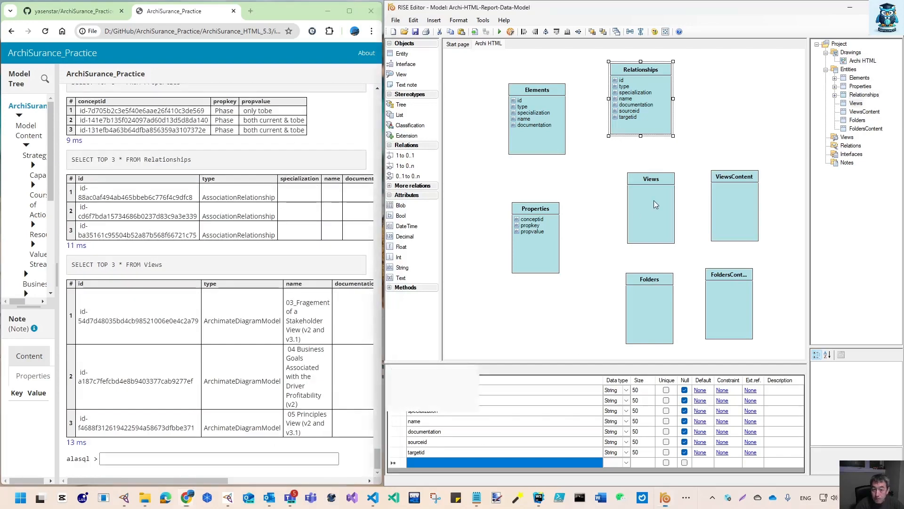
click(419, 389)
text(id)
key(Return)
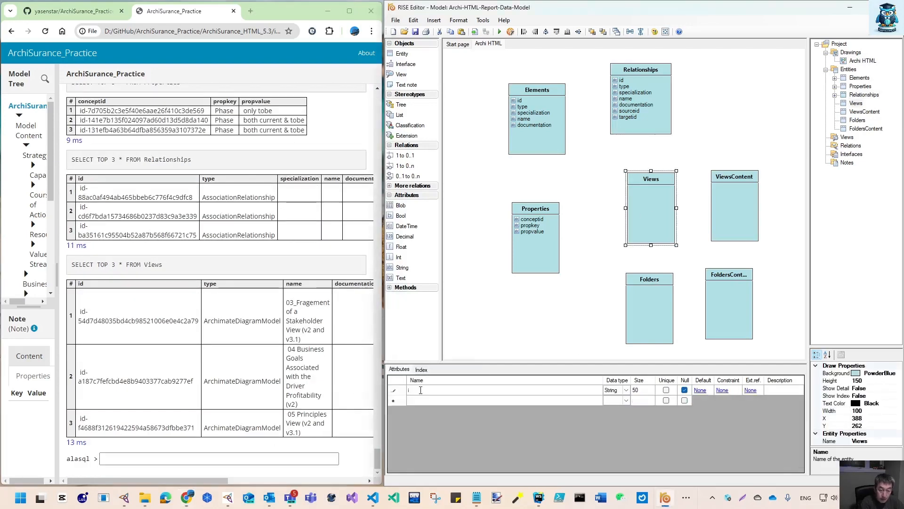
text(type)
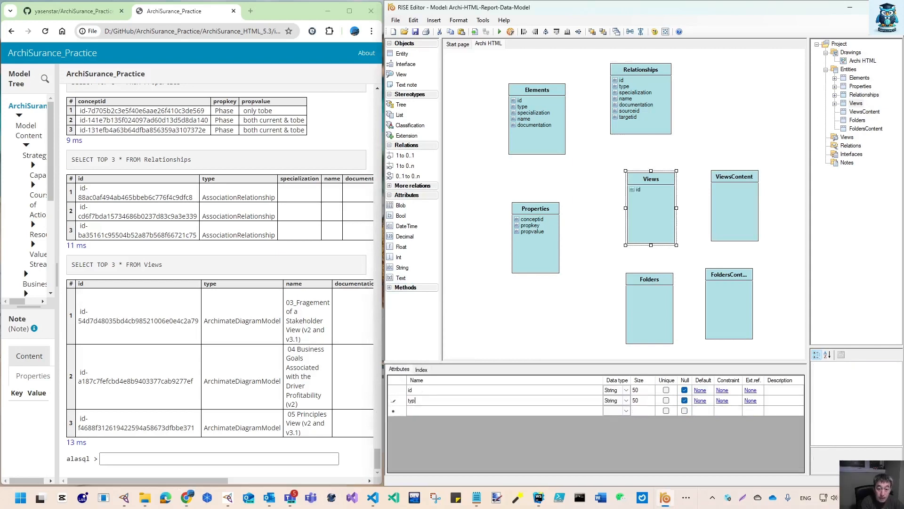
key(Return)
text(name)
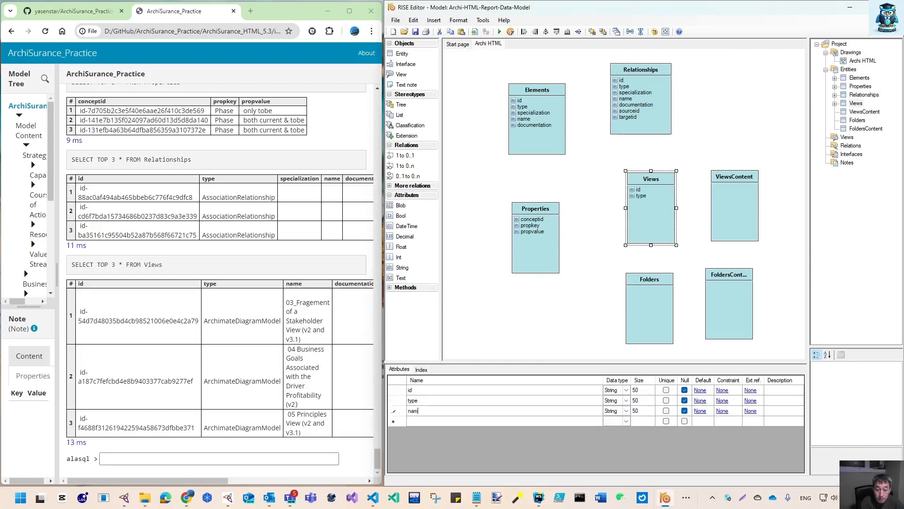
key(Return)
text(documentati)
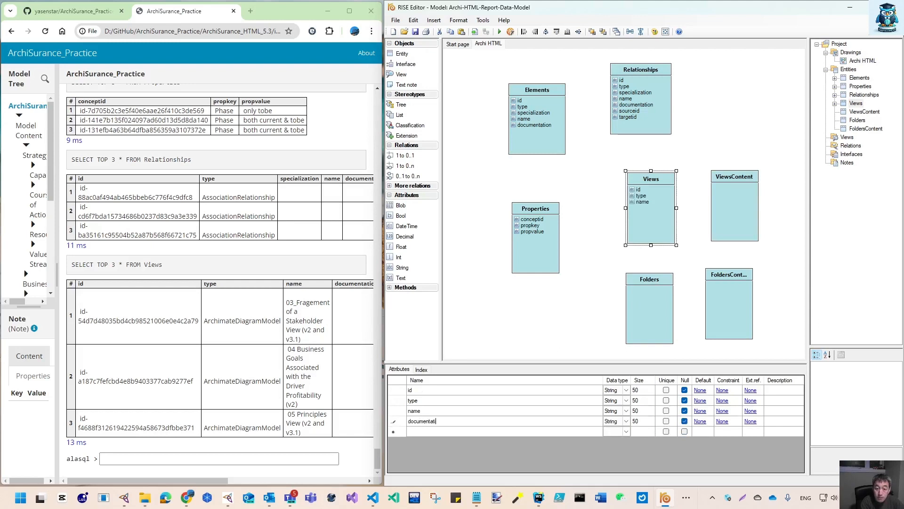
text(on)
key(Return)
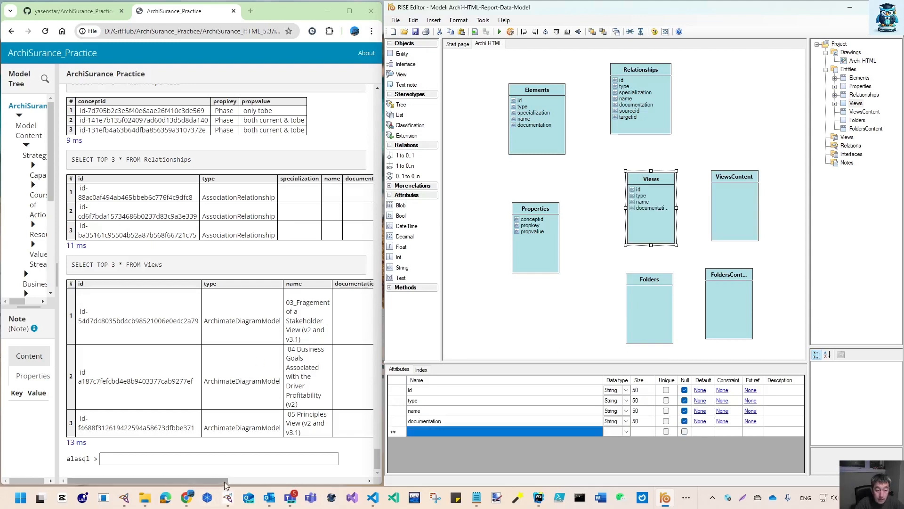
Copy the Views query into the prompt and run SELECT TOP 3 * FROM ViewsContent
drag(225, 486, 312, 482)
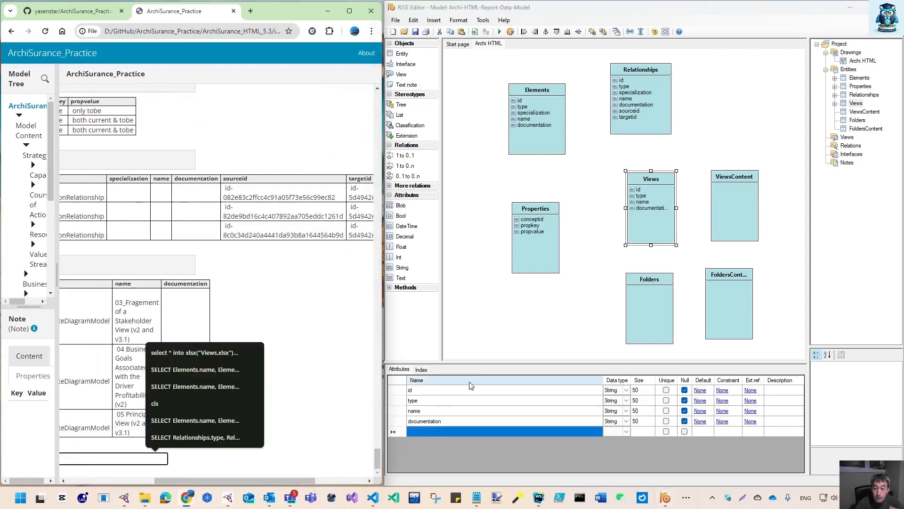
click(736, 198)
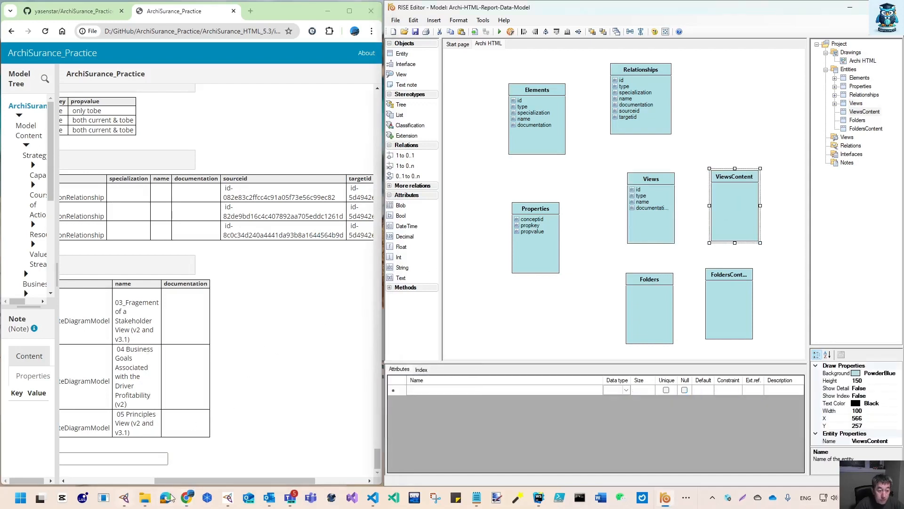
drag(181, 479, 93, 481)
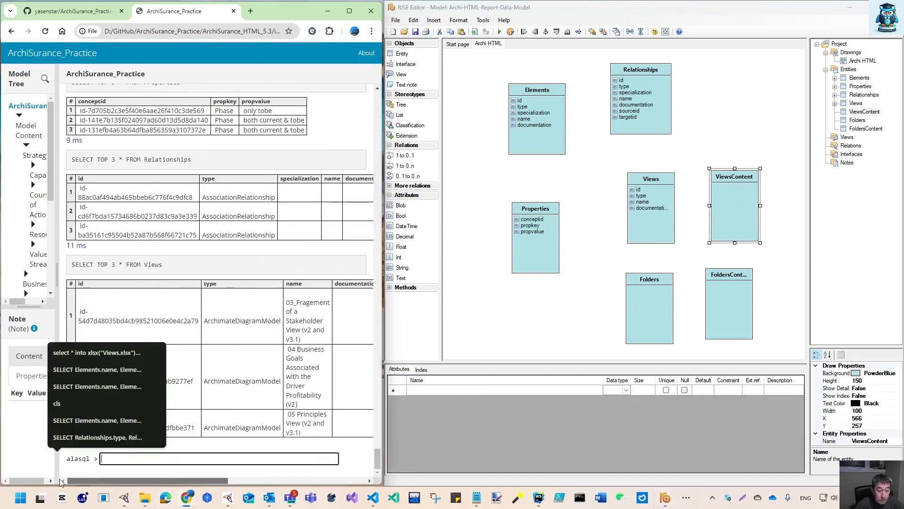
triple_click(177, 269)
key(ctrl+c)
click(161, 457)
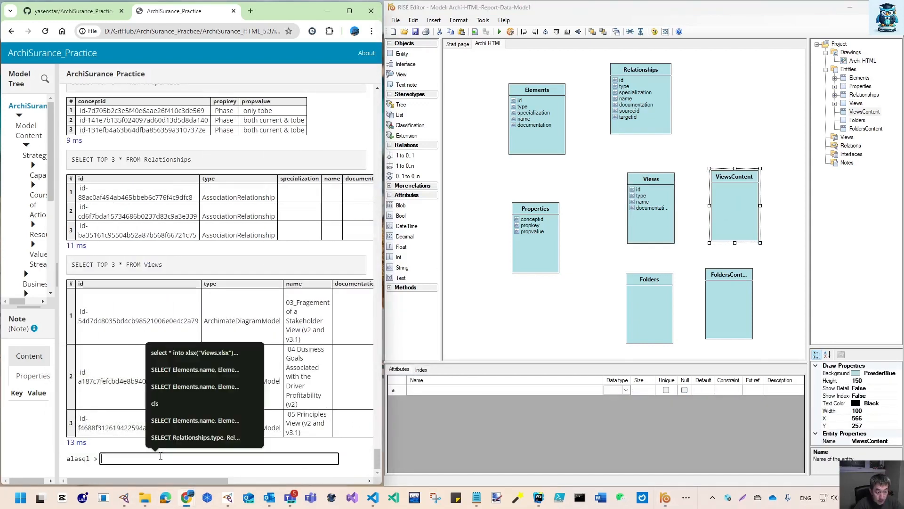
key(ctrl+v)
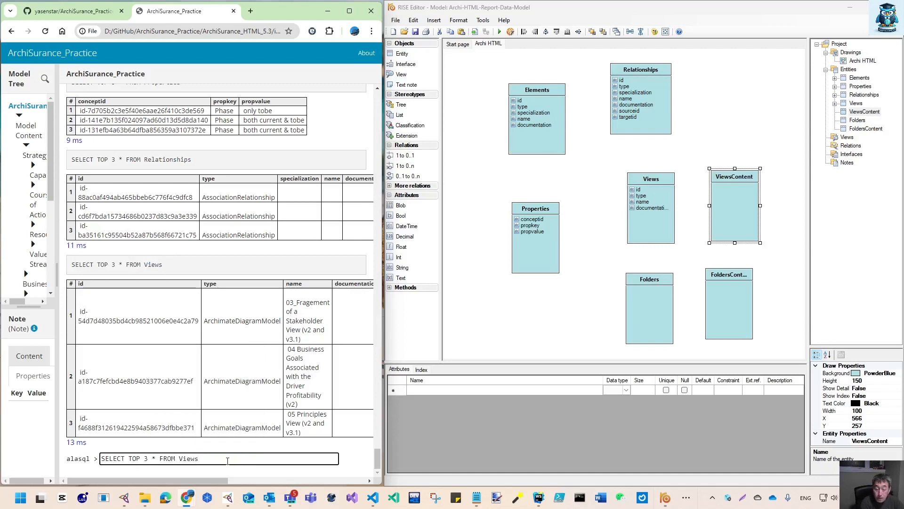
text(Con)
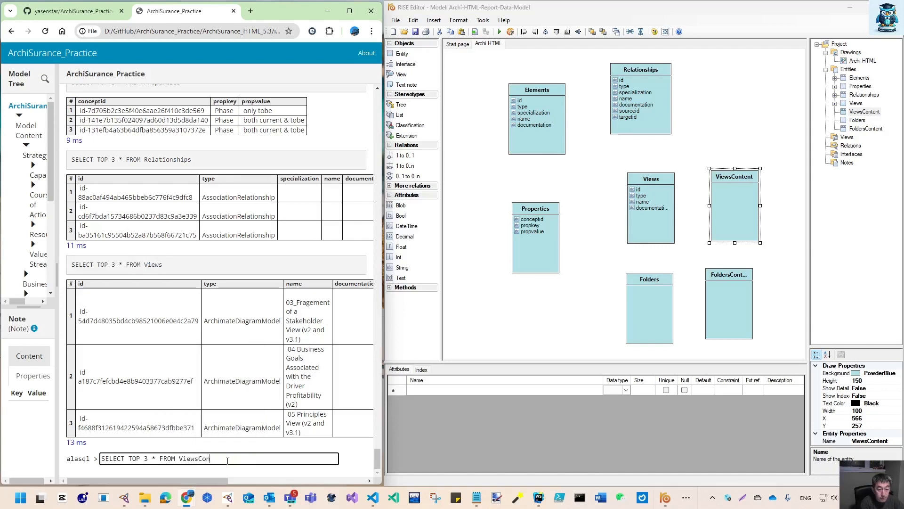
text(tent)
key(Return)
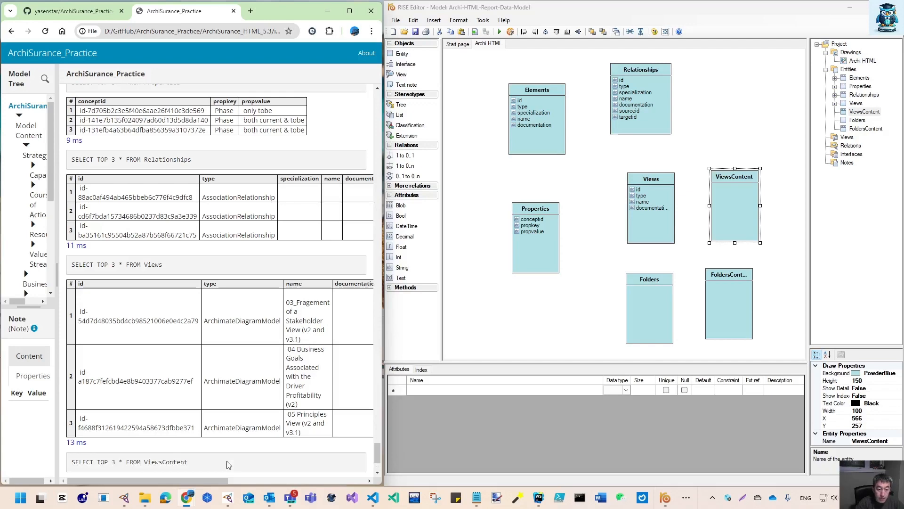
Add viewid, contentid and contenttype attributes to the ViewsContent entity
click(465, 391)
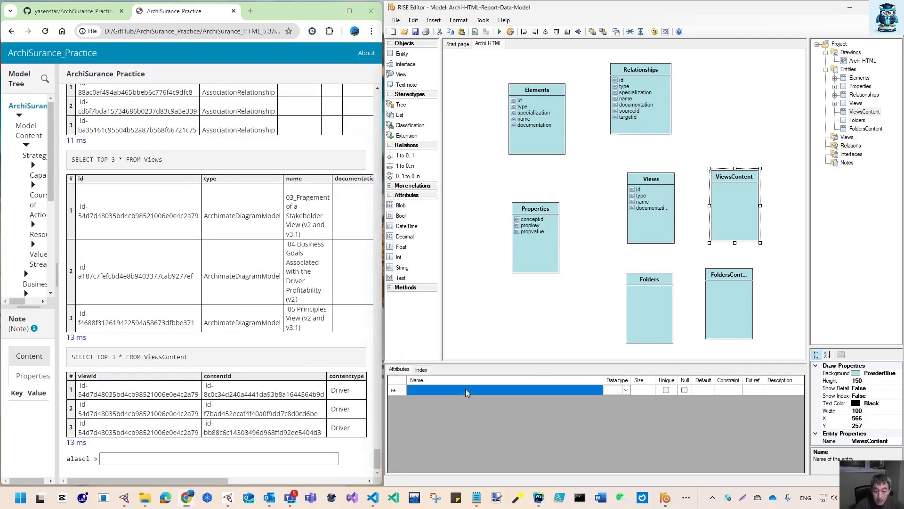
text(ve)
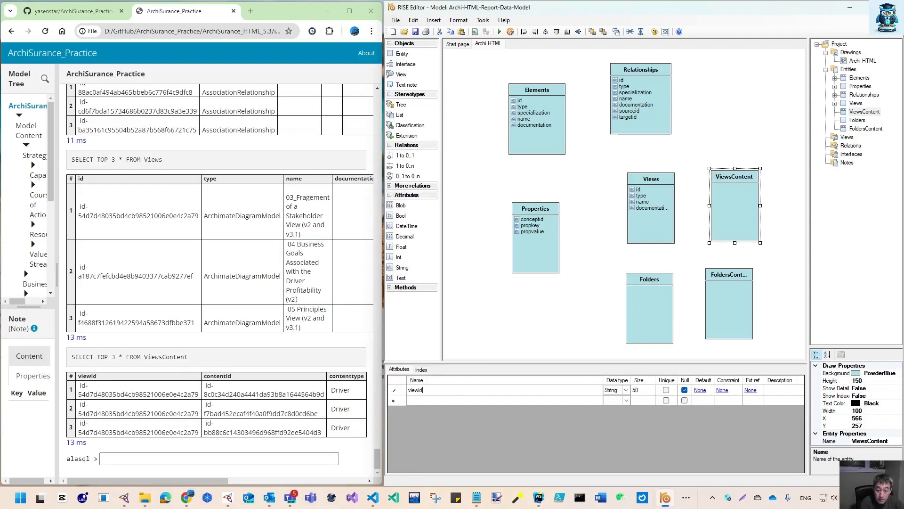
text(ewid)
key(Return)
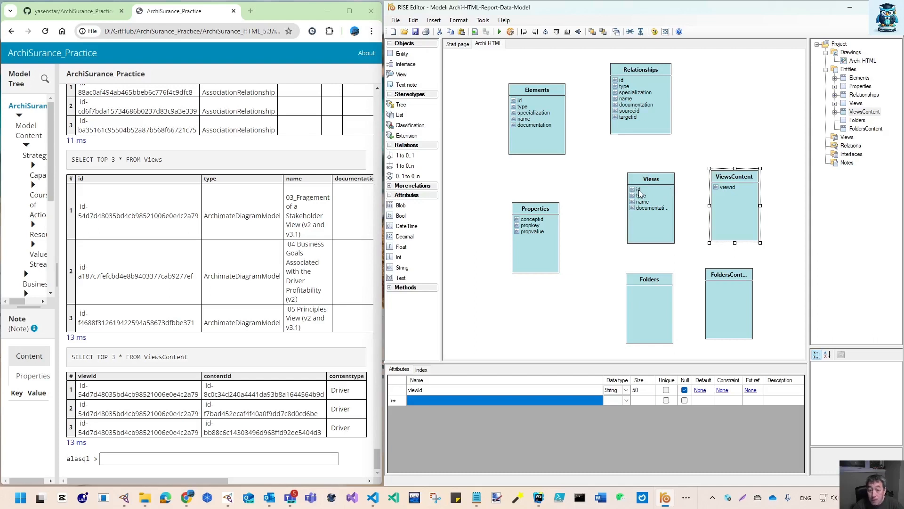
text(contenti)
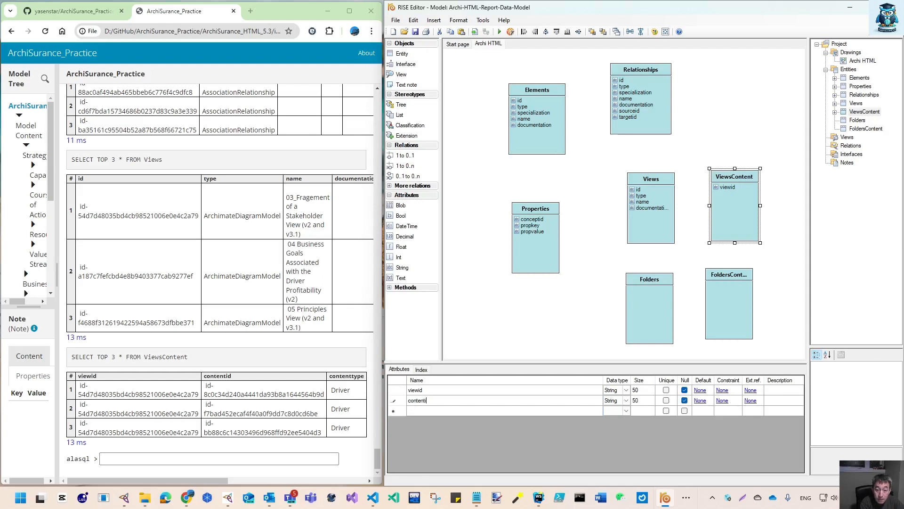
text(d)
key(Return)
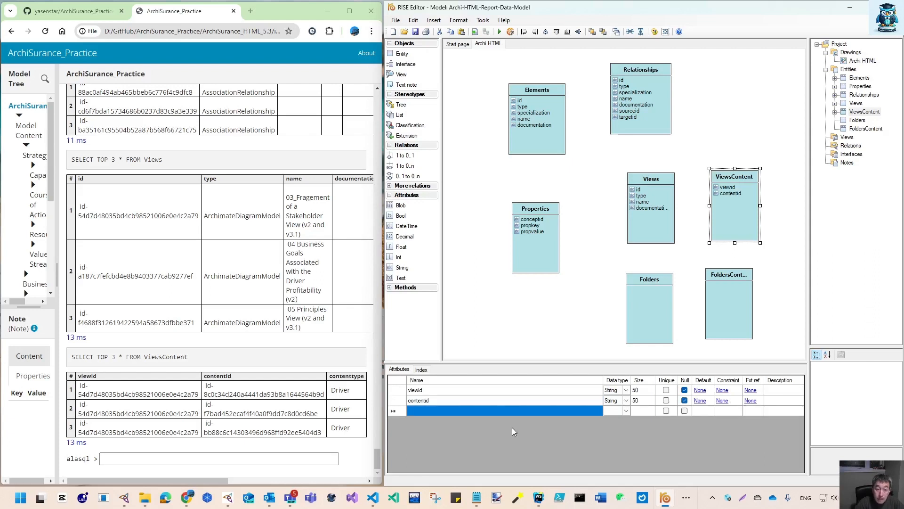
drag(134, 483, 161, 486)
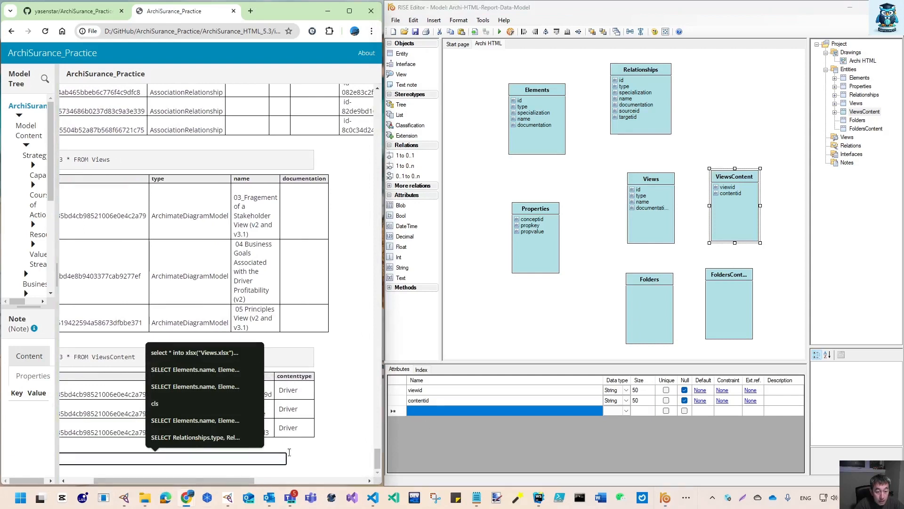
click(340, 432)
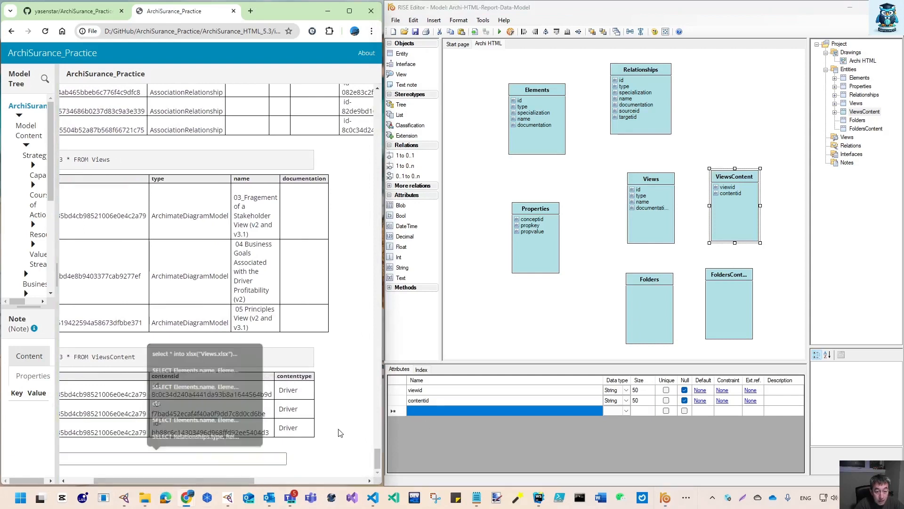
click(432, 411)
text(contenttype)
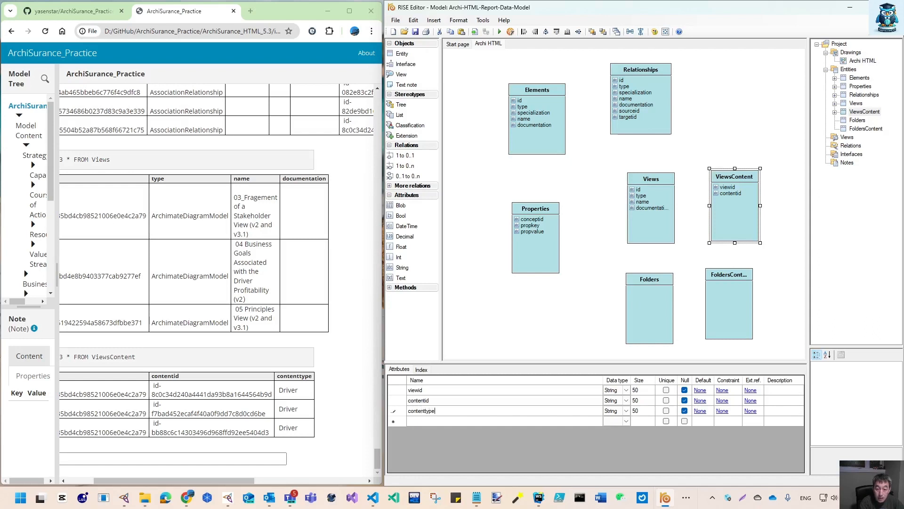
key(Return)
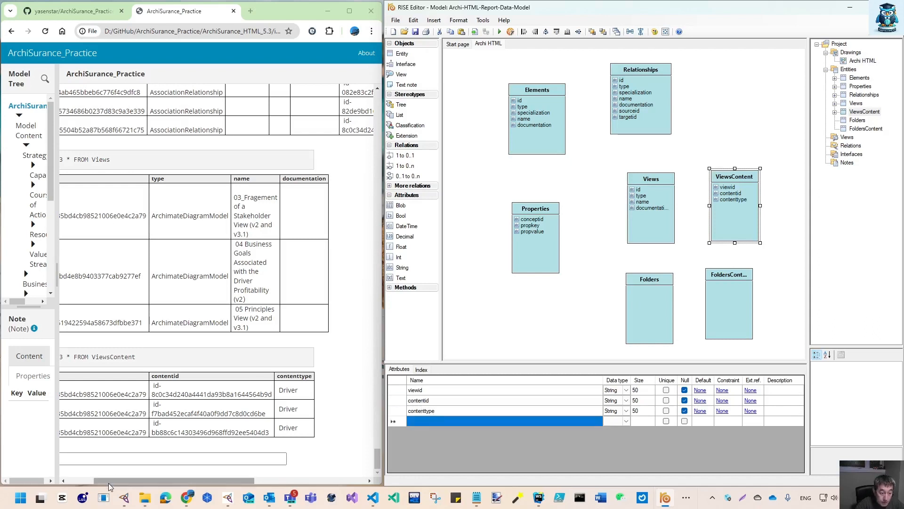
Copy the ViewsContent query into the prompt, remove TOP 3, and run SELECT * FROM ViewsContent
drag(108, 483, 81, 482)
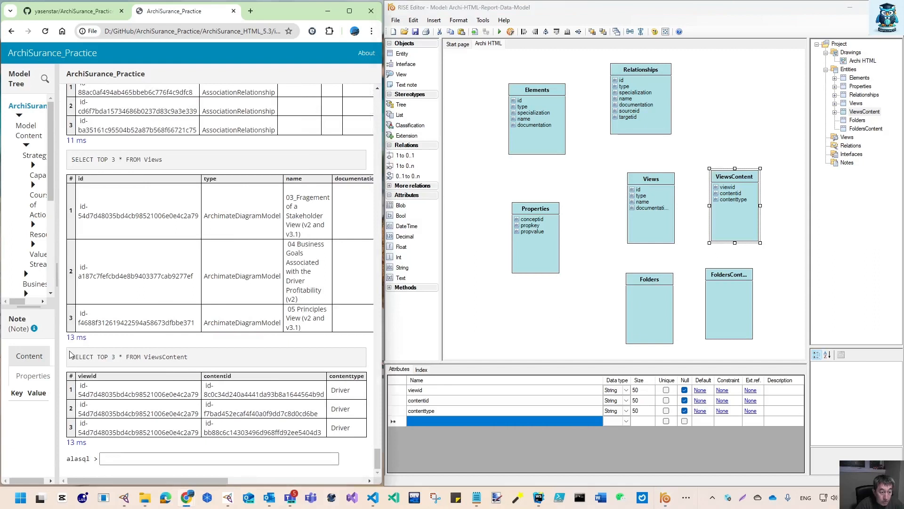
drag(73, 357, 199, 360)
key(ctrl+c)
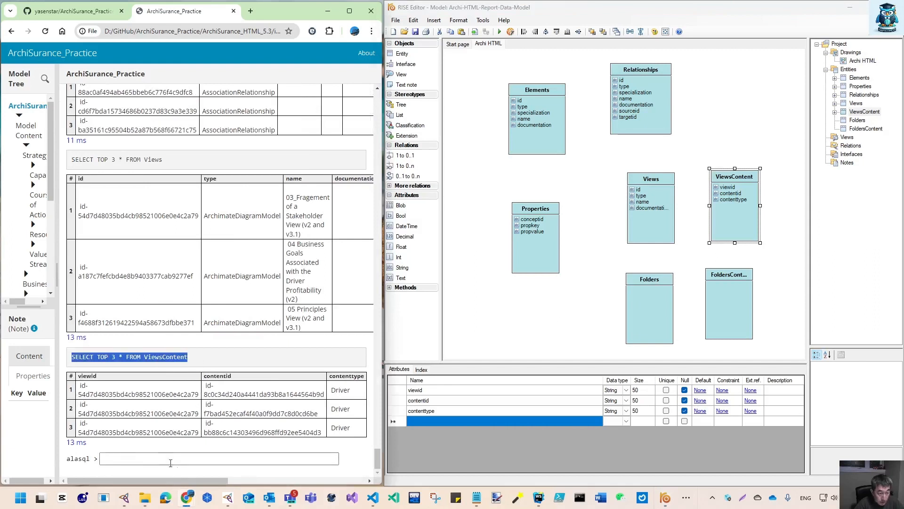
click(132, 458)
key(ctrl+v)
drag(129, 457, 152, 457)
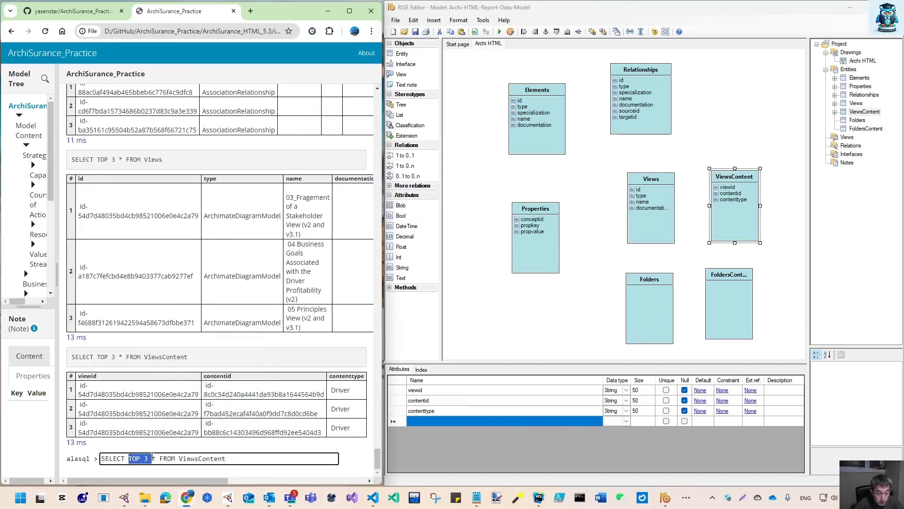
key(BackSpace)
key(Return)
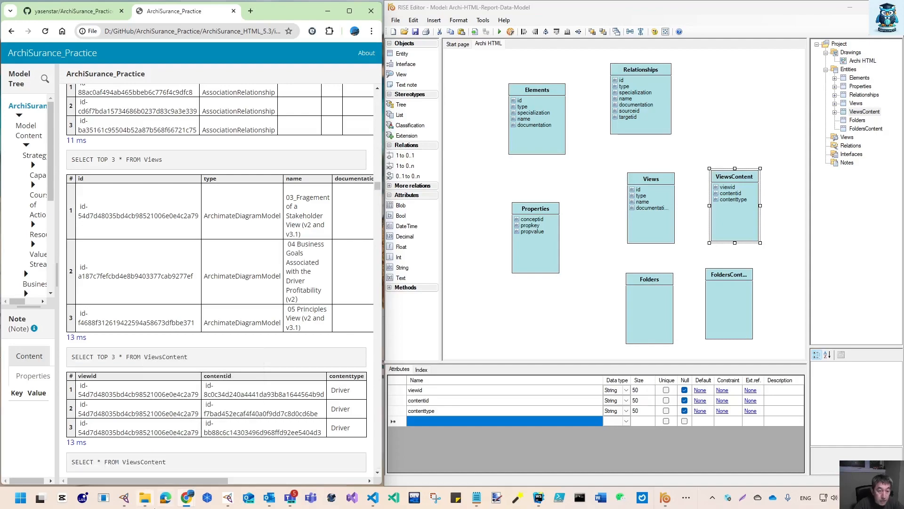
Scroll through the full ViewsContent query results to examine the listed content types
drag(378, 187, 378, 275)
drag(212, 480, 248, 481)
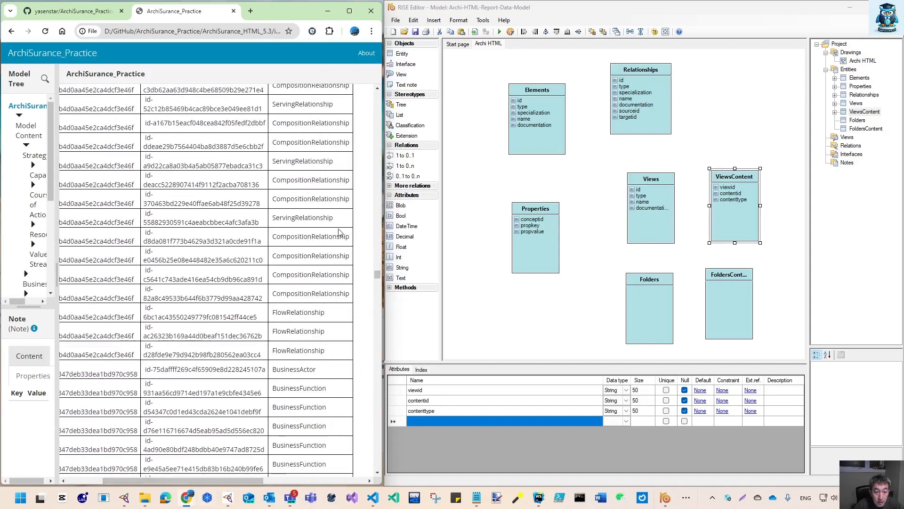
drag(380, 274, 380, 281)
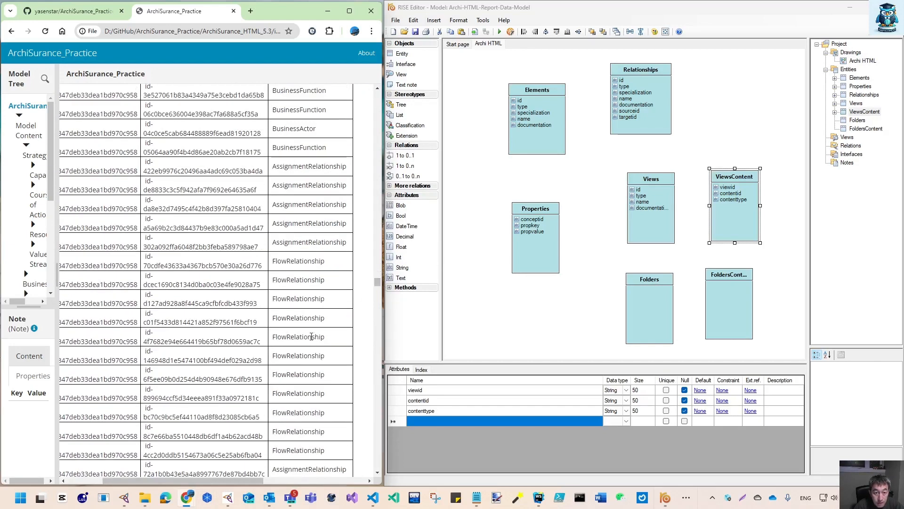
drag(377, 282, 376, 416)
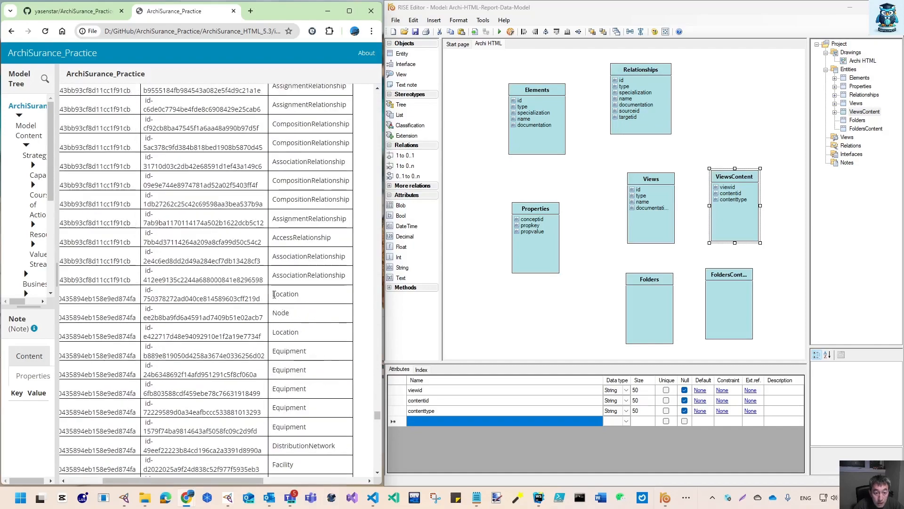
drag(275, 294, 304, 296)
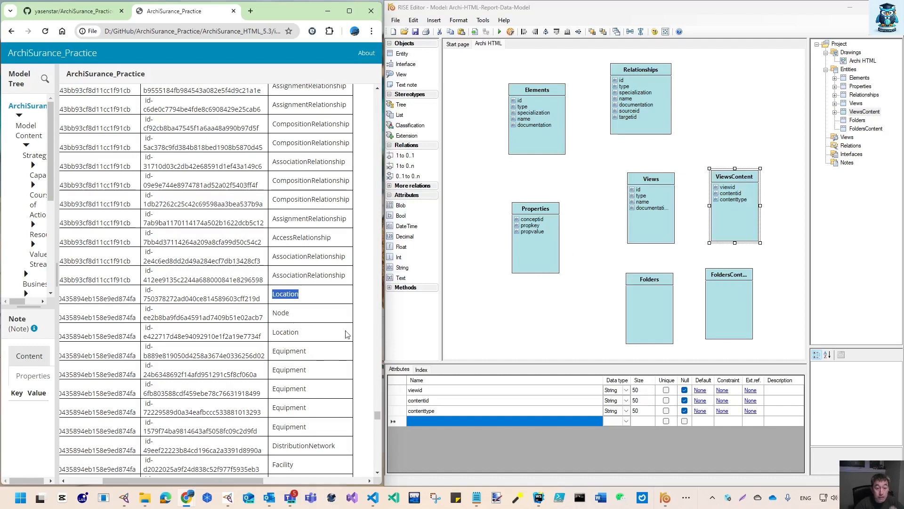
drag(217, 481, 180, 481)
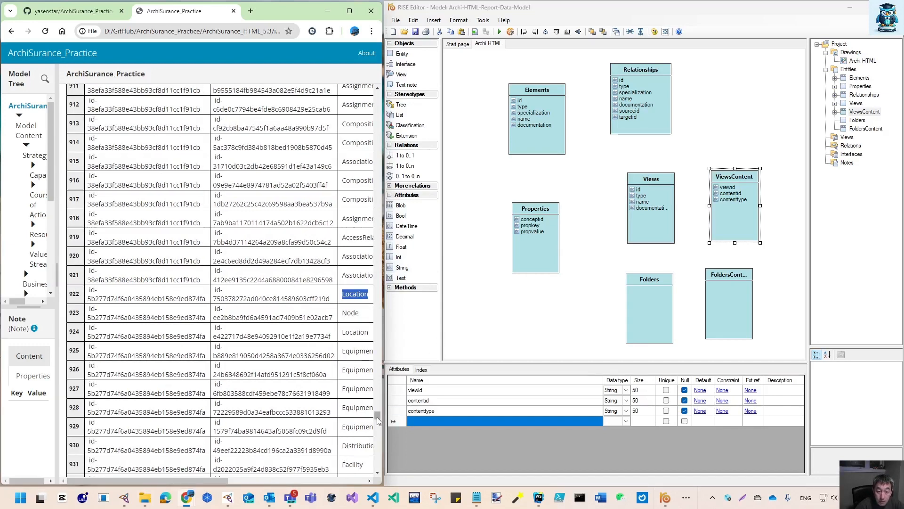
drag(377, 417, 369, 482)
Recall the previous query in the alasql prompt and run SELECT TOP 3 * FROM Folders
click(192, 459)
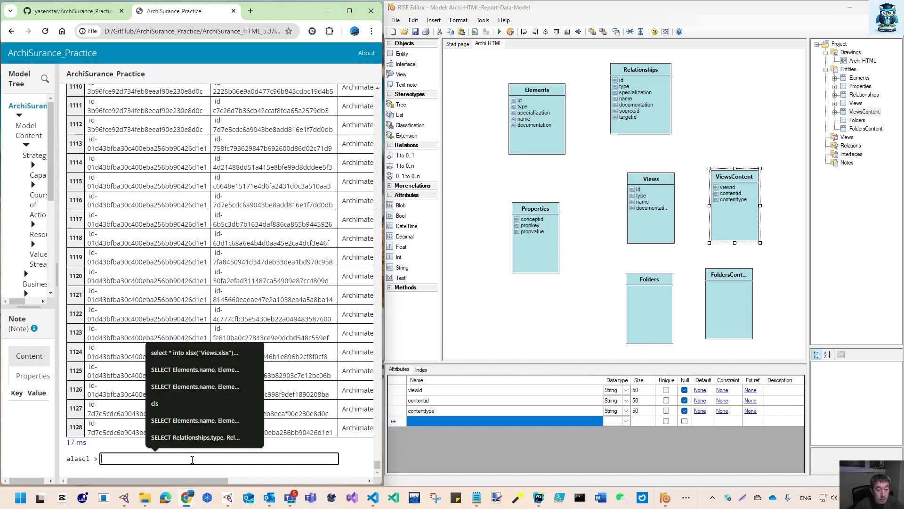
key(Up)
key(Up)
double_click(183, 460)
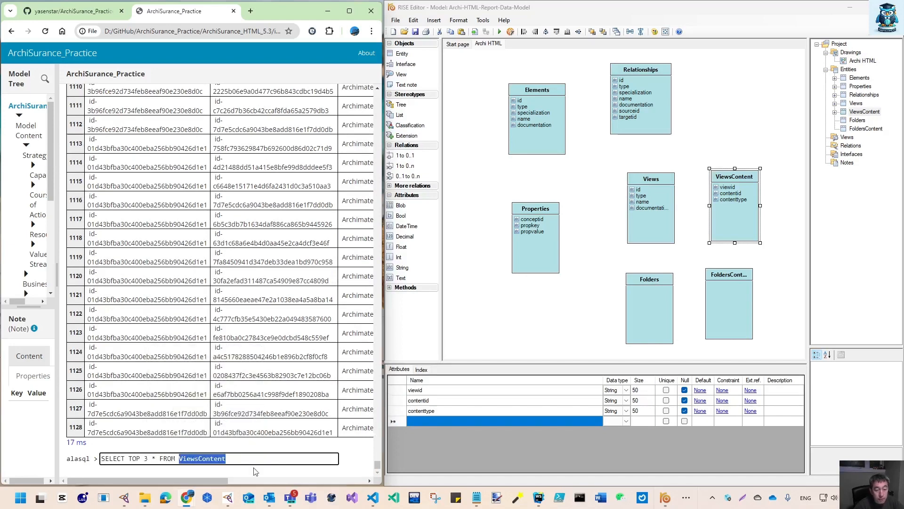
text(Folder)
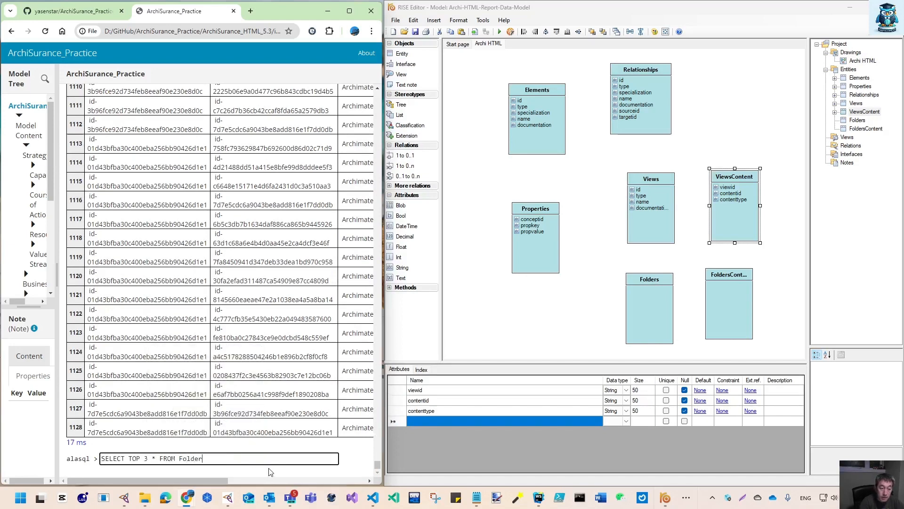
key(Return)
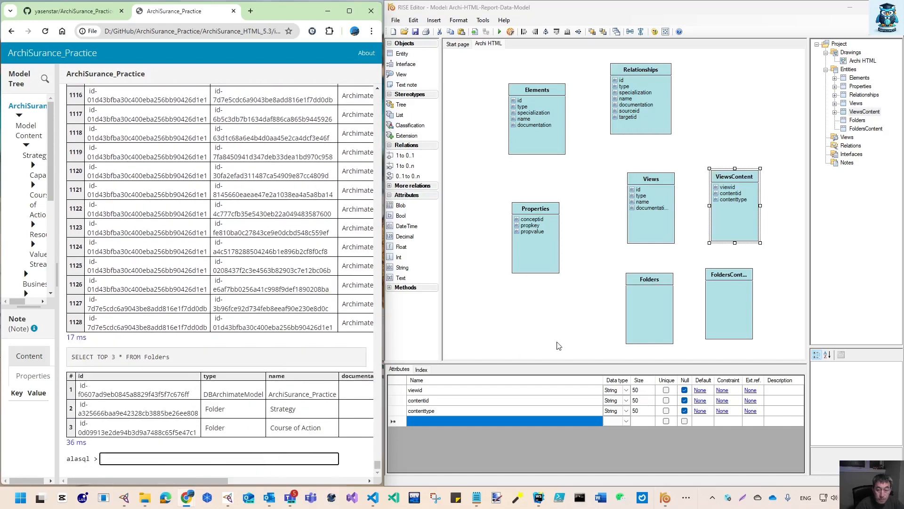
Add id, type, name and documentation attributes to the Folders entity
click(657, 316)
click(443, 390)
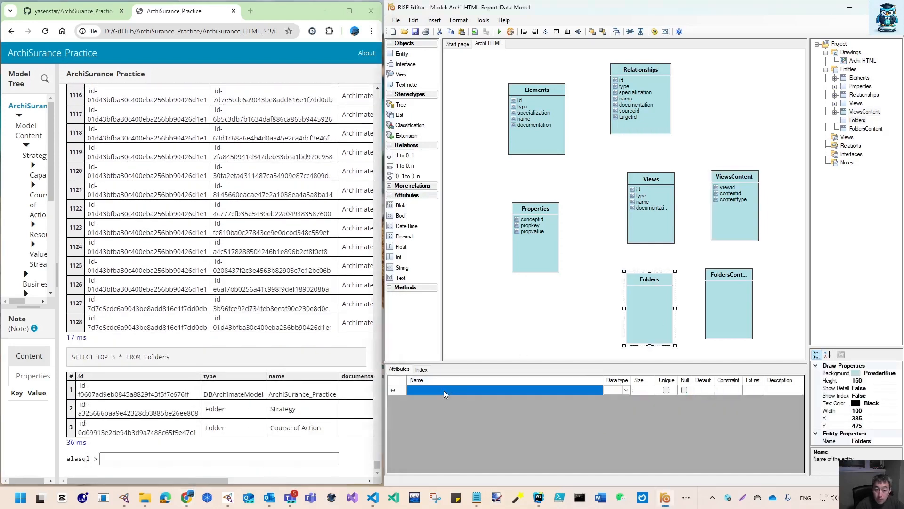
text(id)
key(Return)
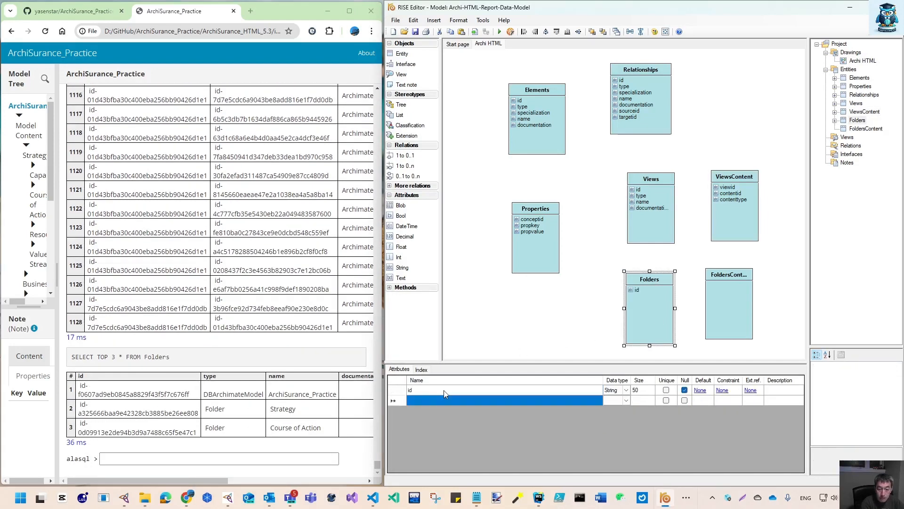
text(type)
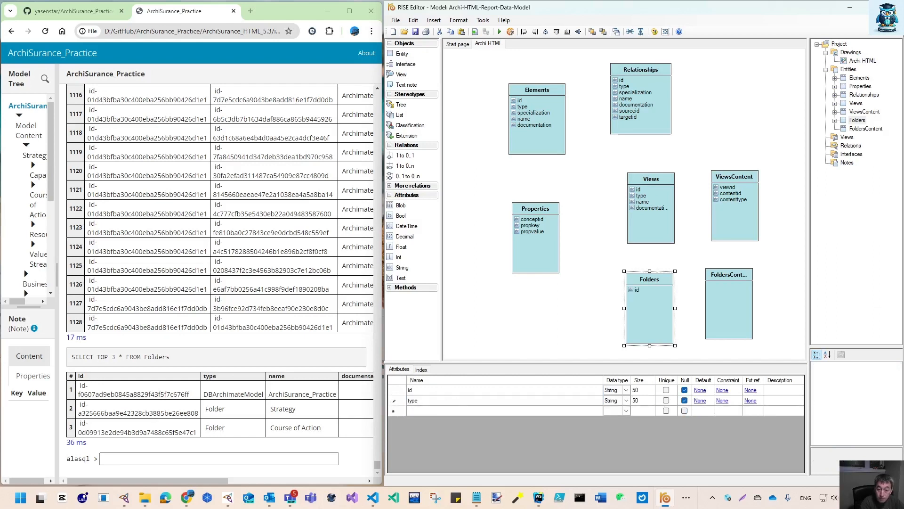
key(Return)
text(name)
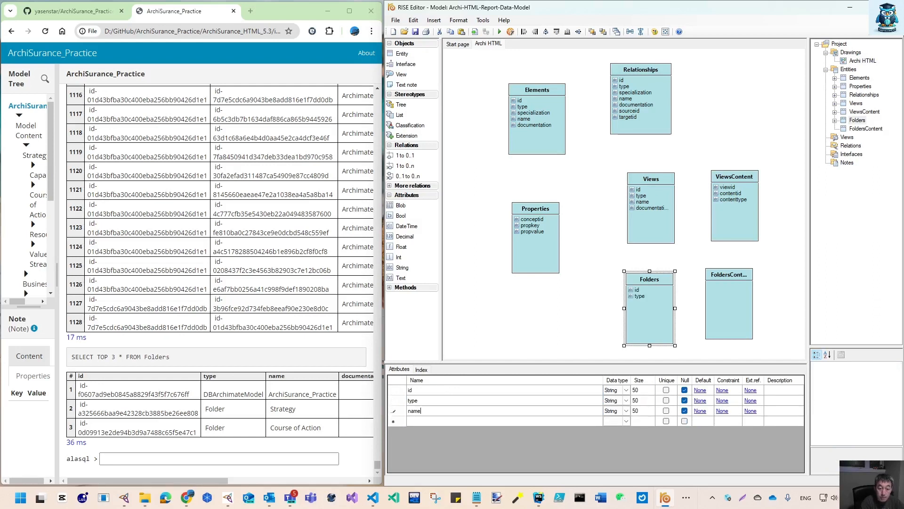
key(Return)
text(docume)
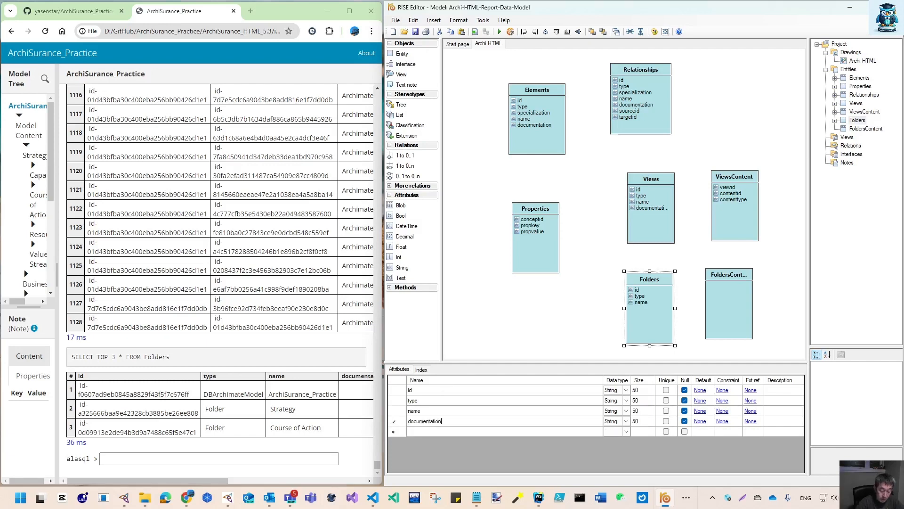
text(ntation)
key(Return)
Paste the earlier query into the prompt, change its table to FoldersContent, and run SELECT TOP 3 * FROM FoldersContent
drag(226, 481, 259, 482)
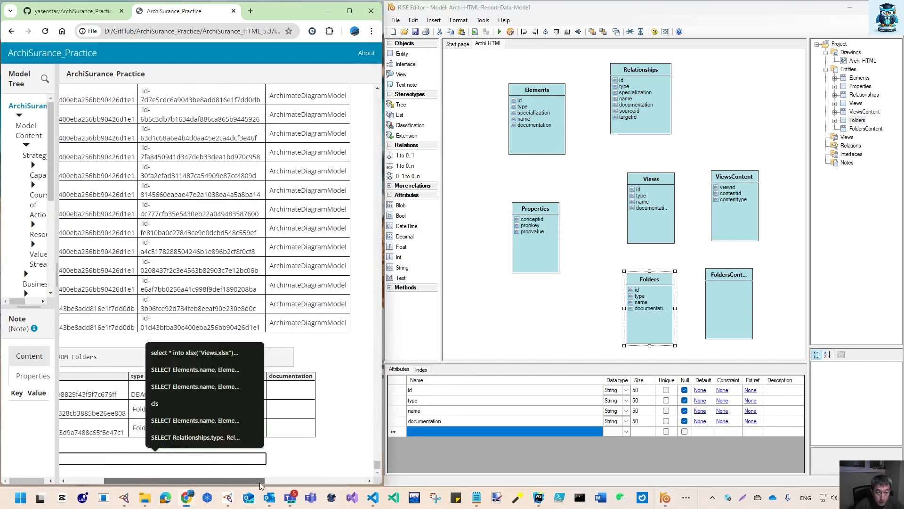
click(725, 298)
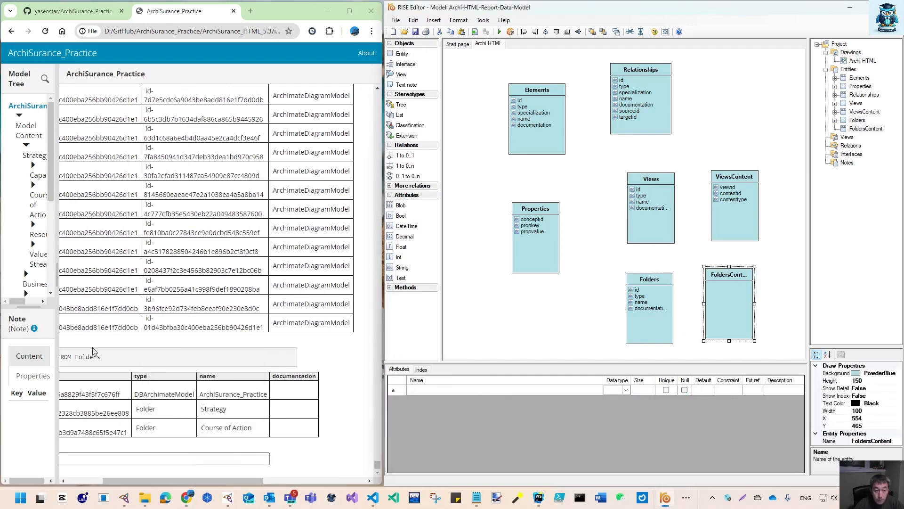
drag(171, 481, 137, 481)
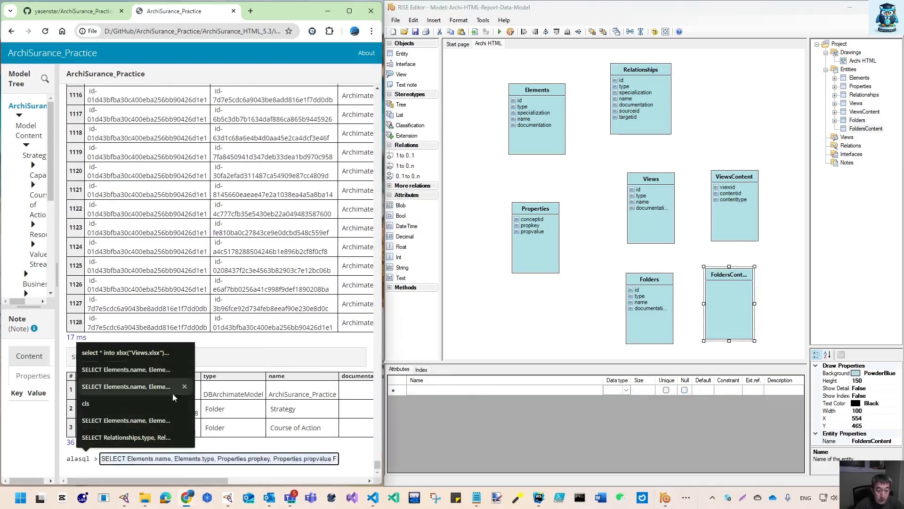
click(163, 457)
text(SELECT TOP 3 * FROM ViewsContent)
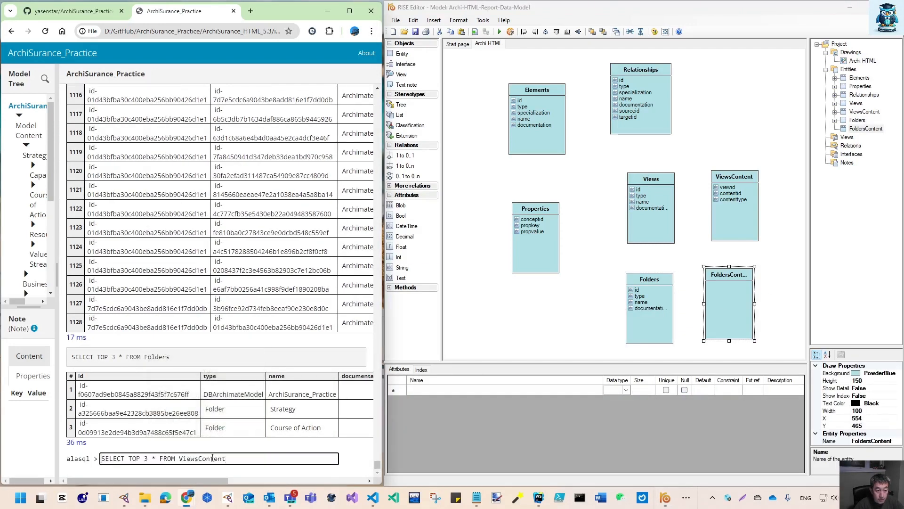
drag(180, 458, 190, 459)
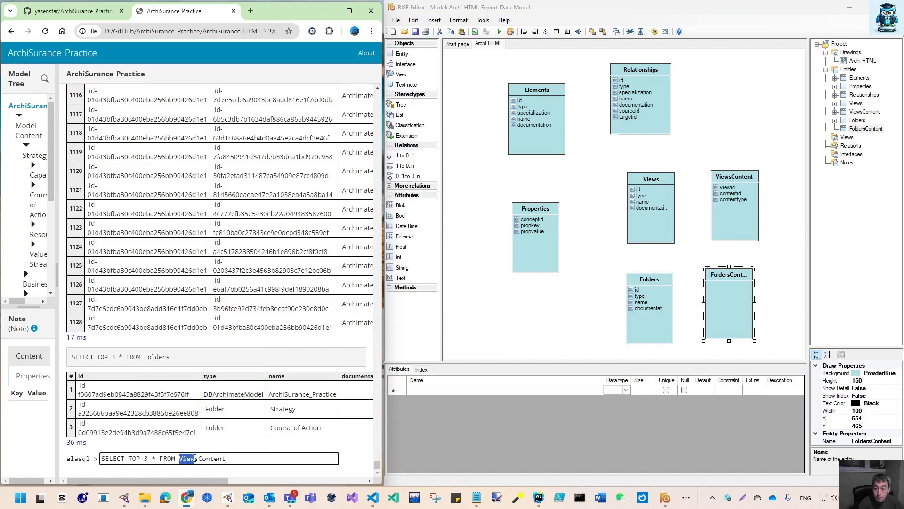
text(Do)
key(BackSpace)
key(BackSpace)
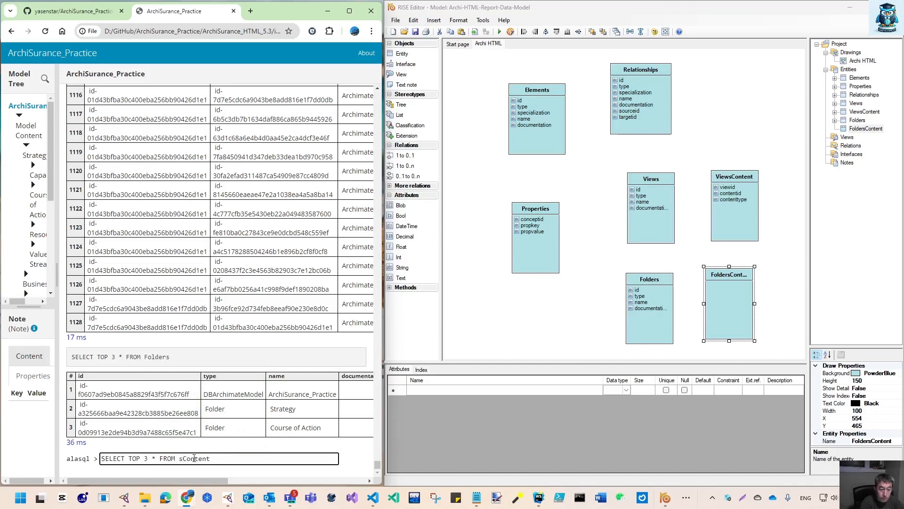
text(Folders)
key(BackSpace)
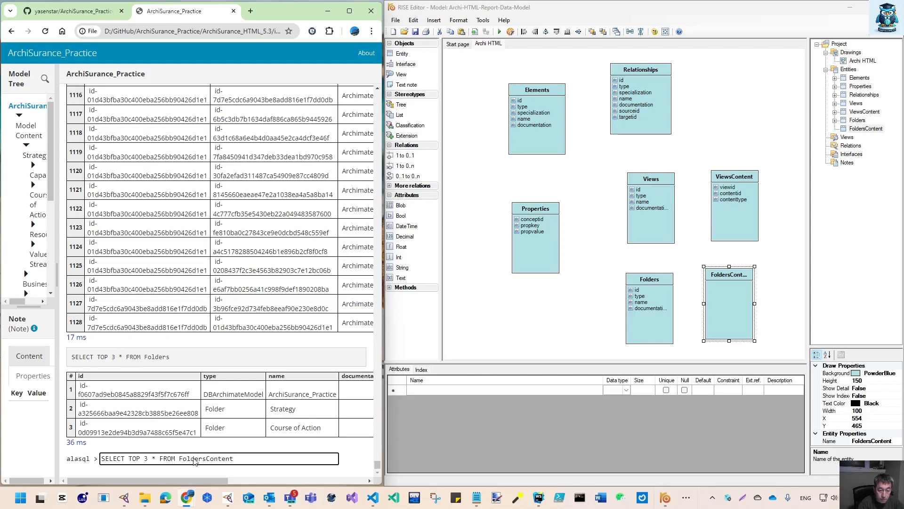
key(Return)
Add folderid, contentid and contenttype attributes to the FoldersContent entity
click(430, 393)
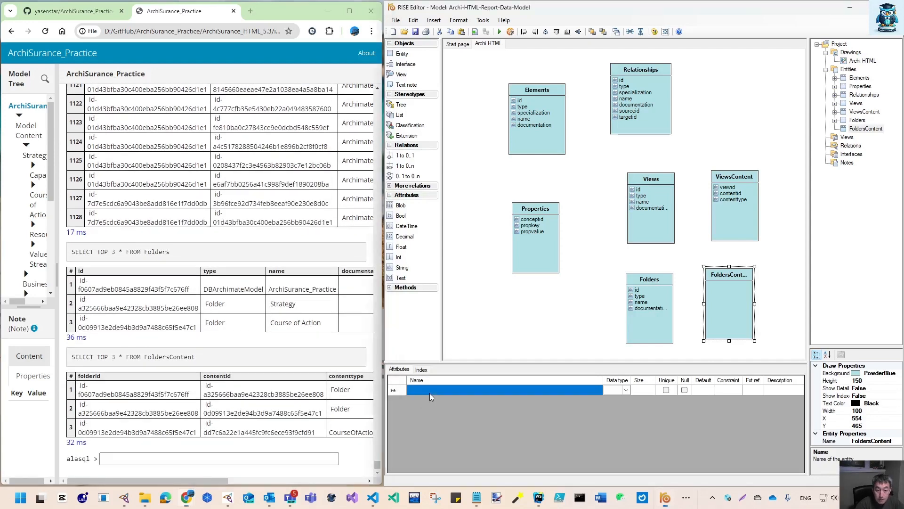
text(folderid)
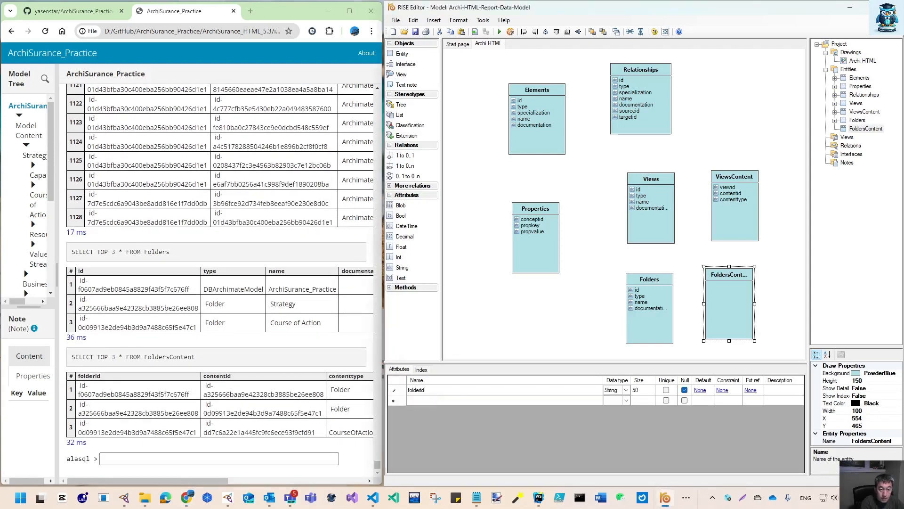
key(Return)
text(contentid)
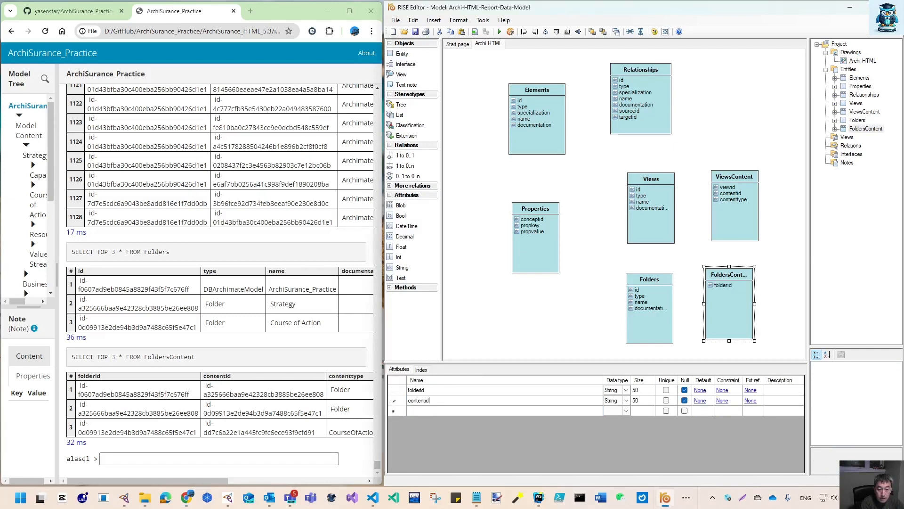
key(Return)
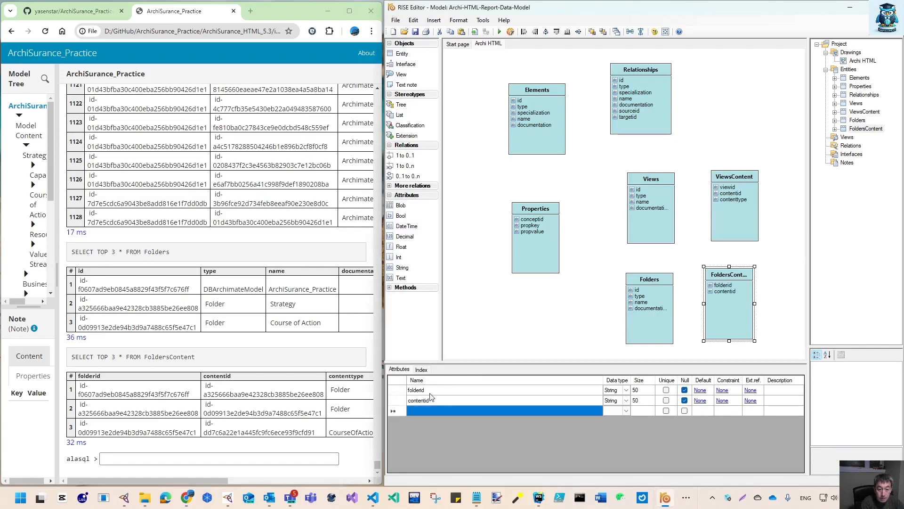
text(contenttype)
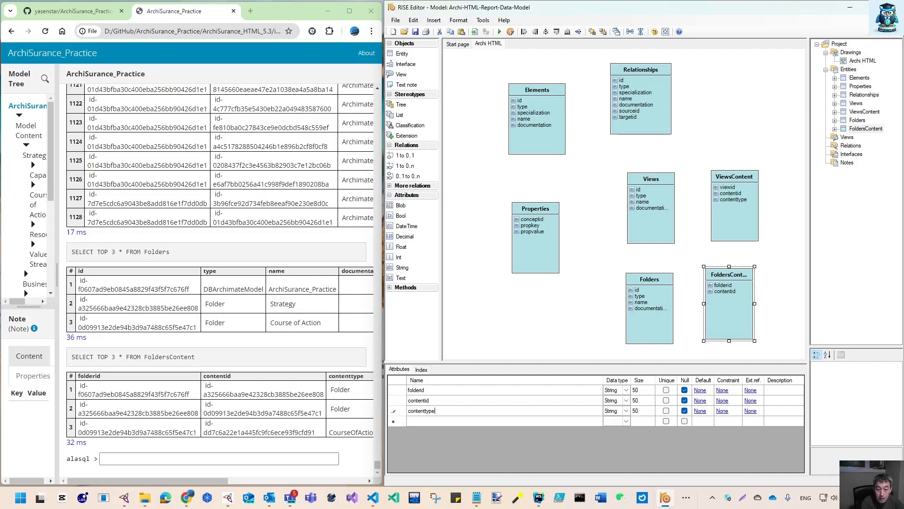
key(Return)
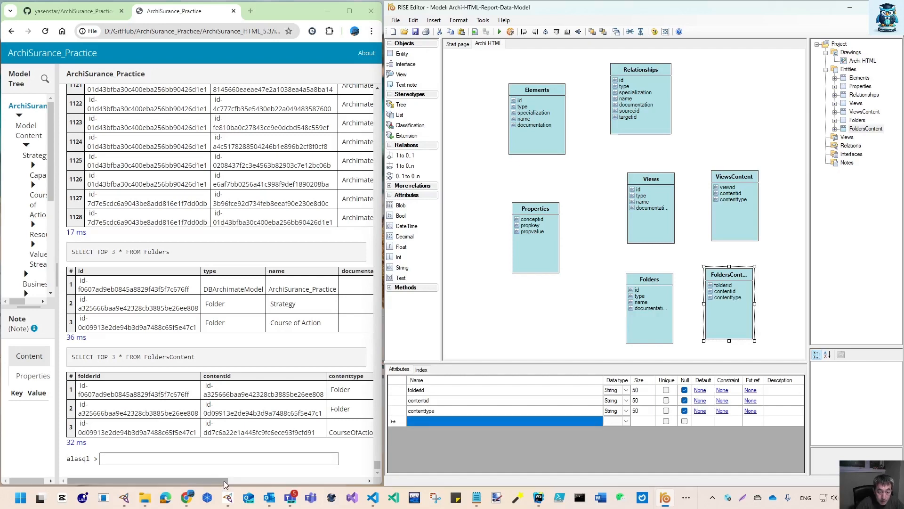
Copy the FoldersContent query into the prompt, remove TOP 3, and run SELECT * FROM FoldersContent
drag(224, 480, 284, 480)
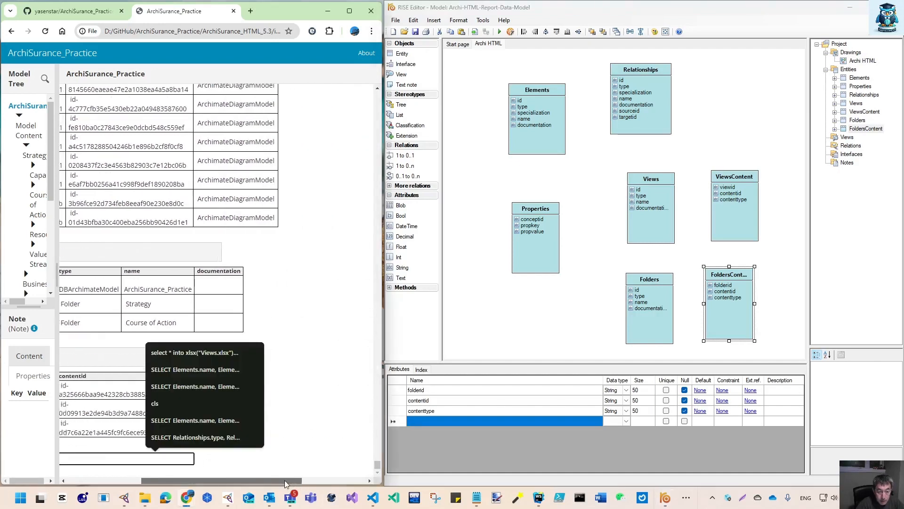
click(290, 359)
drag(250, 481, 137, 485)
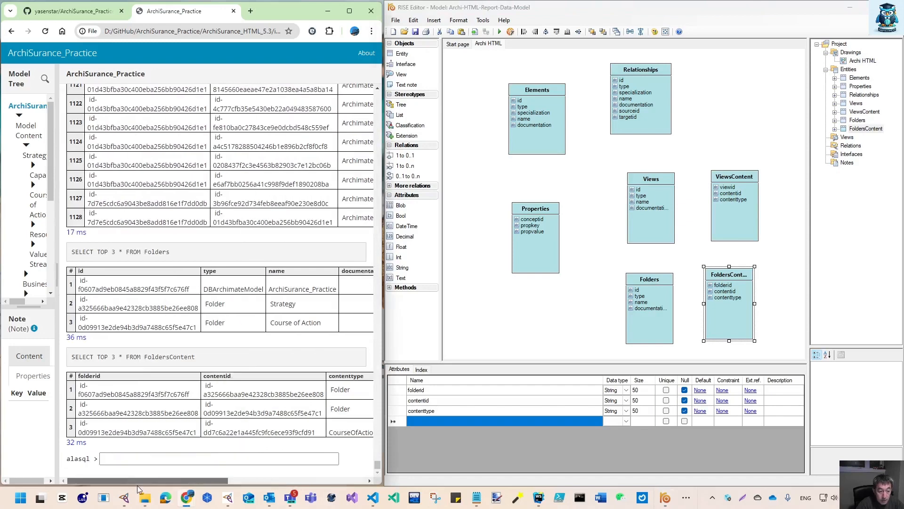
drag(203, 358, 70, 358)
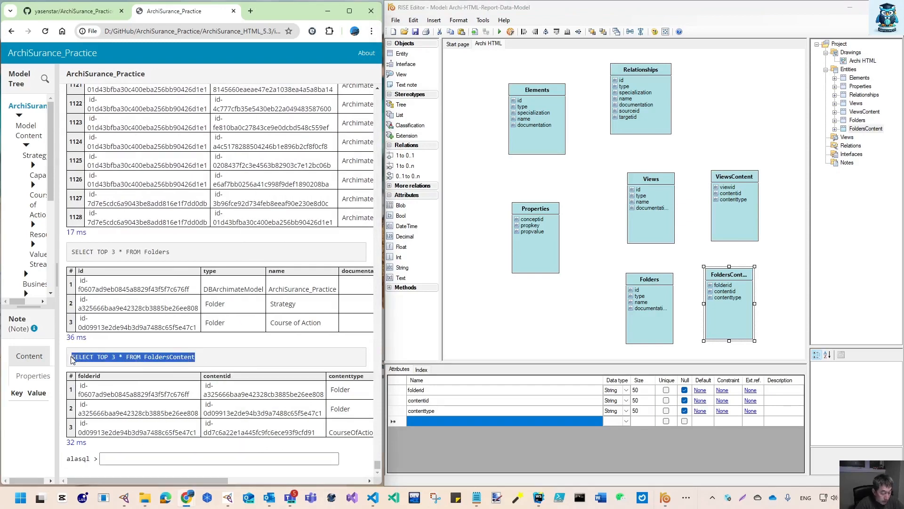
key(ctrl+c)
click(162, 457)
key(ctrl+v)
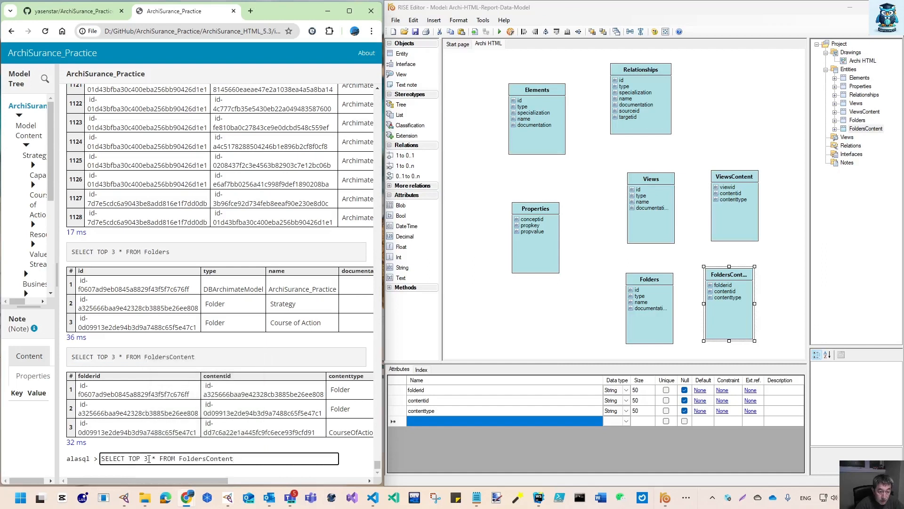
double_click(136, 458)
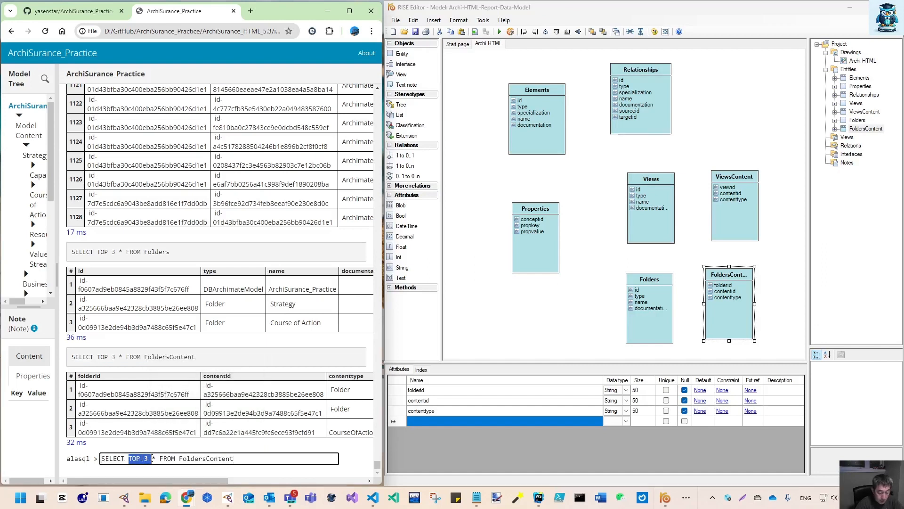
key(BackSpace)
key(Return)
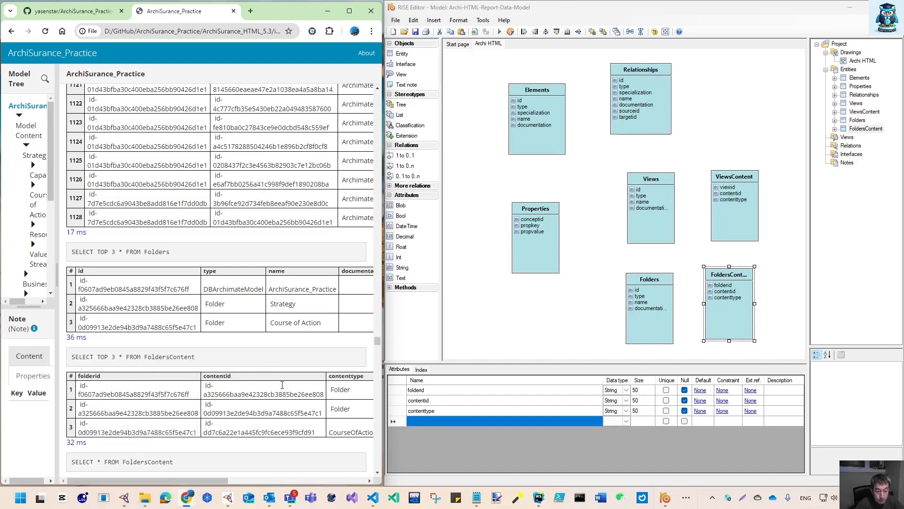
drag(208, 482, 222, 483)
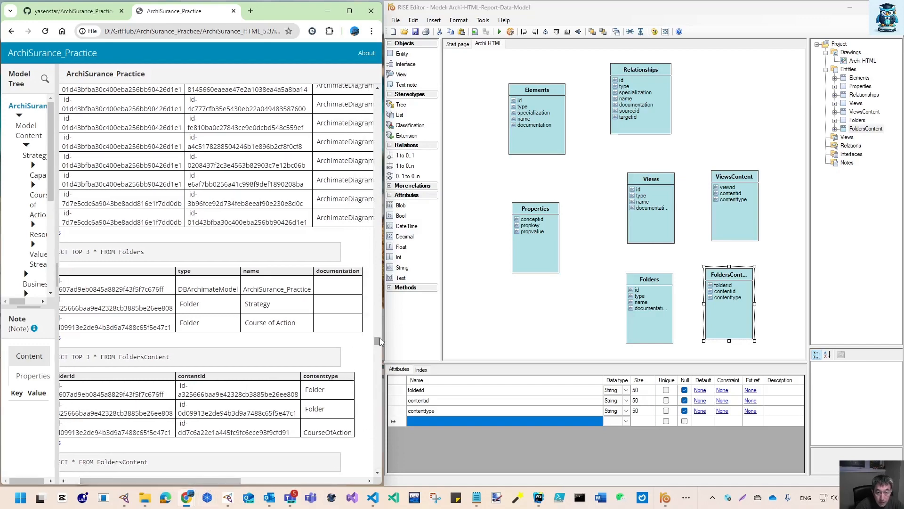
mouse_move(380, 339)
mouse_down()
mouse_move(379, 350)
mouse_move(381, 332)
mouse_up()
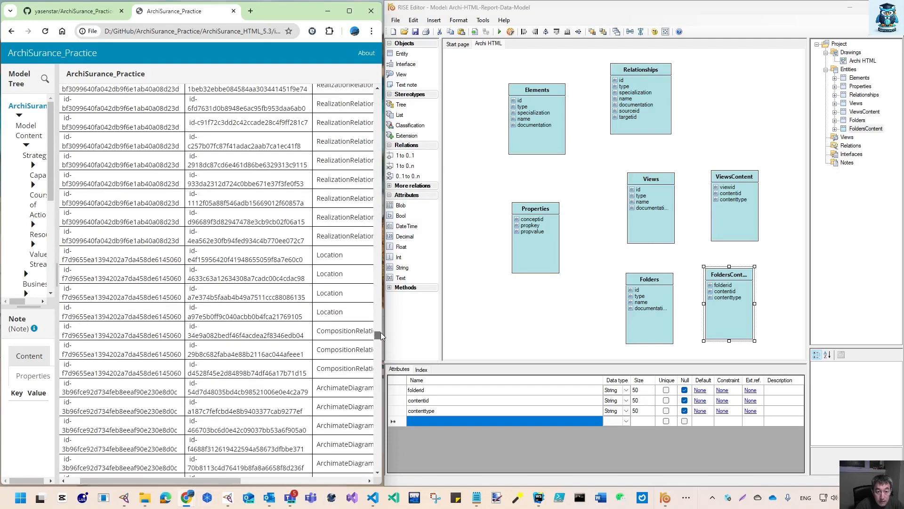
Examine the FoldersContent query results and expand the Relations and Views branches of the report's model tree
drag(385, 291, 388, 291)
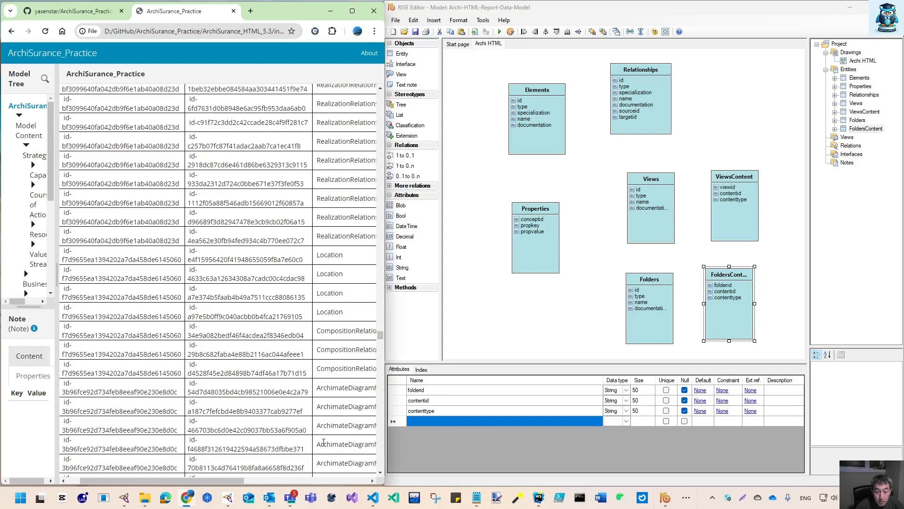
drag(237, 483, 270, 483)
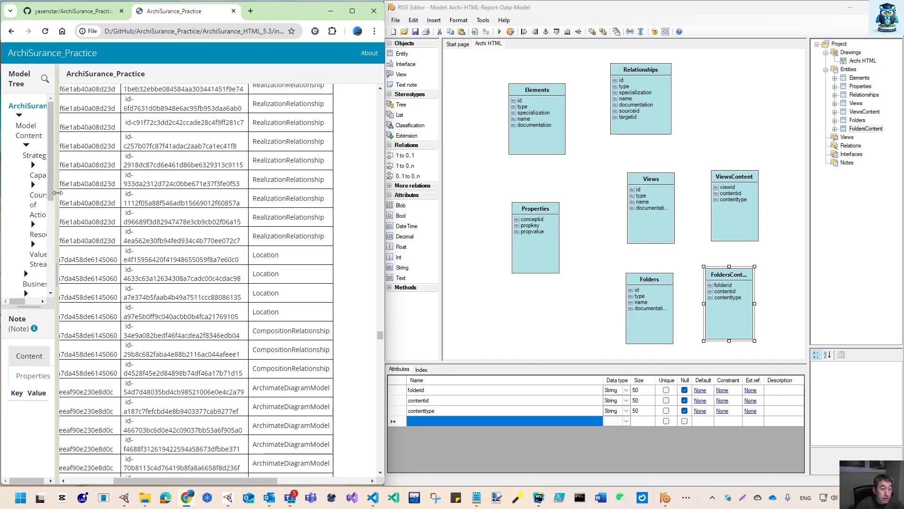
drag(57, 193, 117, 193)
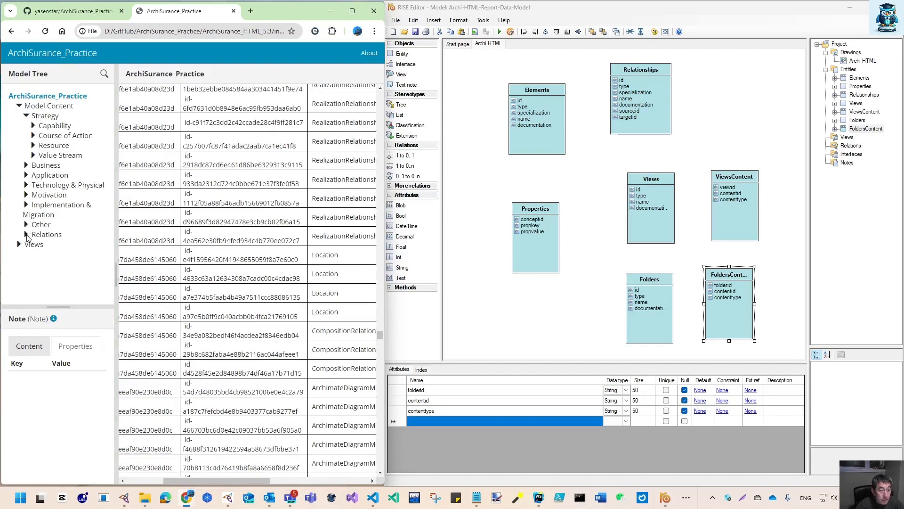
click(26, 235)
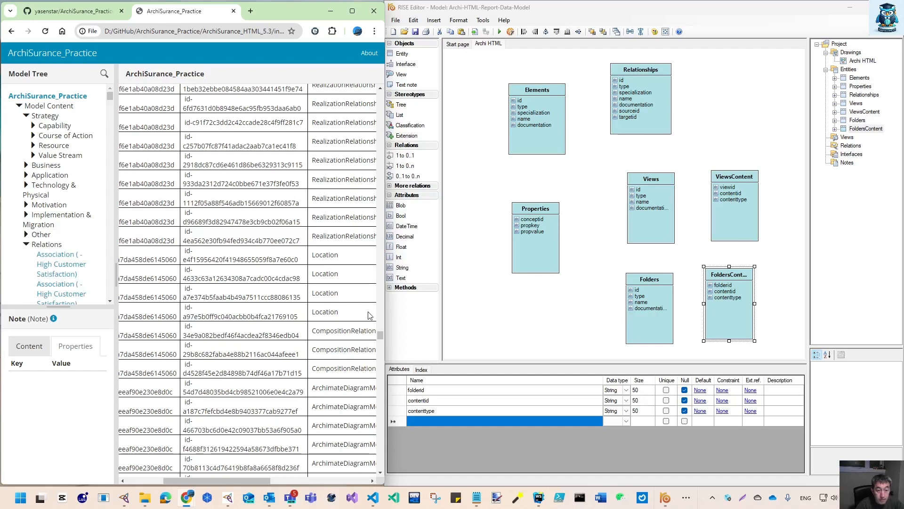
click(26, 244)
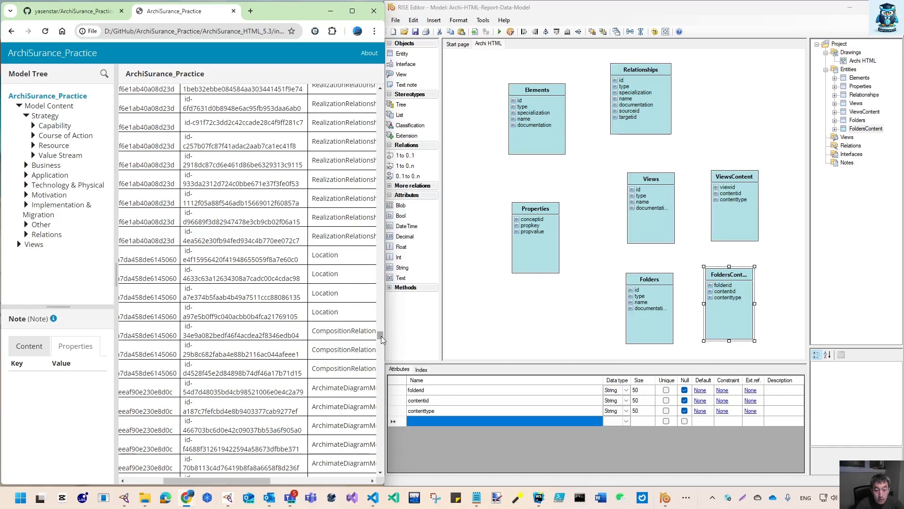
drag(262, 480, 303, 481)
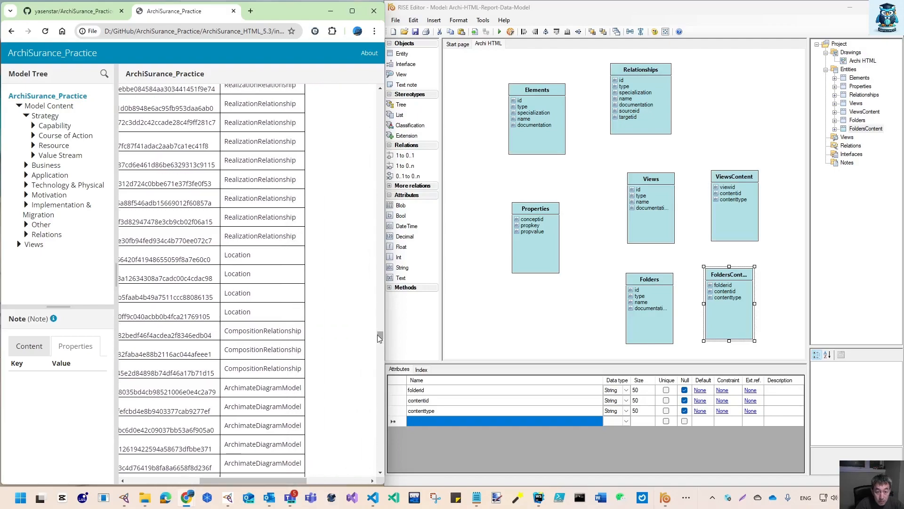
drag(380, 337, 373, 465)
scroll(372, 465, down, 5)
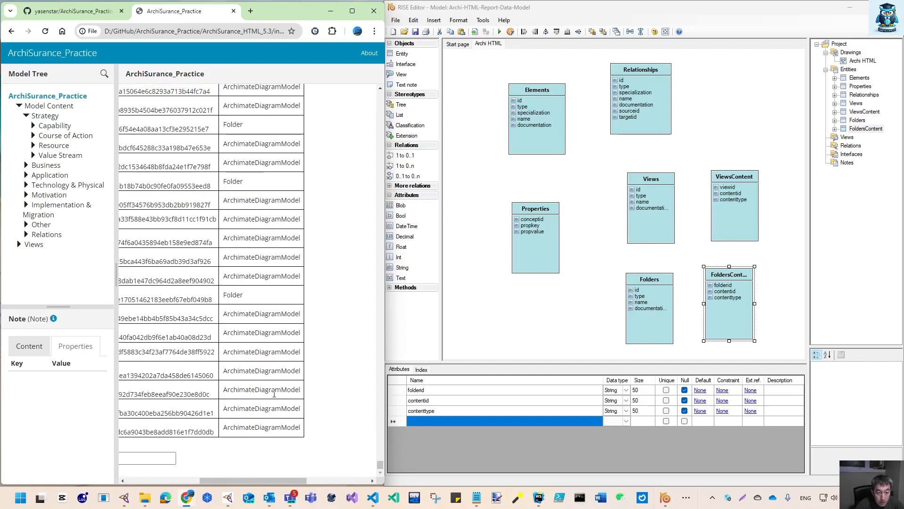
drag(276, 481, 233, 483)
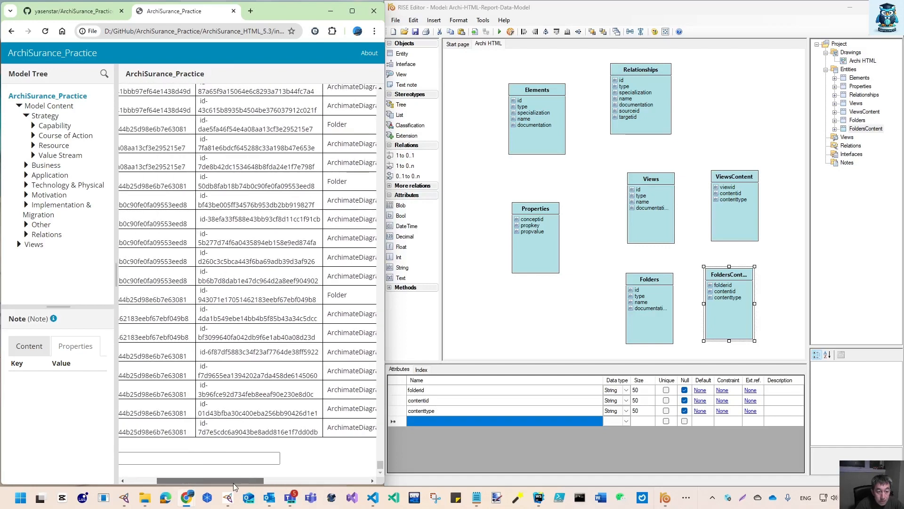
click(19, 244)
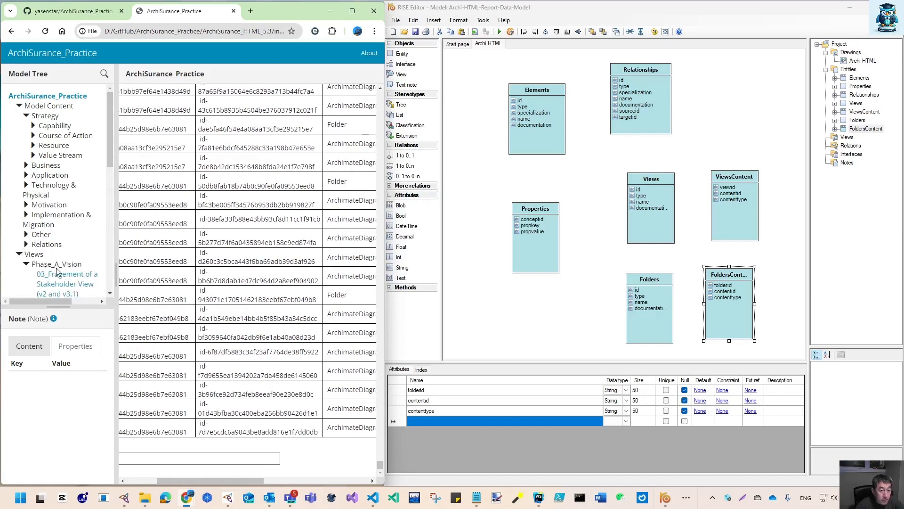
click(26, 265)
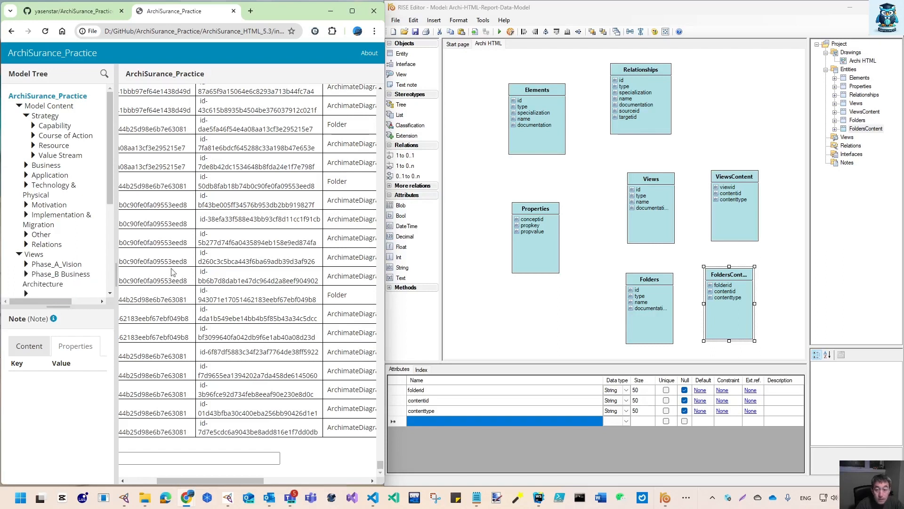
Widen the FoldersContent entity box and inspect the attributes of the Elements, Relationships, Views and ViewsContent entities
drag(754, 304, 763, 305)
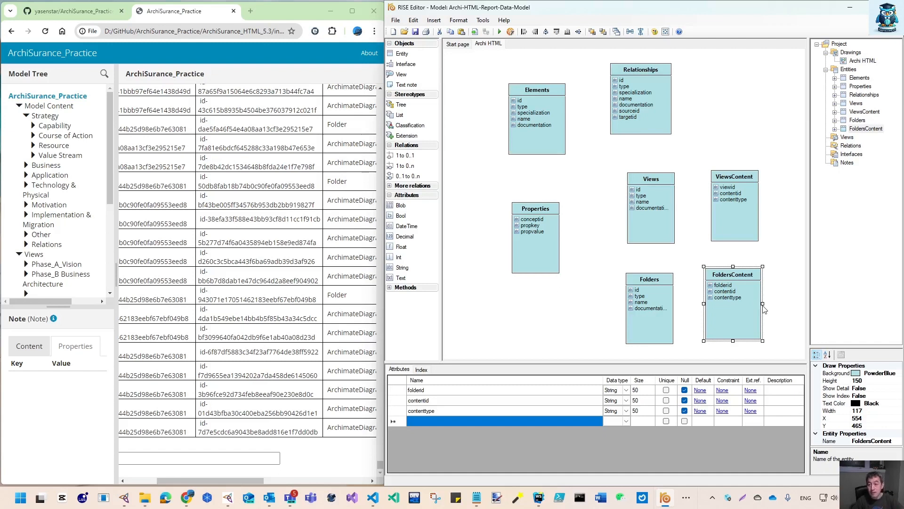
click(538, 93)
double_click(649, 71)
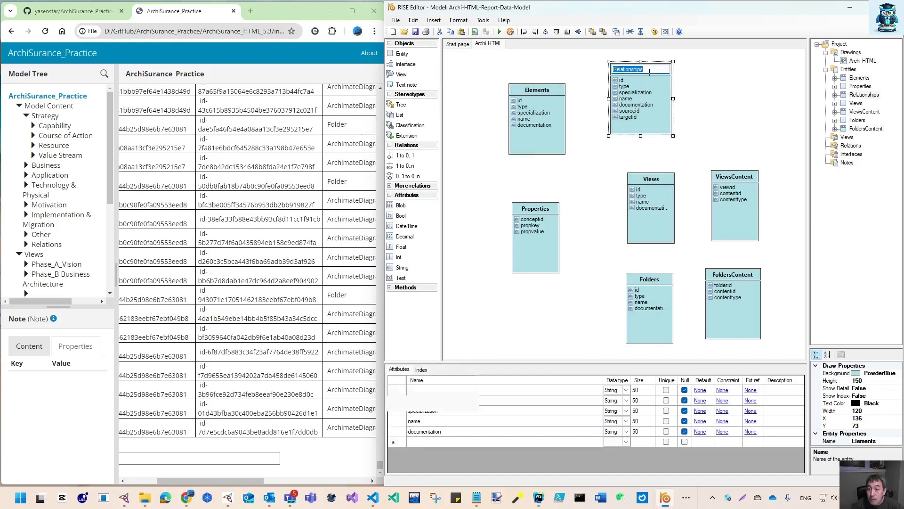
click(654, 185)
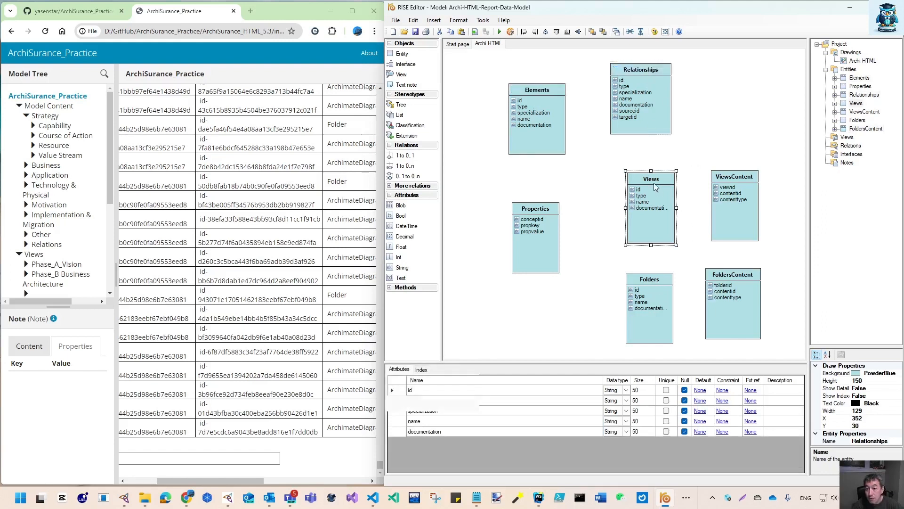
double_click(738, 181)
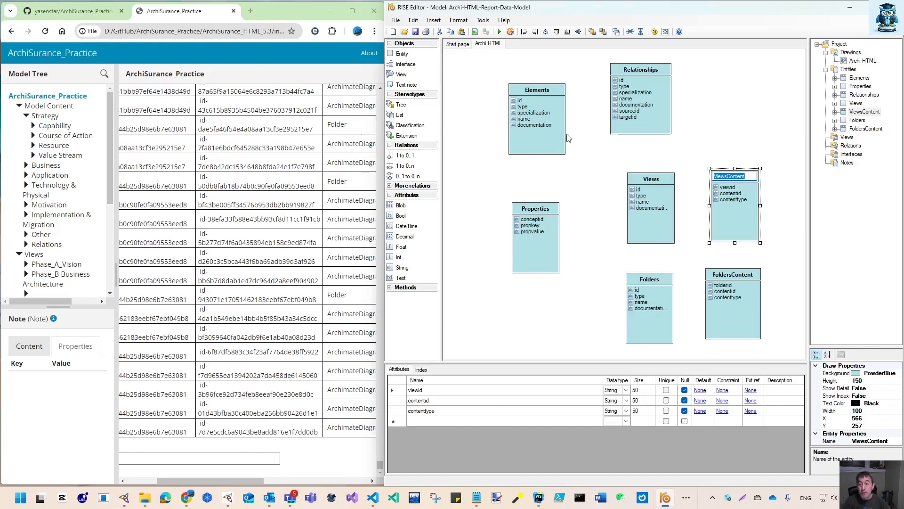
click(536, 96)
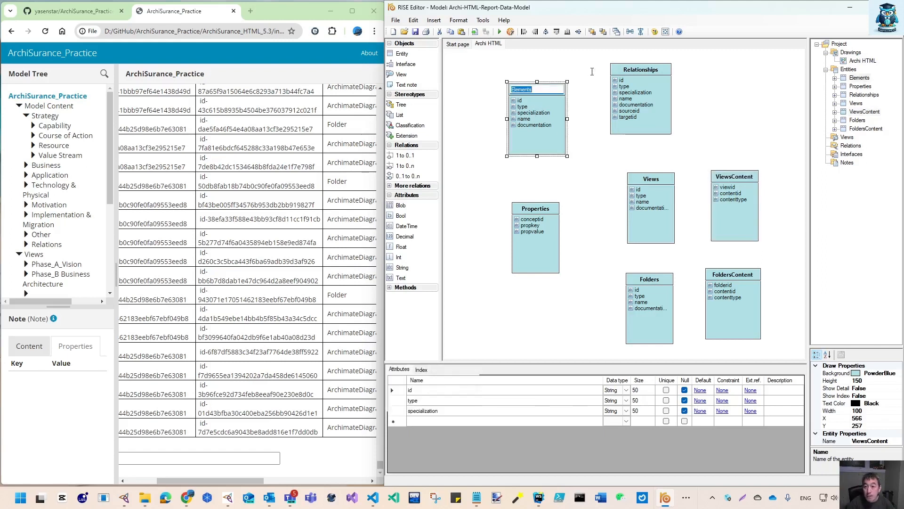
double_click(634, 74)
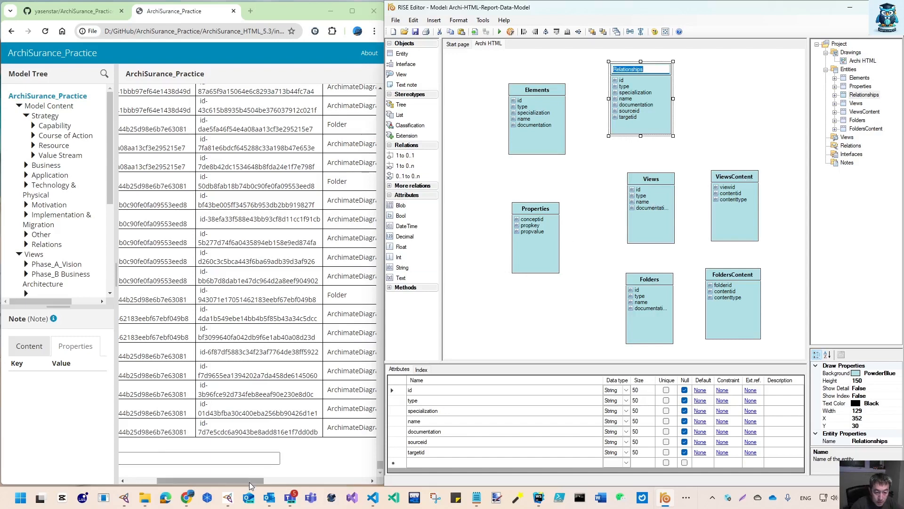
Paste the earlier query into the prompt, edit it to SELECT * FROM ViewsContent, and run it
drag(250, 482, 180, 483)
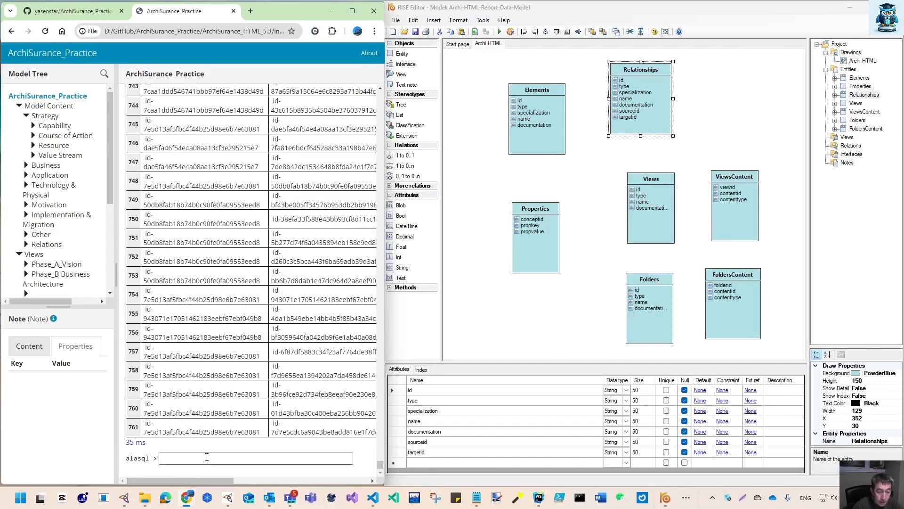
click(229, 455)
text(SELECT TOP 3 * FROM FoldersContent)
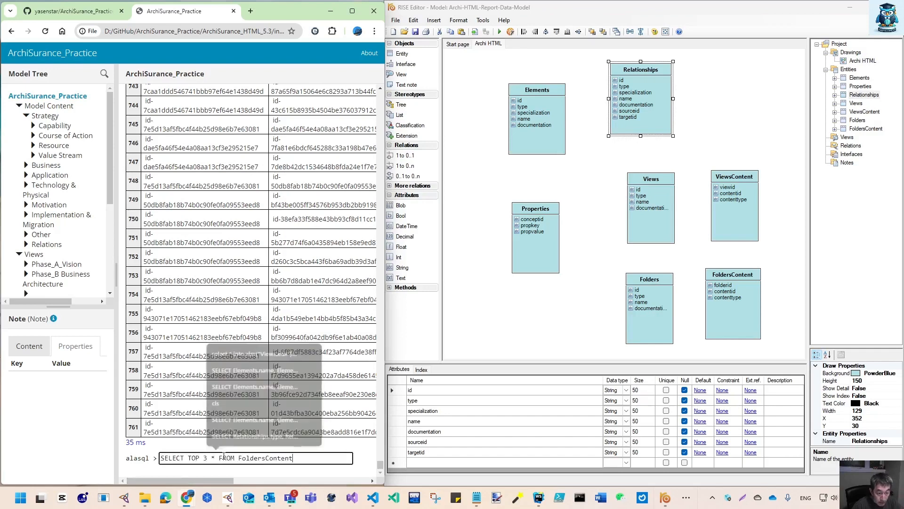
drag(190, 458, 239, 457)
key(BackSpace)
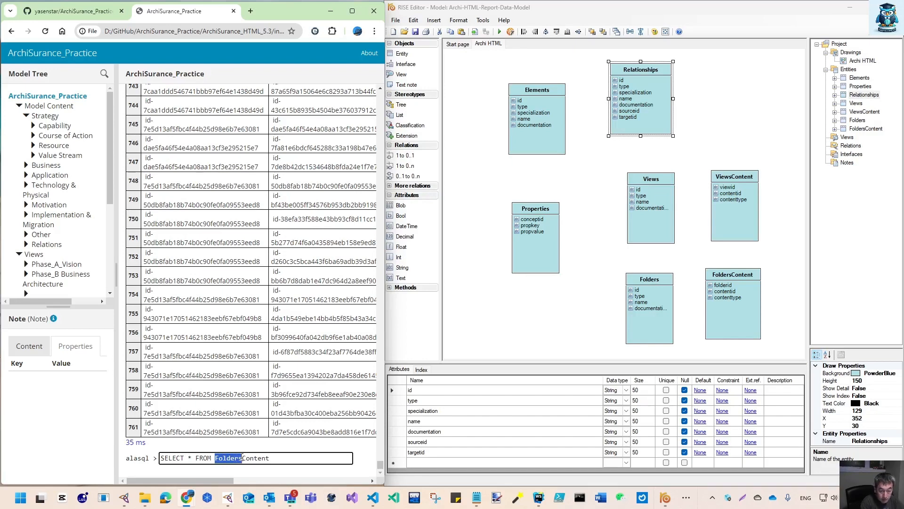
text(Views)
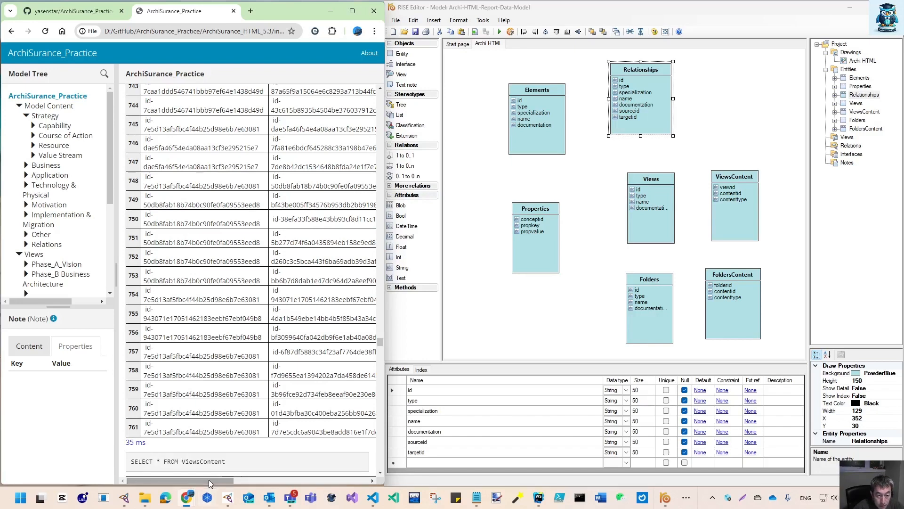
Scroll through the ViewsContent query results
drag(208, 480, 296, 487)
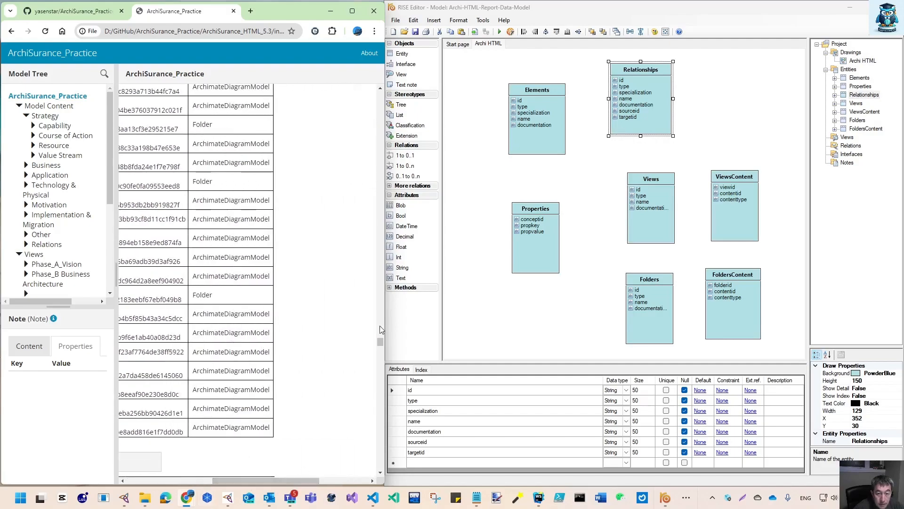
drag(380, 340, 380, 466)
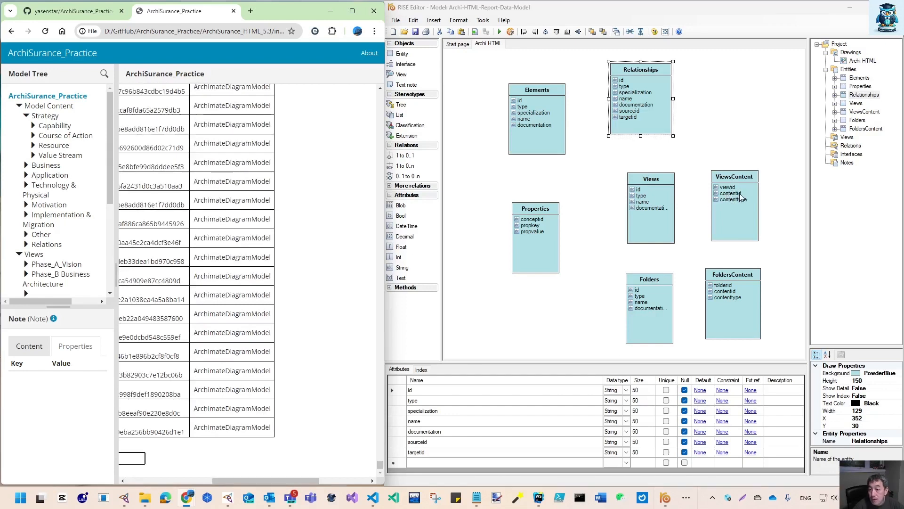
drag(236, 479, 163, 487)
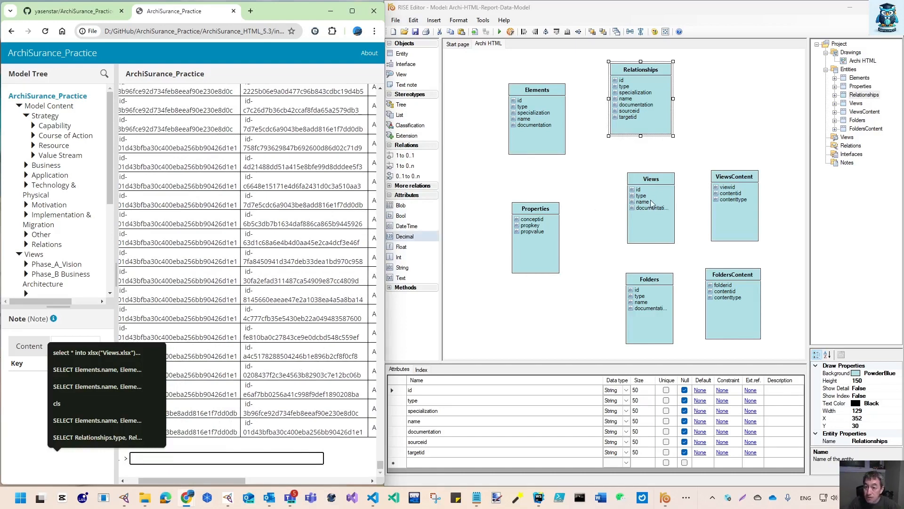
Create a 1 to 0..n relation from the Elements entity to the Properties entity
click(541, 89)
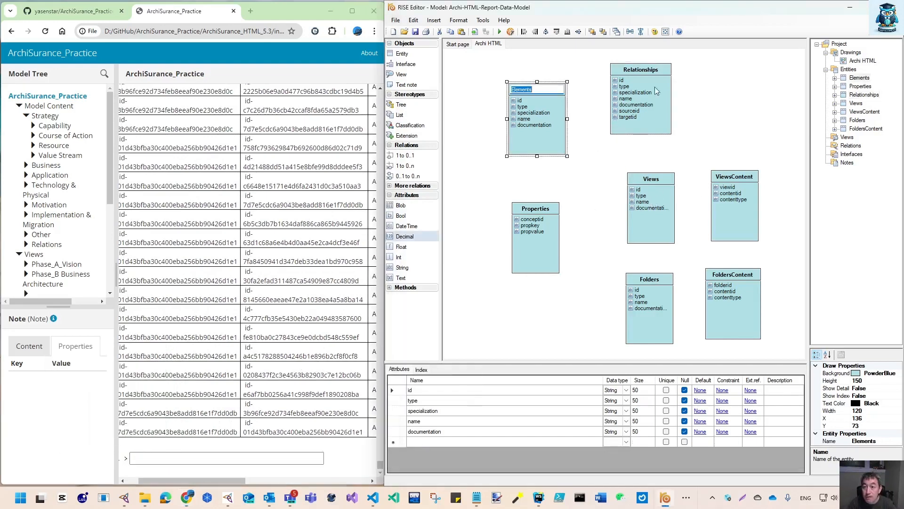
click(652, 70)
click(543, 136)
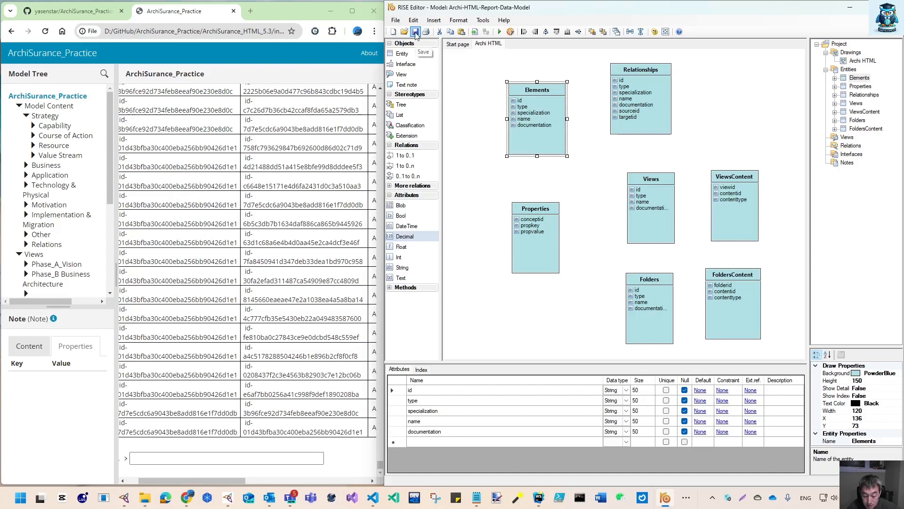
click(548, 92)
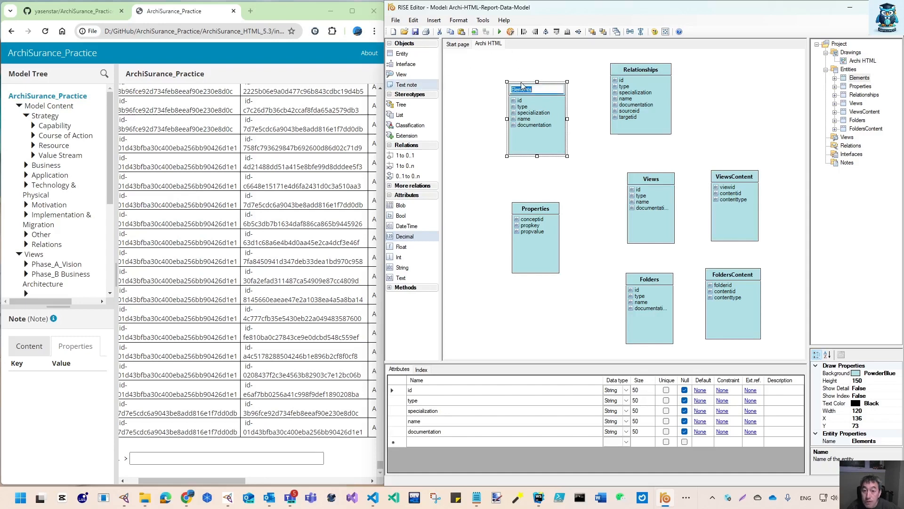
click(488, 134)
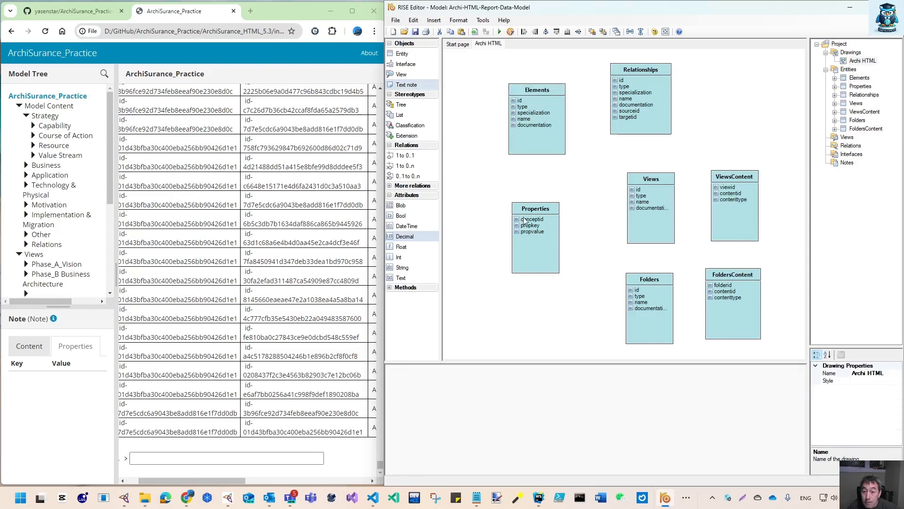
click(526, 106)
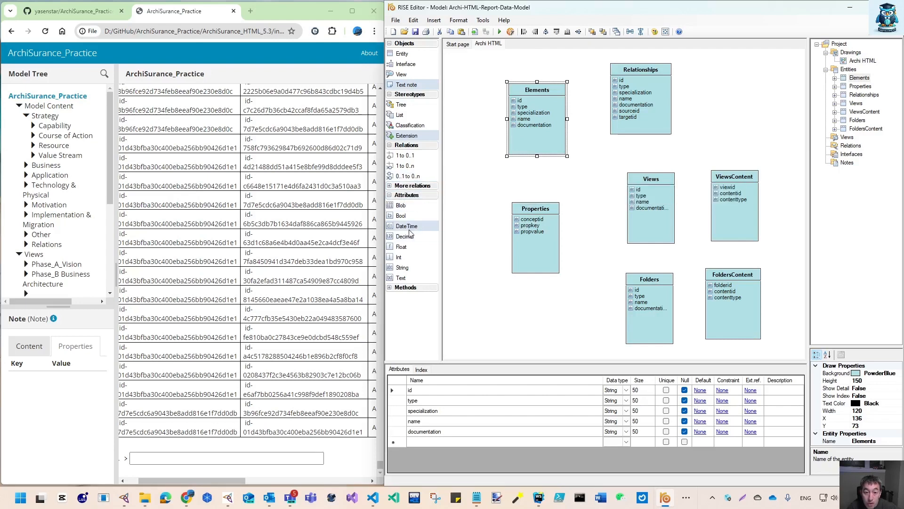
click(391, 186)
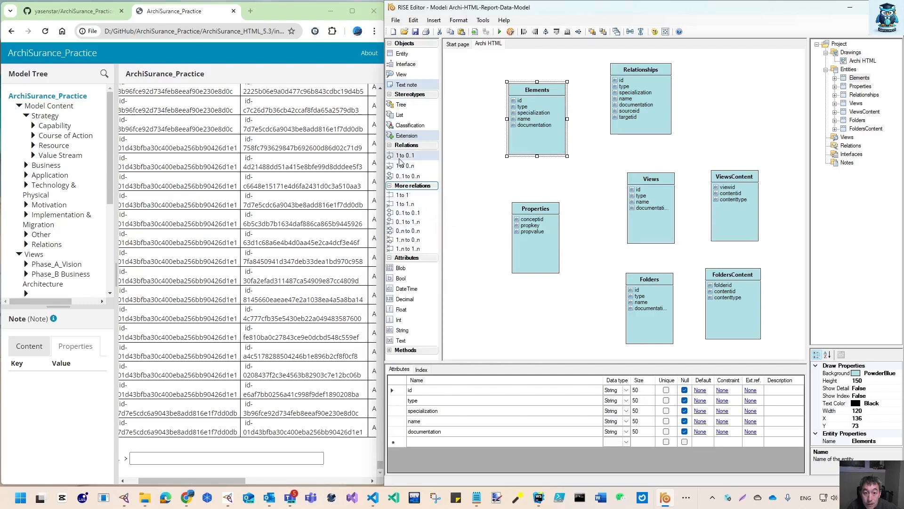
drag(399, 167, 520, 102)
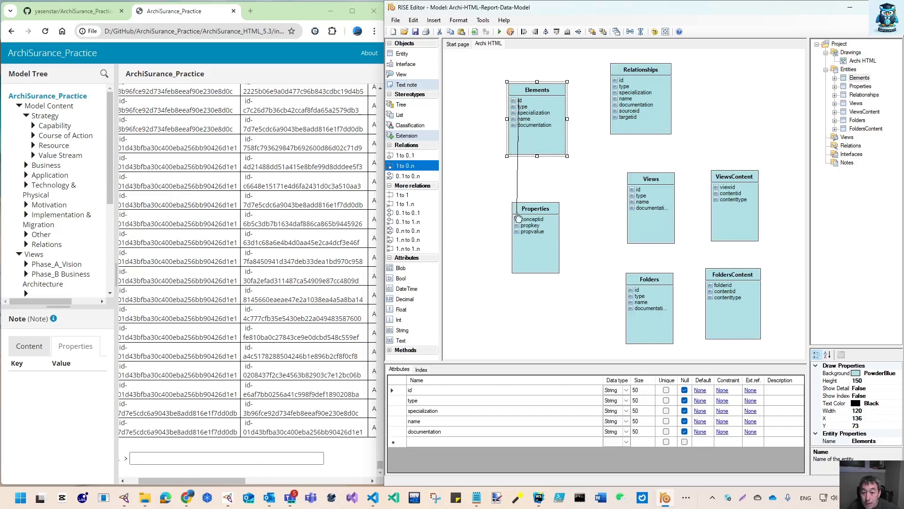
click(538, 221)
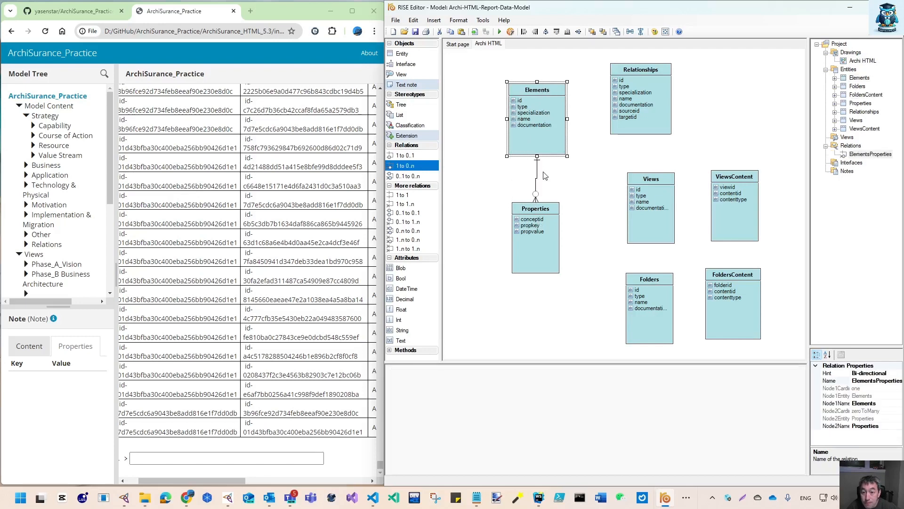
click(538, 186)
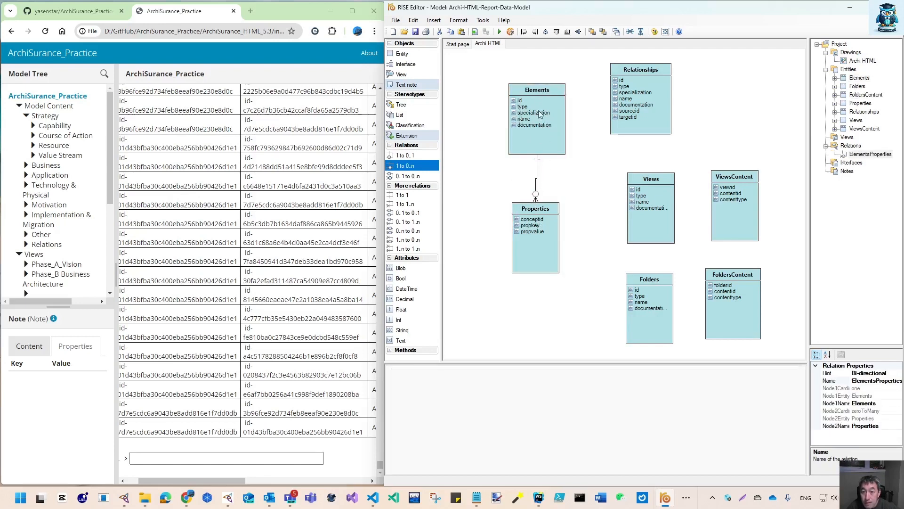
Maximize the editor window and move the Properties entity lower on the diagram
click(868, 7)
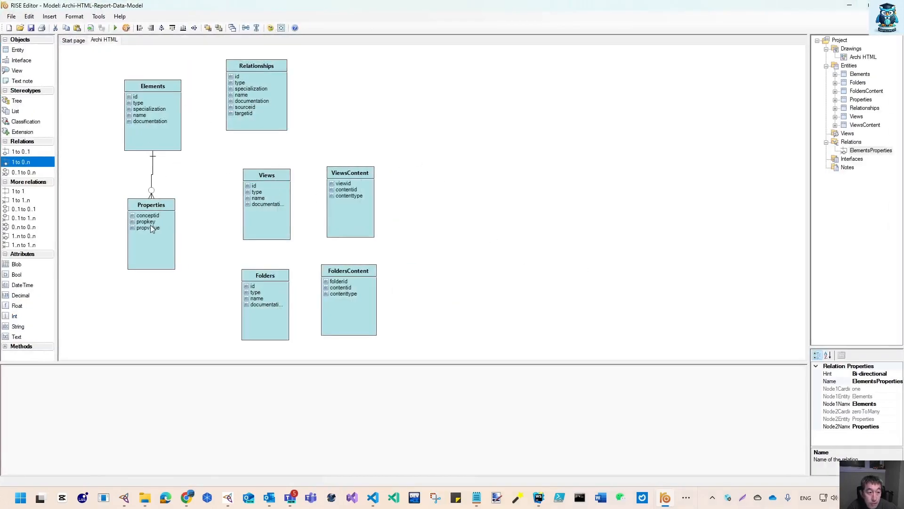
click(156, 209)
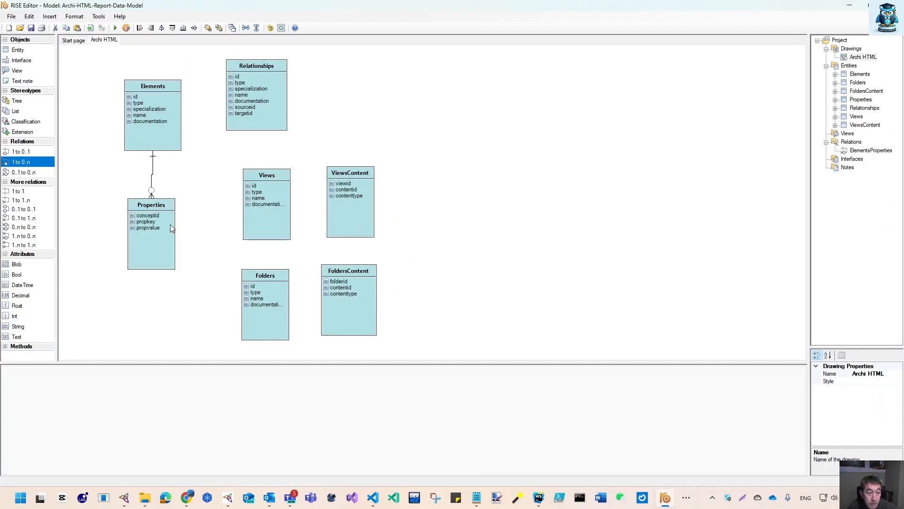
mouse_move(170, 224)
mouse_down()
mouse_move(157, 244)
mouse_move(163, 279)
mouse_up()
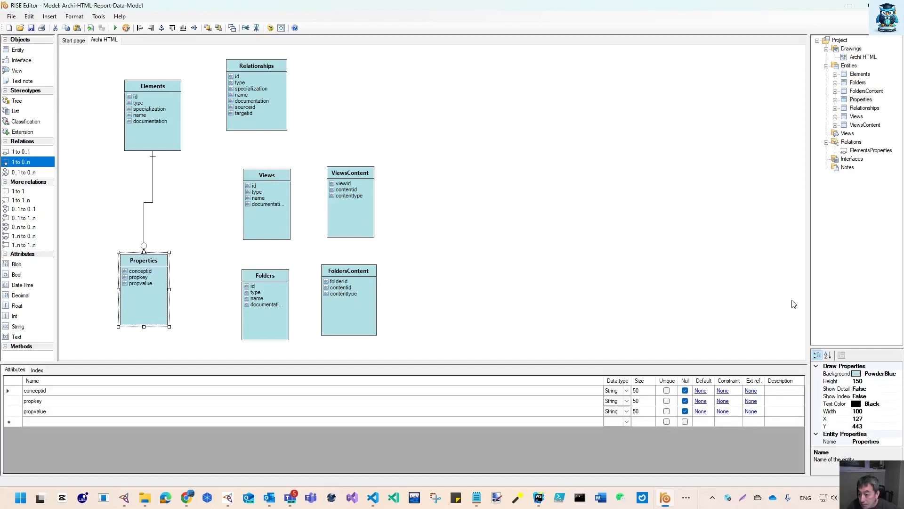
Rename the Elements–Properties relation to "Elements.id to Properties.conceptid"
drag(810, 298, 581, 295)
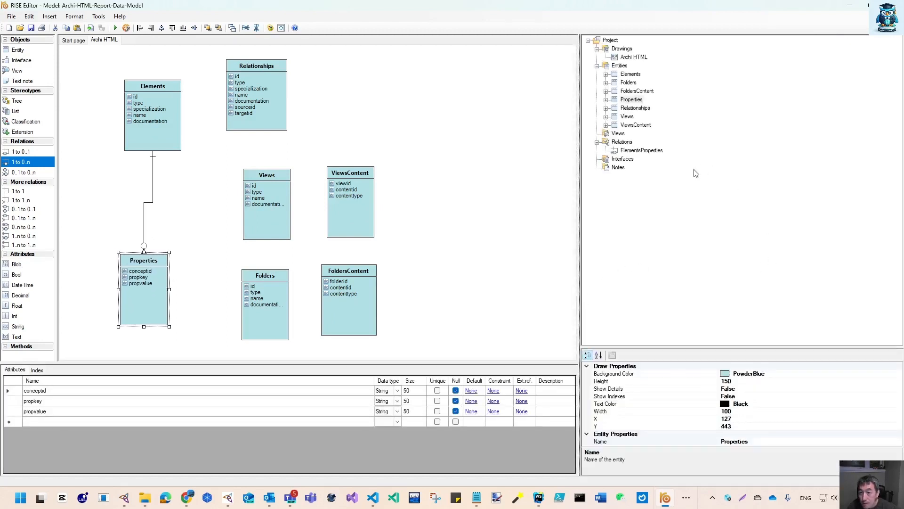
click(651, 151)
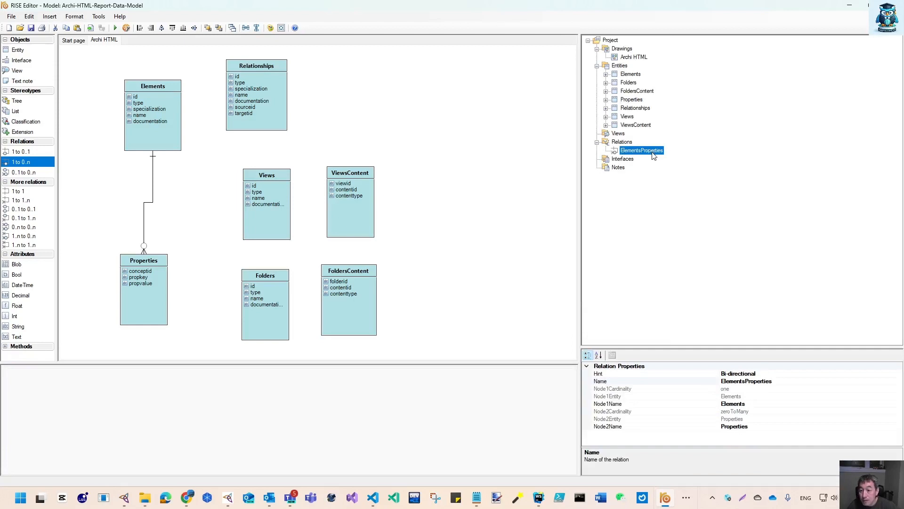
click(653, 151)
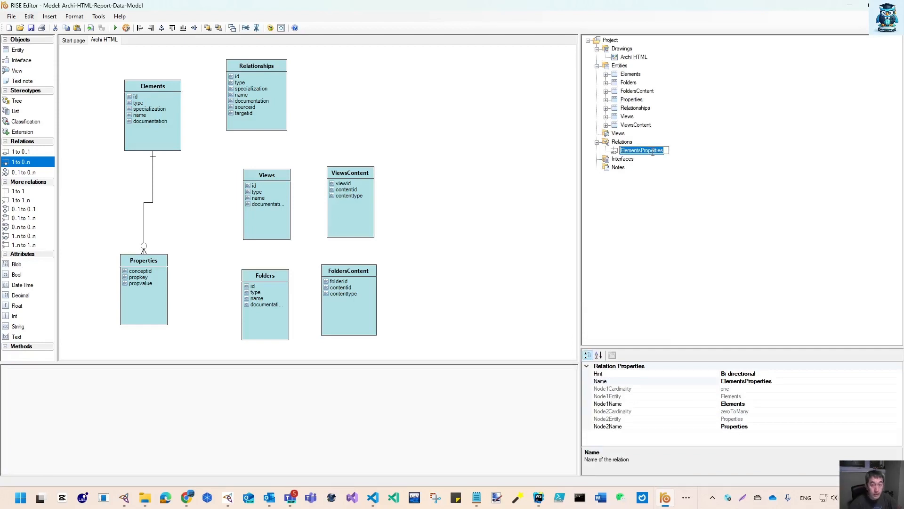
click(663, 149)
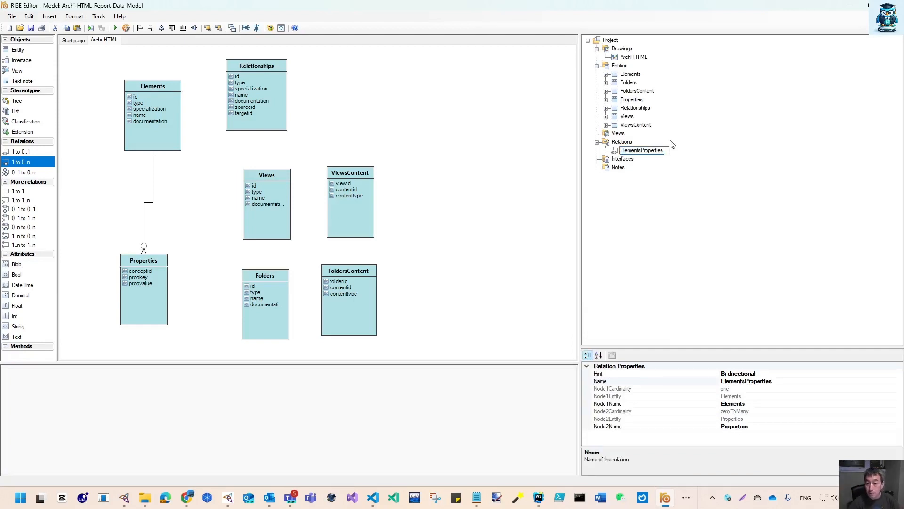
key(BackSpace)
key(BackSpace)
key(BackSpace)
key(BackSpace)
key(BackSpace)
key(BackSpace)
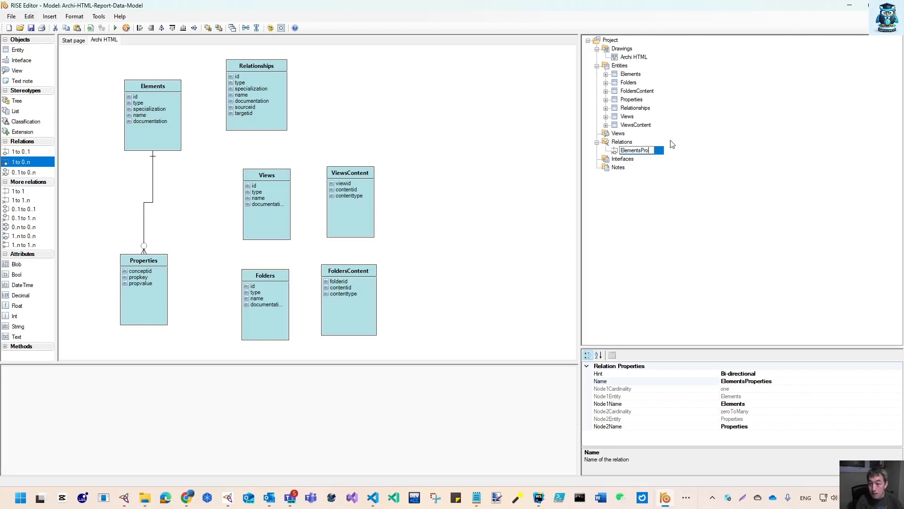
key(BackSpace)
key(BackSpace)
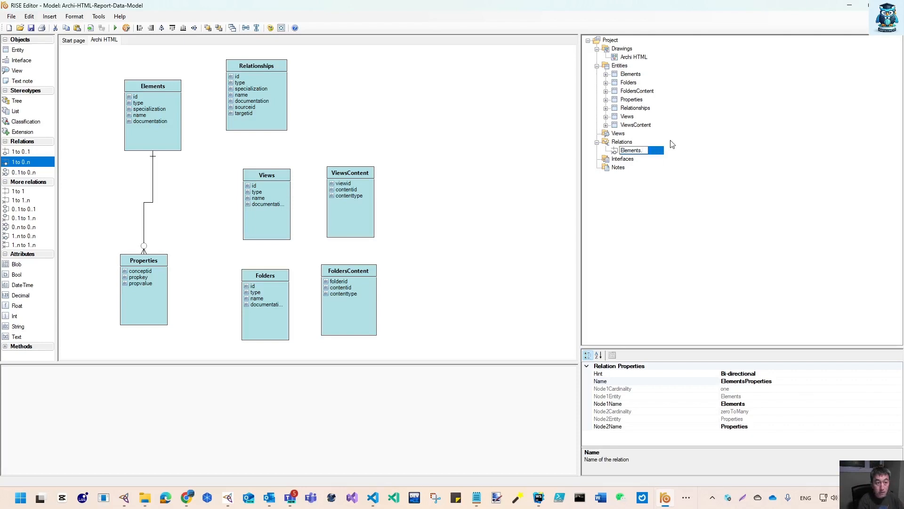
text(id)
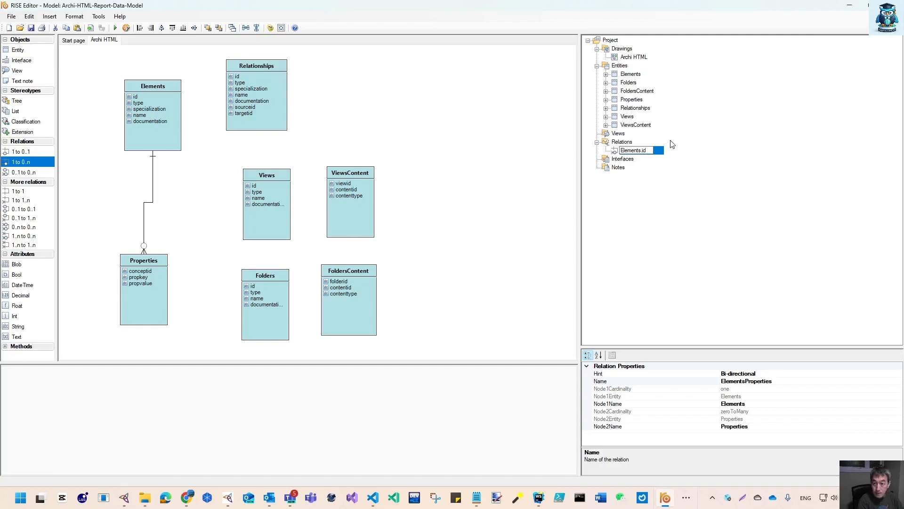
text( to)
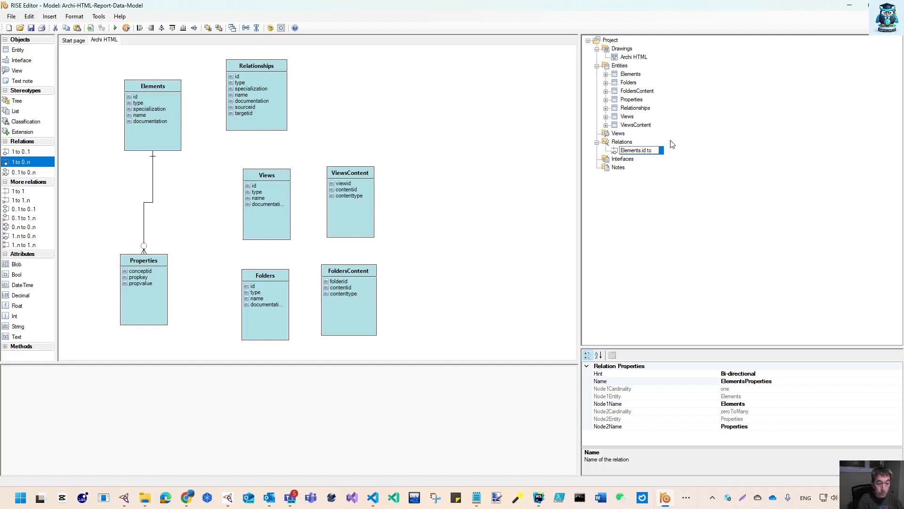
text( Proper)
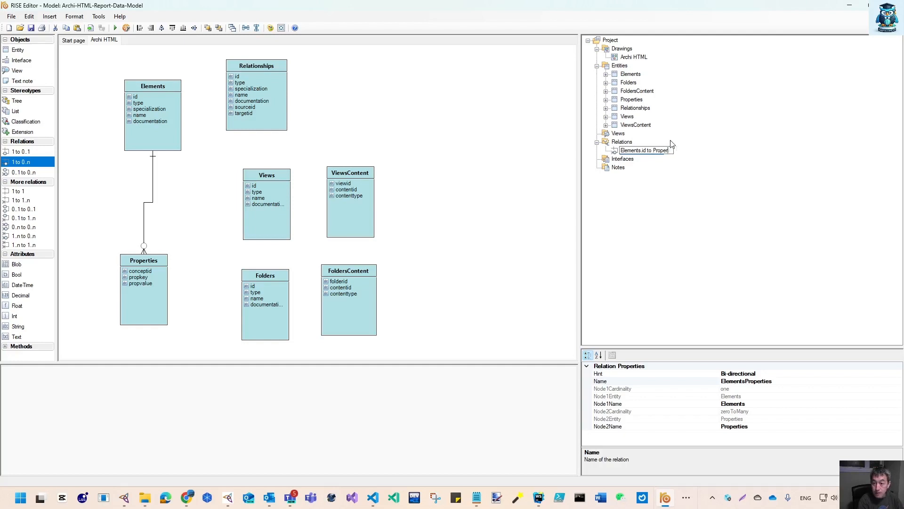
text(ties.)
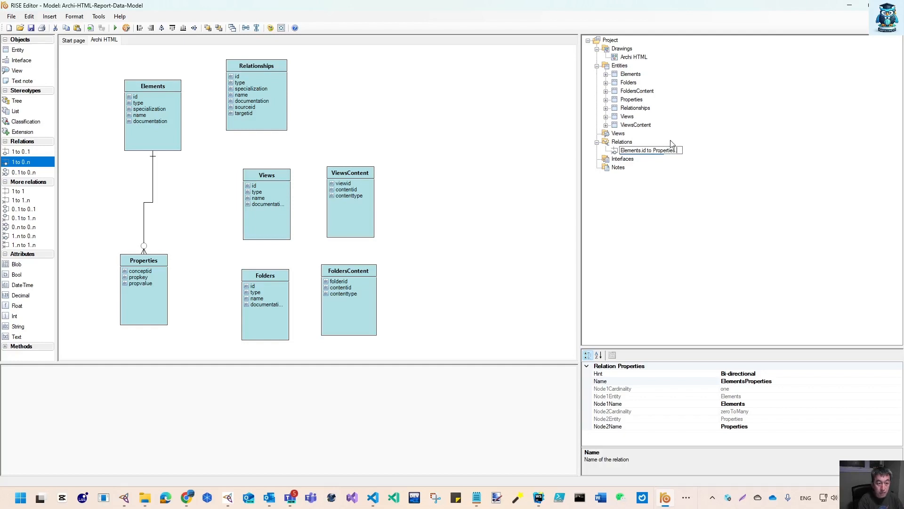
text(concepti)
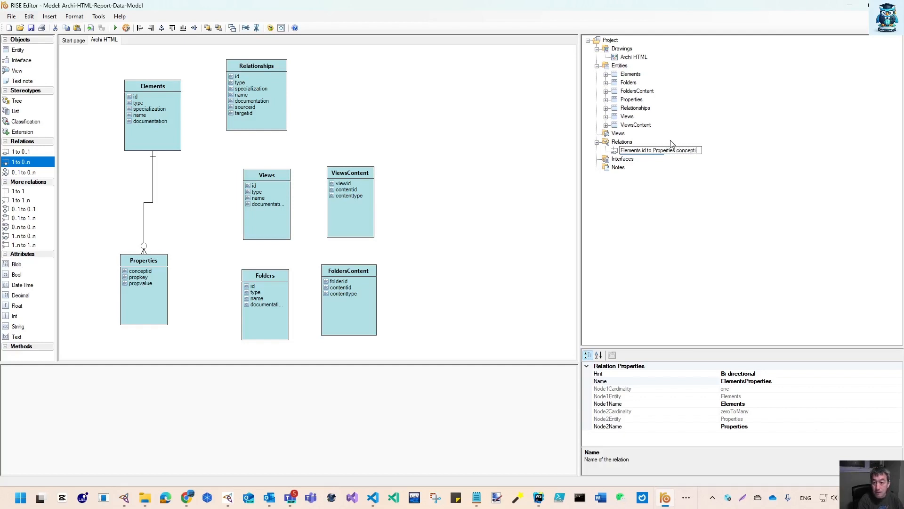
text(d)
key(Return)
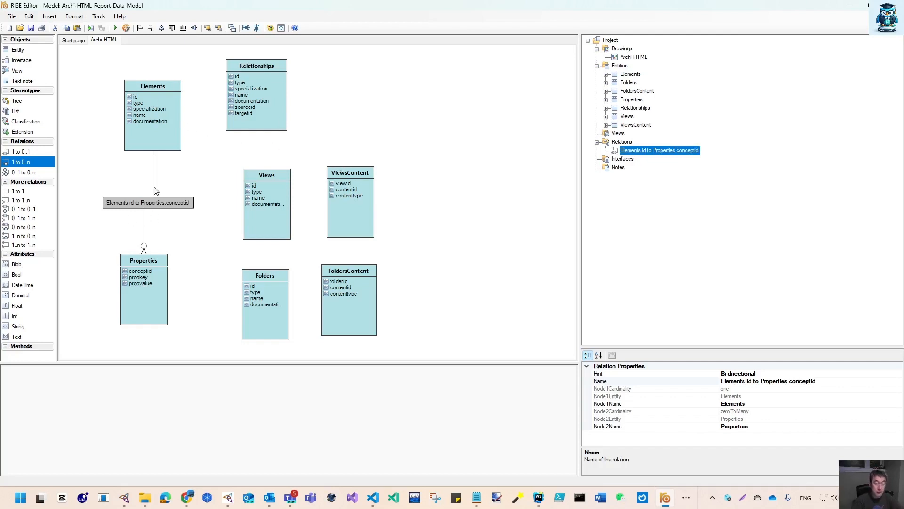
Move the Elements entity to the diagram's upper-left corner and shift the Properties entity left beneath it
double_click(133, 261)
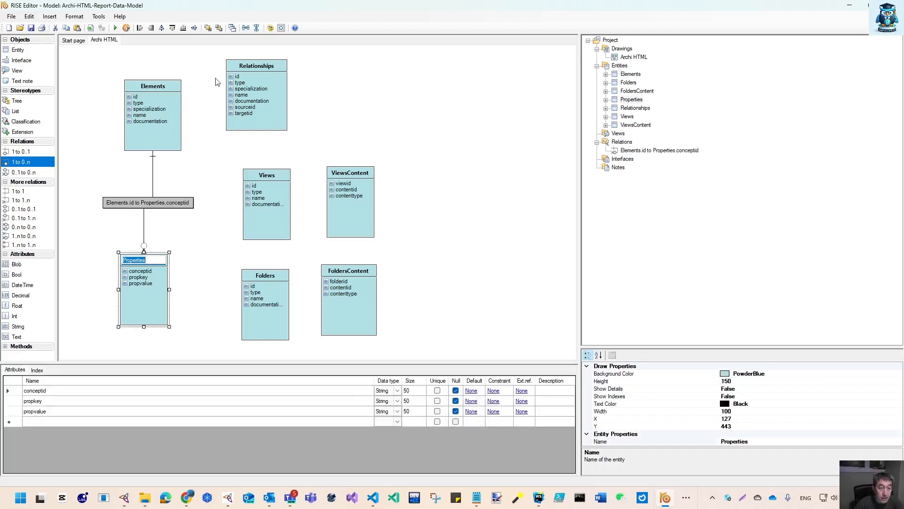
drag(172, 114, 134, 91)
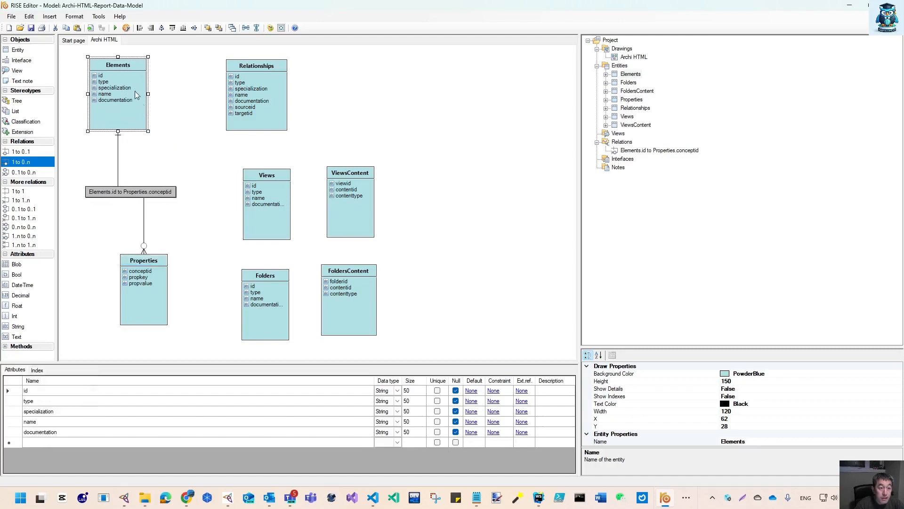
drag(160, 294, 134, 293)
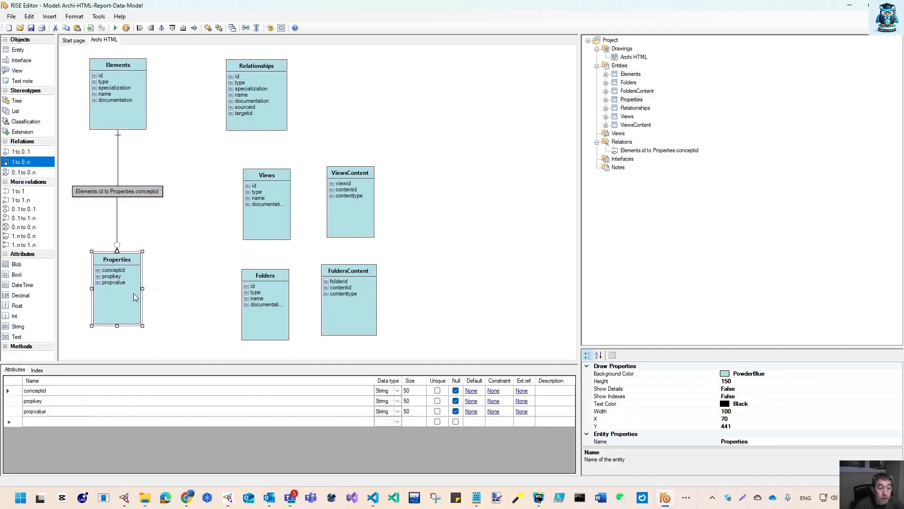
Create a 1 to 0..n relation from Relationships to Properties and name it "Relationships.id to Properties.conceptid"
click(254, 75)
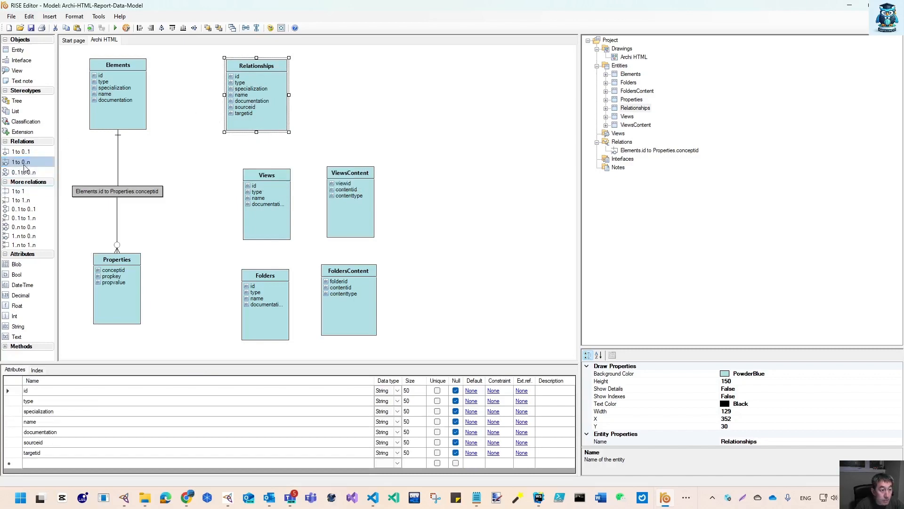
drag(25, 165, 119, 287)
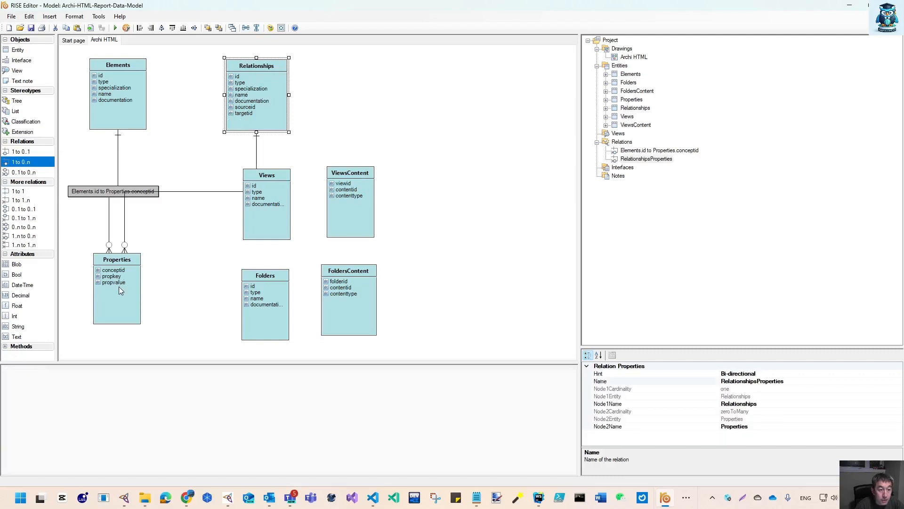
click(648, 160)
right_click(652, 161)
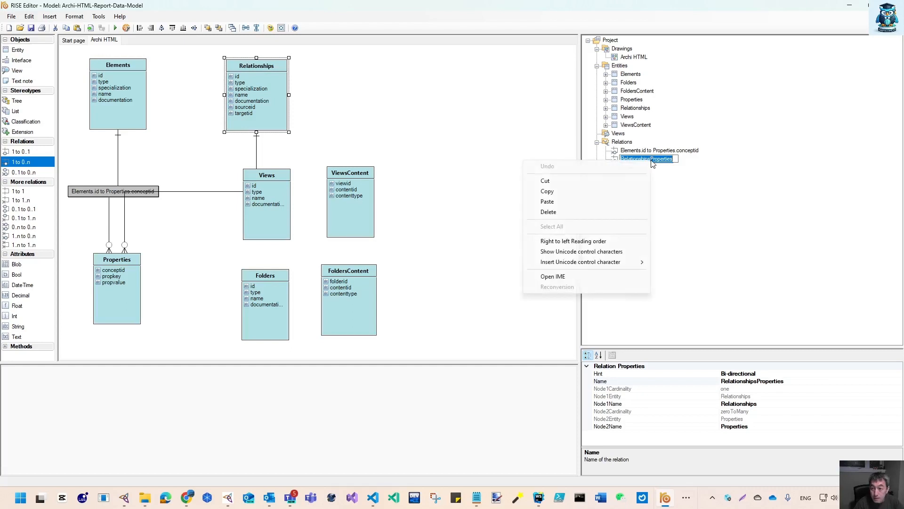
click(650, 160)
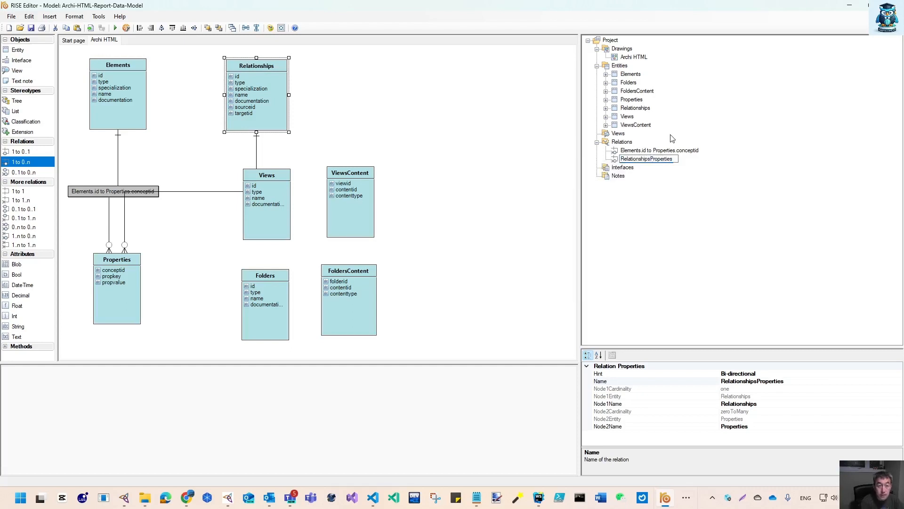
text(.id)
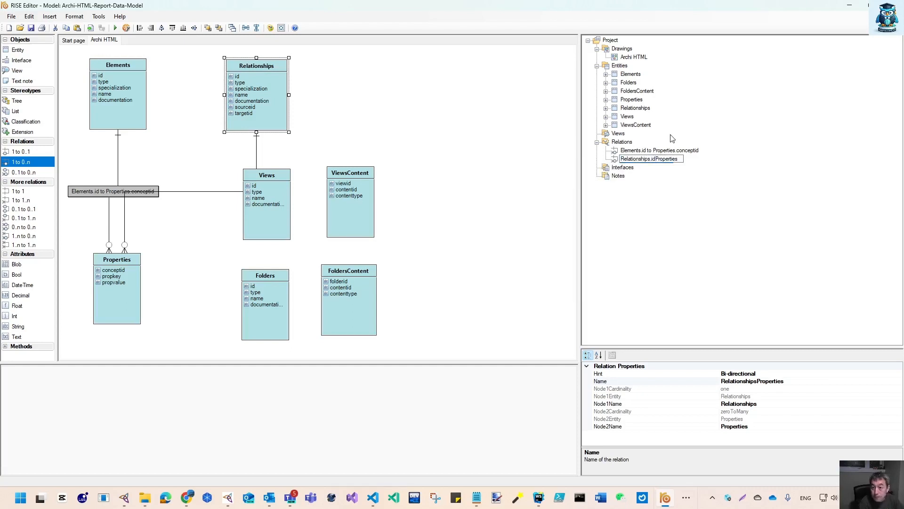
text( to Properties.conceptid)
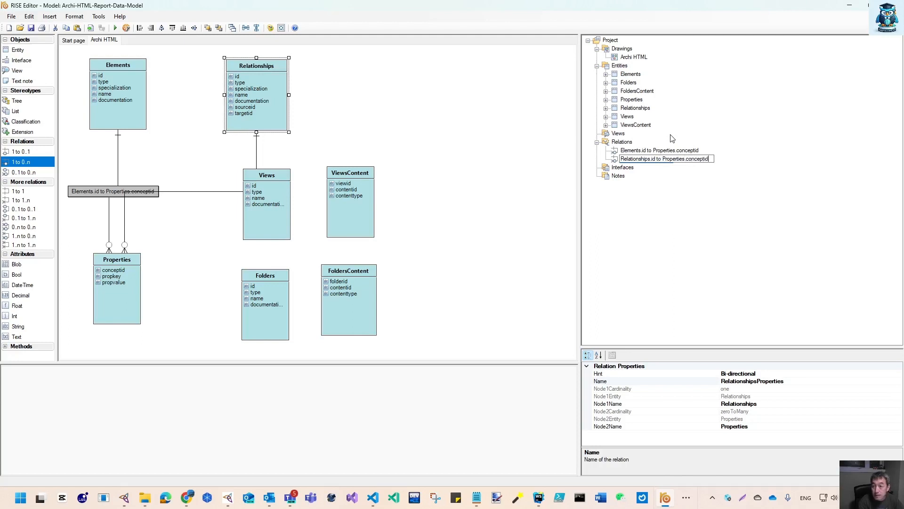
key(Return)
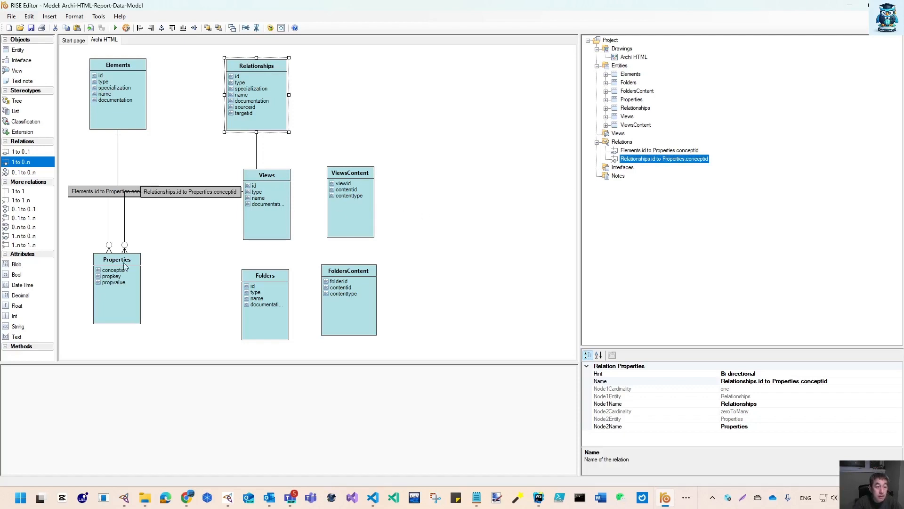
Rearrange the entities, placing Properties at the upper right, Relationships below Elements, and ViewsContent and FoldersContent lower left
drag(116, 292, 435, 105)
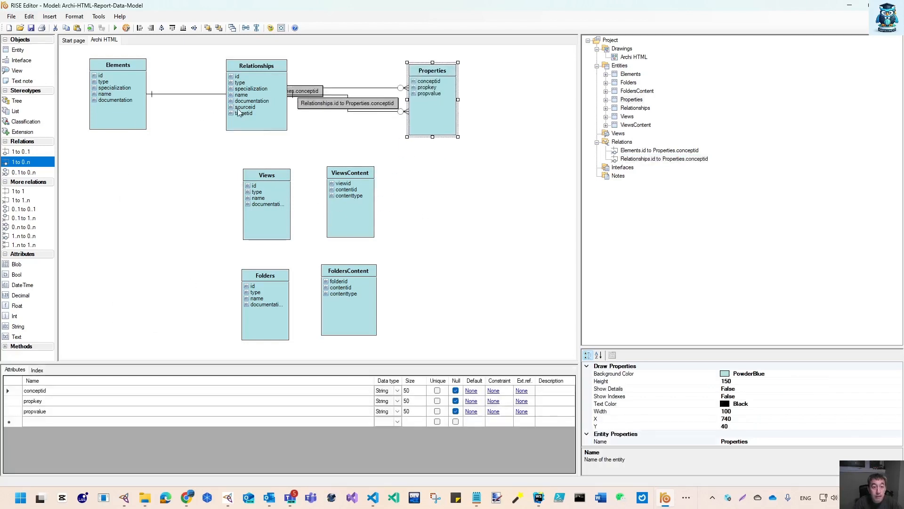
drag(278, 86, 140, 163)
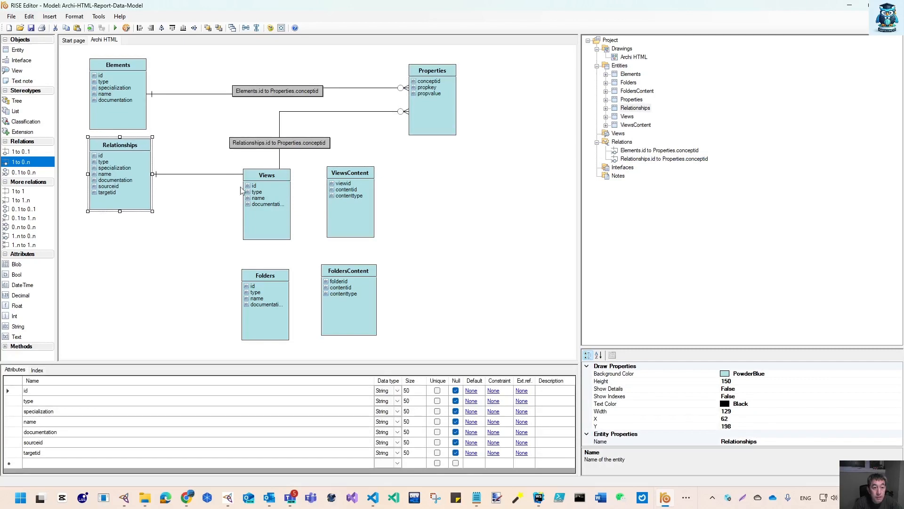
drag(367, 221, 492, 292)
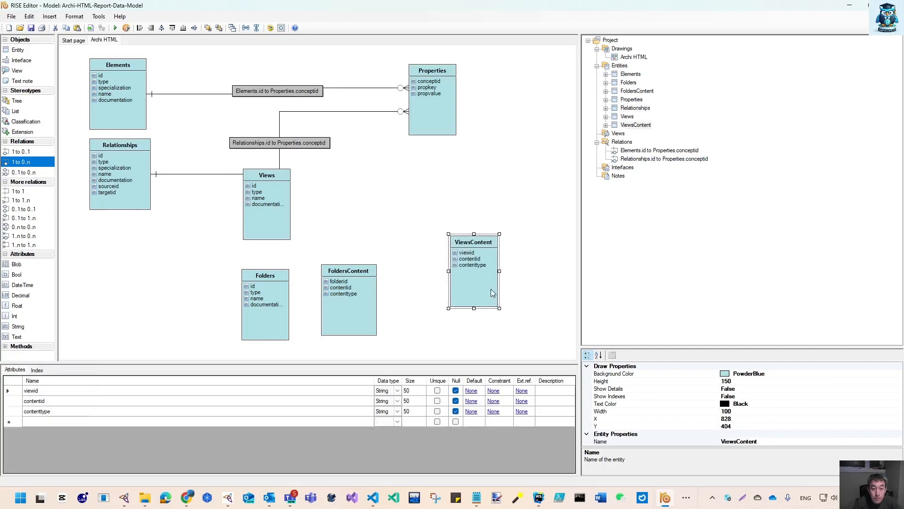
drag(250, 220, 177, 234)
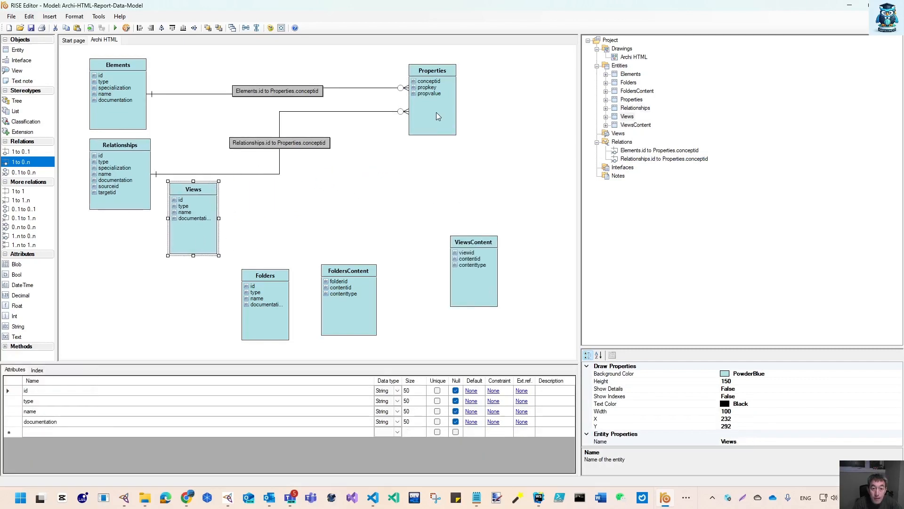
mouse_move(281, 318)
mouse_down()
mouse_move(245, 322)
mouse_move(282, 323)
mouse_up()
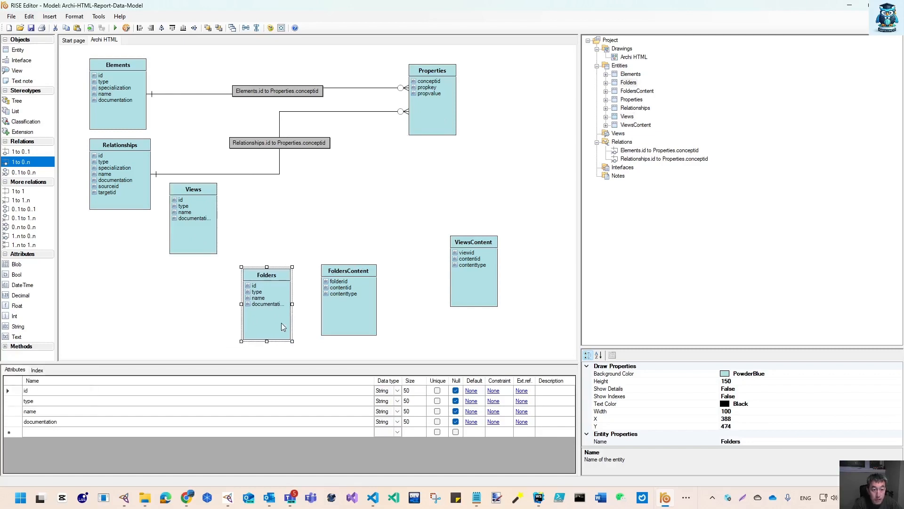
drag(207, 222, 288, 220)
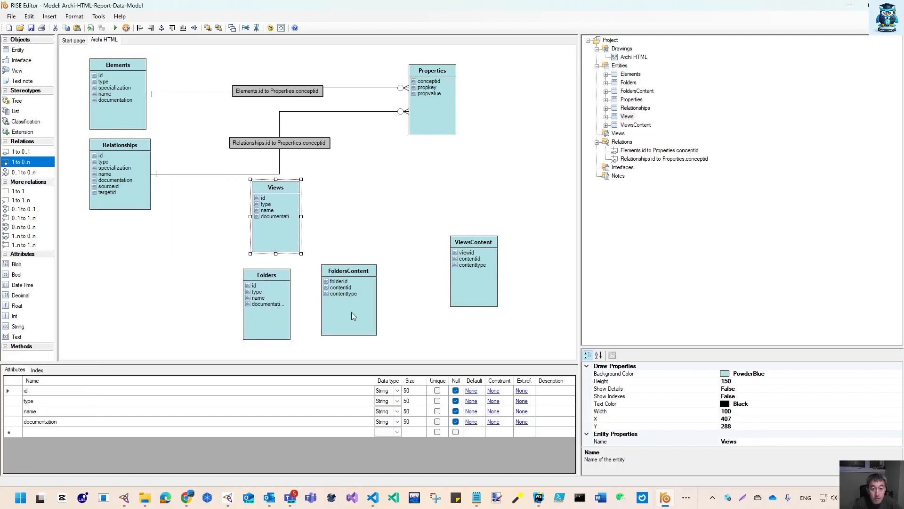
drag(351, 311, 392, 320)
drag(494, 287, 183, 287)
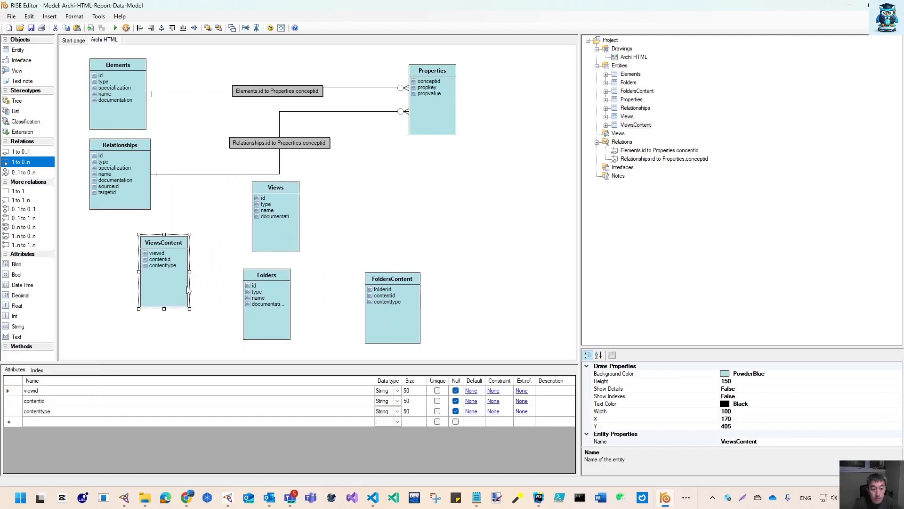
click(428, 321)
drag(379, 320, 83, 323)
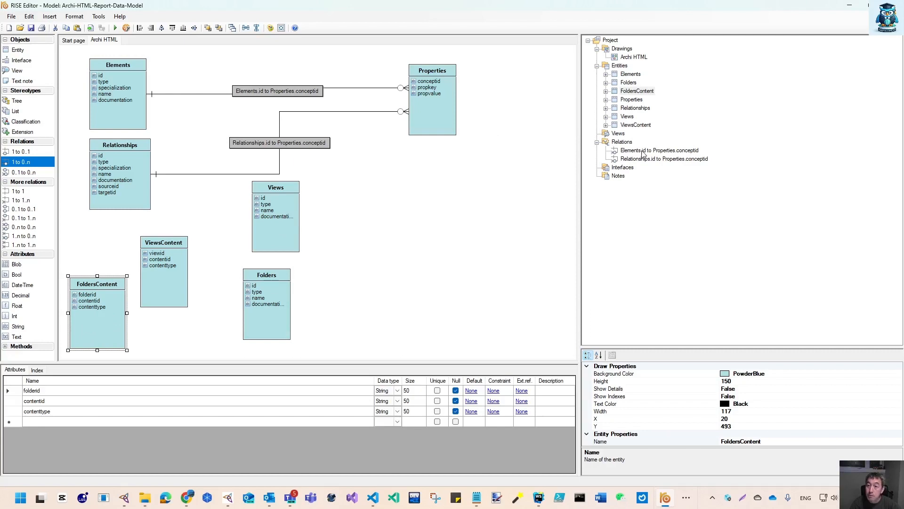
Create a 1 to 0..n relation from Views to Properties and name it "Views.id to Properties.conceptid"
click(24, 163)
drag(279, 199, 435, 105)
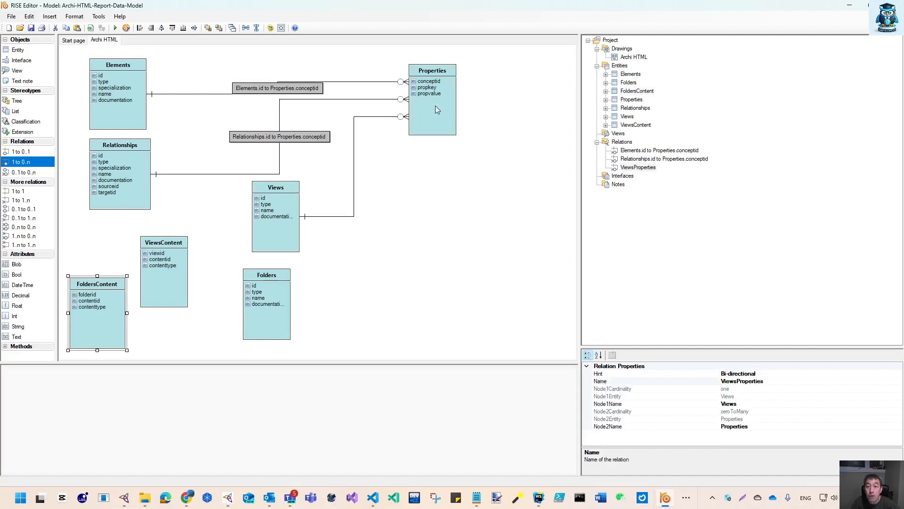
click(645, 169)
click(647, 169)
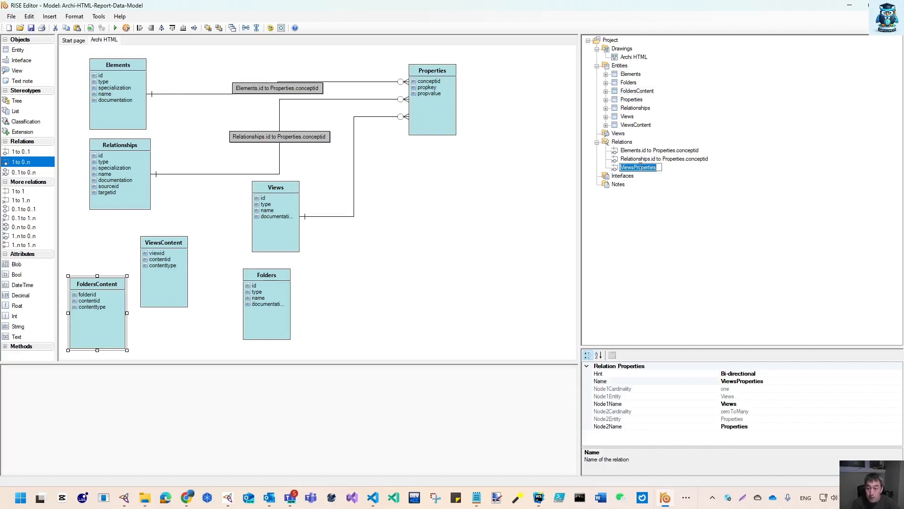
click(636, 166)
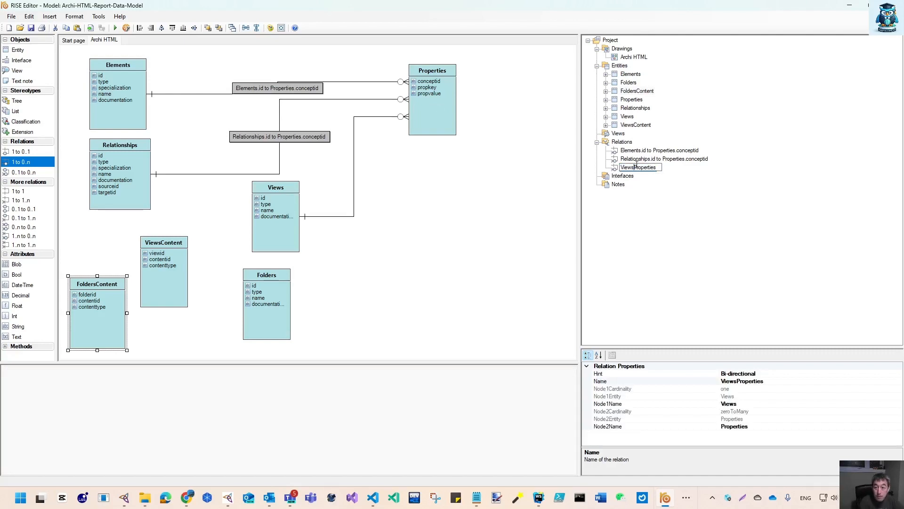
text(.id )
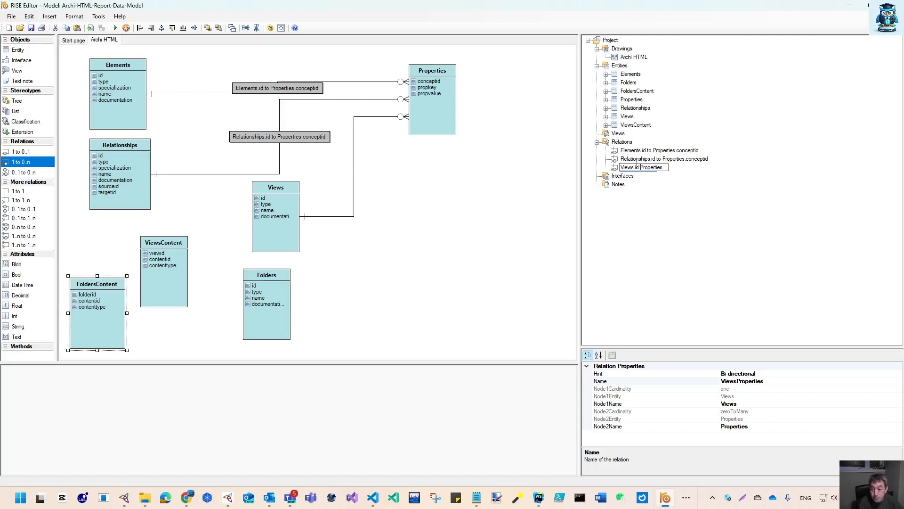
text(to Properties.conceptid)
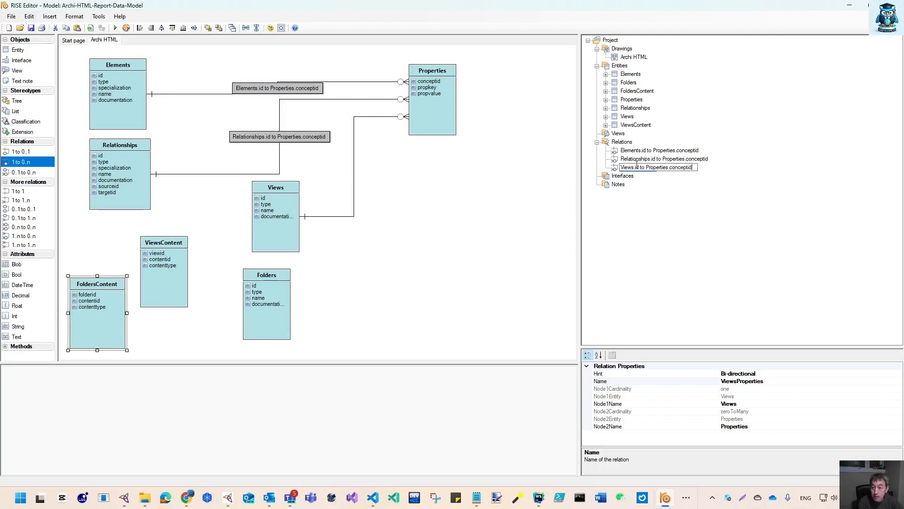
key(Return)
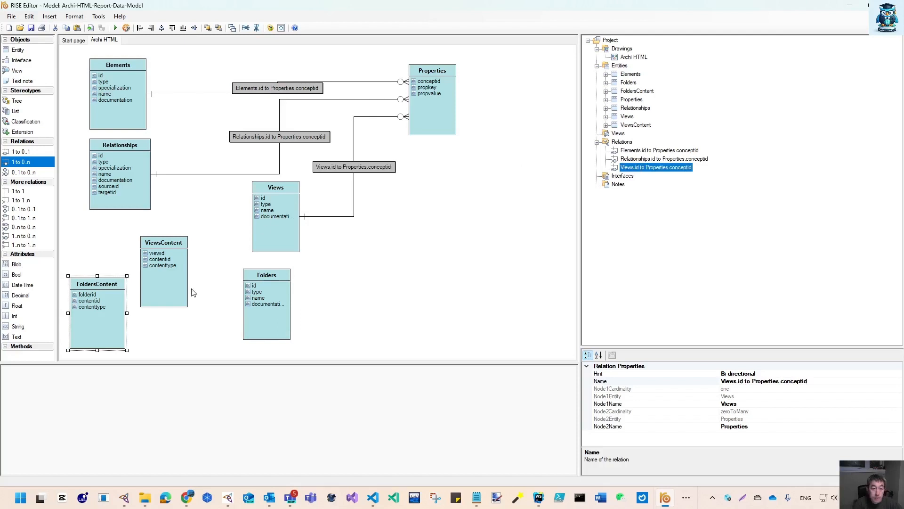
Create a 1 to 0..n relation from Folders to Properties and select it in the project tree
click(21, 161)
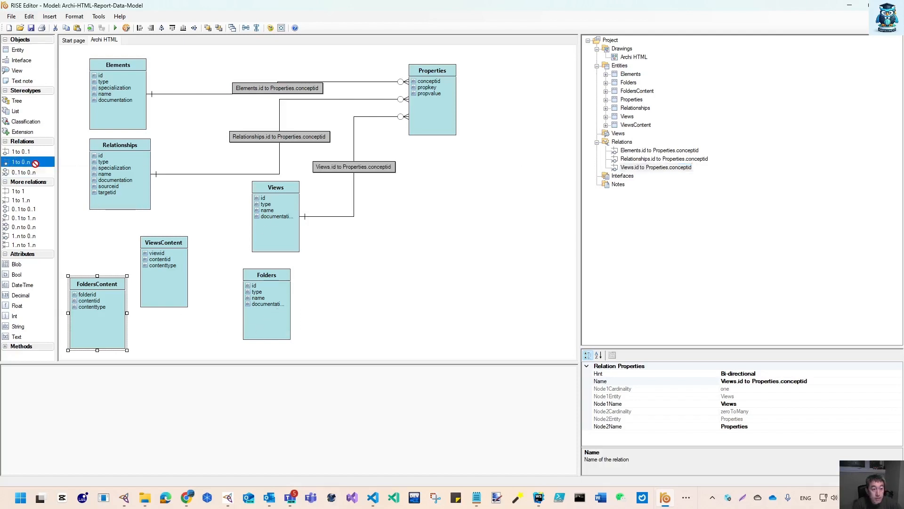
drag(263, 309, 439, 118)
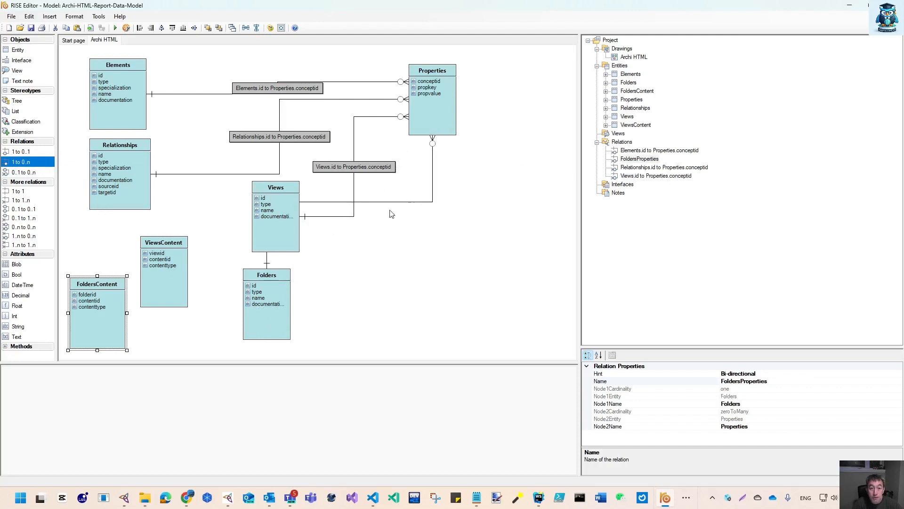
click(646, 159)
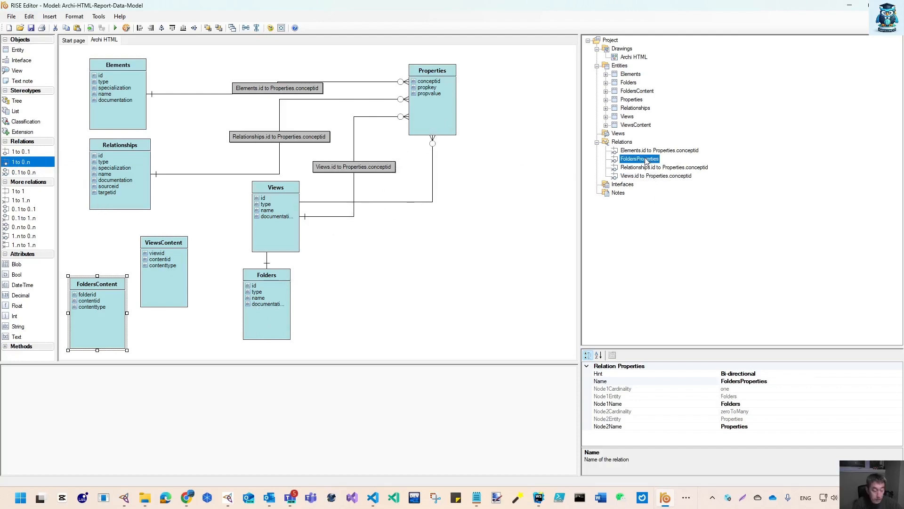
Switch to Archi and examine the properties of a folder, a view, an element and a relation in the ArchiSurance_Practice model
click(208, 500)
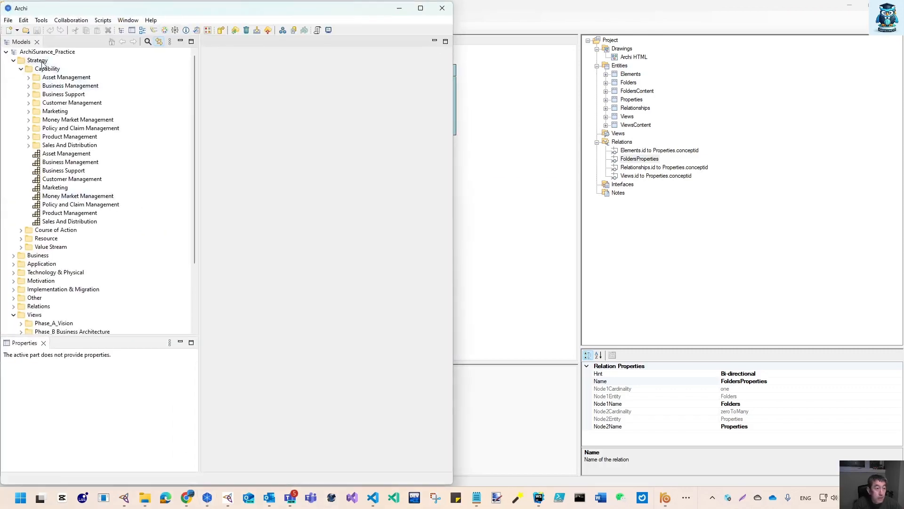
click(41, 64)
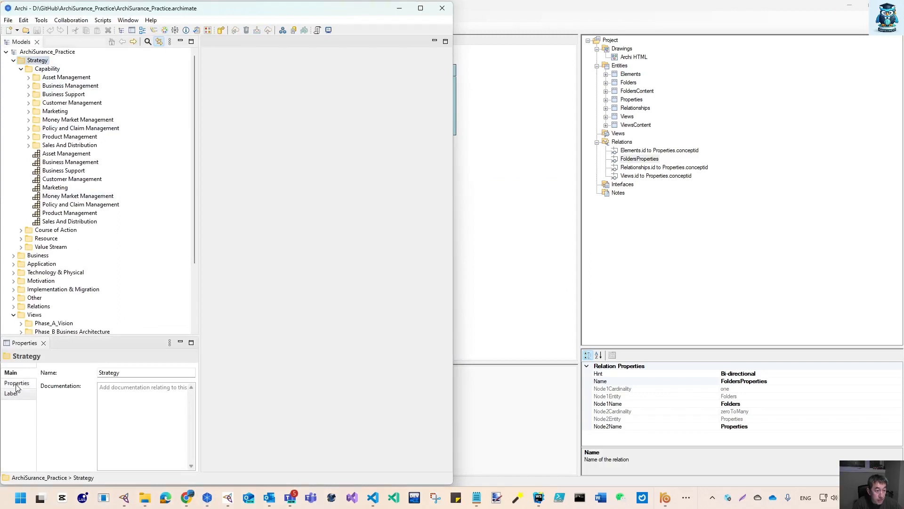
click(17, 384)
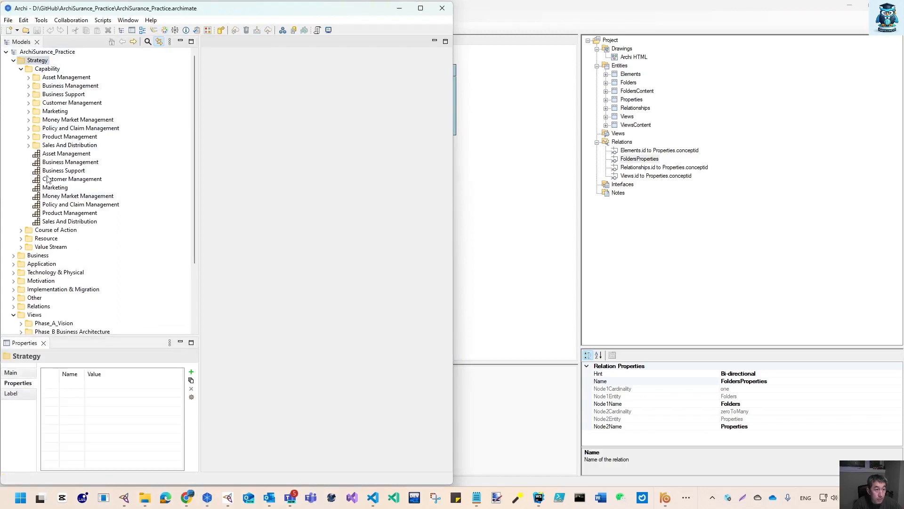
scroll(66, 308, down, 4)
click(66, 308)
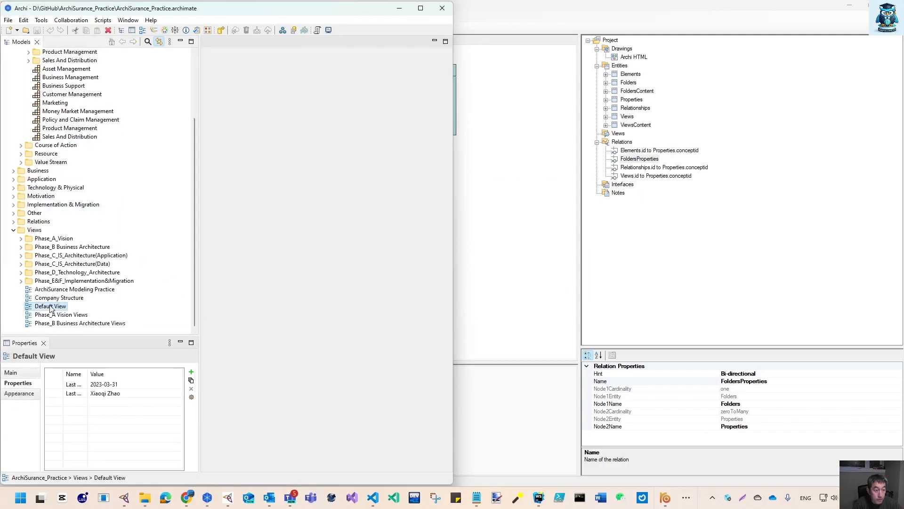
click(52, 129)
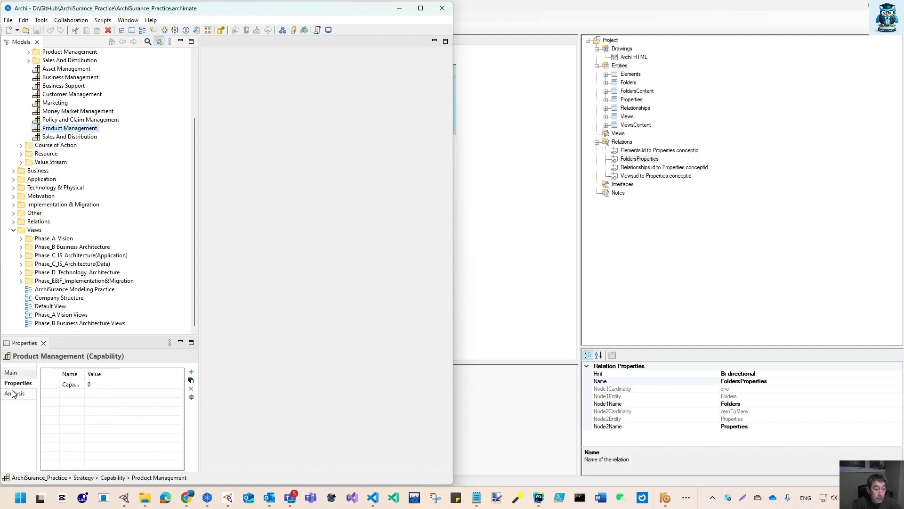
click(14, 222)
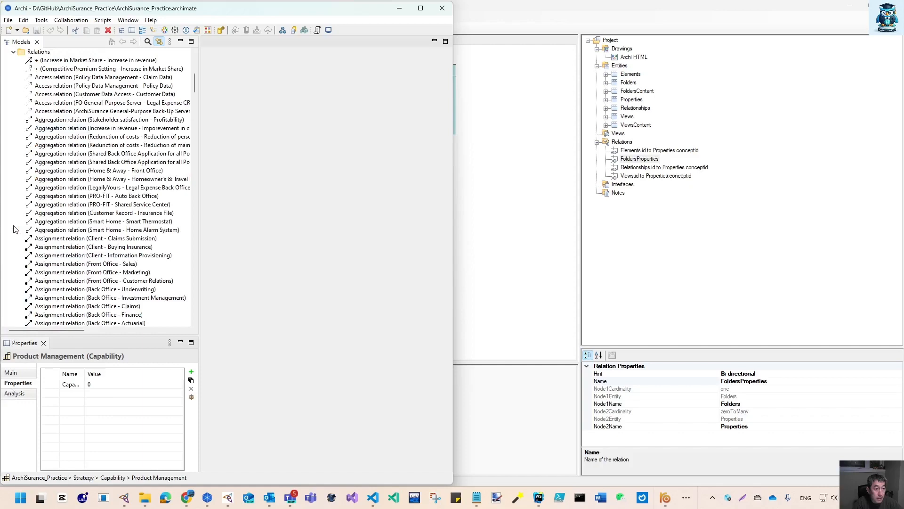
click(58, 239)
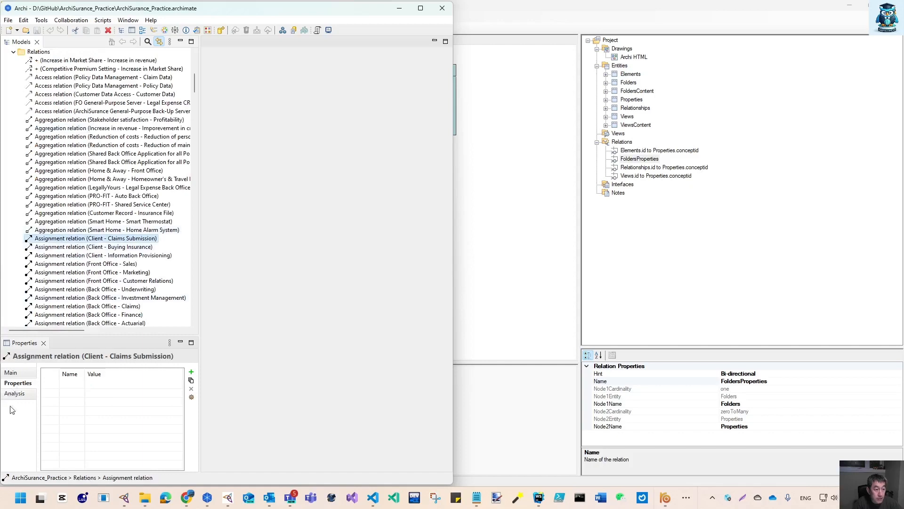
click(399, 8)
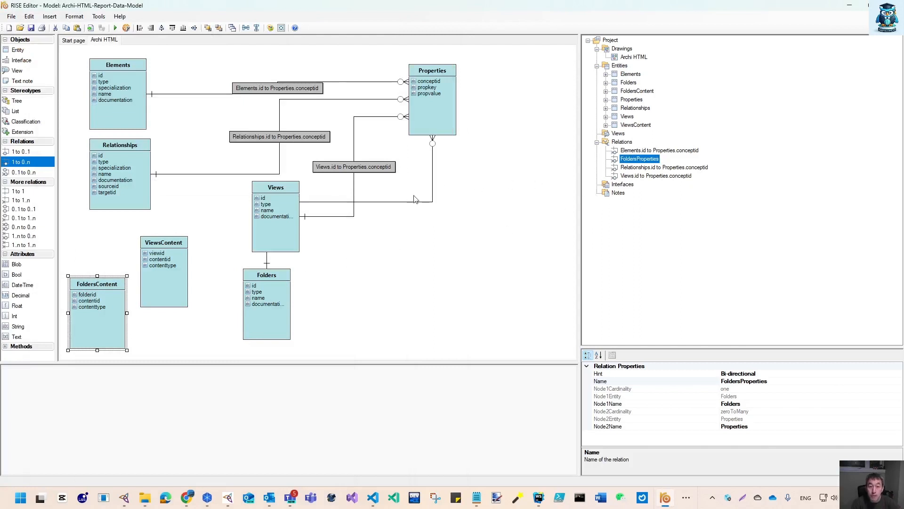
Rename the Folders–Properties relation to "Folders.id to Properties.conceptid"
click(639, 159)
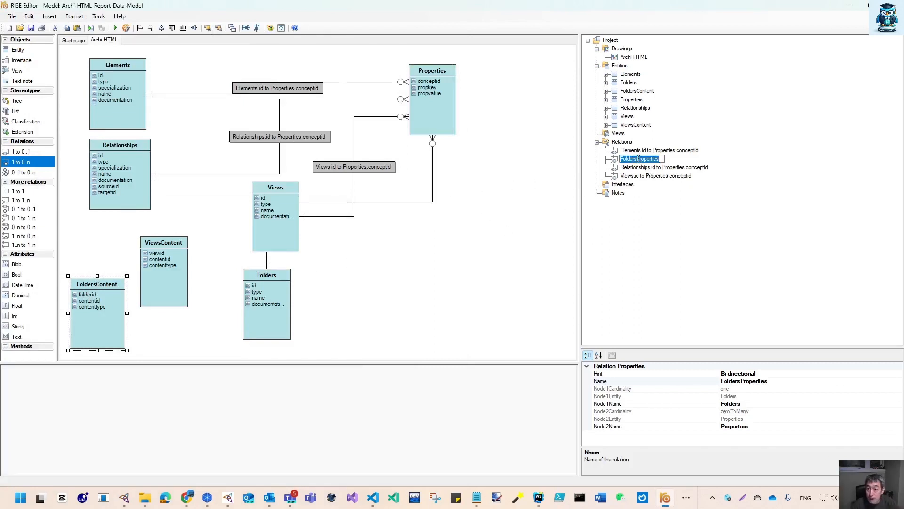
click(639, 159)
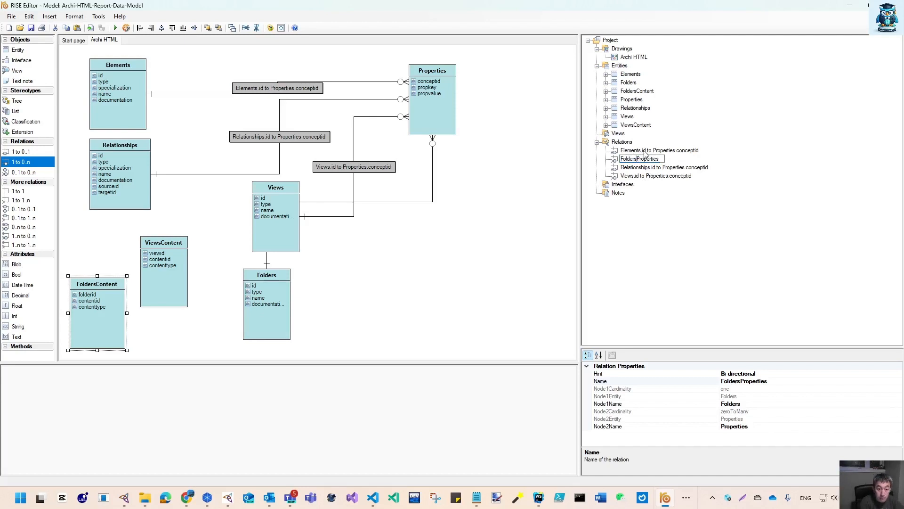
text(.id to Properties)
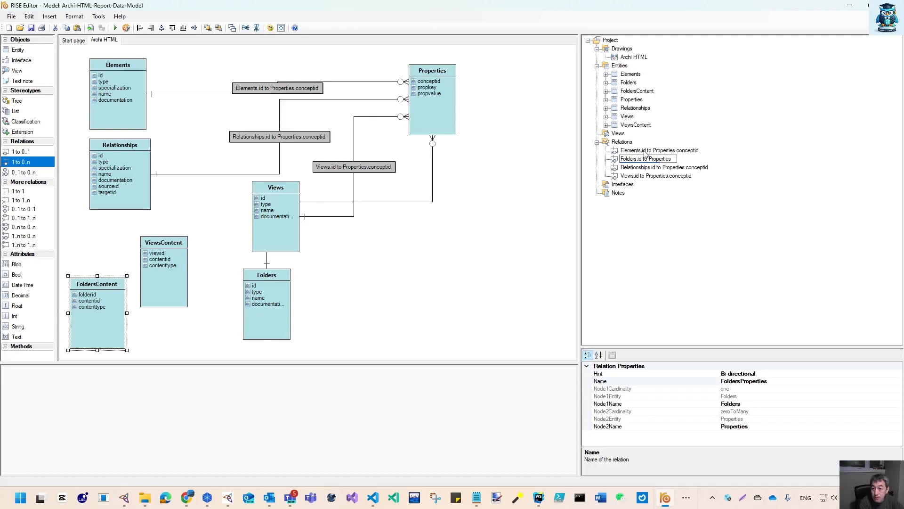
text(.conceptid)
key(Return)
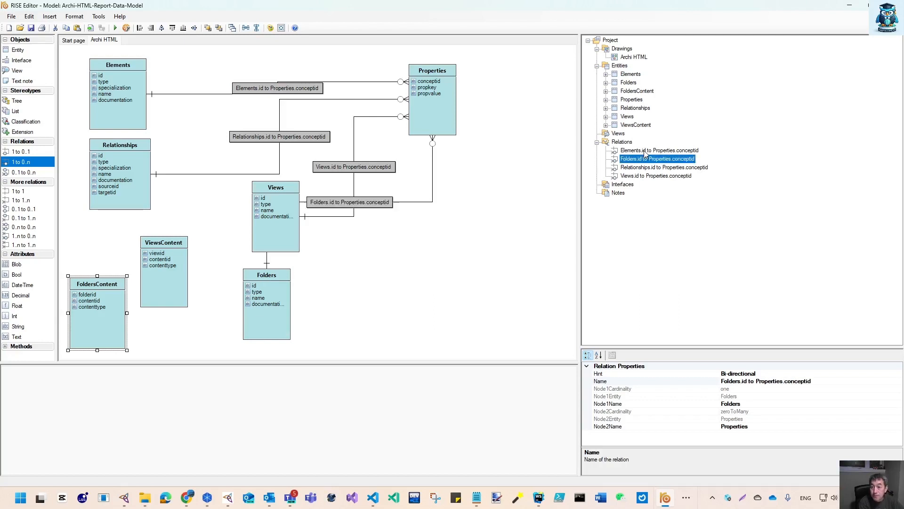
Rearrange the diagram, moving Properties to the upper right, Elements to the top-left corner, and Relationships to the right of Elements
drag(428, 97, 502, 133)
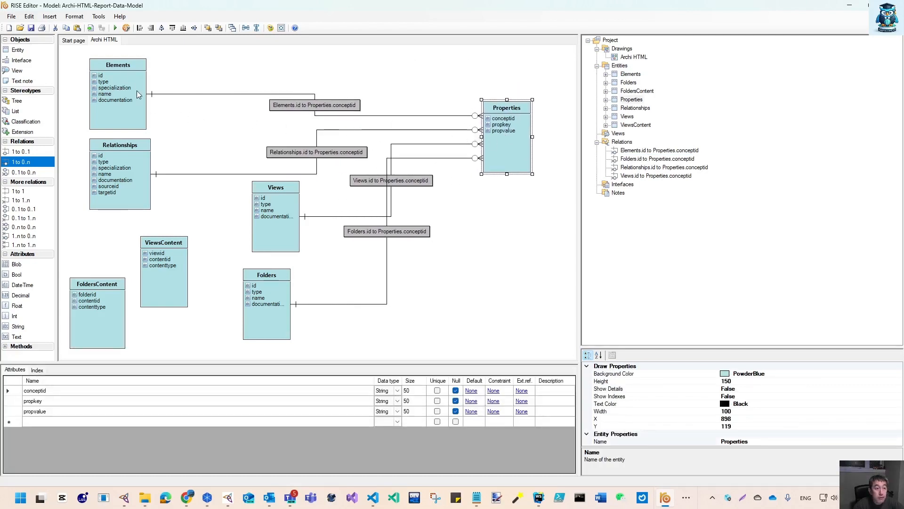
drag(139, 95, 115, 85)
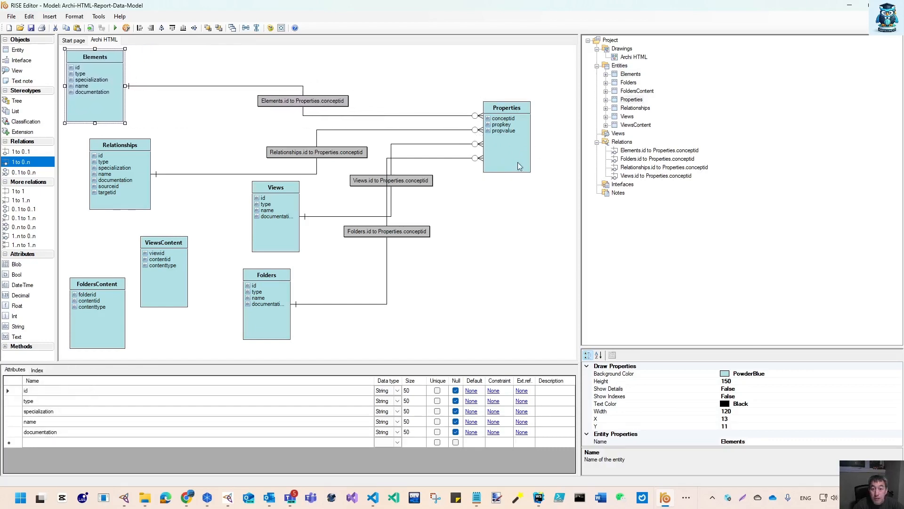
drag(518, 165, 546, 123)
drag(128, 190, 229, 163)
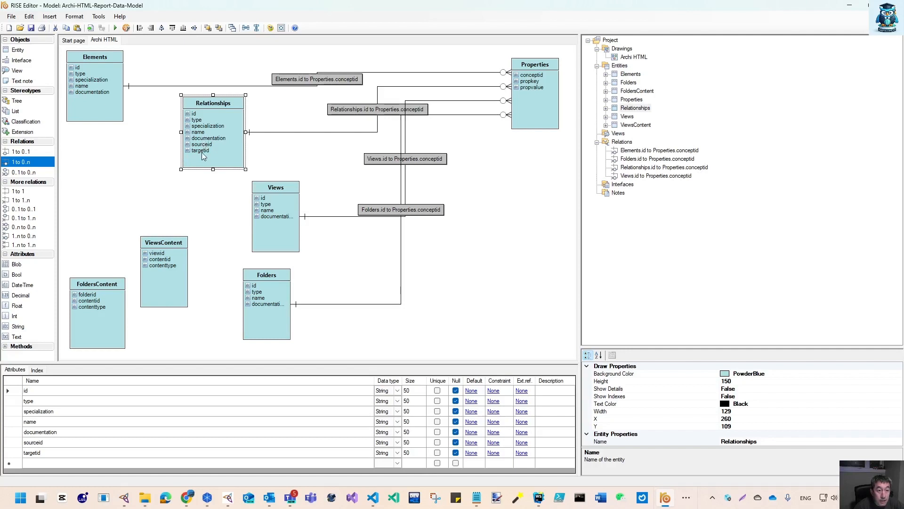
drag(236, 160, 251, 159)
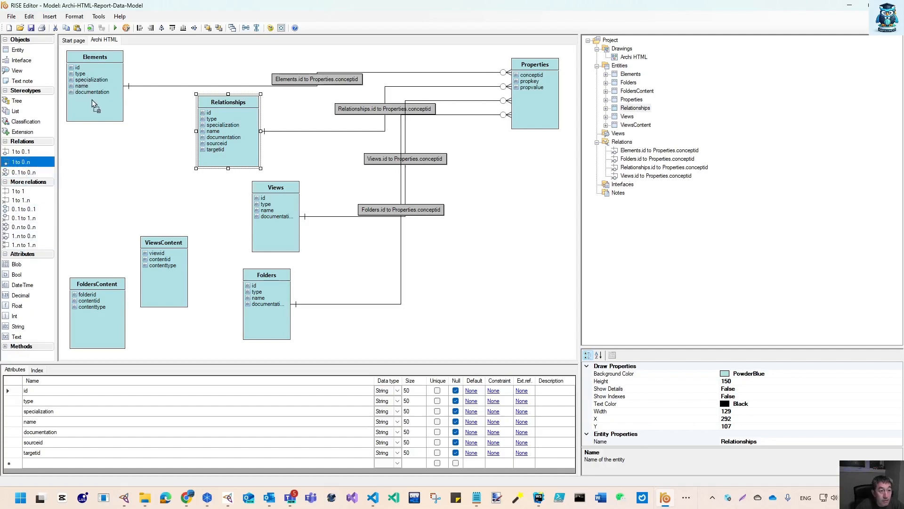
Create a 1 to 0..n relation from Elements to Relationships and name it "Elements.id to Relationships.sourceid"
drag(92, 100, 239, 147)
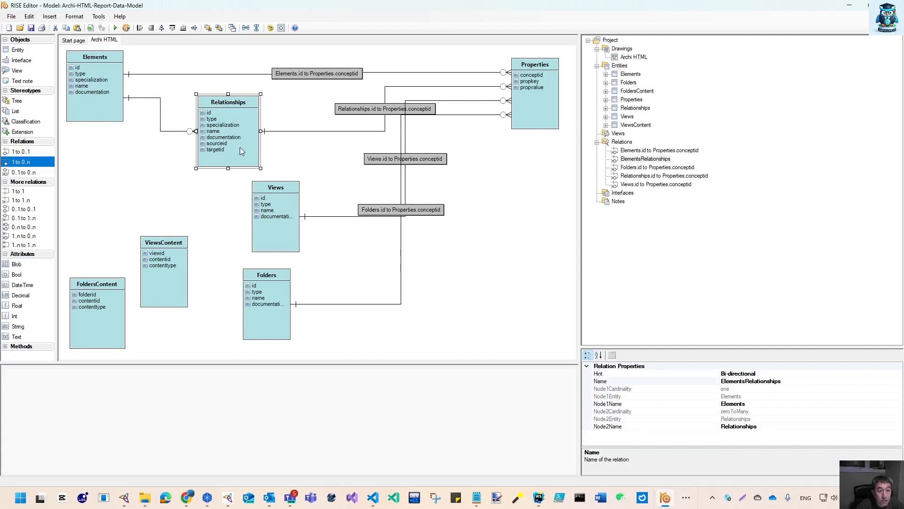
click(643, 162)
click(643, 161)
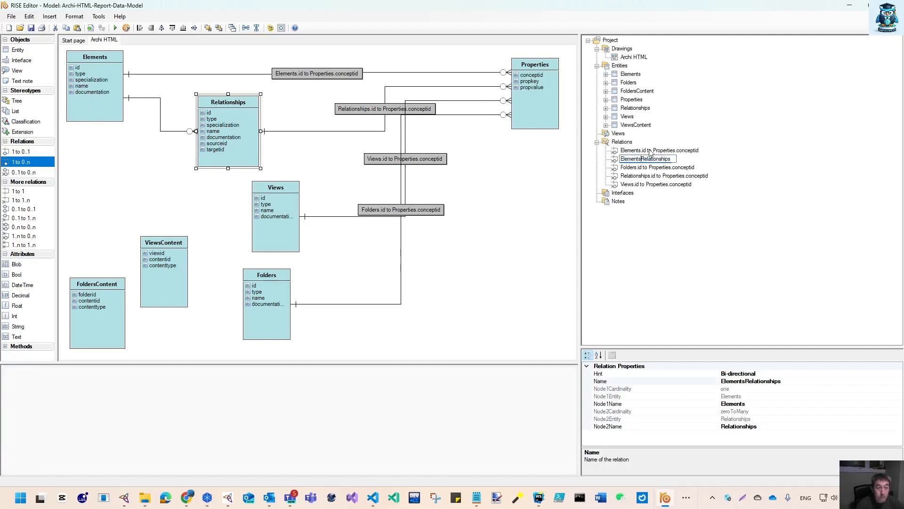
text(.id to)
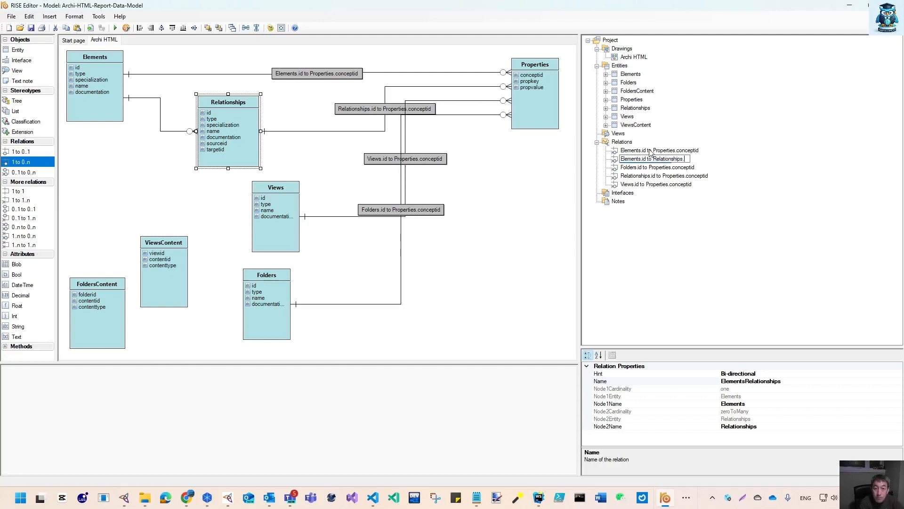
text(.sourceid)
key(Return)
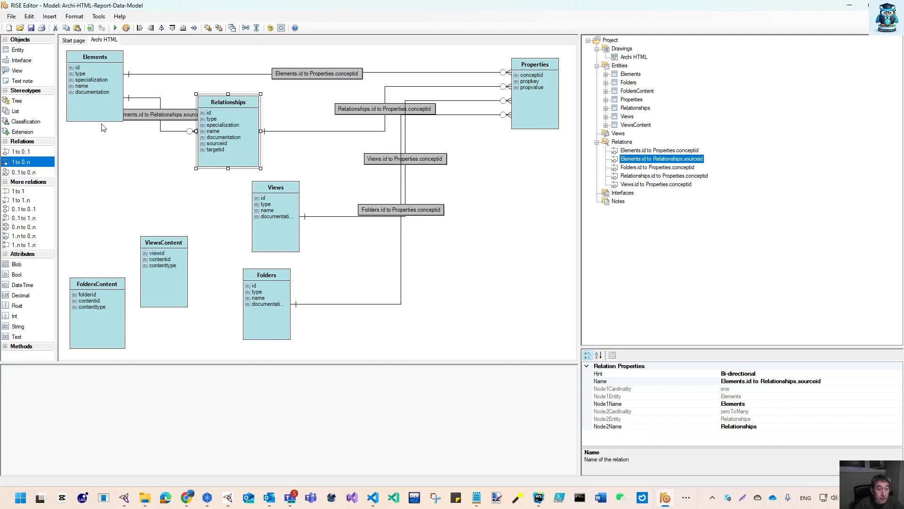
Create a second 1 to 0..n relation from Elements to Relationships and name it "Elements.id to Relationships.targetid"
drag(237, 131, 301, 125)
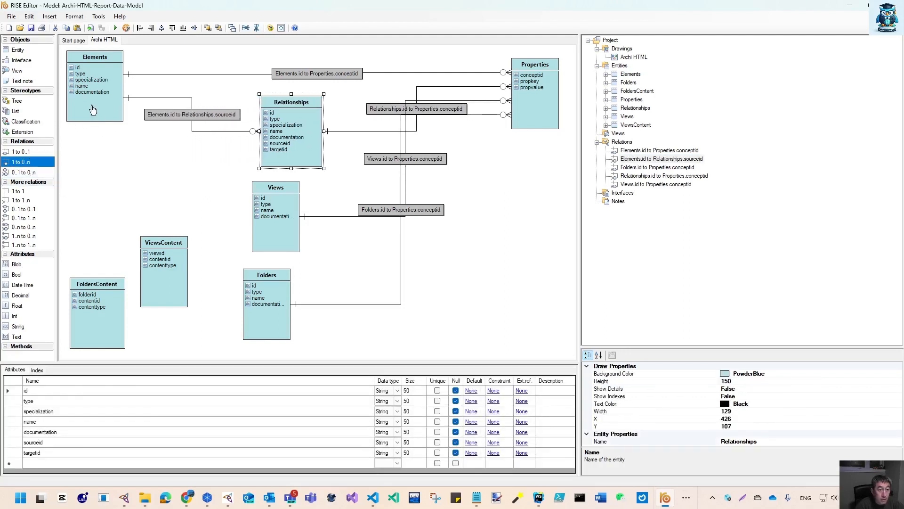
drag(93, 110, 283, 152)
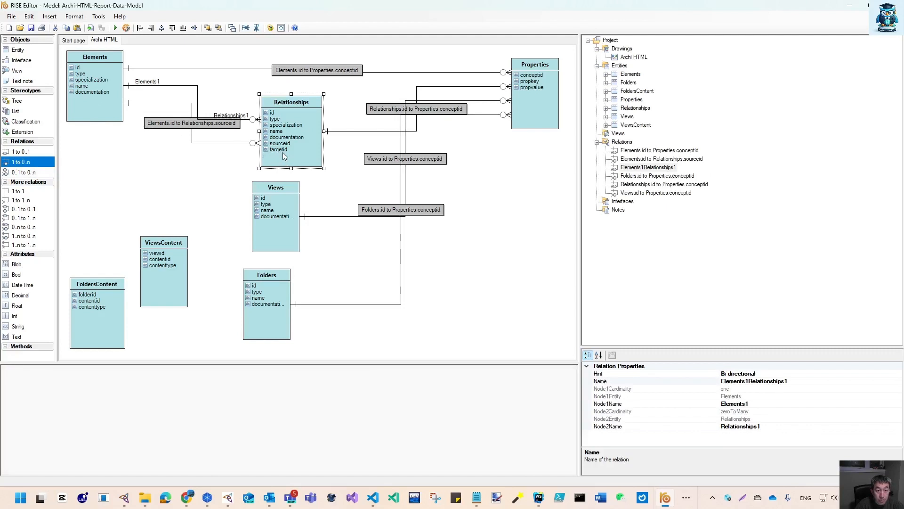
click(648, 169)
click(645, 167)
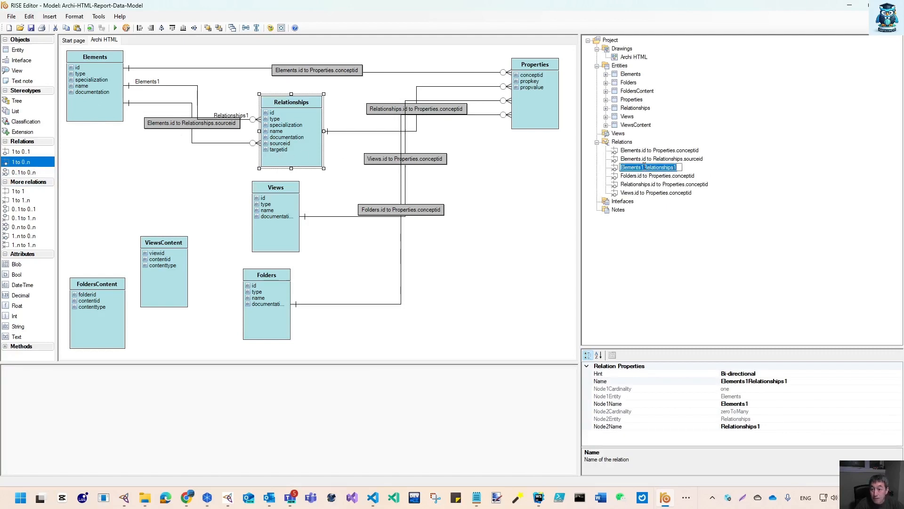
click(644, 166)
key(BackSpace)
text(.id )
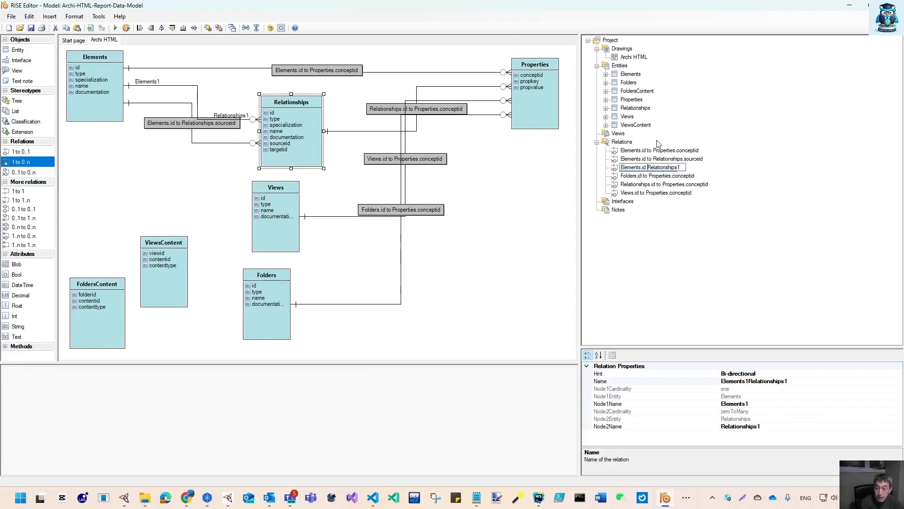
text(to)
key(BackSpace)
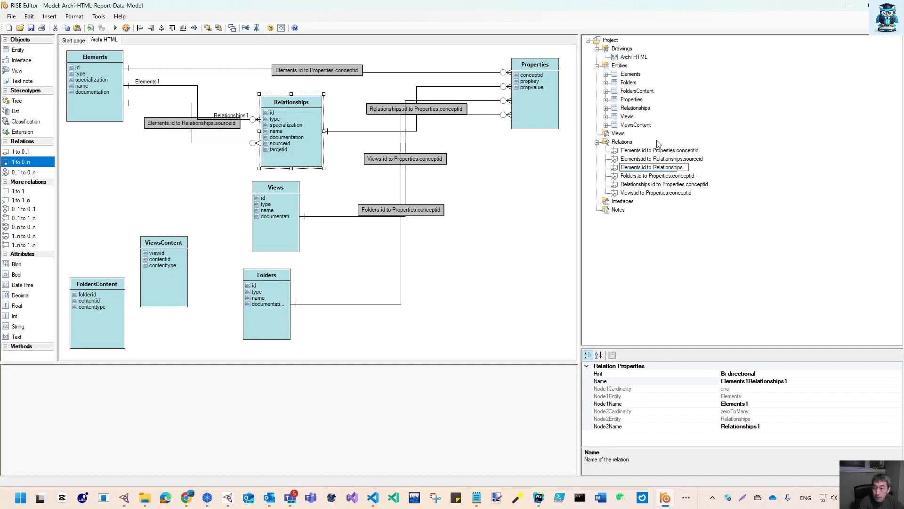
text(.targetid)
key(Return)
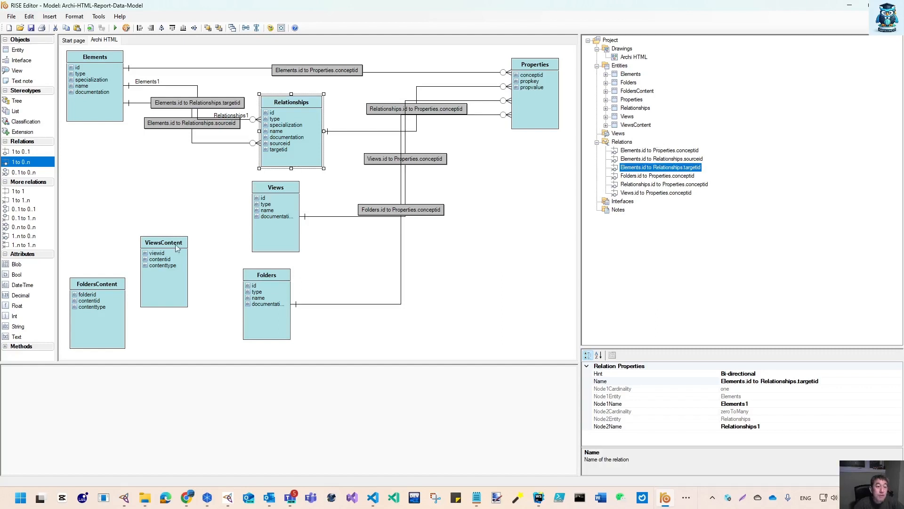
Rearrange the entities, shifting Relationships, Views and Folders right and moving ViewsContent up beside Views
drag(313, 159, 340, 154)
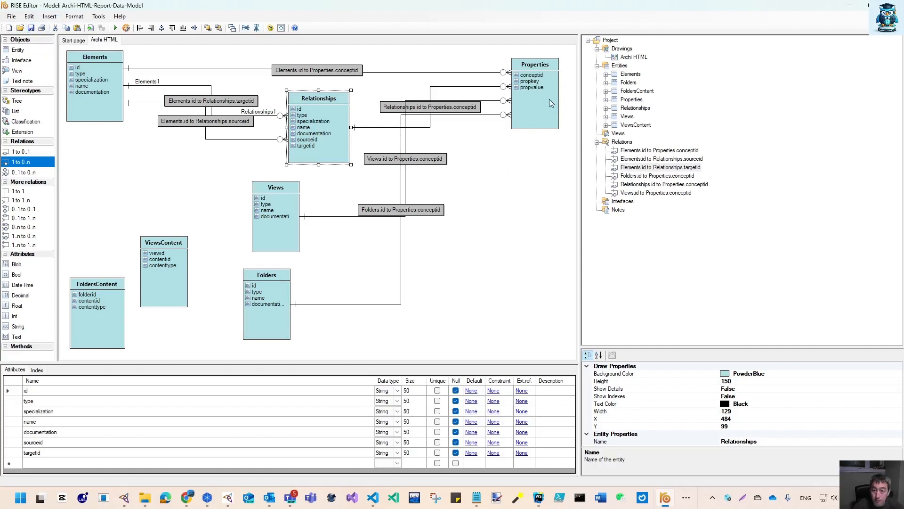
mouse_move(546, 116)
mouse_down()
mouse_move(550, 176)
mouse_move(547, 119)
mouse_up()
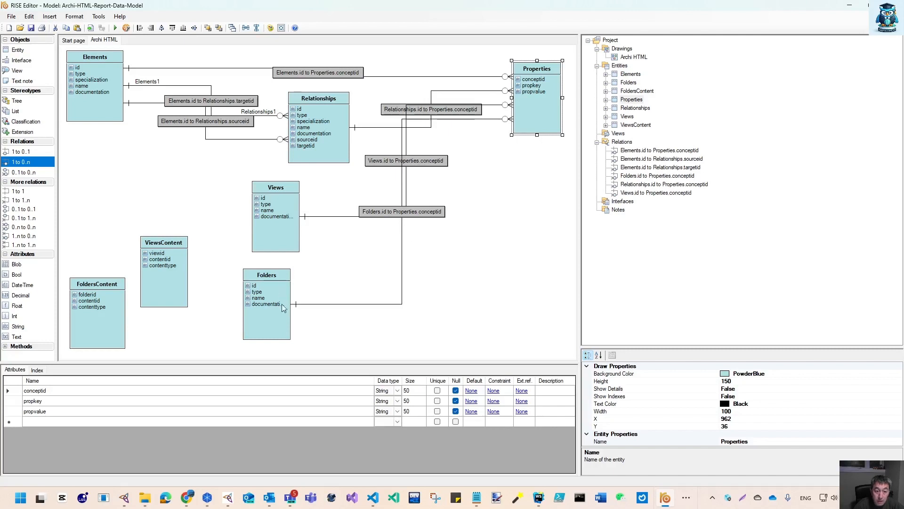
drag(283, 315, 331, 321)
drag(293, 239, 337, 239)
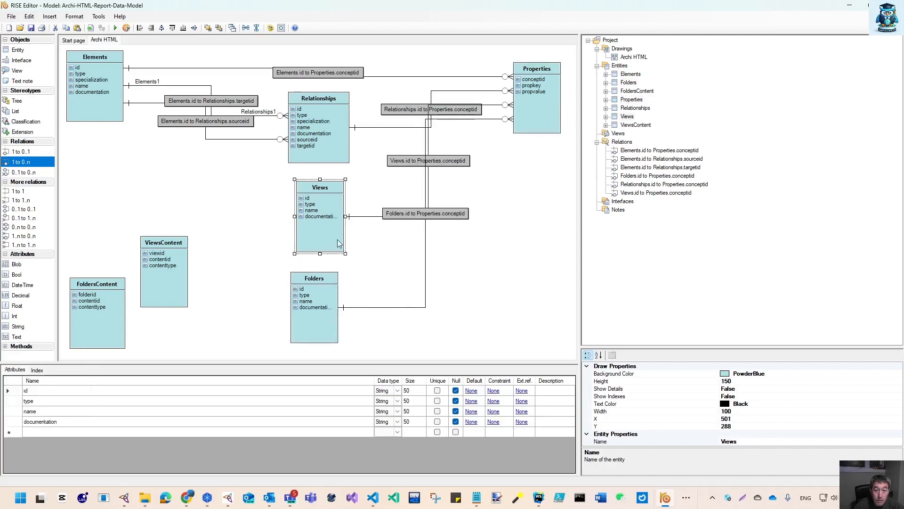
drag(180, 284, 228, 224)
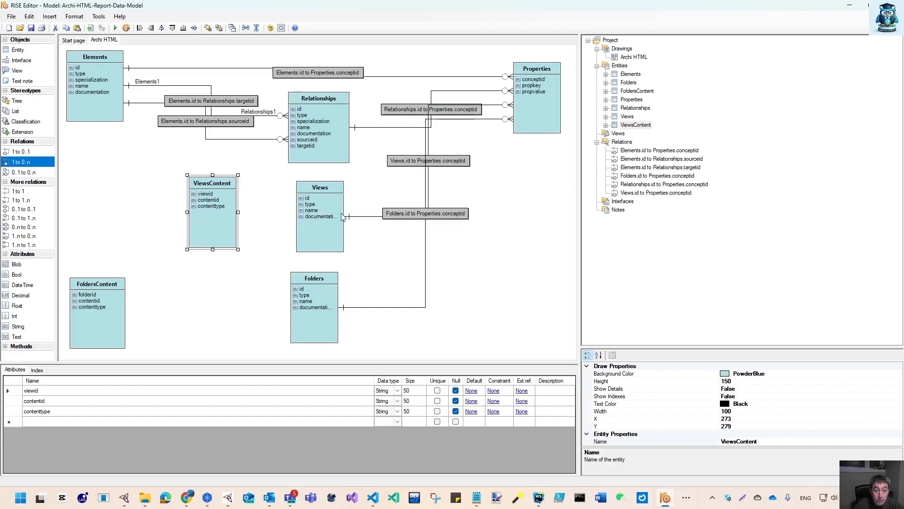
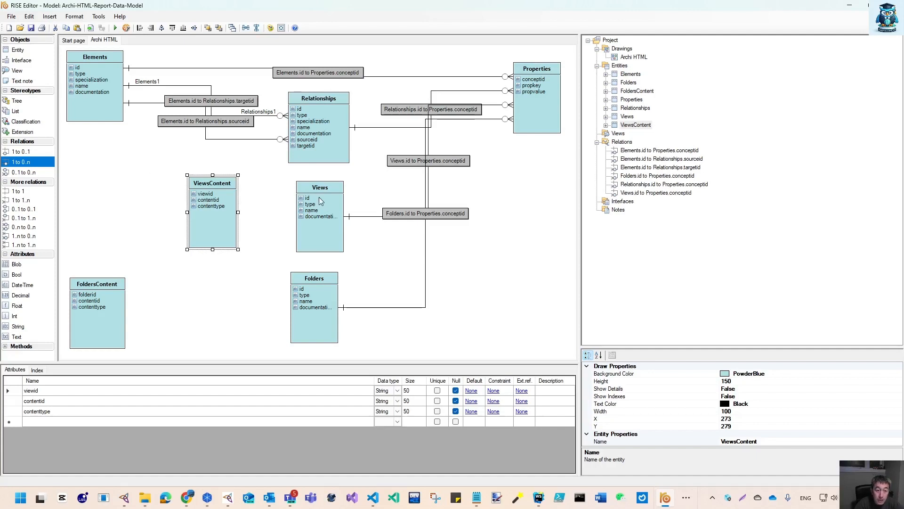
Create a 1 to 0..n relation from Views to ViewsContent and name it "Views.id to ViewsContent.viewid"
click(32, 163)
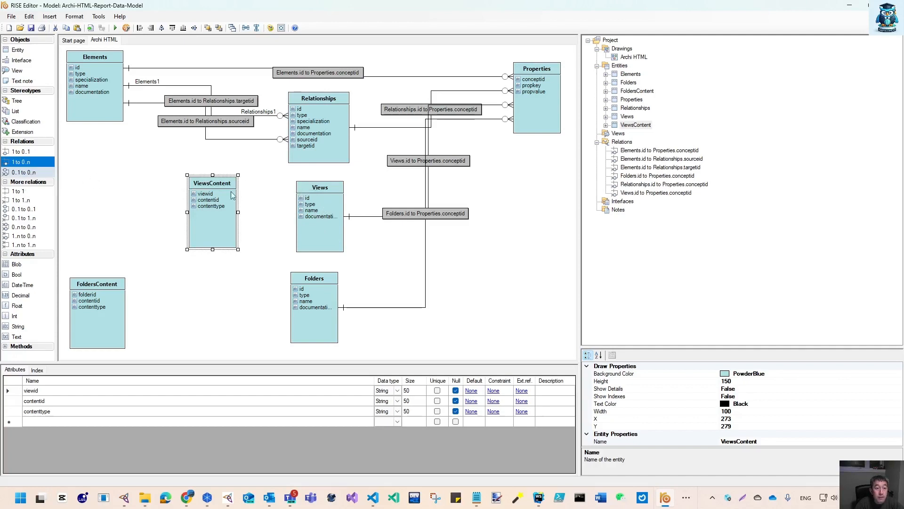
click(27, 163)
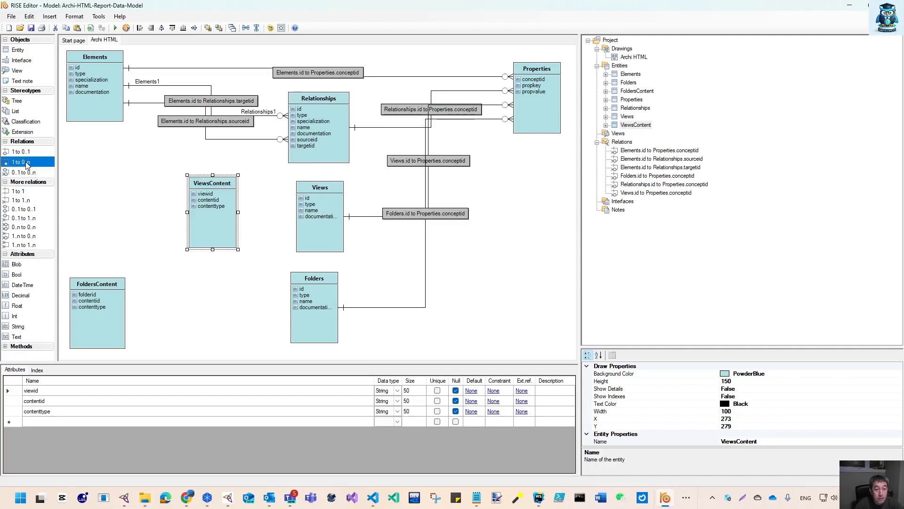
drag(320, 199, 207, 197)
click(643, 202)
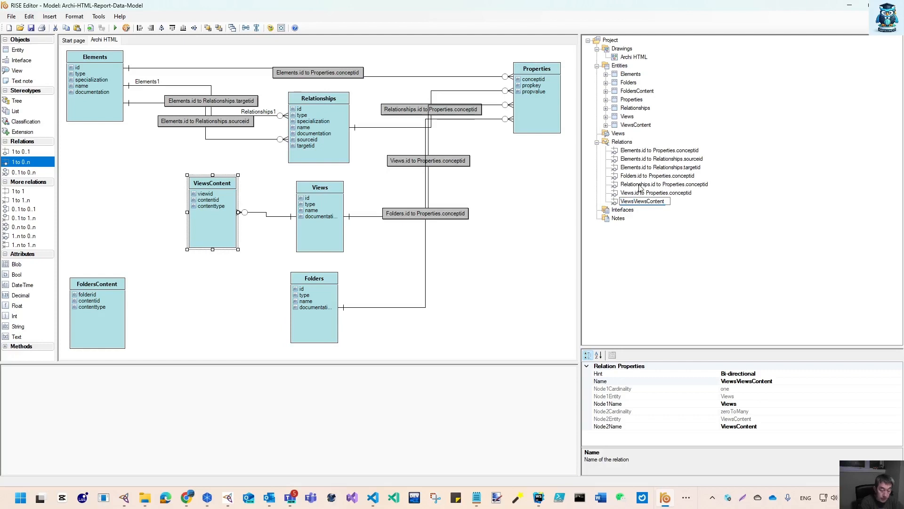
text(.id to ViewsContent)
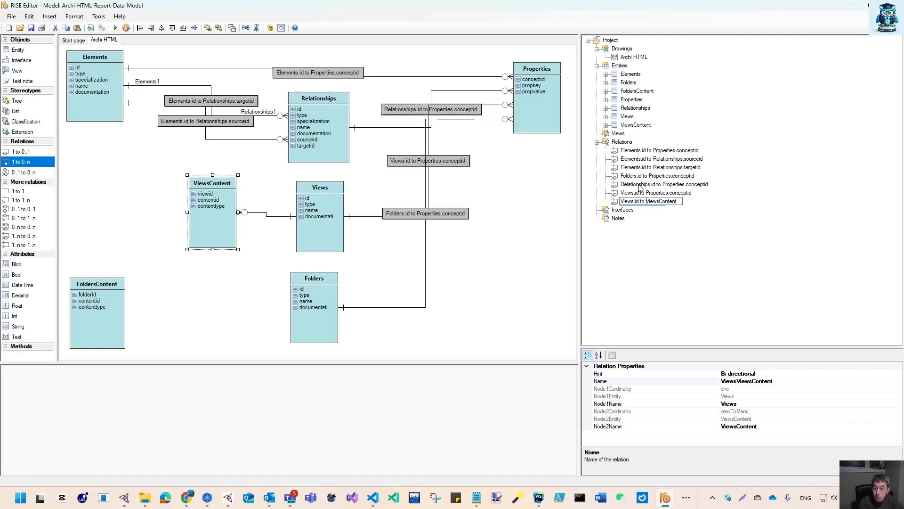
text(.viewid)
key(Return)
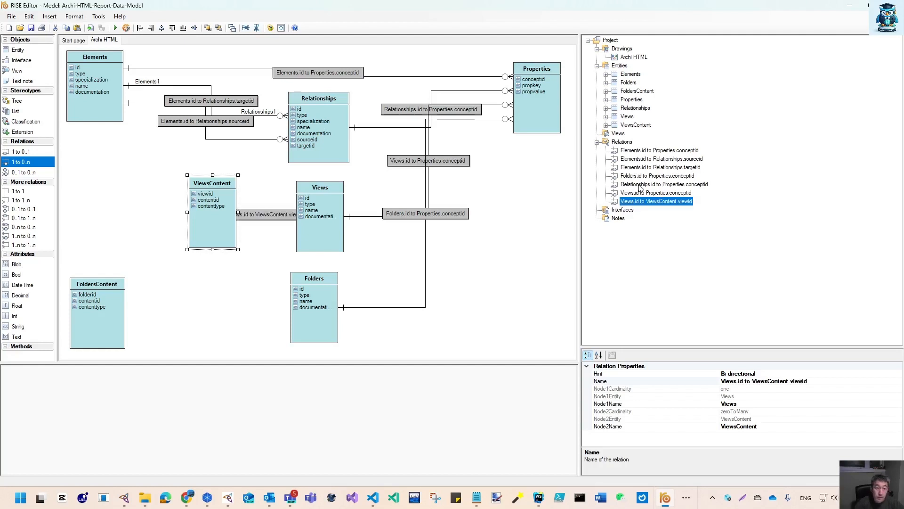
Shift FoldersContent and Folders slightly to the right
drag(100, 331, 174, 327)
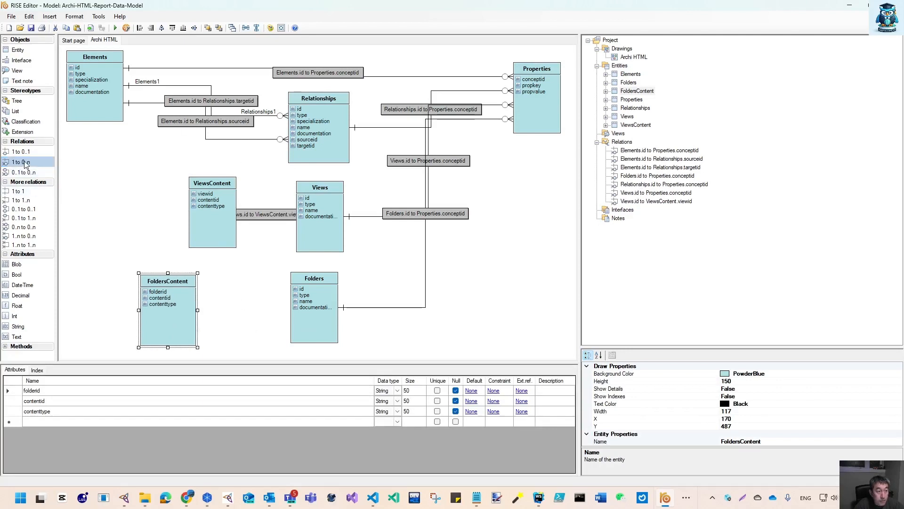
mouse_move(317, 315)
mouse_down()
mouse_move(218, 312)
mouse_move(324, 320)
mouse_up()
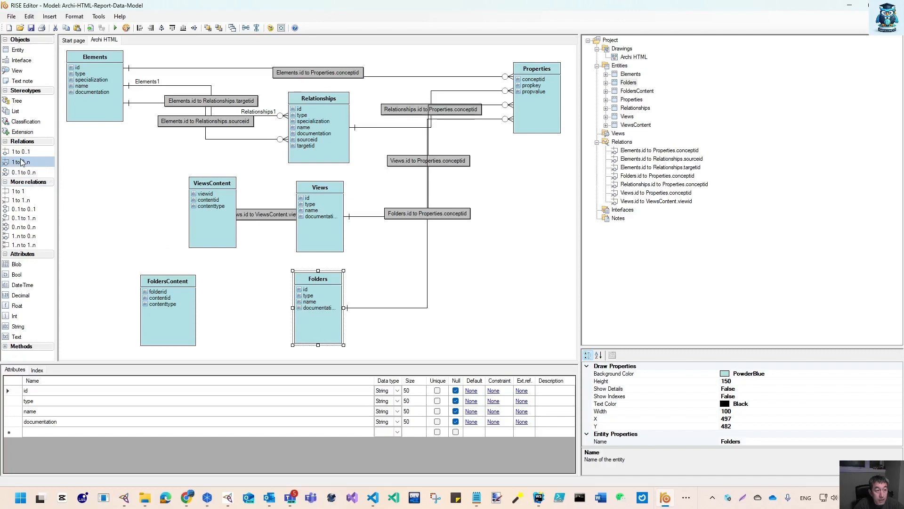
Create a 1 to 0..n relation from Folders to FoldersContent and name it "Folders.id to FoldersContent.folderid"
drag(20, 161, 172, 315)
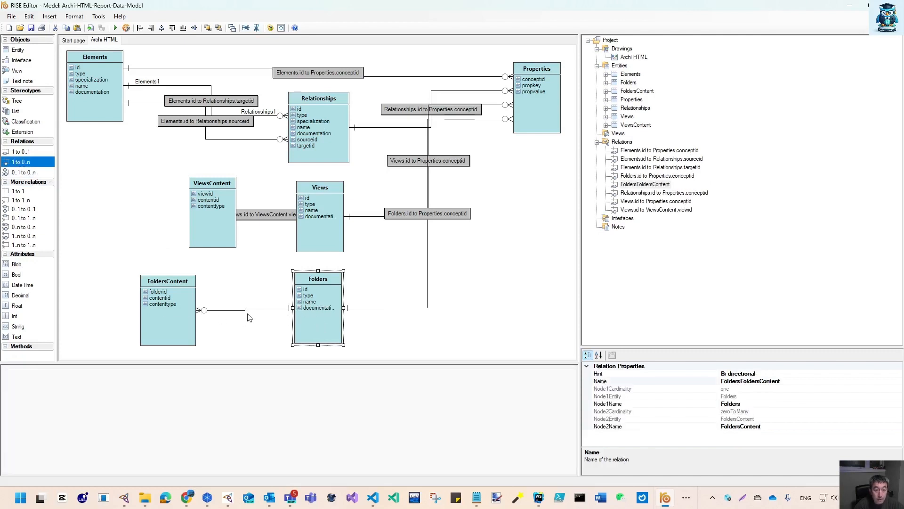
click(640, 184)
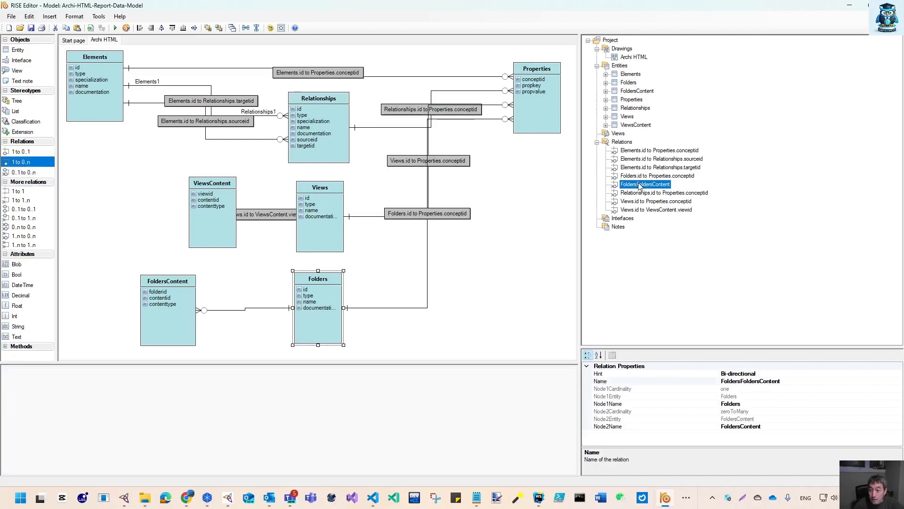
click(639, 184)
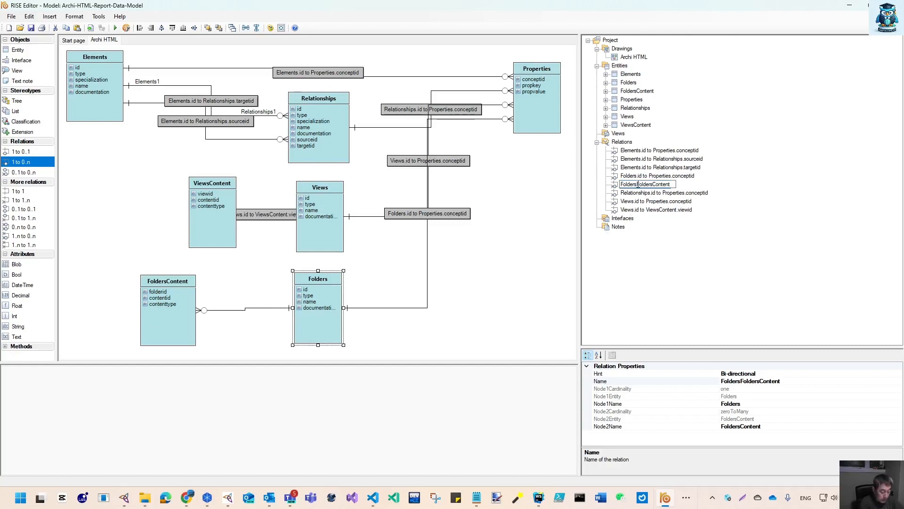
text(.id to FoldersContent)
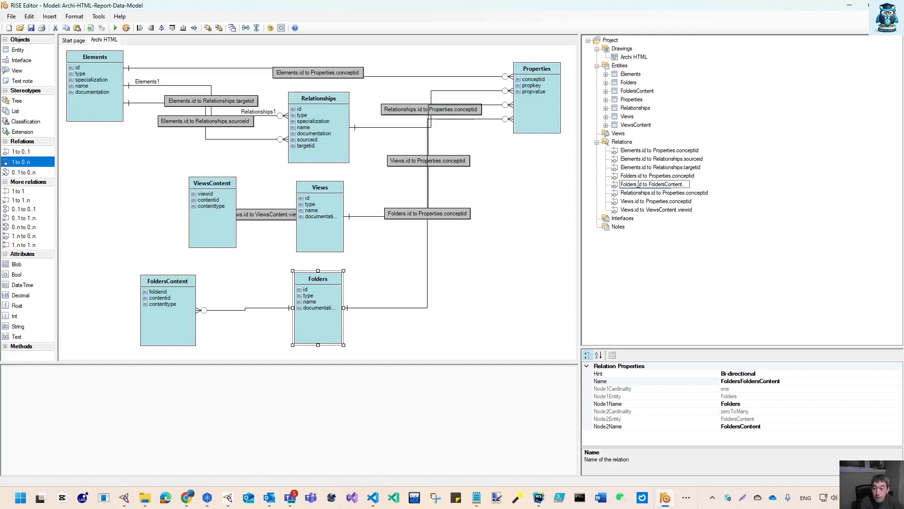
text(.folderid)
key(Return)
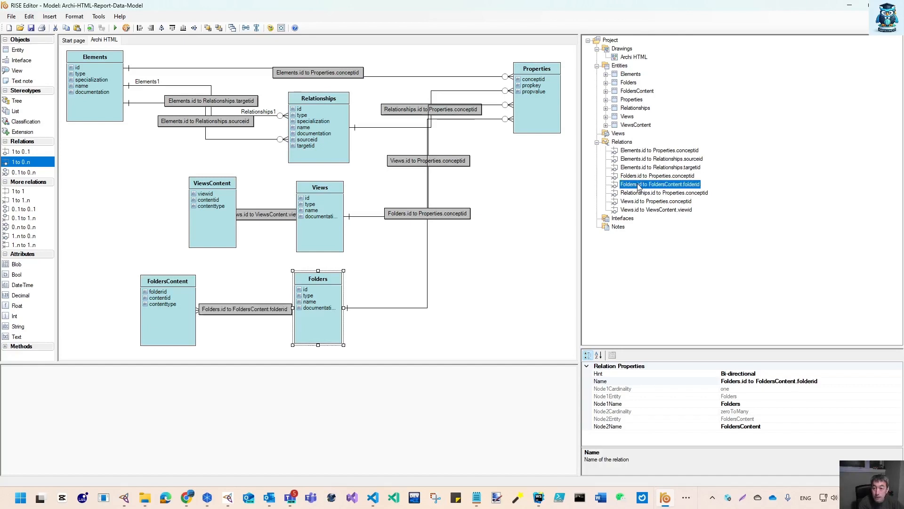
Rearrange the entities, moving Folders and FoldersContent right, Views down, and ViewsContent to the left edge
drag(326, 326, 394, 330)
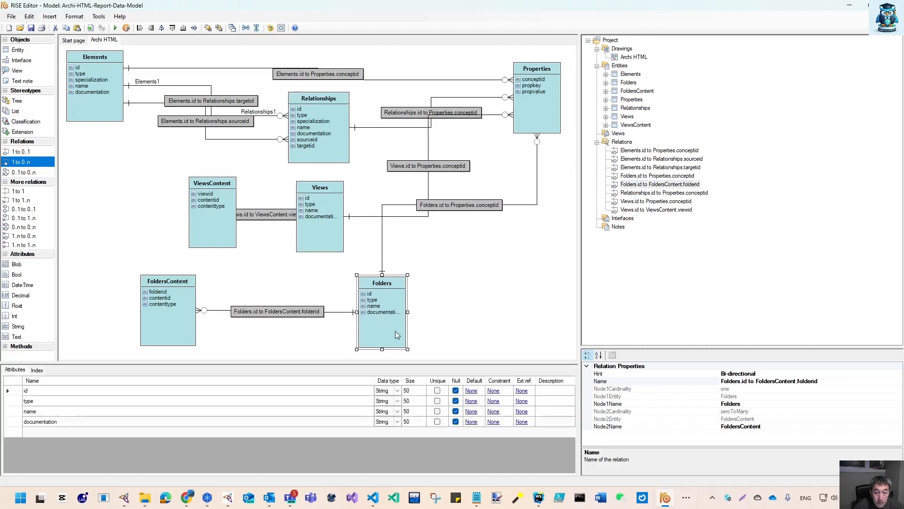
drag(186, 324, 229, 325)
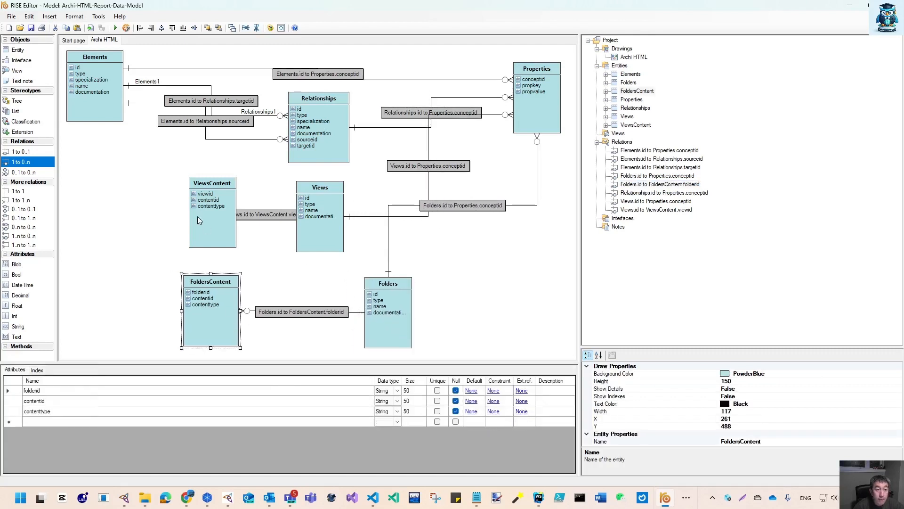
drag(327, 241, 341, 266)
drag(212, 231, 204, 236)
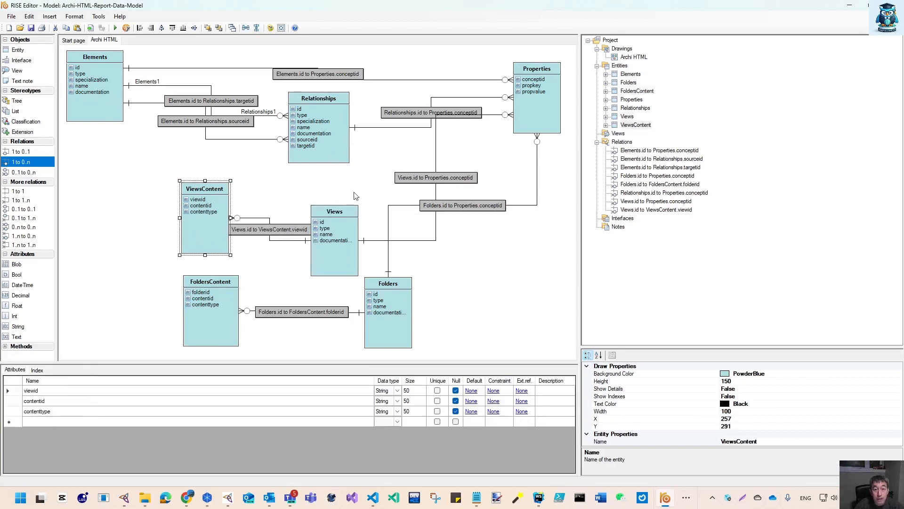
drag(342, 263, 336, 246)
drag(202, 243, 165, 244)
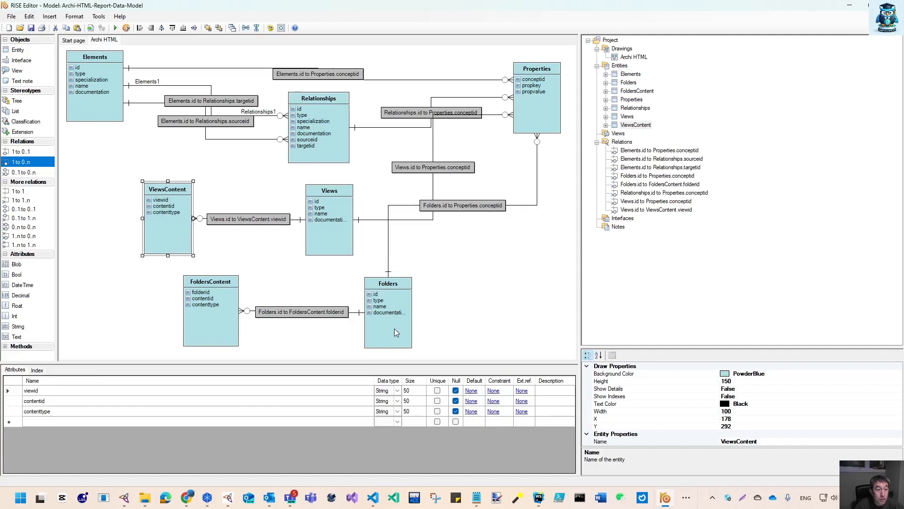
drag(149, 236, 129, 222)
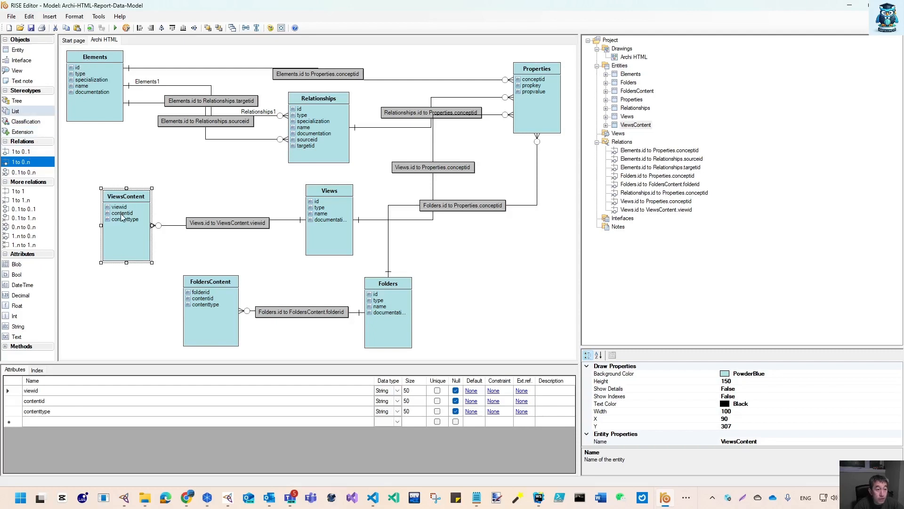
Create a 1 to 0..n relation from Elements to ViewsContent and name it "Elements.id to ViewsContent.contentid"
click(21, 163)
drag(100, 90, 119, 221)
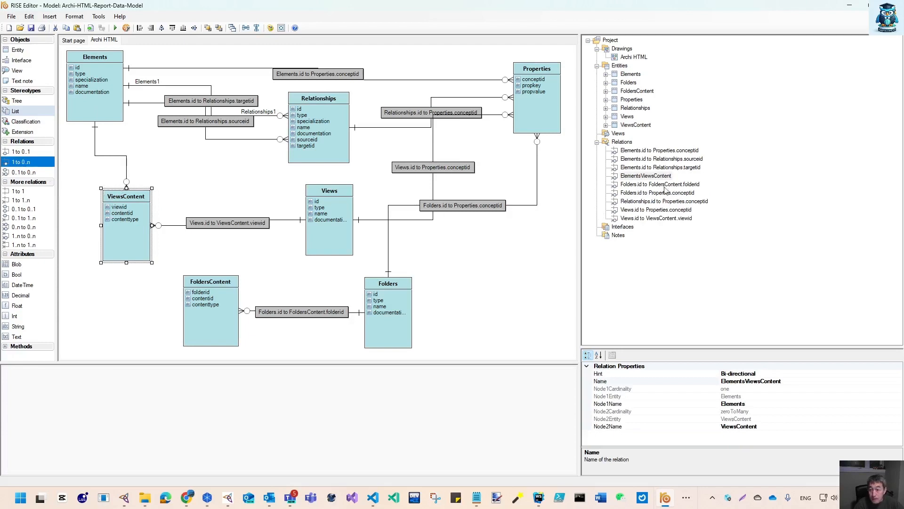
click(647, 175)
click(642, 176)
text(.id to ViewsContent)
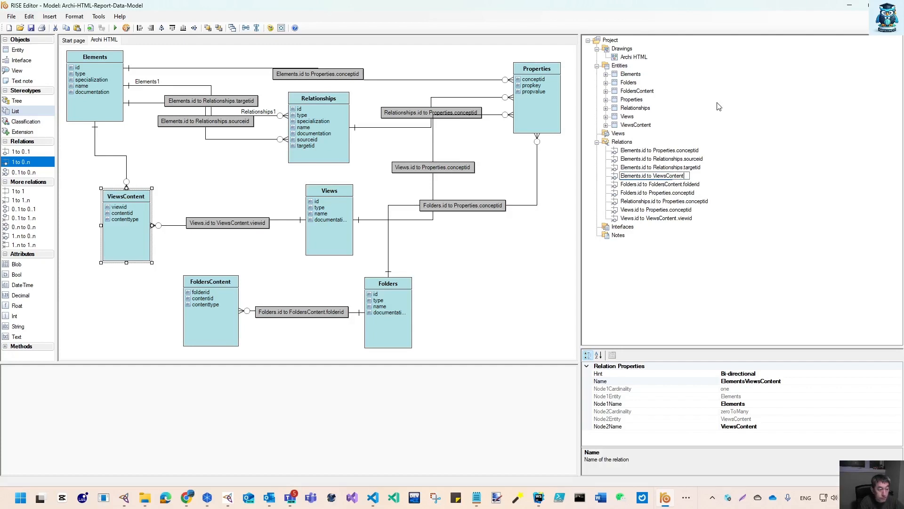
text(.contentid)
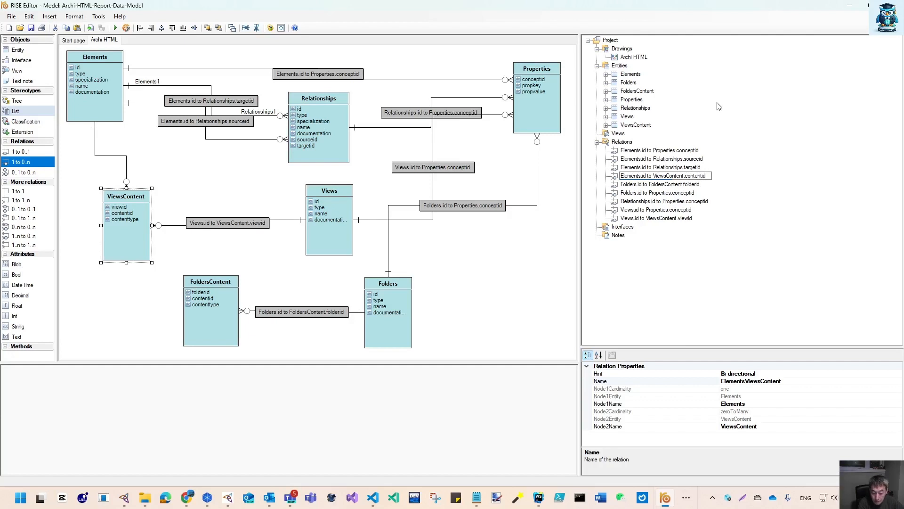
key(Return)
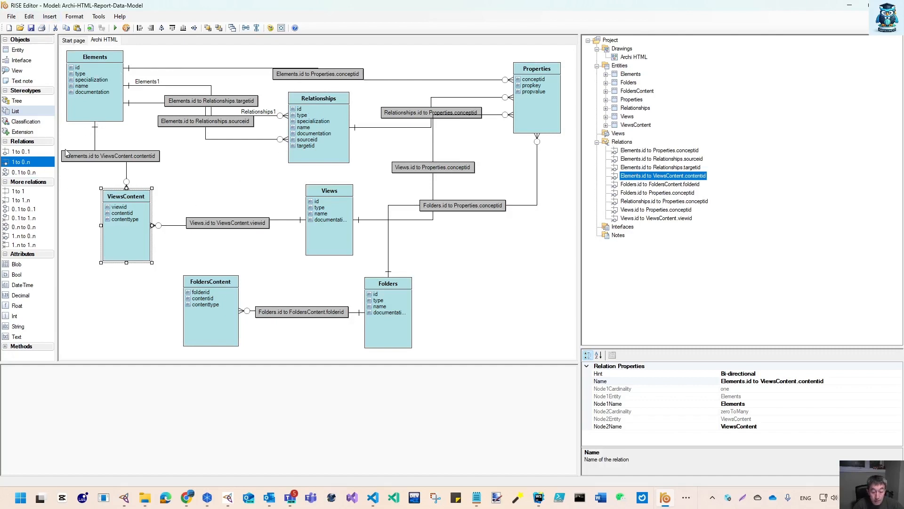
Create a 1 to 0..n relation from Relationships to ViewsContent and name it "Relationships.id to ViewsContent.contentid"
click(22, 162)
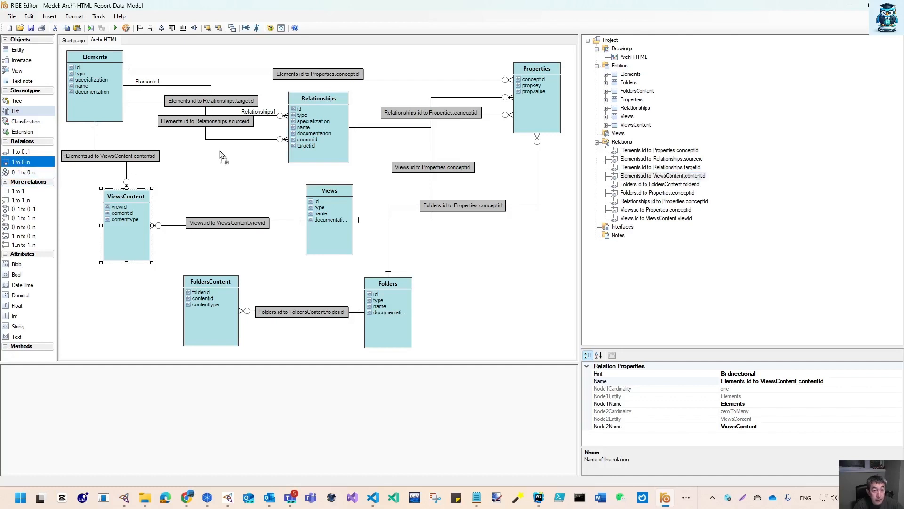
click(335, 137)
click(154, 212)
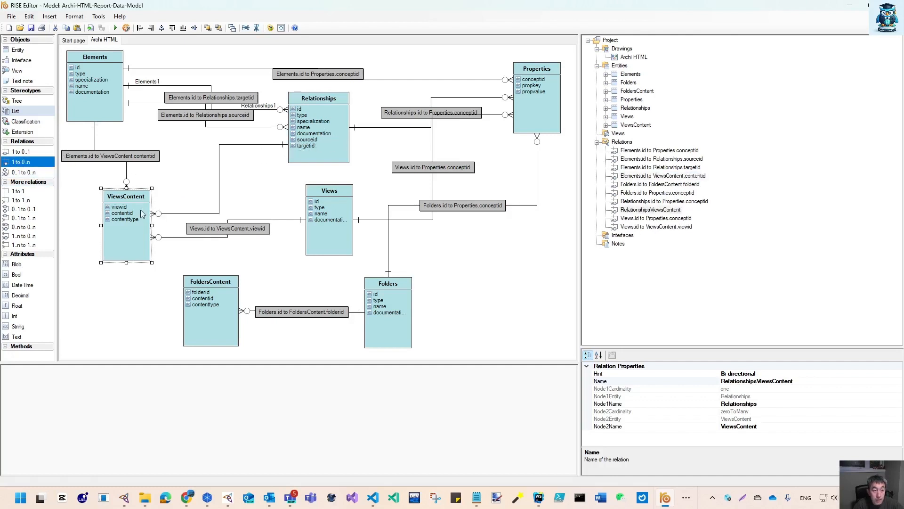
click(652, 211)
click(652, 210)
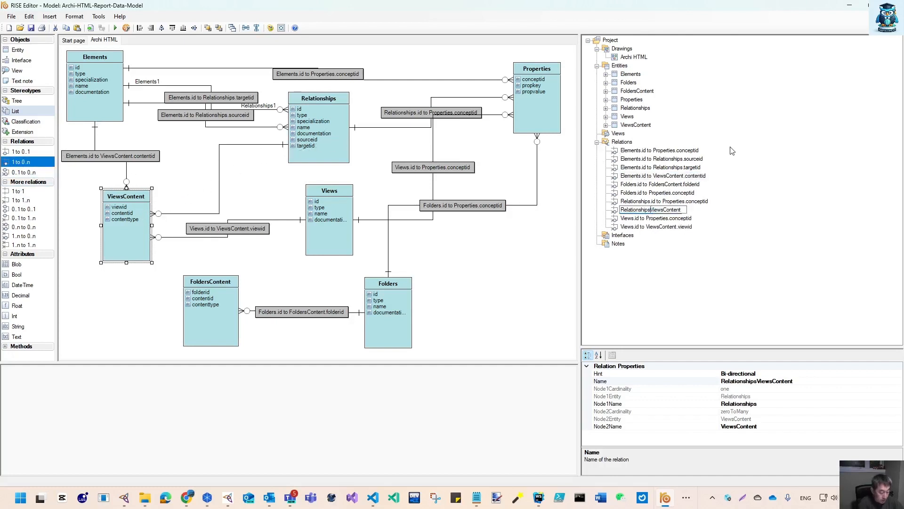
text(.id to ViewsContent)
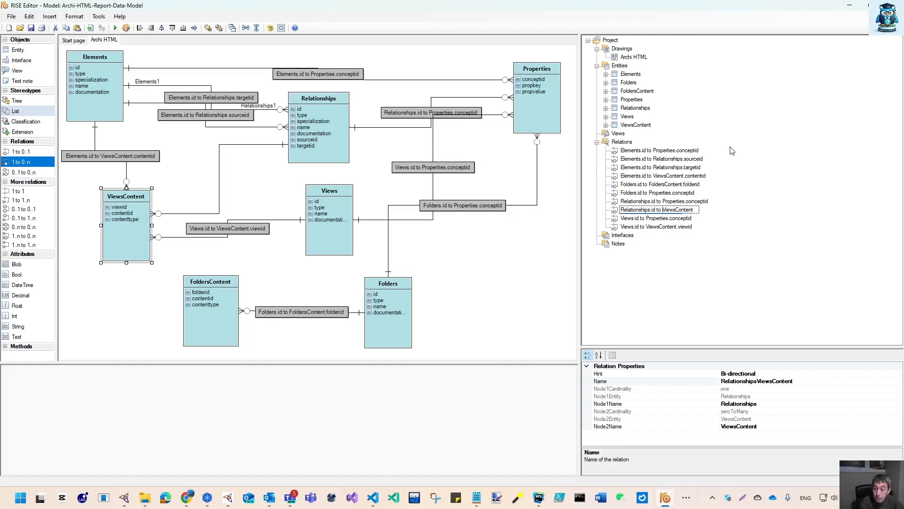
text(.contentid)
key(Return)
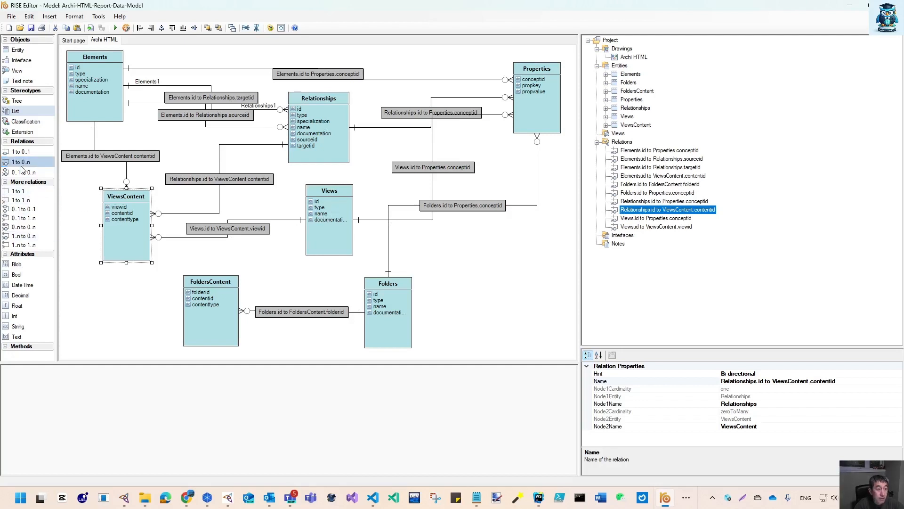
Create a second relation from Views to ViewsContent and name it "Views.id to ViewsContent.contentid"
drag(336, 203, 128, 228)
click(641, 235)
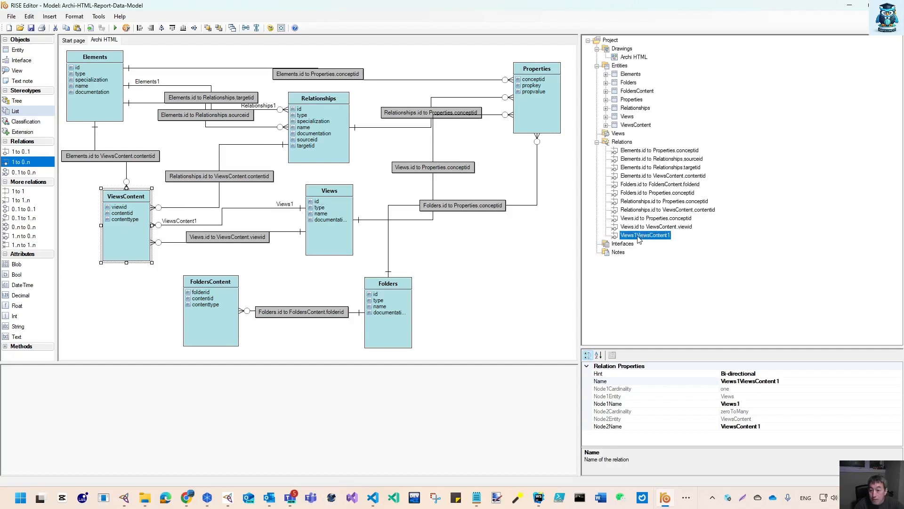
click(638, 237)
key(BackSpace)
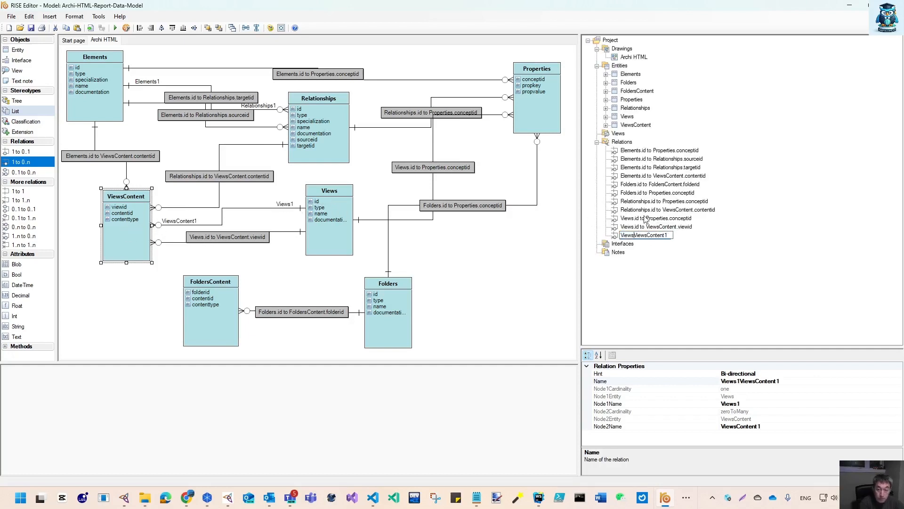
text(.id to)
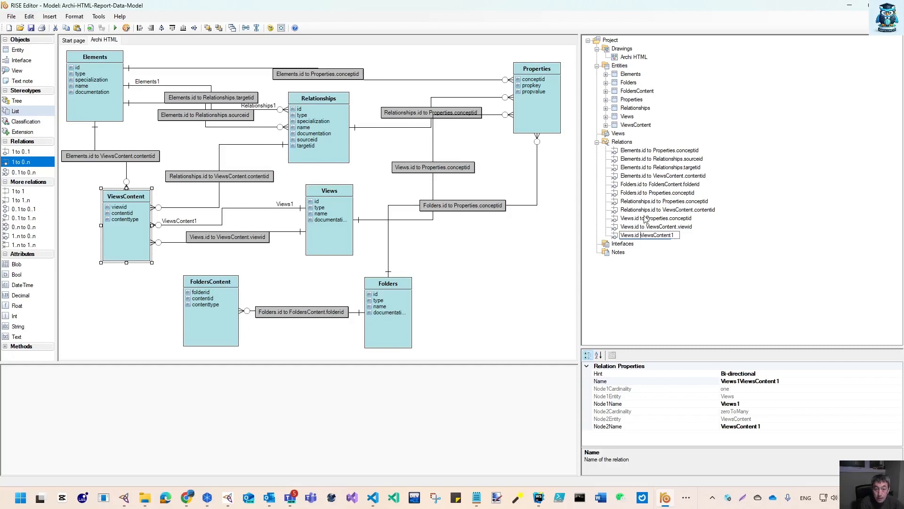
key(BackSpace)
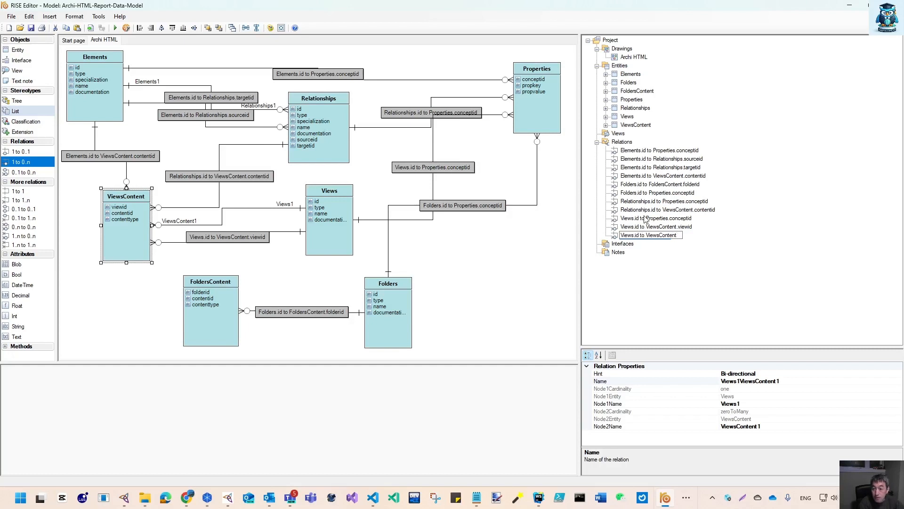
text(.contentid)
key(Return)
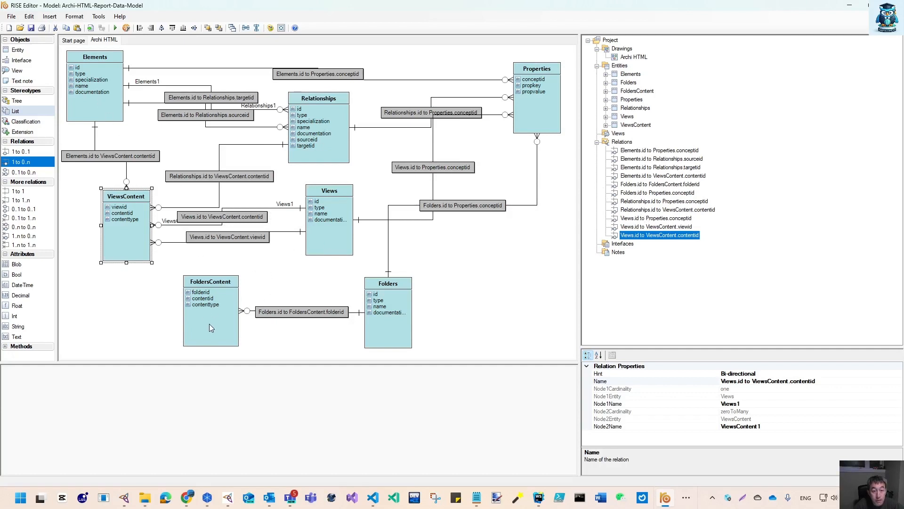
Create a 1 to 0..n relation from Elements to FoldersContent and name it "Elements.id to FoldersContent.contentid"
click(29, 162)
drag(100, 70, 218, 324)
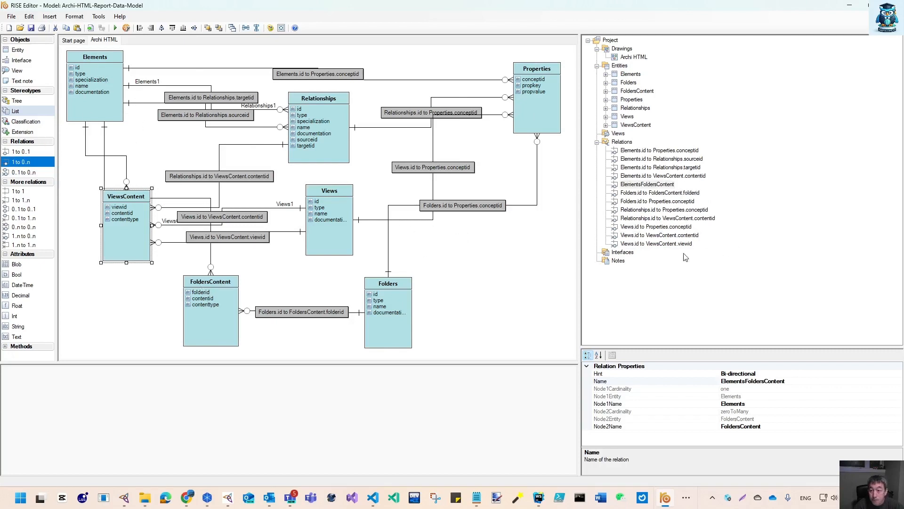
click(642, 185)
click(644, 186)
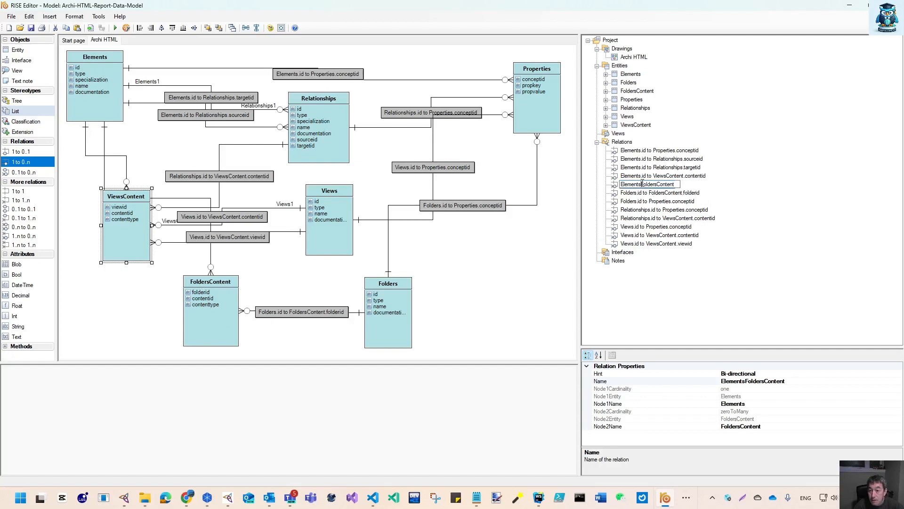
text(.id to)
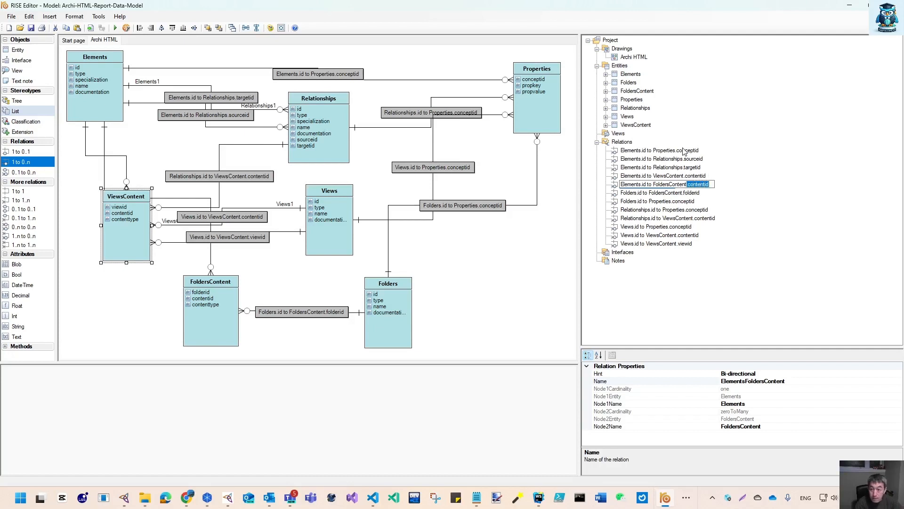
key(Return)
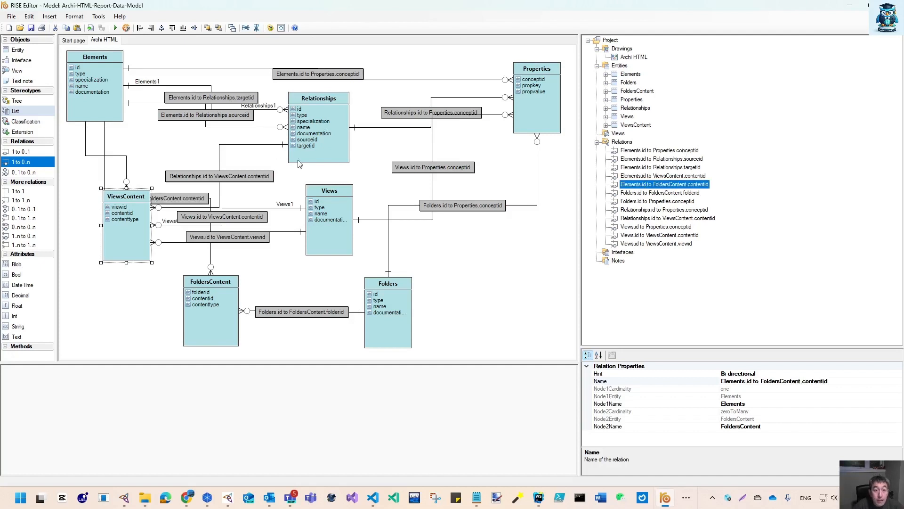
Create a 1 to 0..n relation from Relationships to FoldersContent and name it "Relationships.id to FoldersContent.contentid"
click(22, 162)
drag(310, 149, 237, 315)
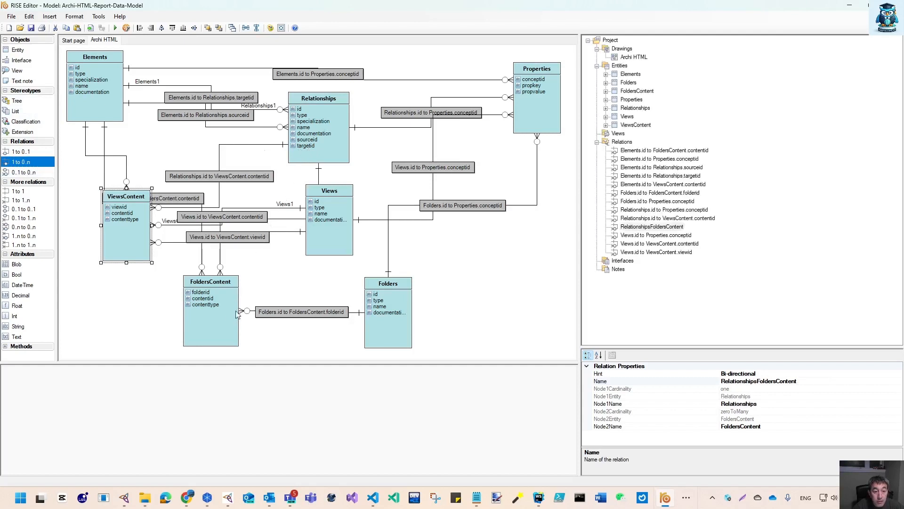
click(648, 230)
click(652, 227)
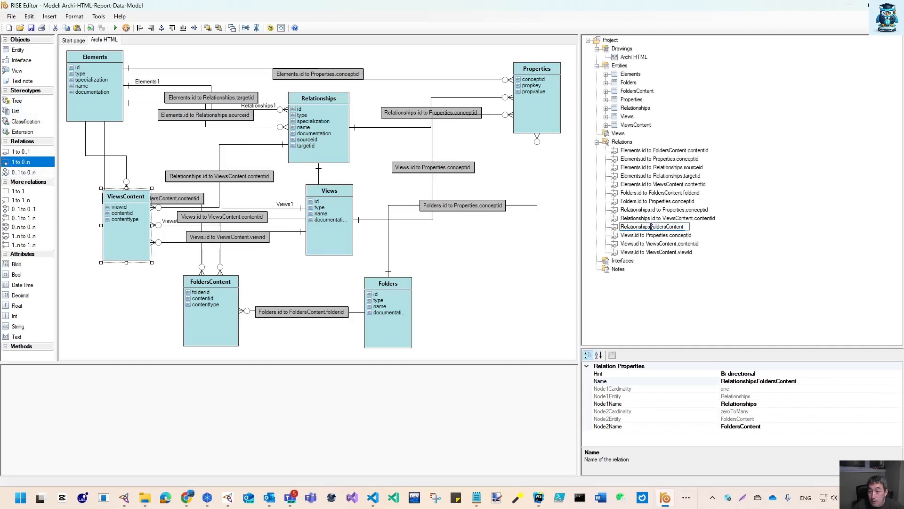
text(.id to FoldersContent)
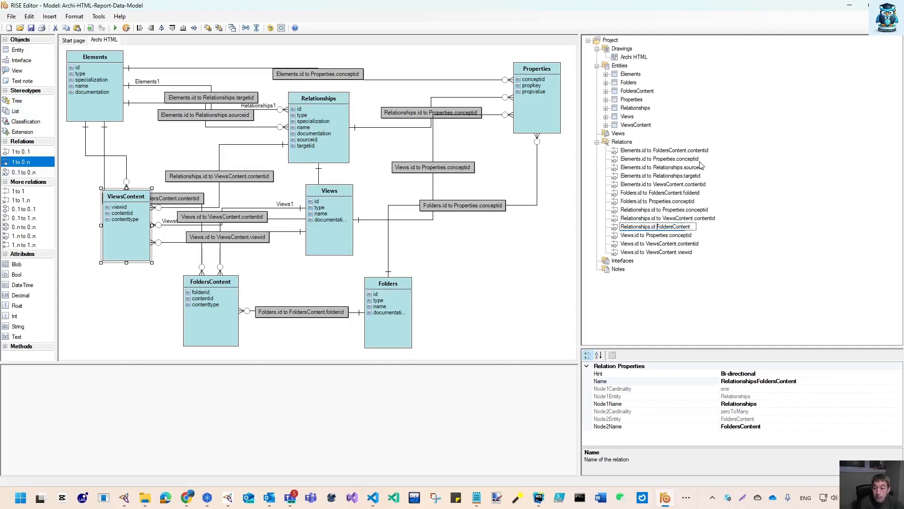
text(.contentid)
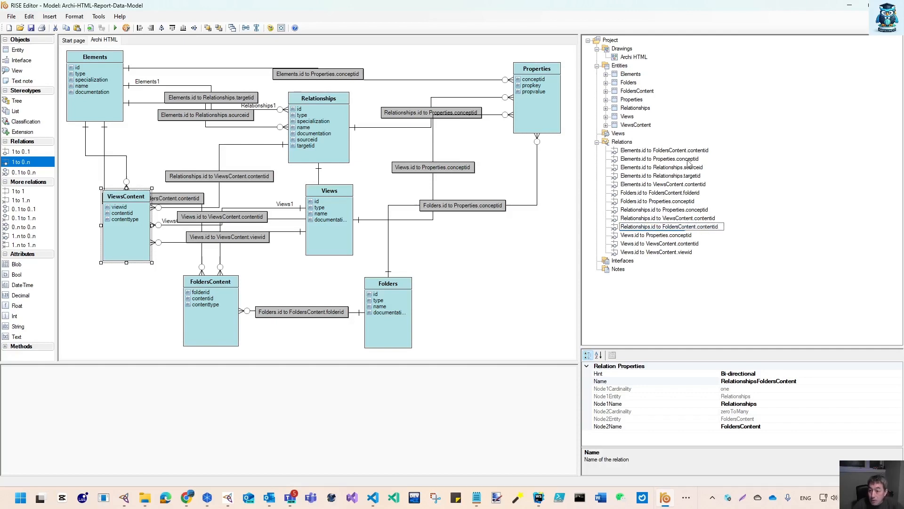
key(Return)
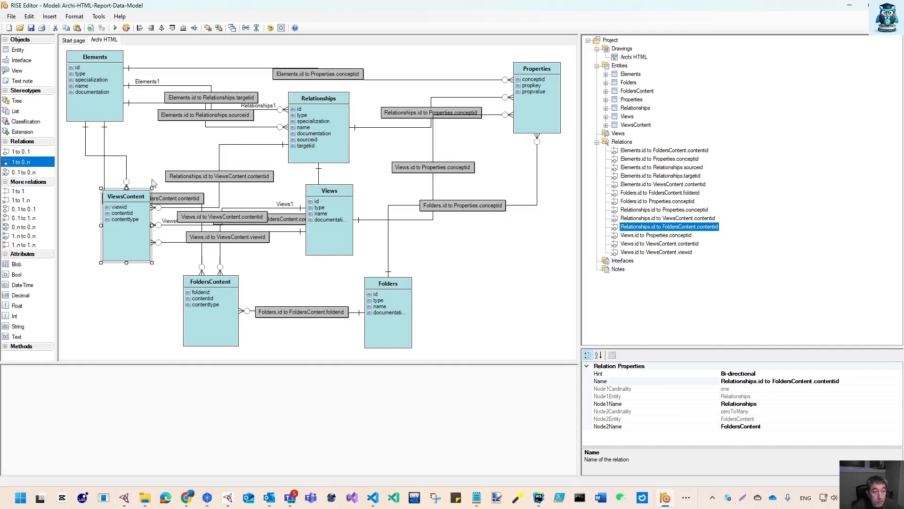
Create a 1 to 0..n relation from Views to FoldersContent and name it "Views.id to FoldersContent.contentid"
drag(22, 162, 26, 162)
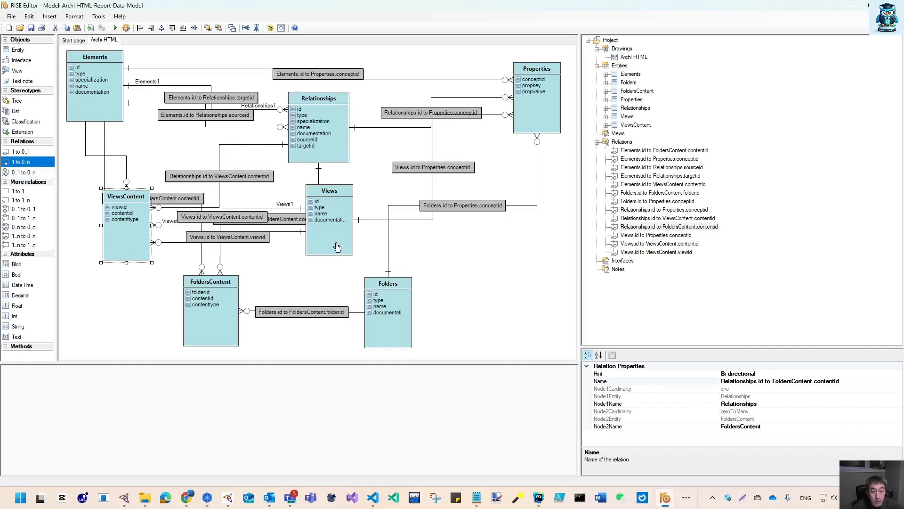
drag(336, 247, 217, 325)
click(641, 264)
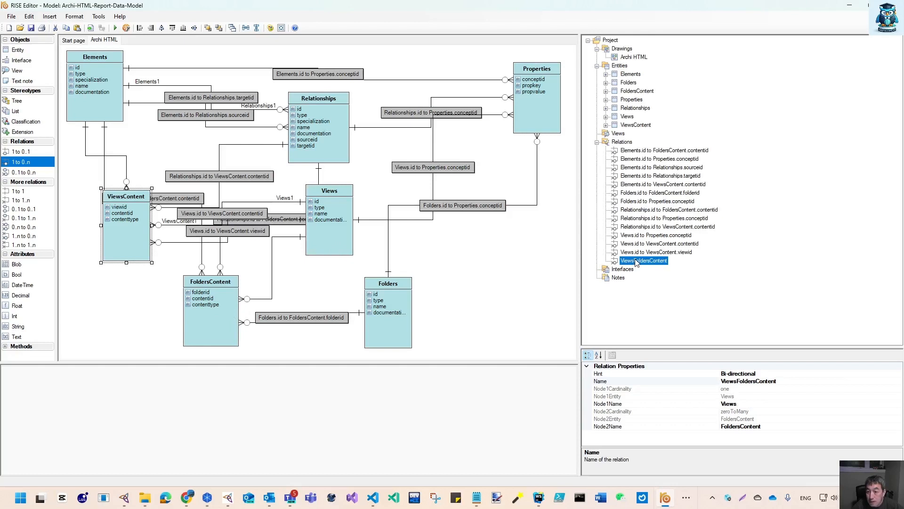
click(636, 261)
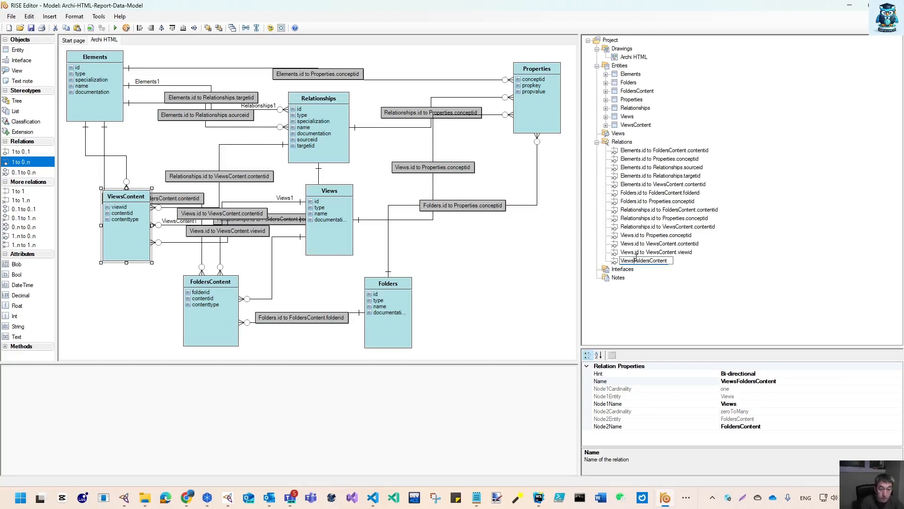
text(.id to FoldersContent)
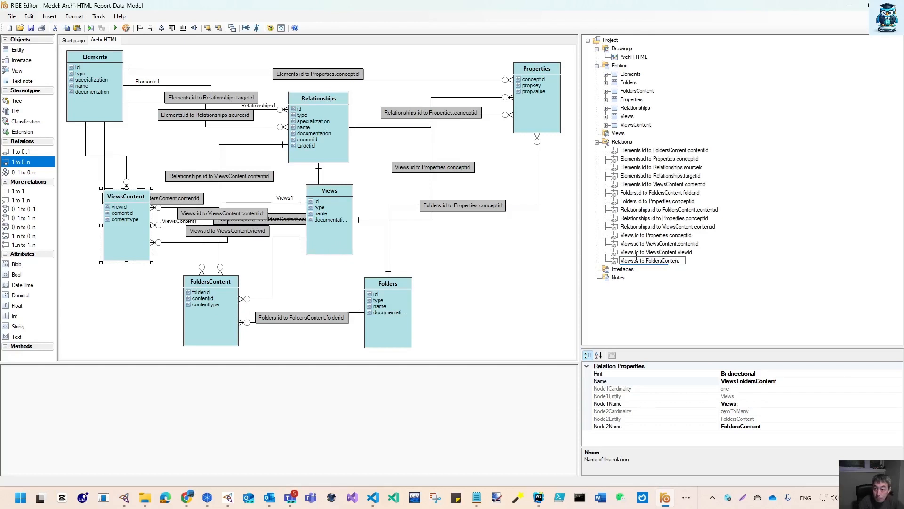
text(.contentid)
key(Return)
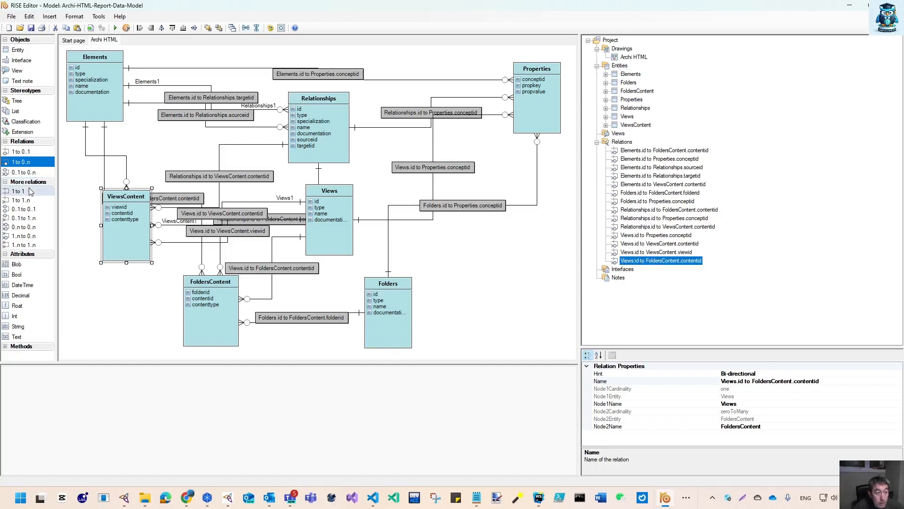
Create a second 1 to 0..n relation from Folders to FoldersContent and name it "Folders.id to FoldersContent.contentid"
click(27, 162)
drag(375, 340, 219, 328)
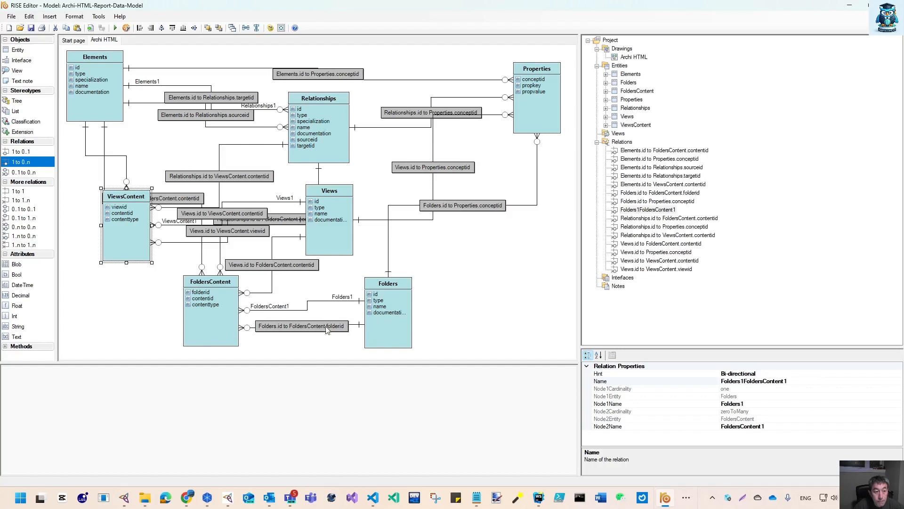
click(643, 211)
click(644, 211)
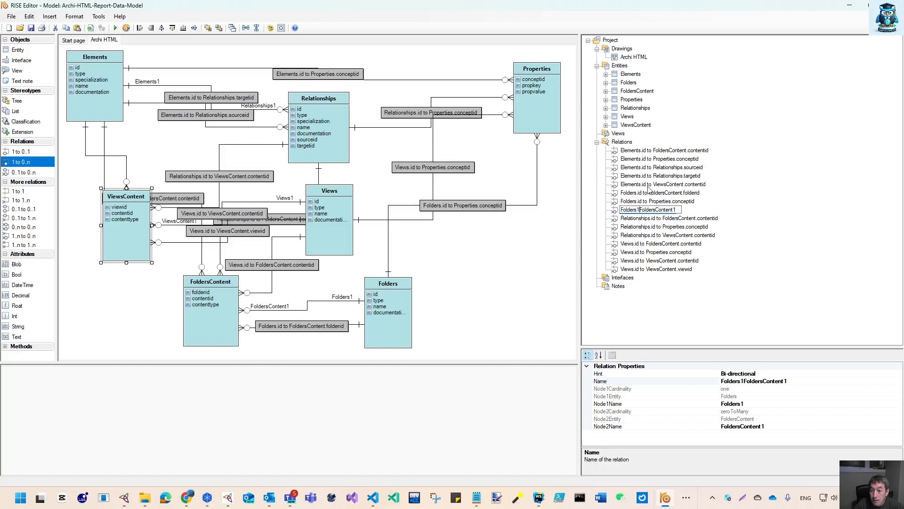
key(BackSpace)
text(.id to FoldersContent)
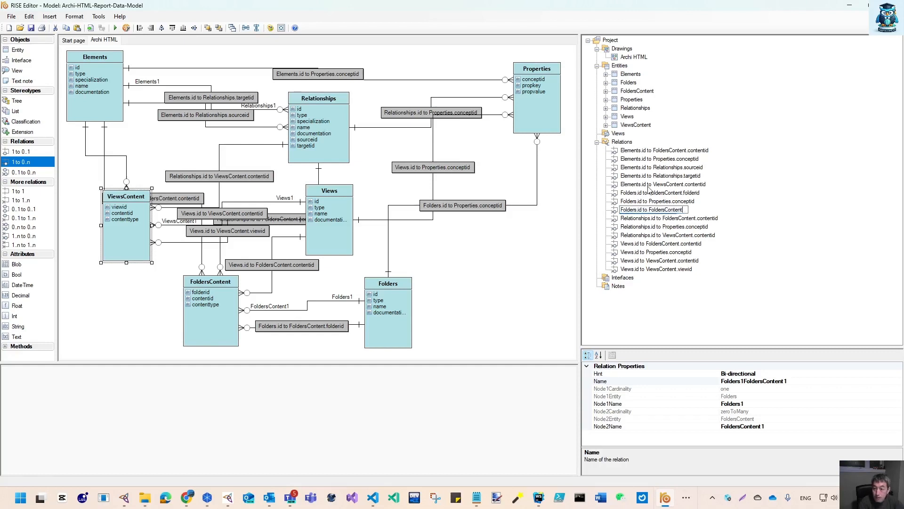
text(.contentid)
key(Return)
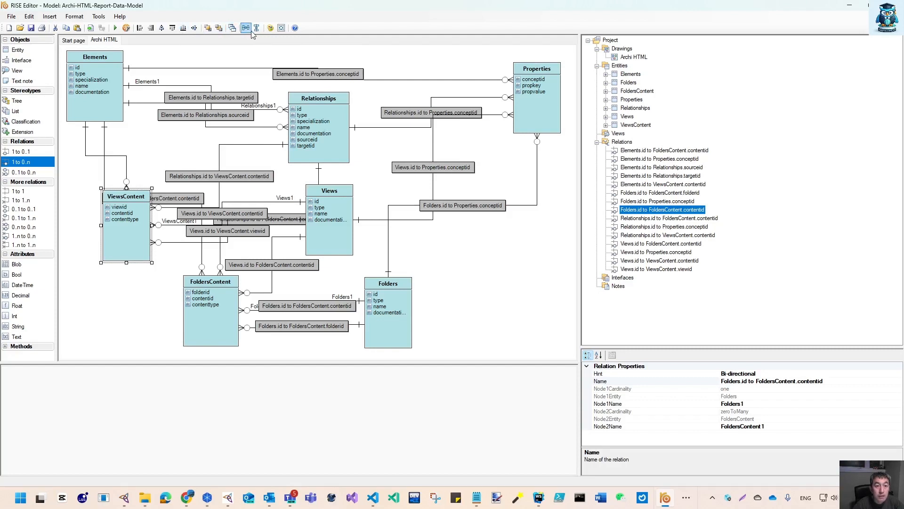
Reposition the Views and Folders entities to the right and widen the diagram area
click(282, 28)
click(262, 164)
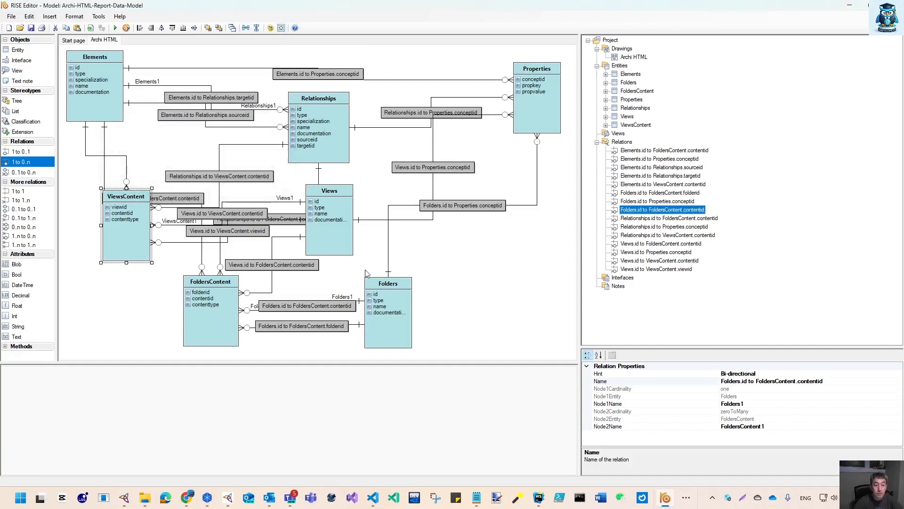
drag(332, 212, 388, 200)
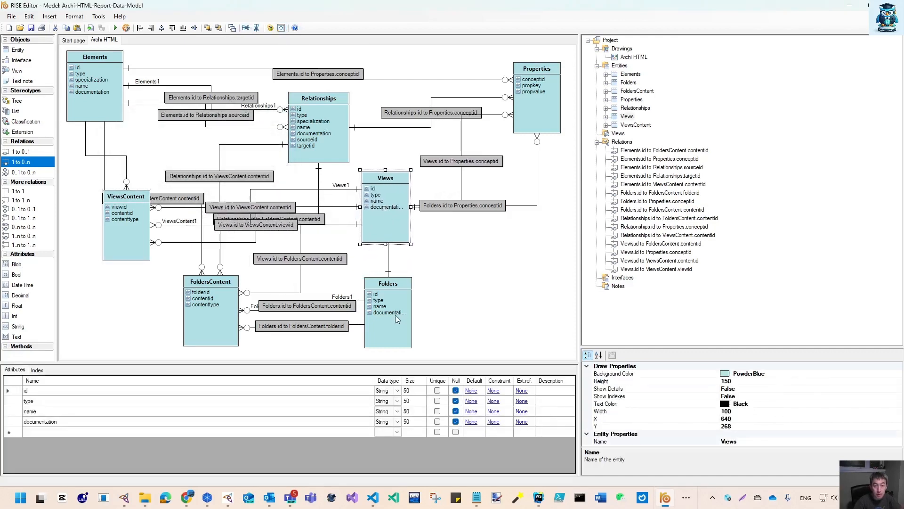
drag(397, 320, 554, 303)
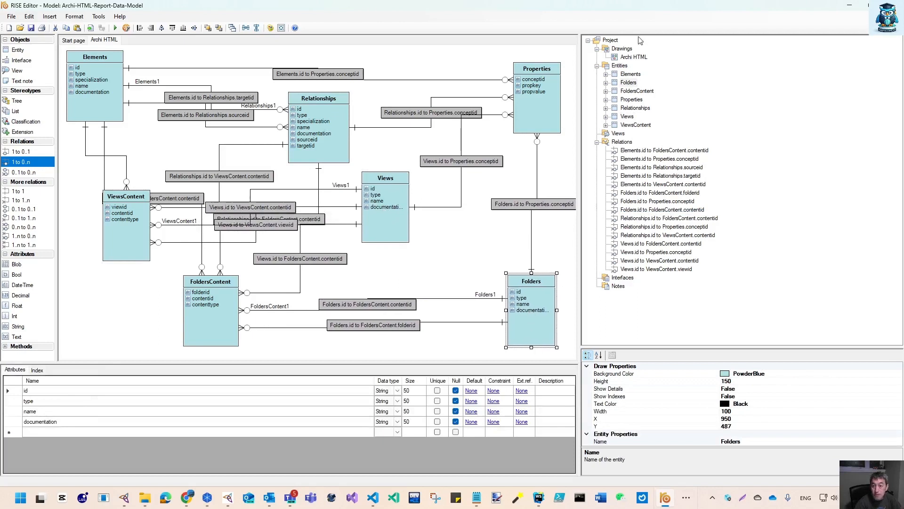
drag(580, 90, 830, 90)
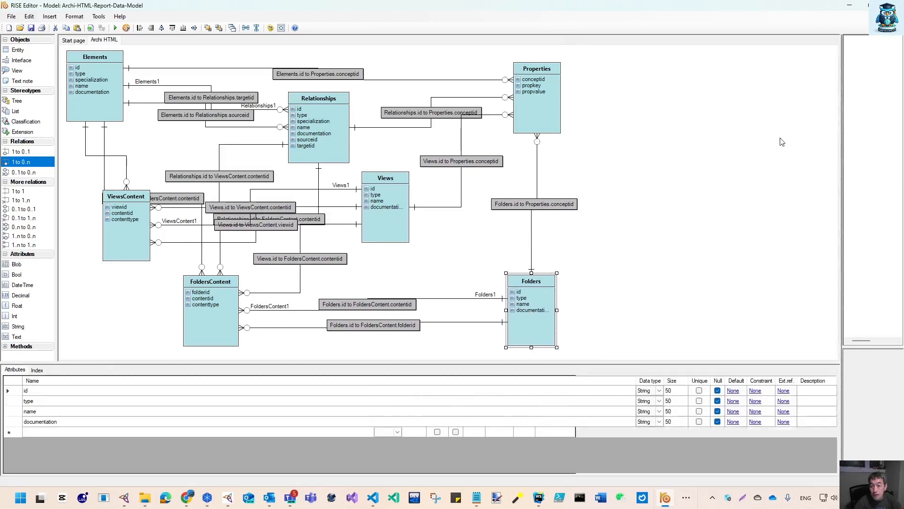
Move the Properties, Relationships, Folders and Views entities further right to spread out the diagram
drag(541, 105, 805, 98)
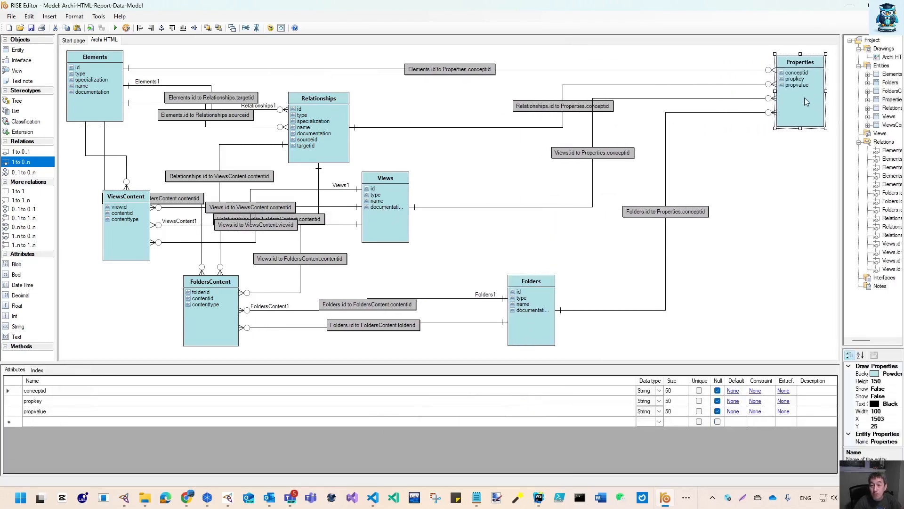
drag(324, 136, 368, 129)
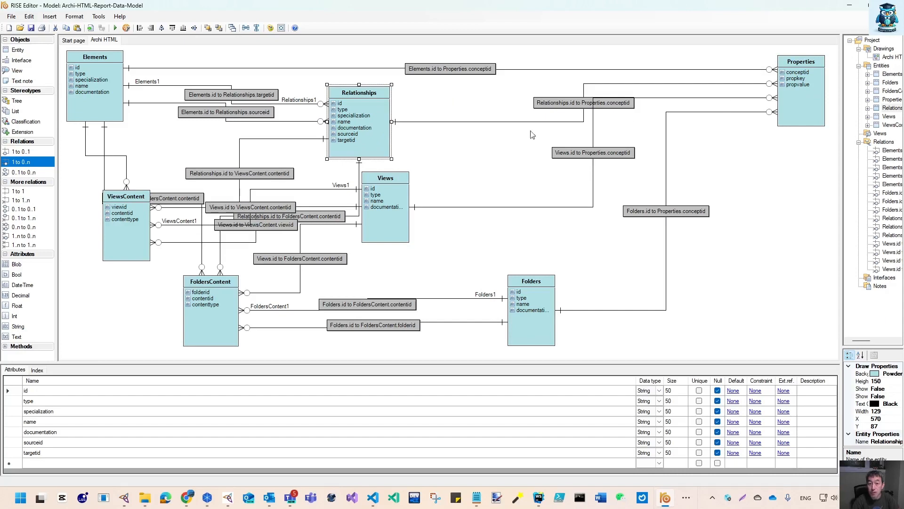
drag(405, 219, 590, 203)
drag(536, 326, 750, 324)
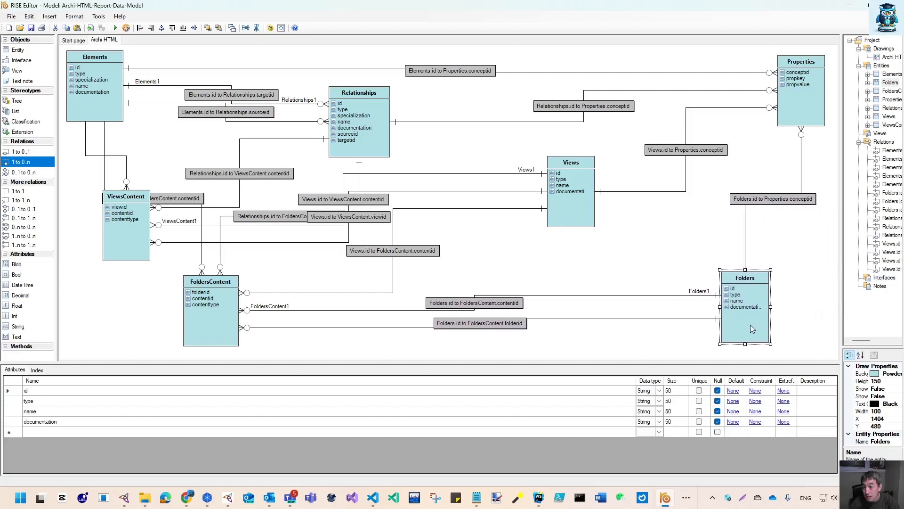
drag(578, 213, 667, 208)
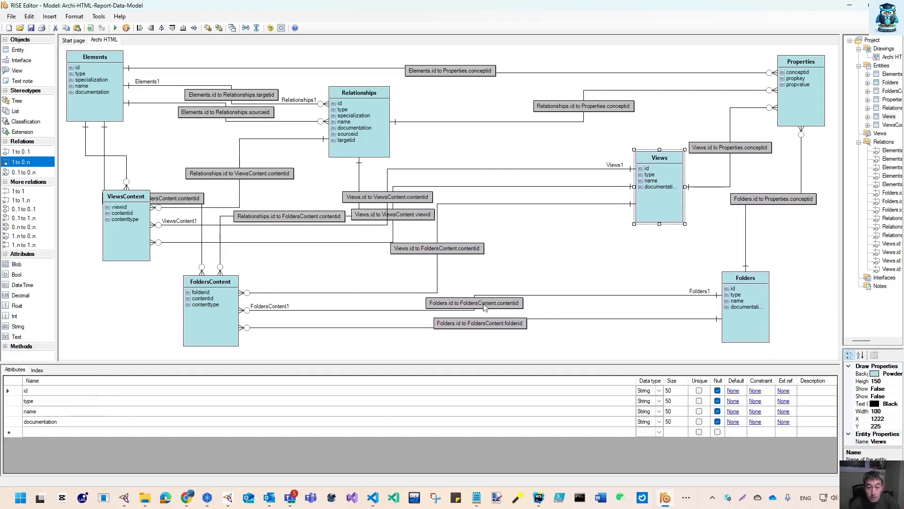
Move FoldersContent to the lower left corner and place ViewsContent next to Relationships in the center
drag(224, 324, 319, 315)
drag(134, 251, 417, 223)
click(303, 329)
drag(303, 329, 96, 341)
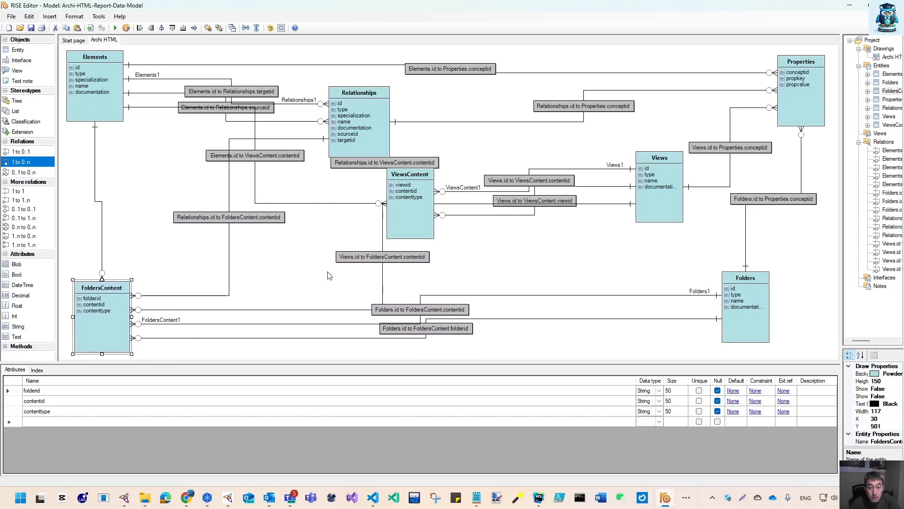
drag(430, 227, 554, 184)
drag(361, 160, 377, 134)
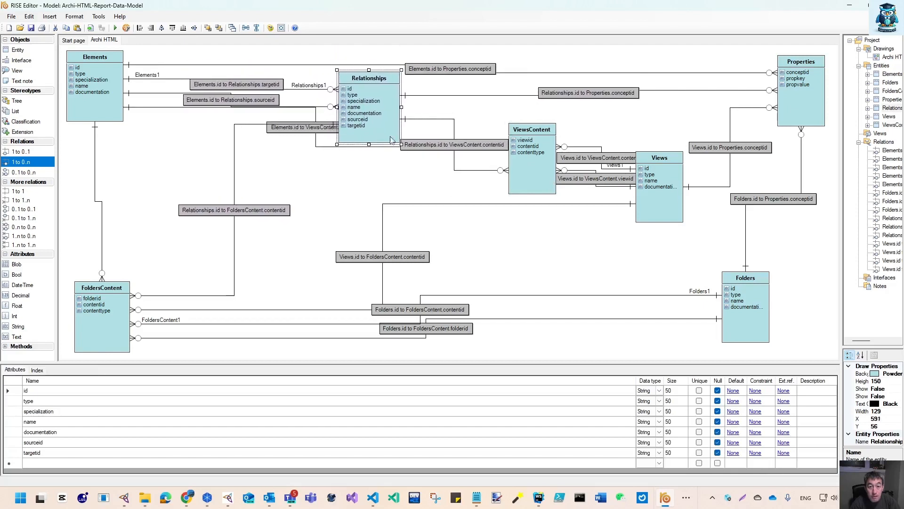
Shift Views down and reposition ViewsContent and Relationships to tidy the connecting lines
drag(671, 212, 687, 250)
drag(534, 180, 492, 215)
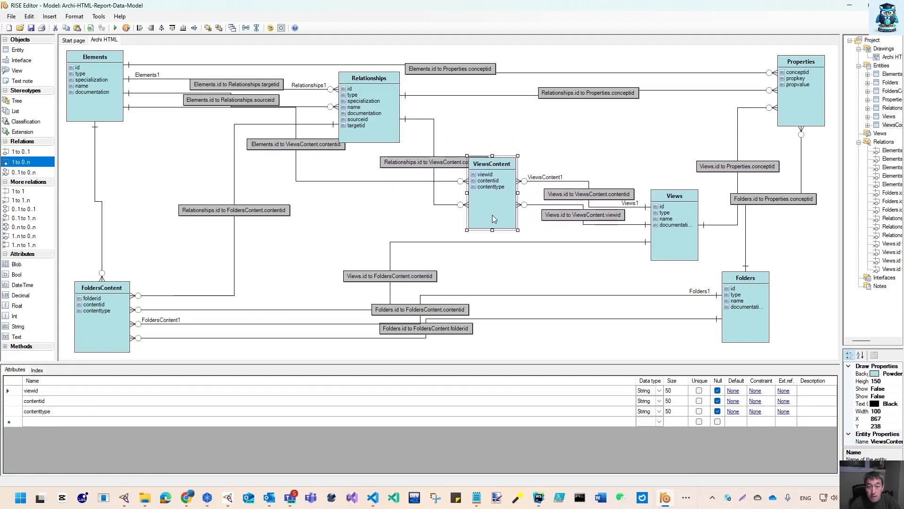
drag(376, 125, 331, 117)
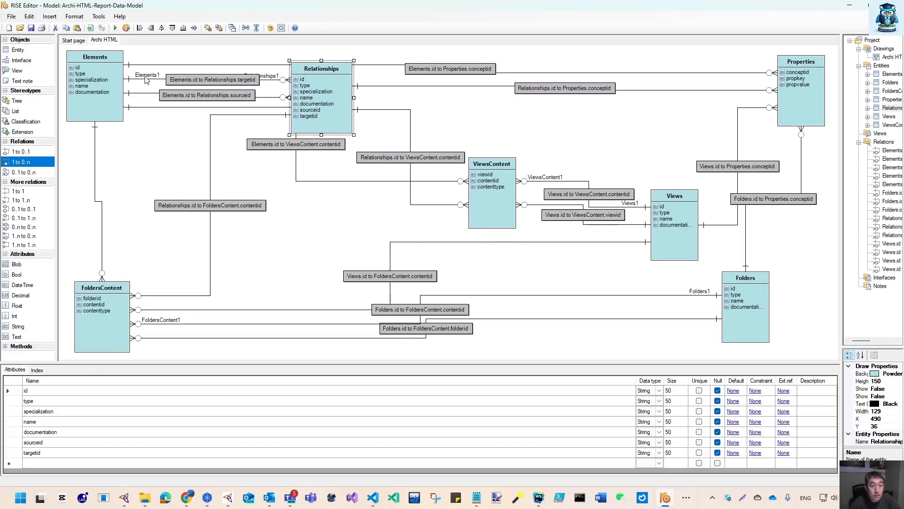
drag(324, 109, 314, 100)
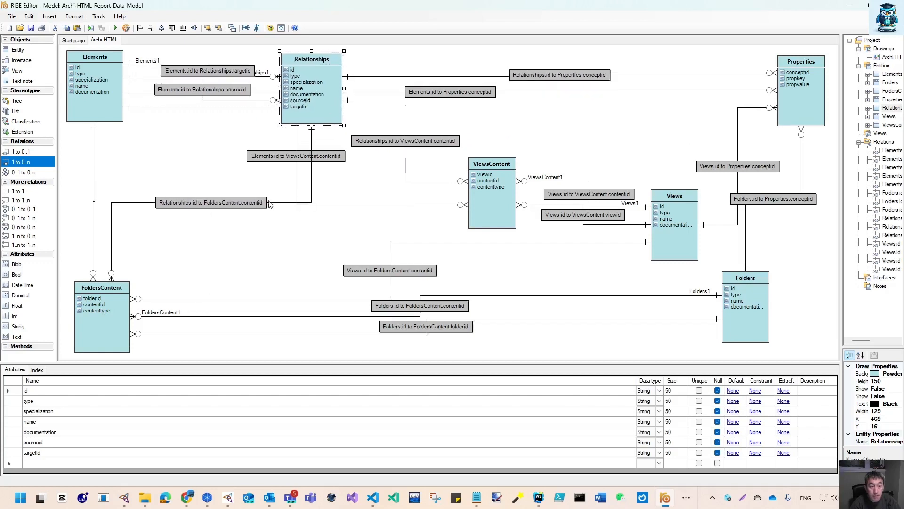
click(324, 221)
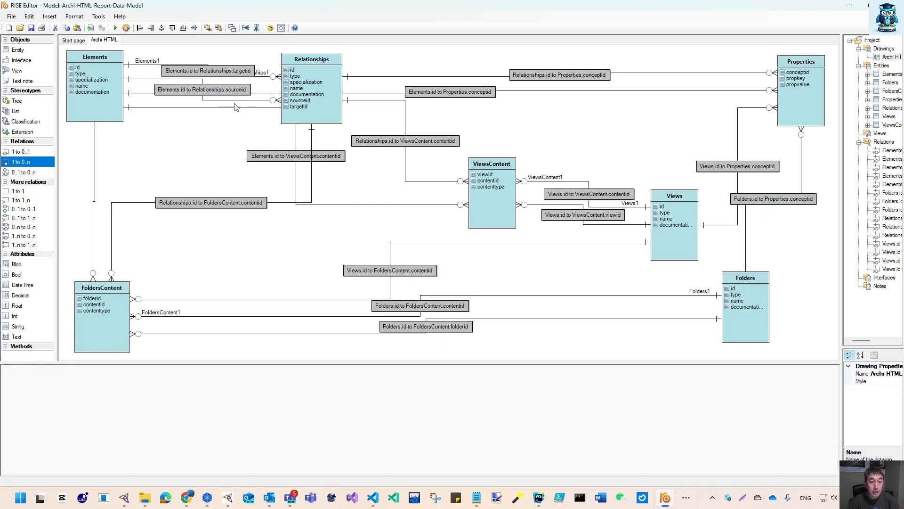
Fine-tune the positions of ViewsContent, FoldersContent, Relationships and Properties, and enlarge the diagram pane vertically
click(218, 107)
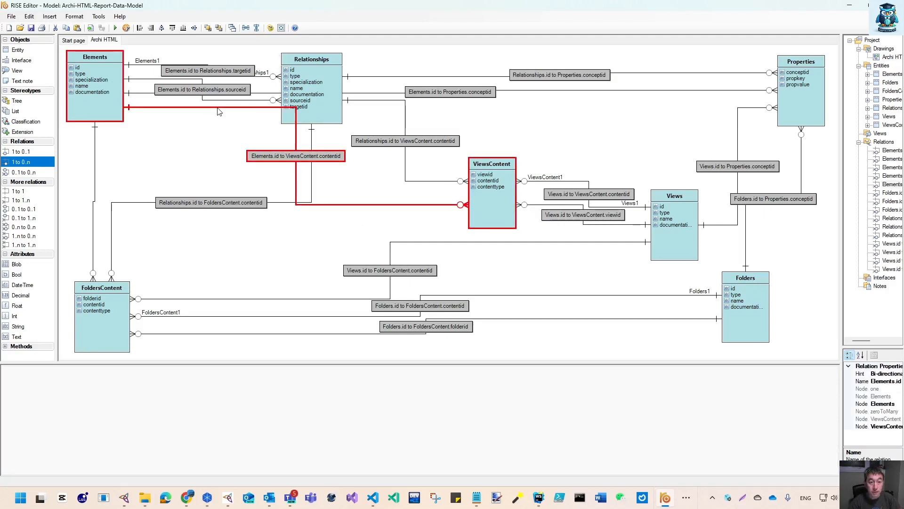
click(313, 149)
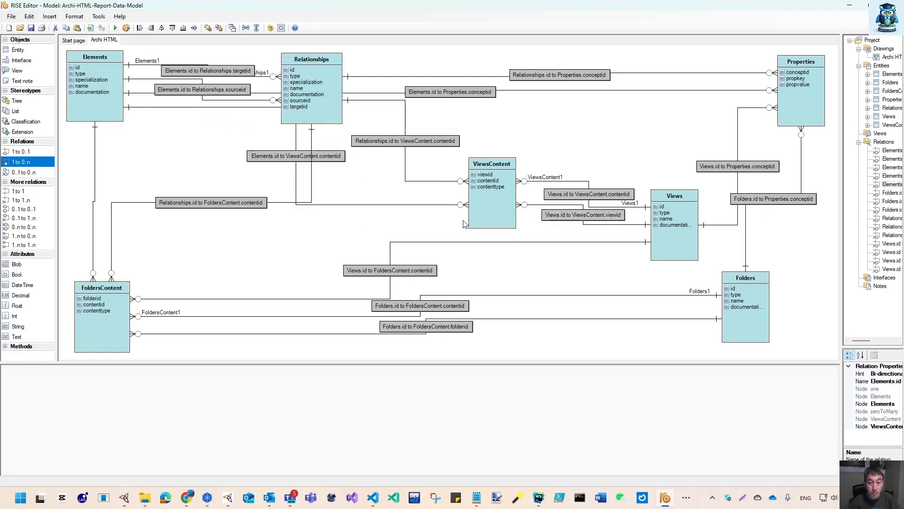
drag(500, 224, 449, 219)
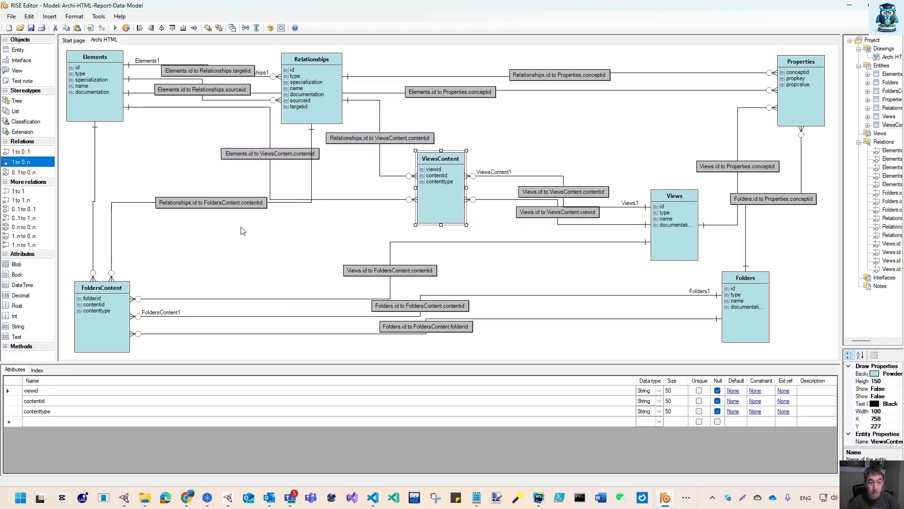
drag(104, 329, 145, 334)
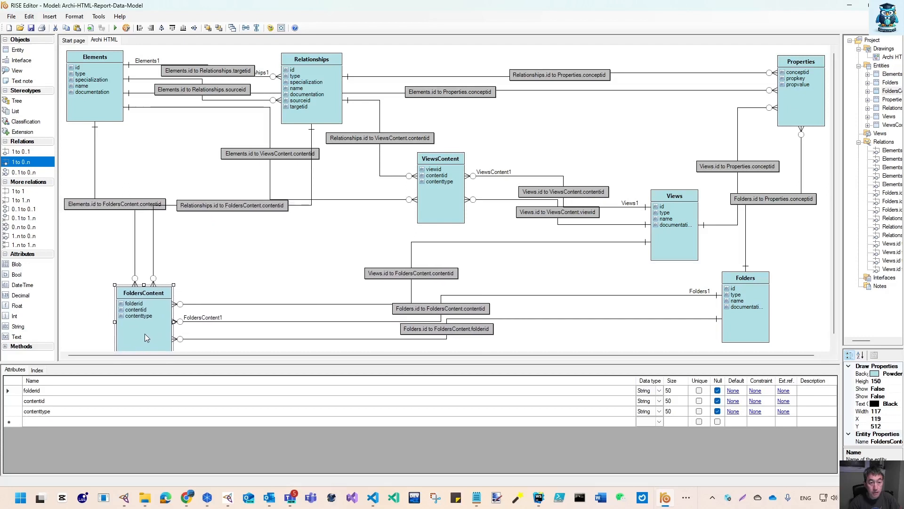
drag(342, 114, 361, 120)
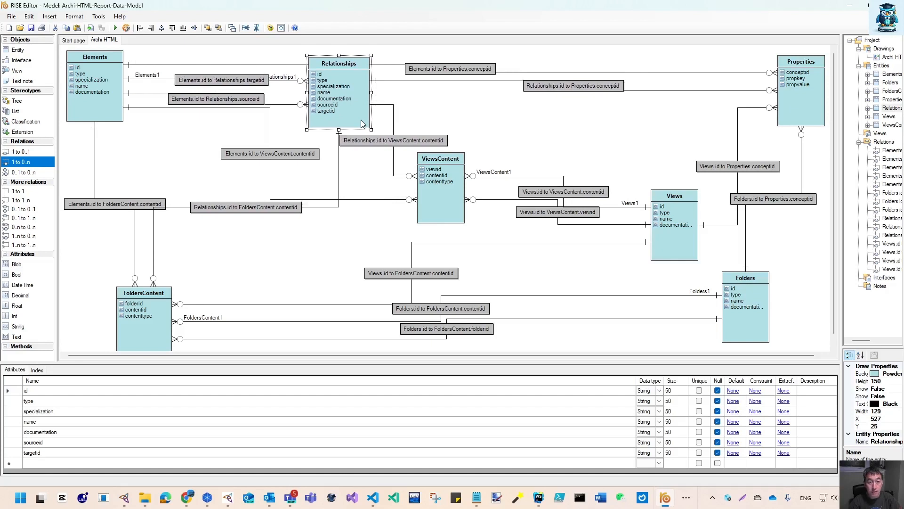
mouse_move(813, 109)
mouse_down()
mouse_move(807, 86)
mouse_move(805, 98)
mouse_up()
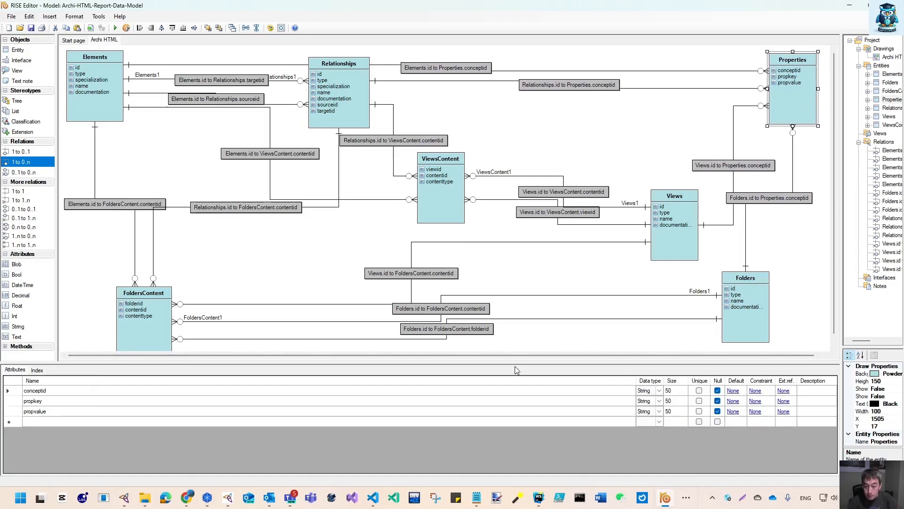
drag(516, 363, 504, 458)
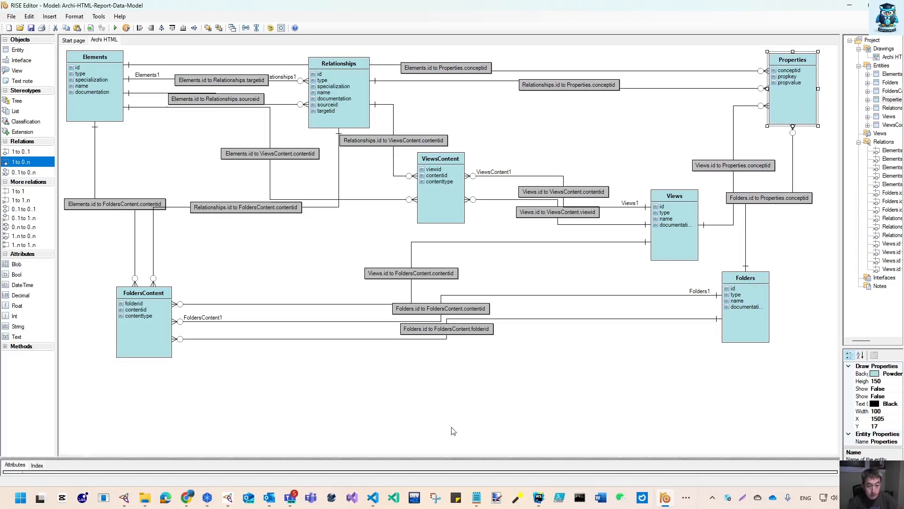
Move the FoldersContent and Folders entities down toward the bottom of the diagram
drag(170, 351, 170, 413)
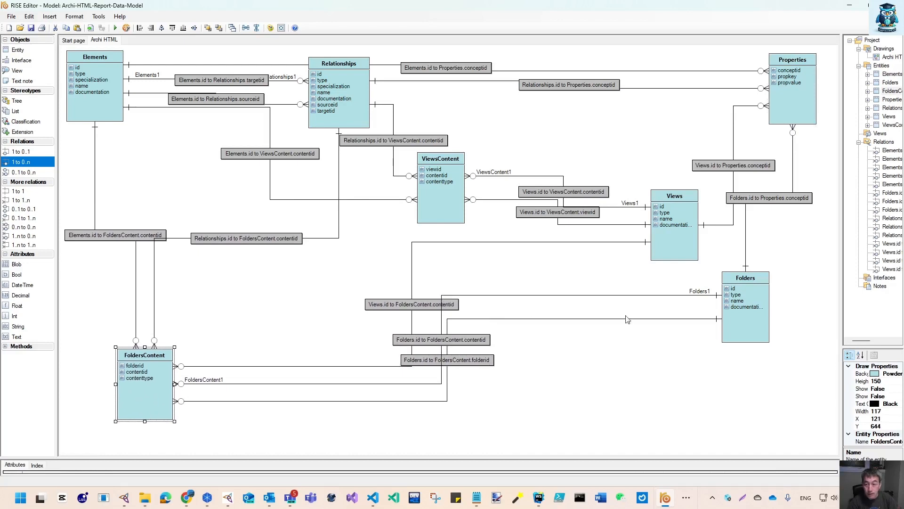
drag(757, 340, 778, 417)
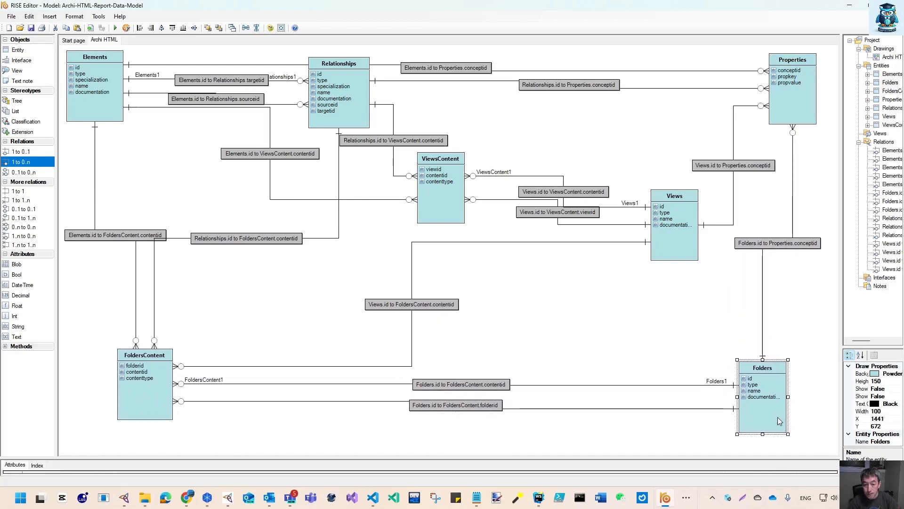
drag(156, 412, 156, 430)
drag(753, 420, 756, 435)
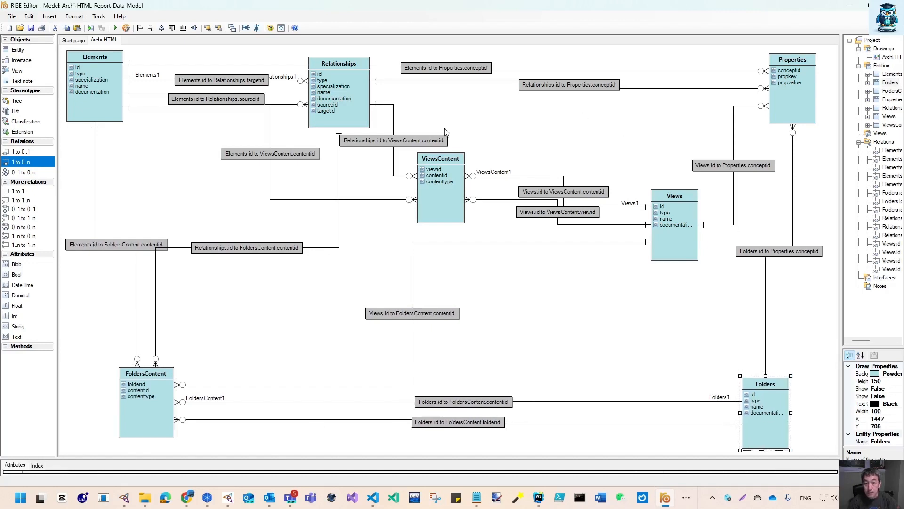
Rearrange Views, ViewsContent, Relationships and Properties to untangle the relation lines between them
drag(673, 247, 669, 340)
drag(452, 200, 482, 243)
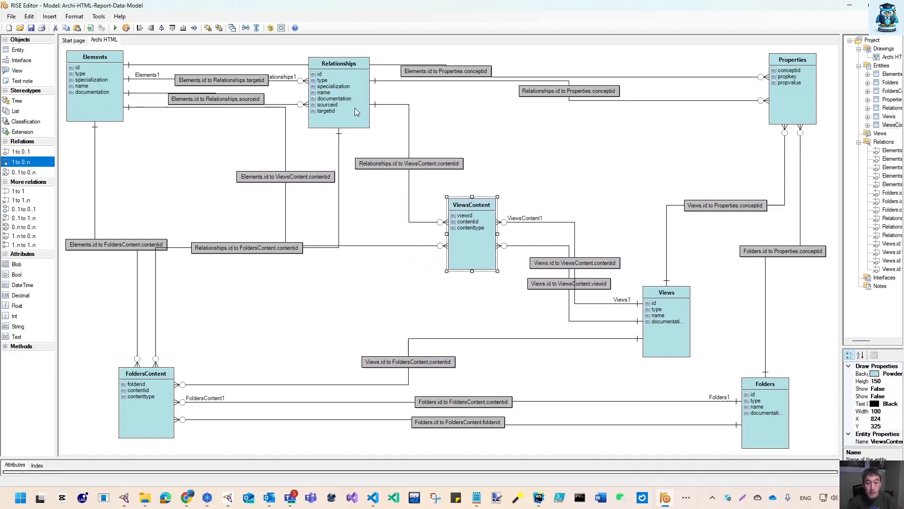
mouse_move(355, 108)
mouse_down()
mouse_move(380, 114)
mouse_move(372, 106)
mouse_up()
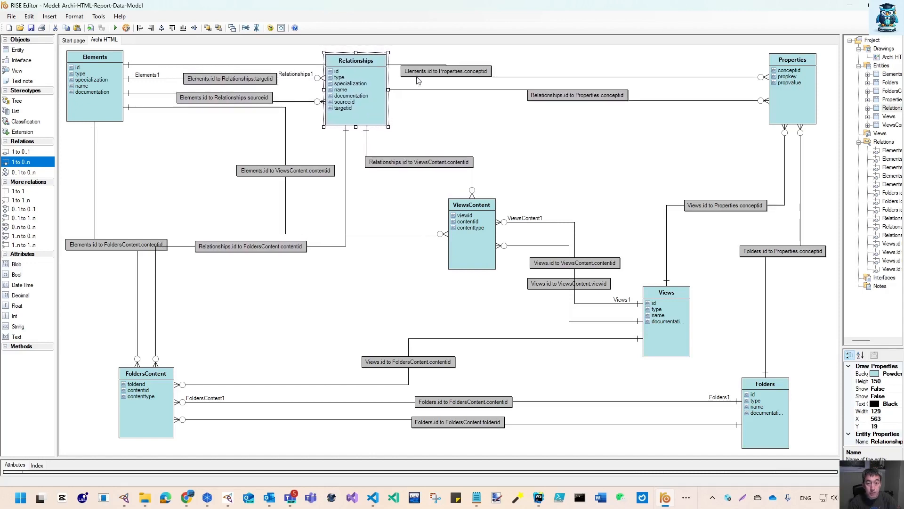
mouse_move(796, 90)
mouse_down()
mouse_move(757, 80)
mouse_move(799, 80)
mouse_up()
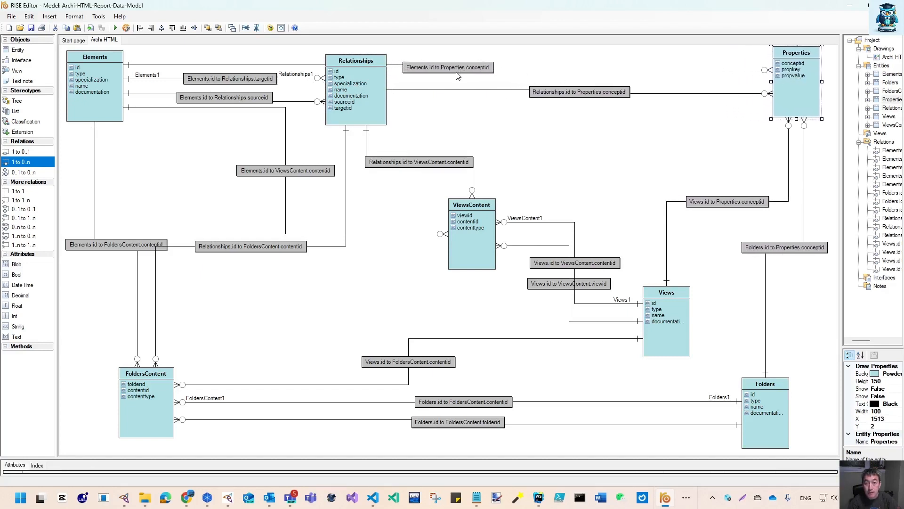
Move Relationships to the upper centre-right, place ViewsContent below it, and reposition Views beside them
drag(487, 264, 455, 310)
drag(377, 109, 564, 160)
drag(445, 298, 446, 298)
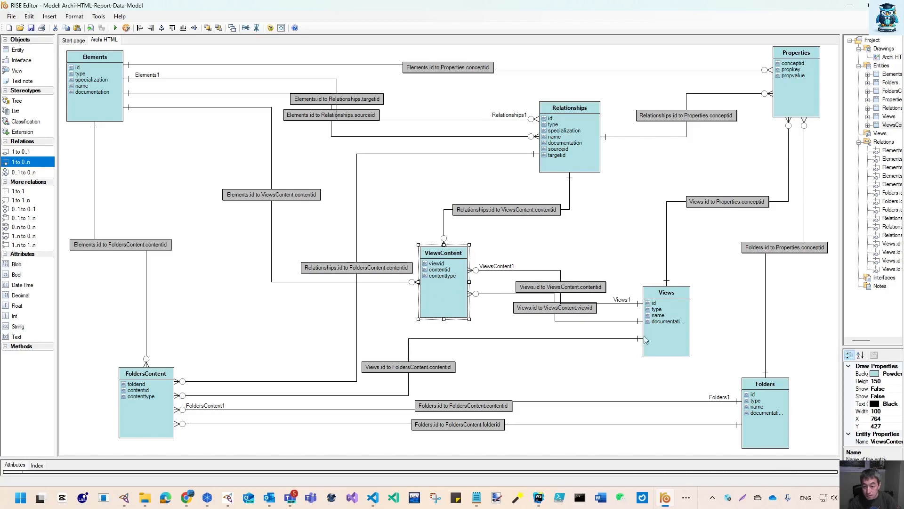
drag(646, 339, 684, 322)
drag(689, 294, 690, 330)
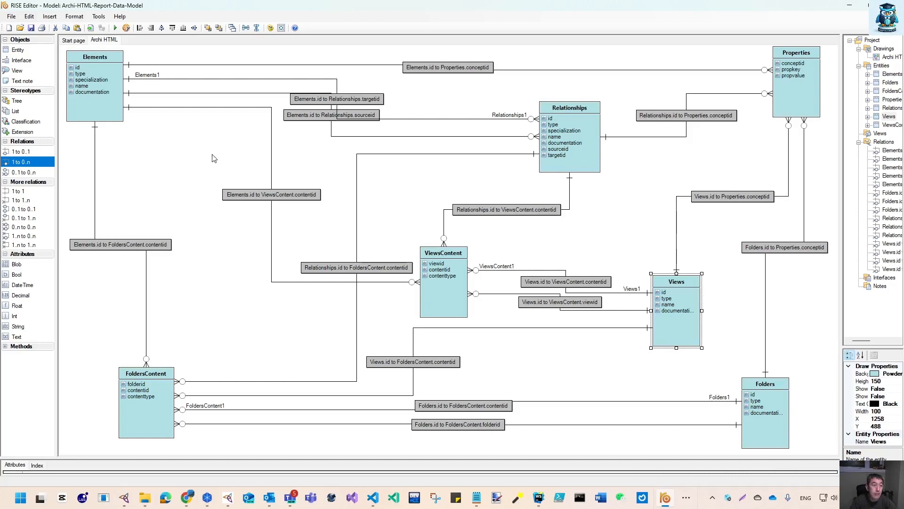
Save the drawing as a PNG image named Archi HTML.png in the architool folder
click(11, 17)
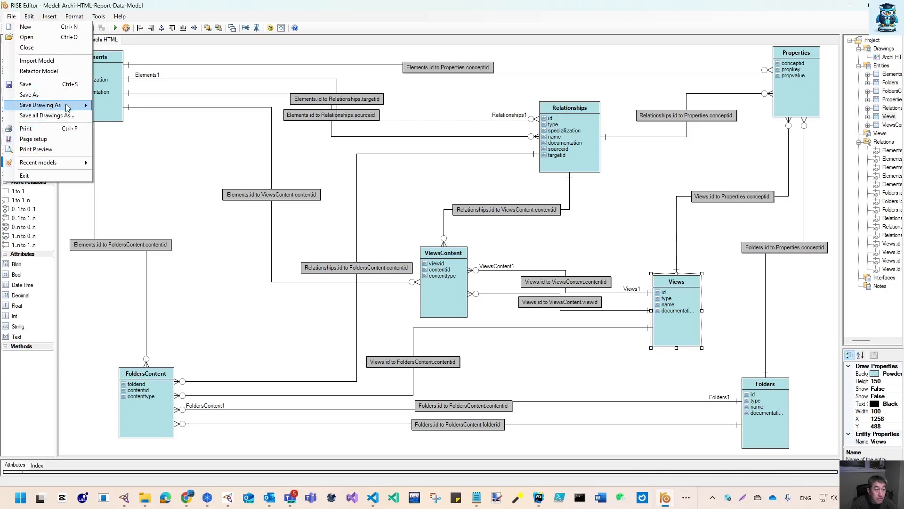
mouse_move(66, 105)
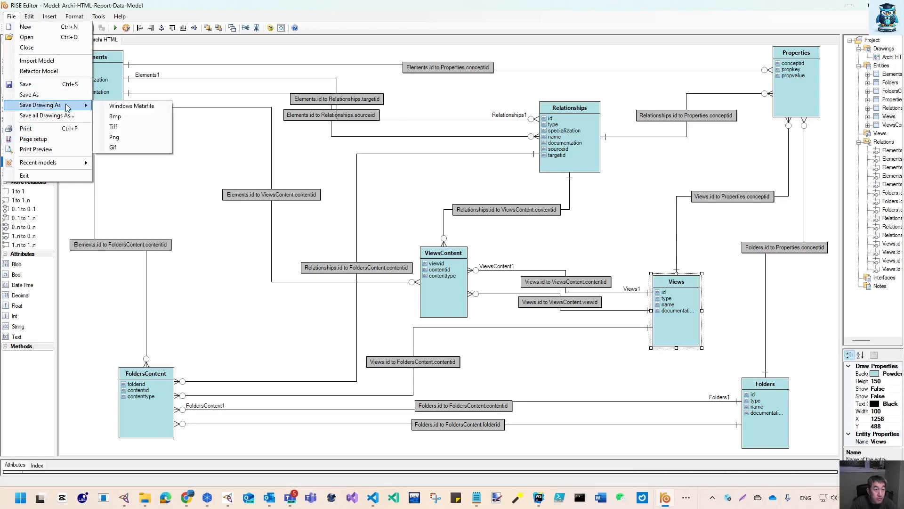
click(133, 137)
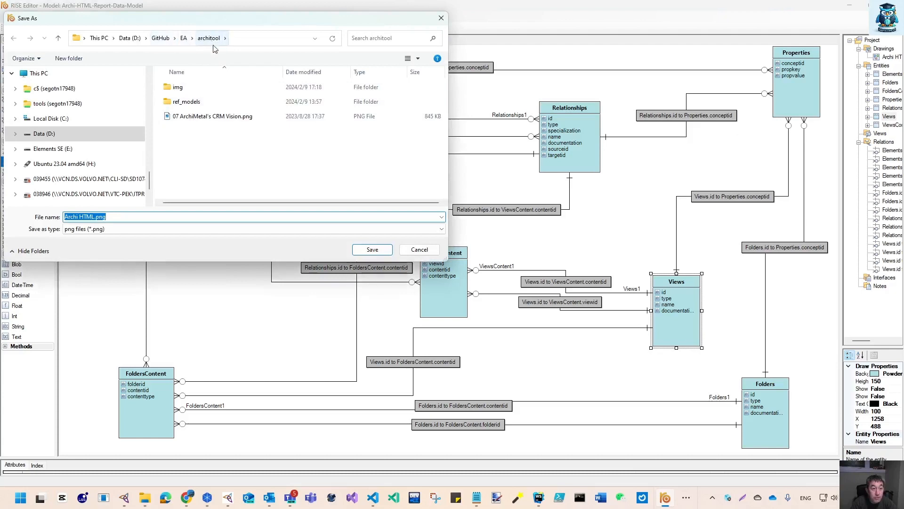
click(372, 250)
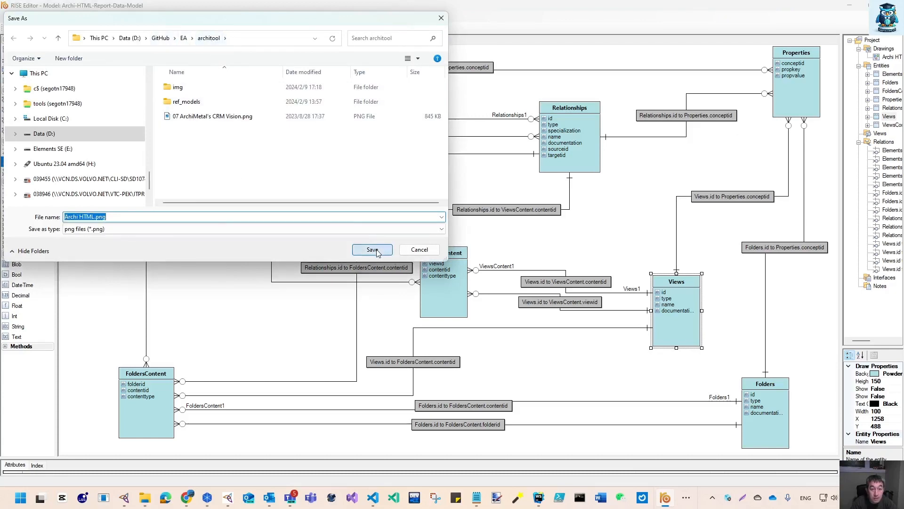